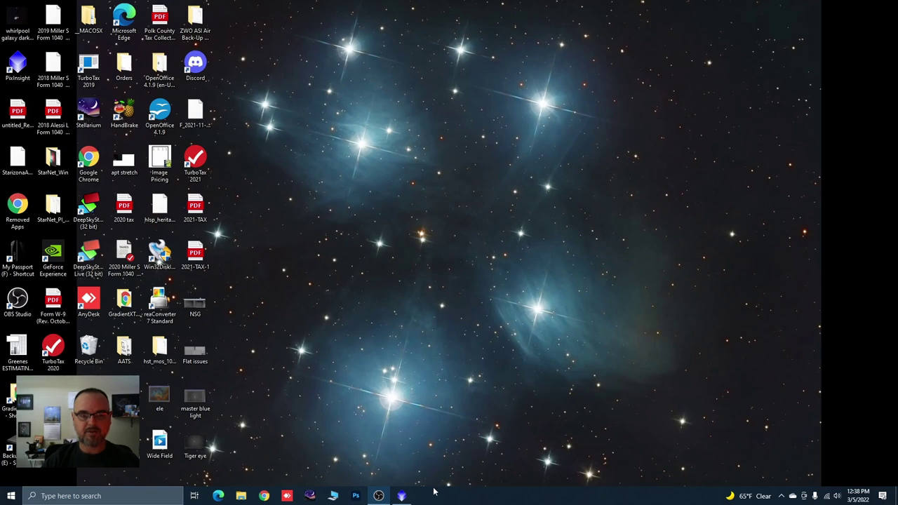
Switch to PixInsight and view the sii, ha and _0iii drizzle integration images one after another
click(401, 495)
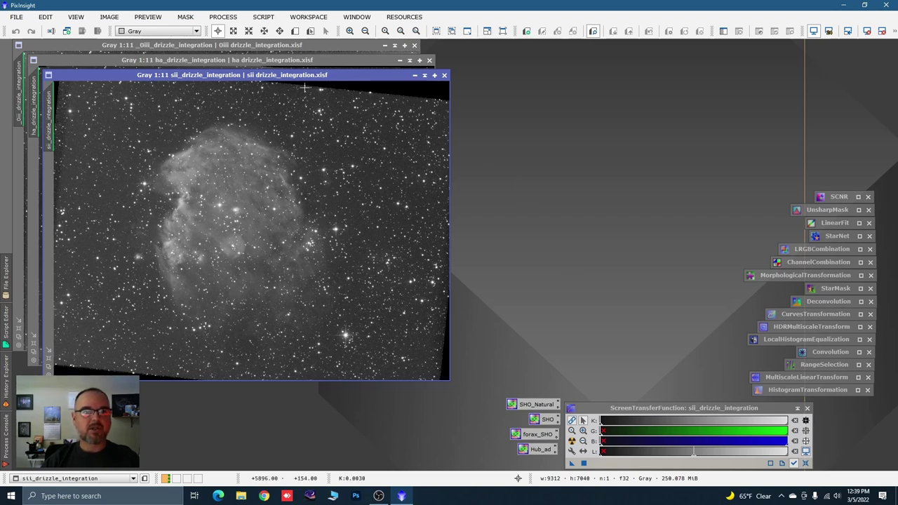
drag(319, 76, 352, 97)
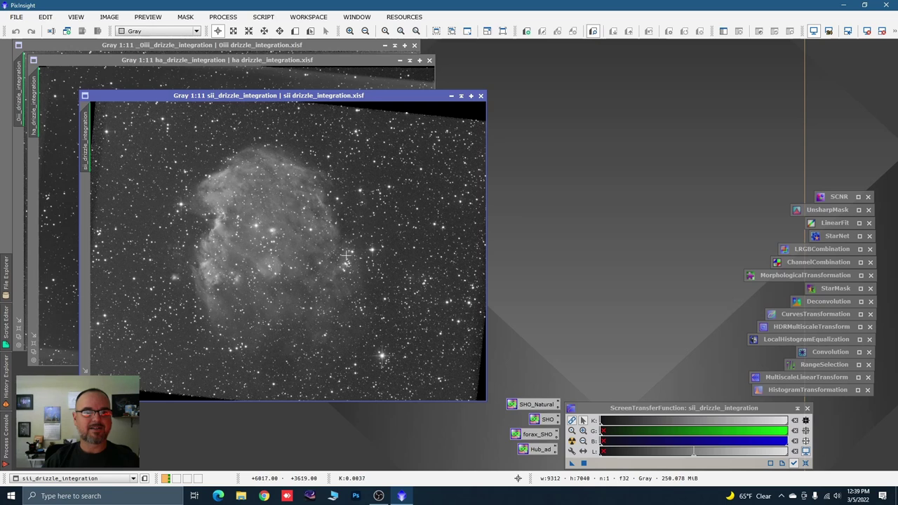
scroll(337, 247, up, 1)
scroll(309, 258, down, 1)
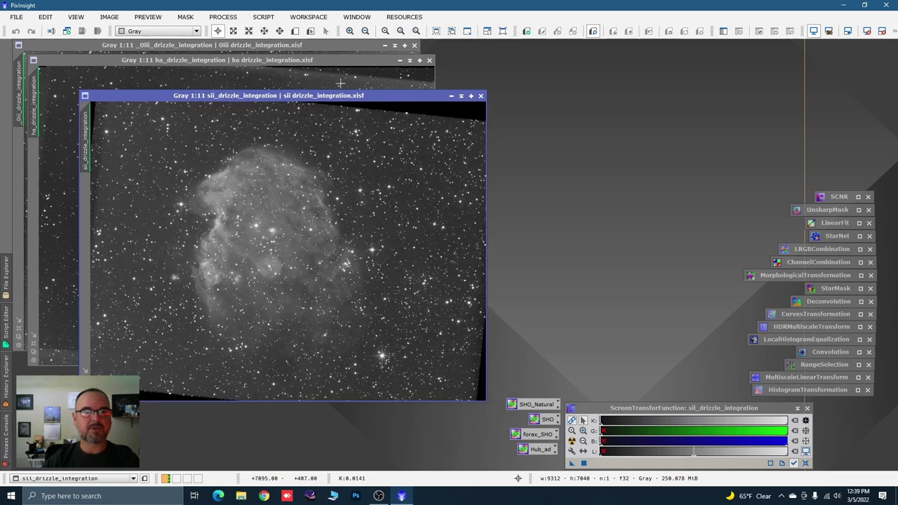
click(360, 63)
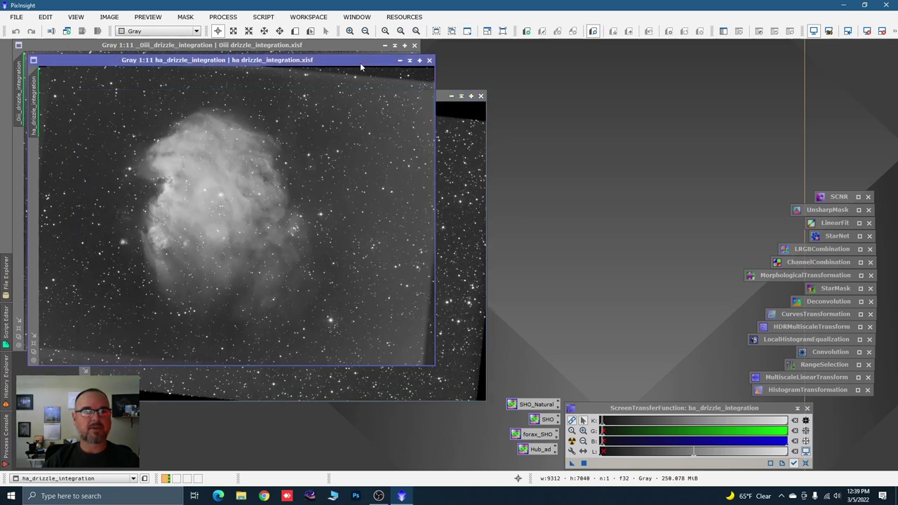
click(331, 60)
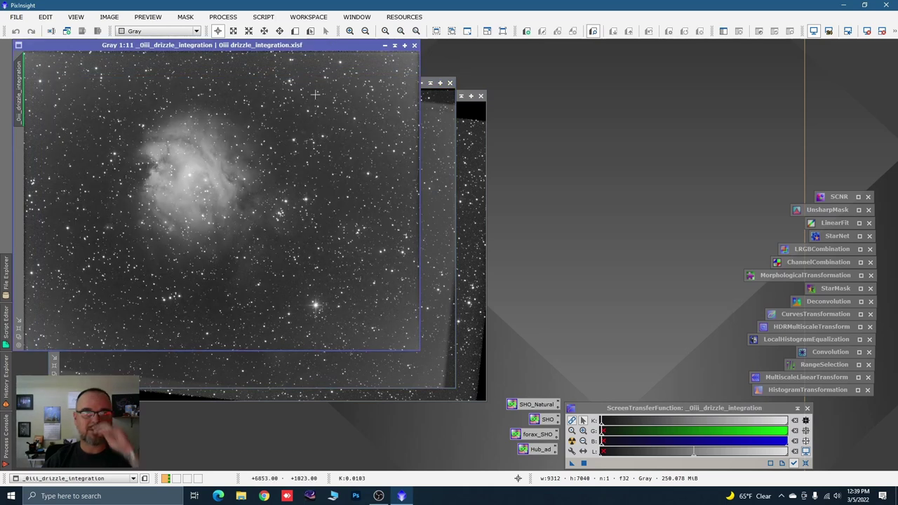
Spread the image windows apart and examine the black borders of the sii image
drag(338, 45, 610, 85)
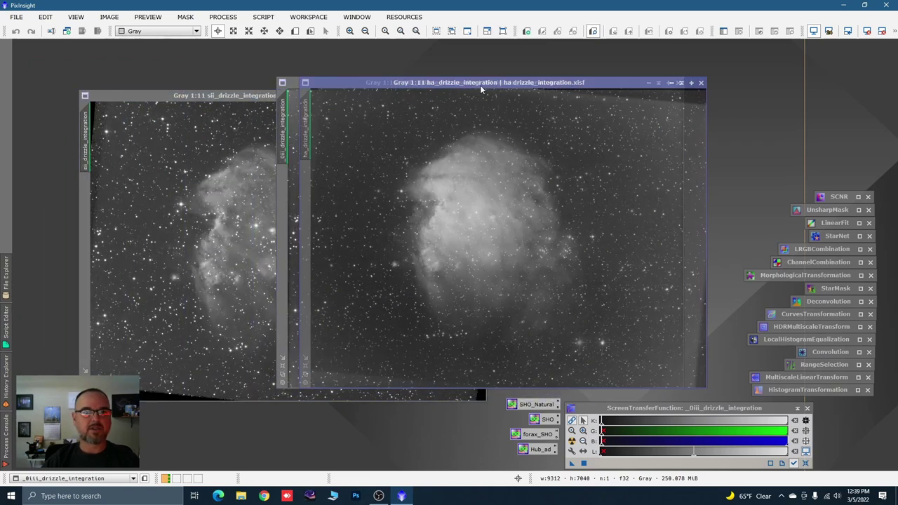
drag(228, 98, 228, 101)
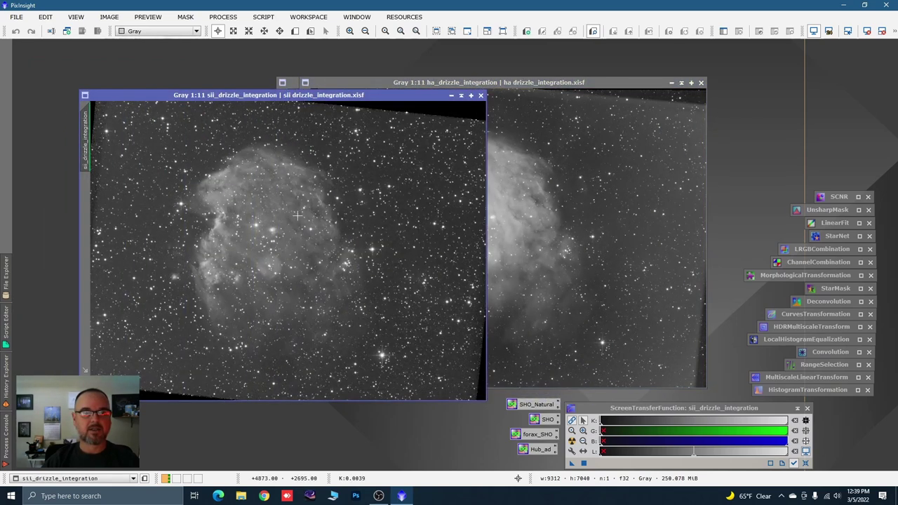
drag(372, 102, 362, 98)
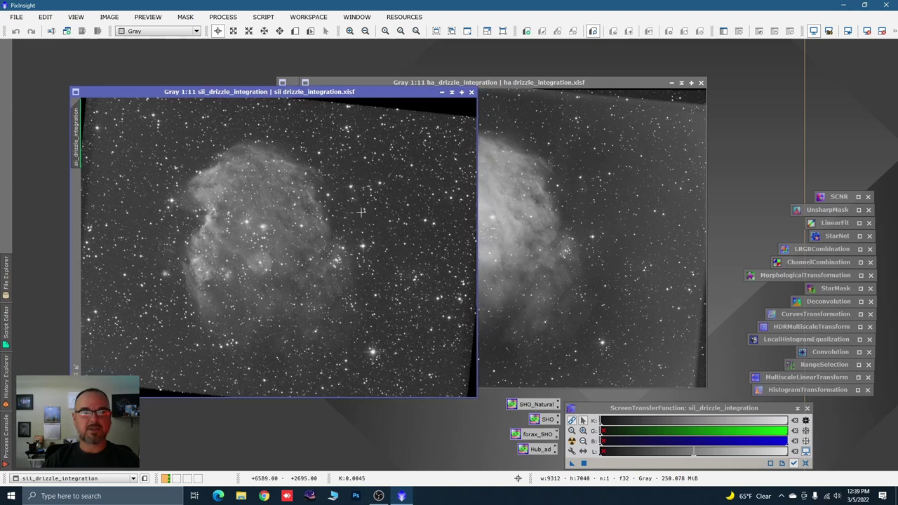
scroll(384, 245, down, 1)
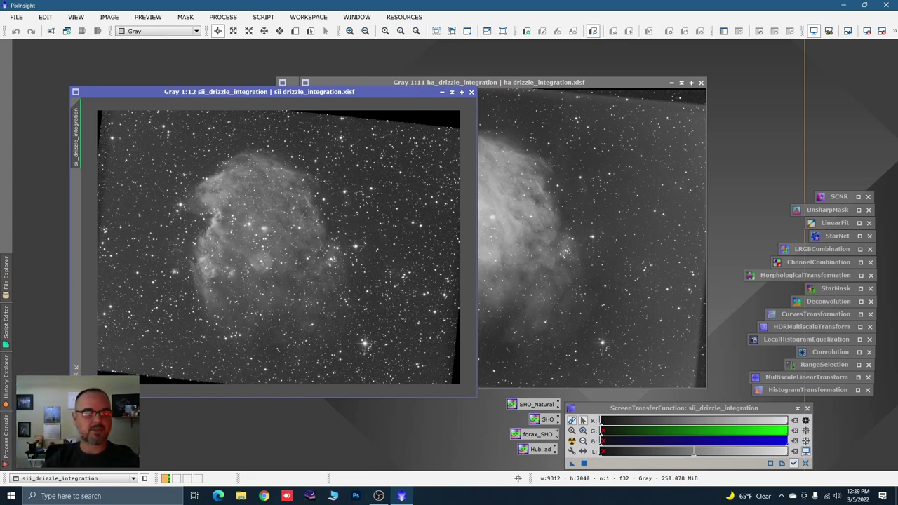
scroll(313, 201, up, 1)
click(488, 103)
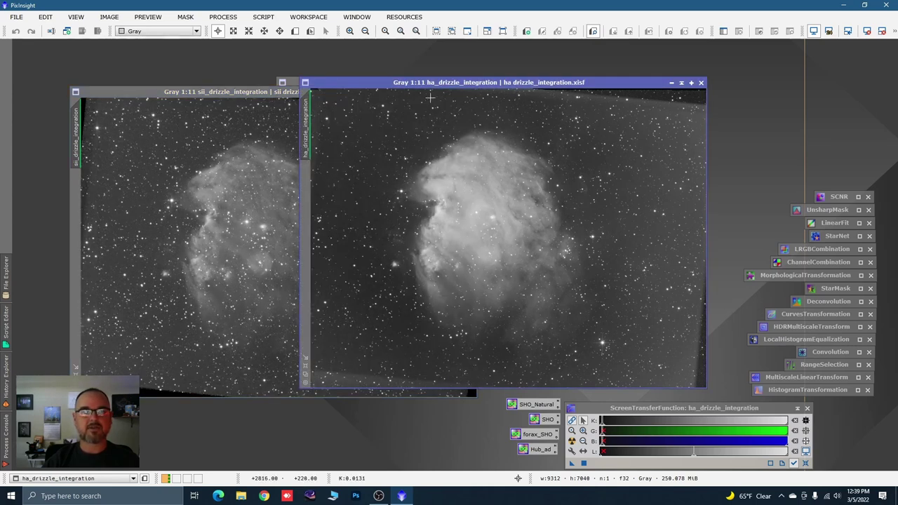
Place the ha and _0iii image windows over the sii image to compare their framing
mouse_move(435, 87)
mouse_down()
mouse_move(392, 98)
mouse_move(213, 102)
mouse_up()
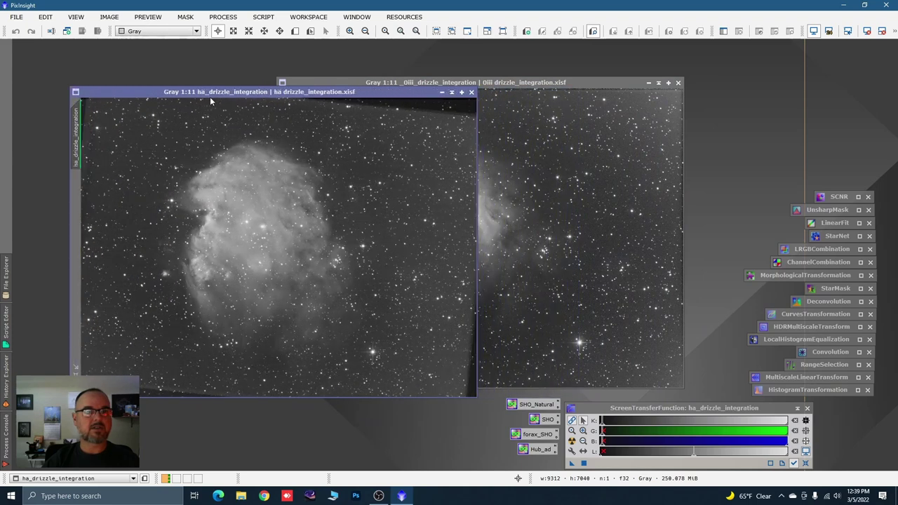
click(512, 83)
drag(511, 82, 313, 92)
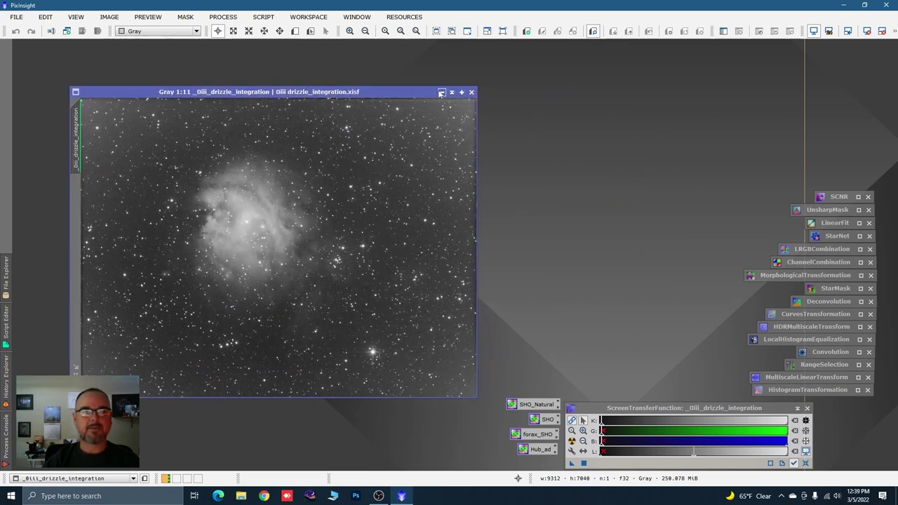
Separate the stacked image windows and bring the whole sii image into view in front
drag(398, 92, 556, 82)
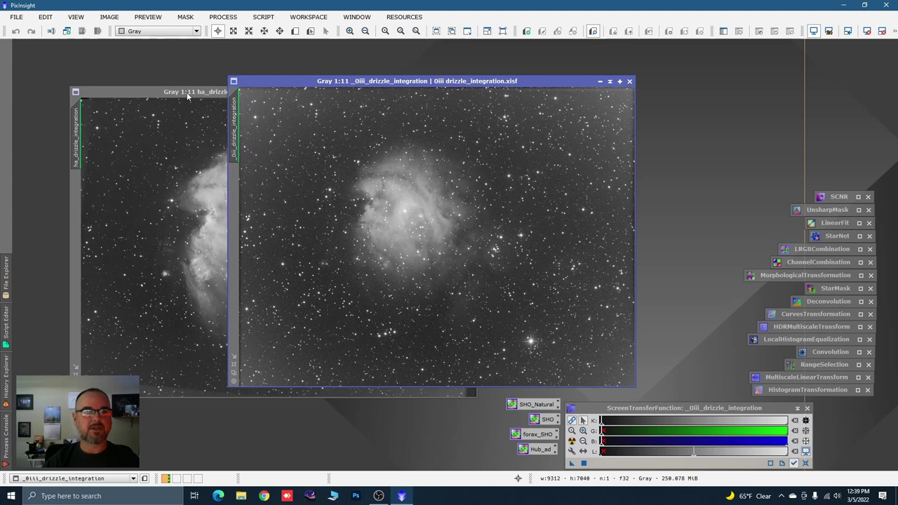
key(ctrl+Tab)
key(ctrl+Tab)
key(ctrl+Tab)
key(ctrl+Tab)
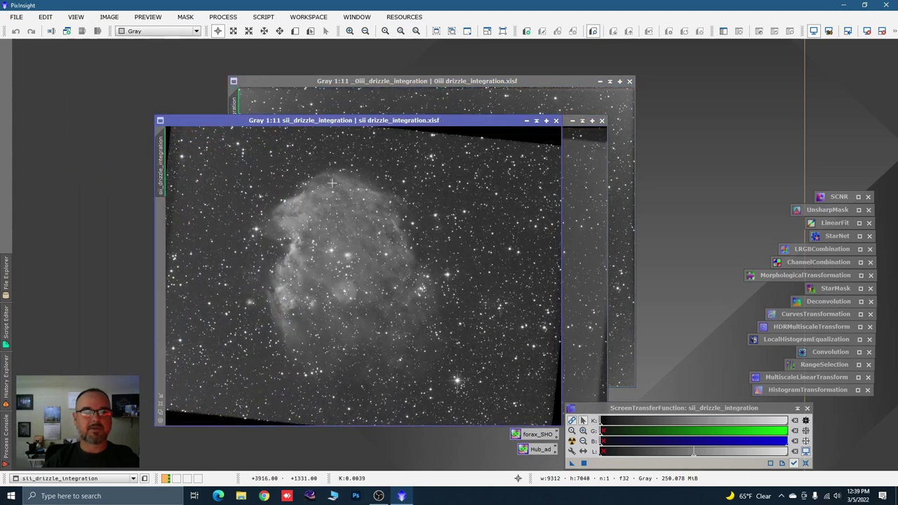
scroll(323, 208, down, 1)
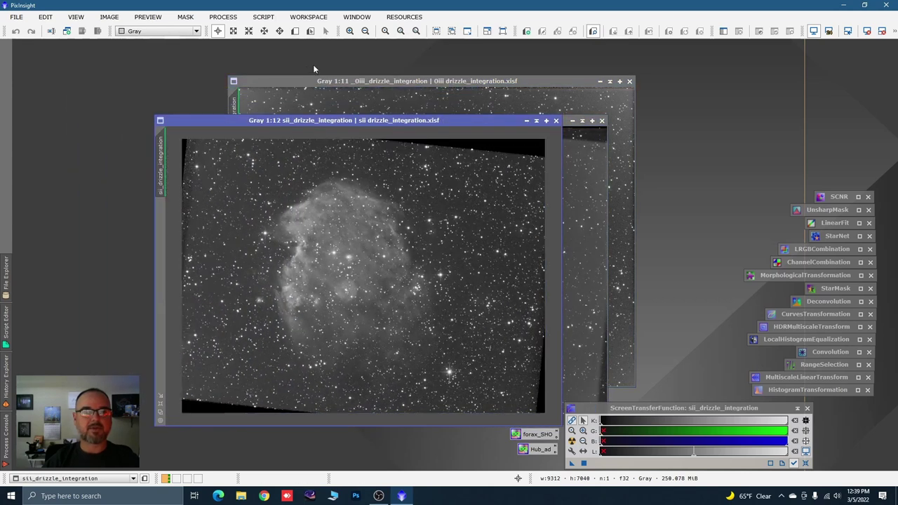
Draw a DynamicCrop region of about 5364 × 5436 px around the nebula in the sii image, excluding the black borders
click(233, 19)
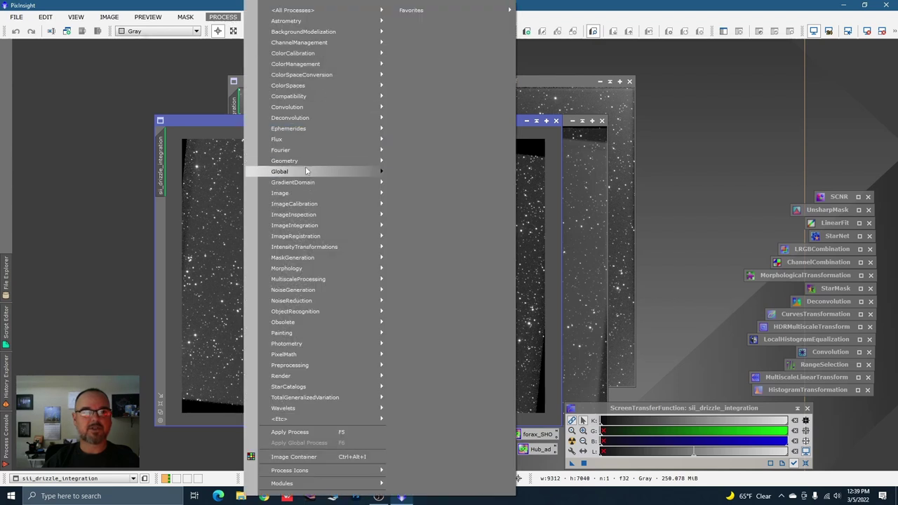
mouse_move(305, 164)
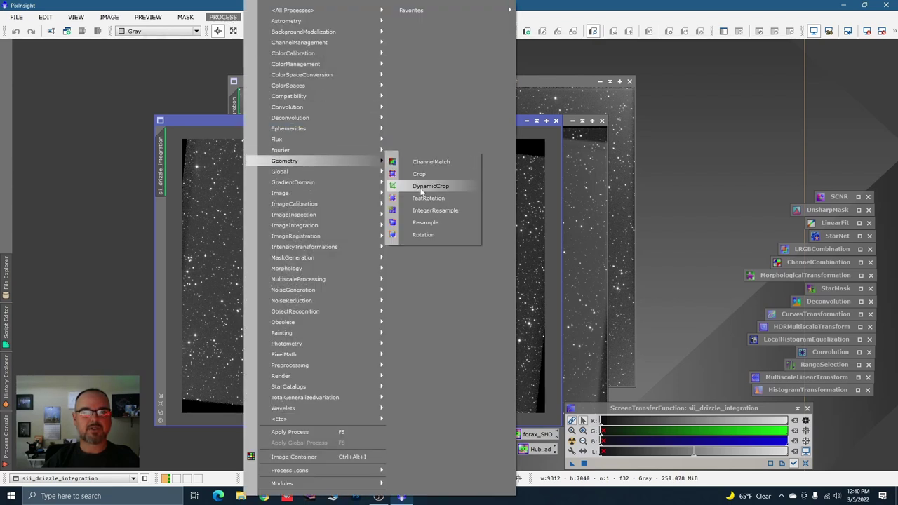
click(421, 186)
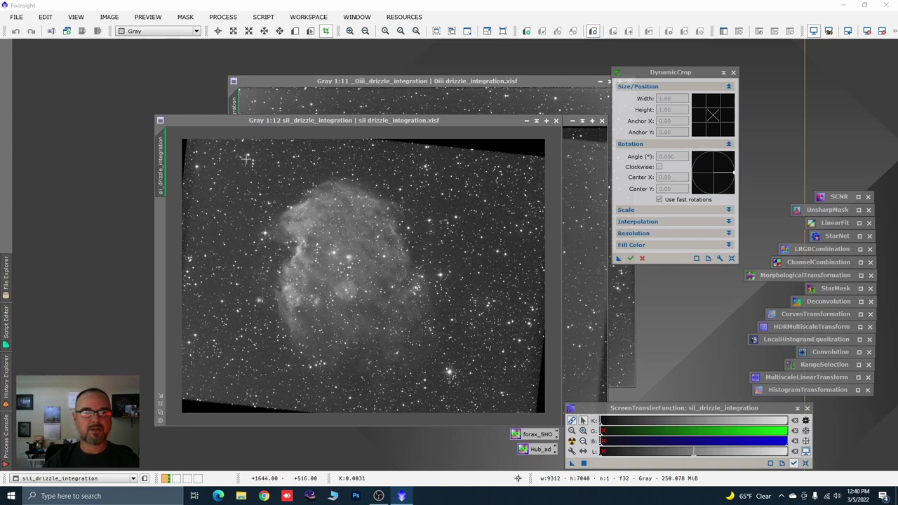
drag(241, 161, 461, 384)
drag(241, 158, 250, 171)
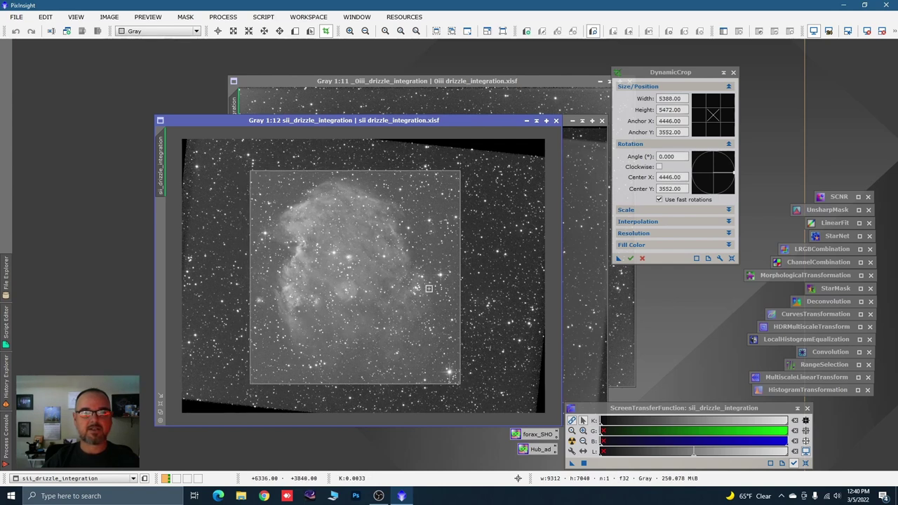
drag(459, 384, 459, 382)
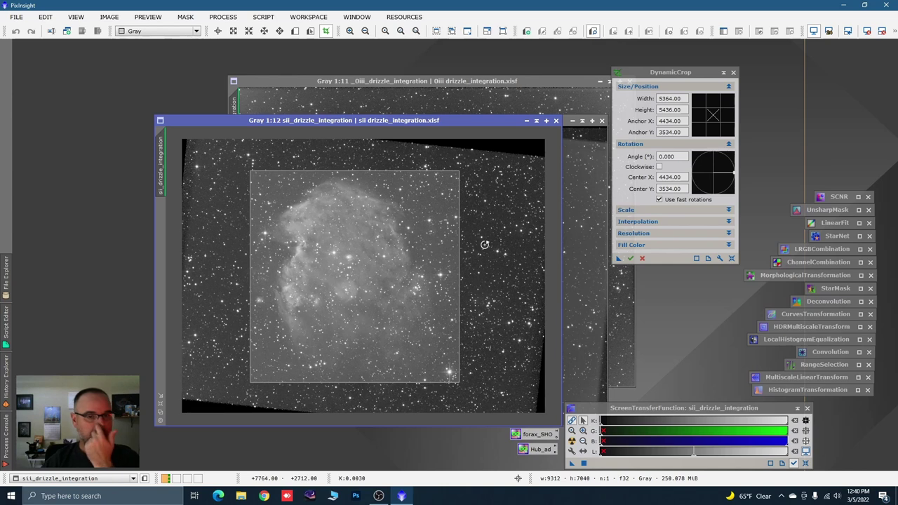
Save the DynamicCrop settings as a process icon on the workspace and cancel the active crop session
drag(619, 259, 833, 424)
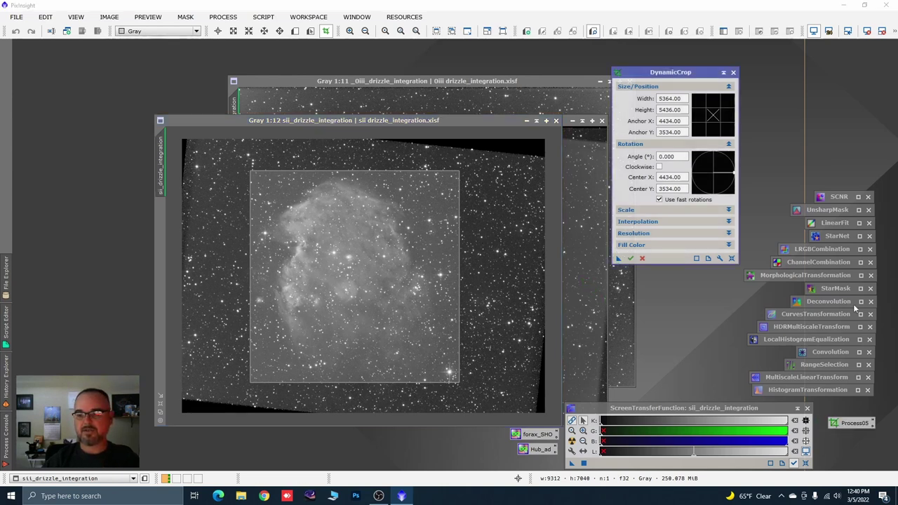
click(734, 72)
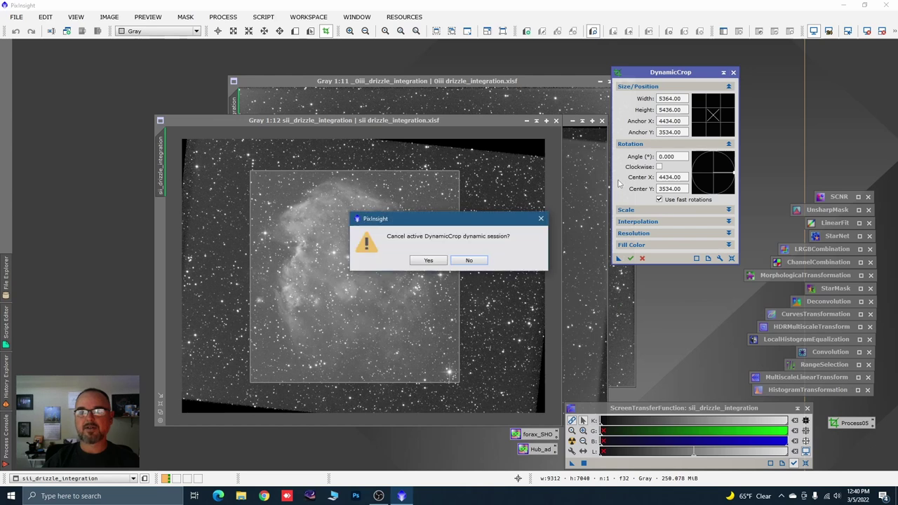
click(435, 262)
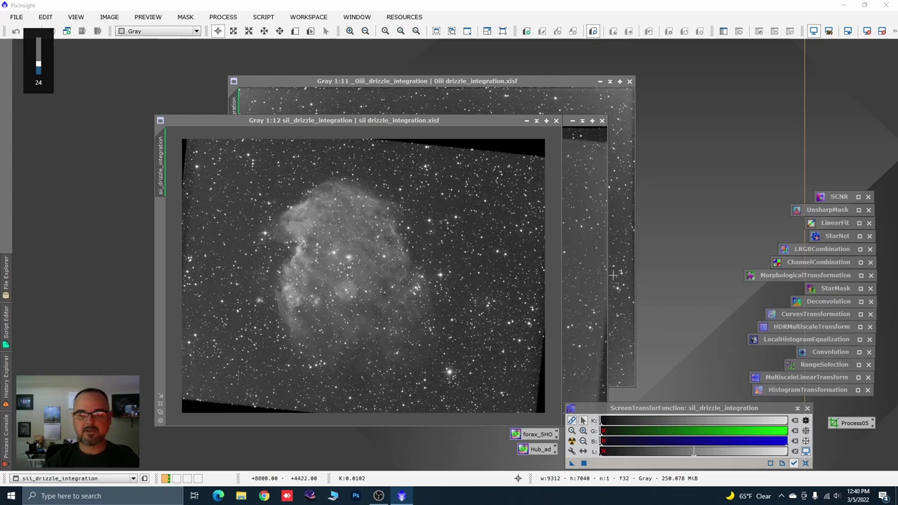
Apply the saved crop to the sii image and minimize it to an icon above the process icons
drag(853, 423, 419, 309)
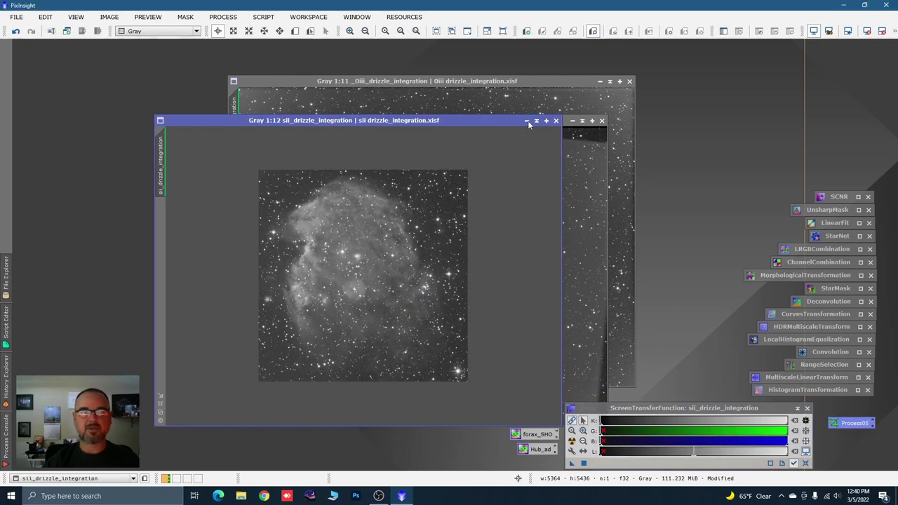
click(526, 121)
drag(398, 277, 809, 166)
Apply the saved crop to the ha and _0iii images, minimizing the ha image to an icon above the sii one
drag(859, 420, 463, 322)
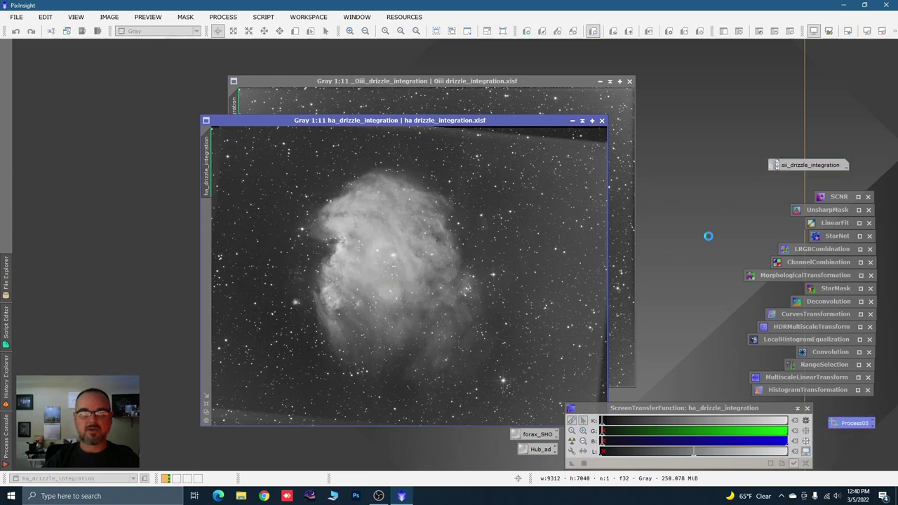
click(573, 121)
drag(442, 277, 810, 144)
drag(850, 423, 504, 302)
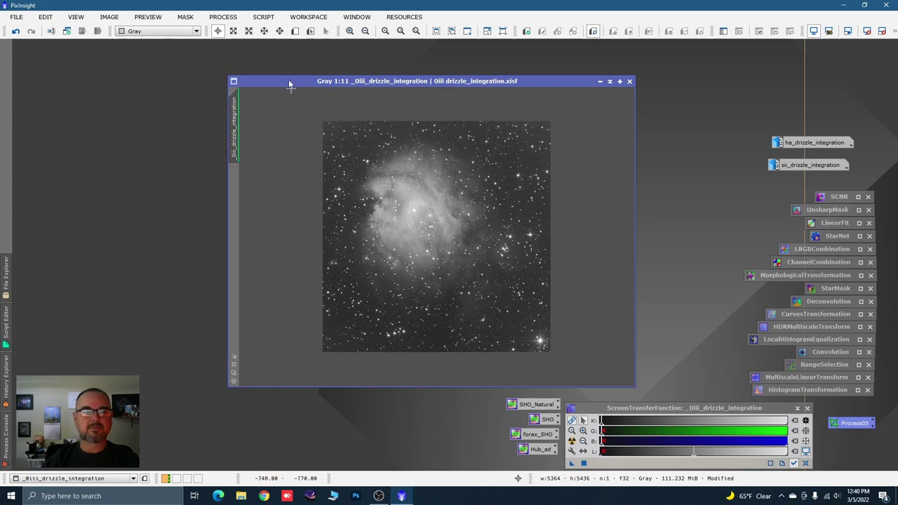
Rotate the _0iii image 90° counter-clockwise with FastRotation and minimize it to an icon below the sii one
drag(293, 78, 200, 59)
click(230, 19)
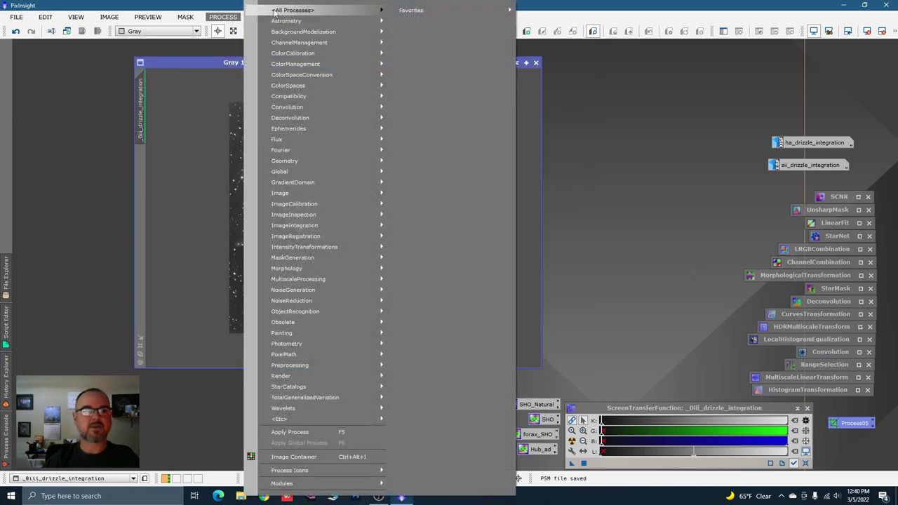
mouse_move(277, 11)
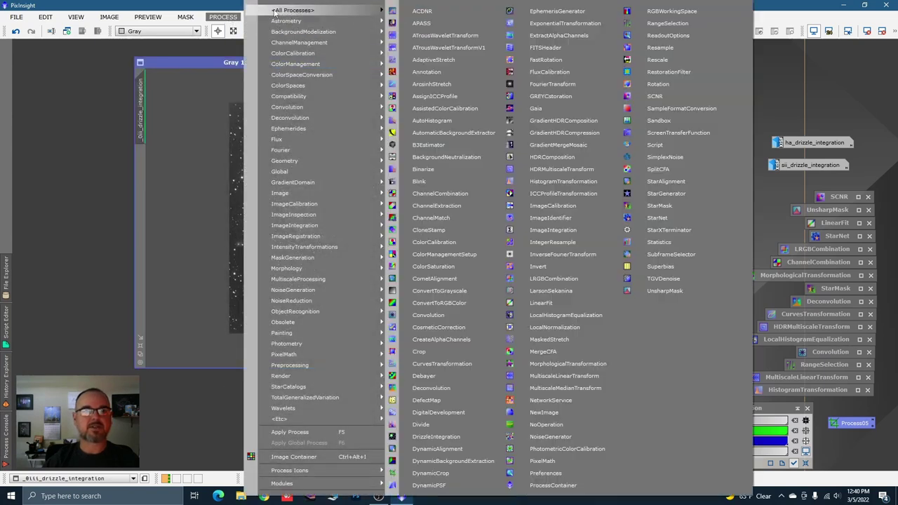
click(563, 59)
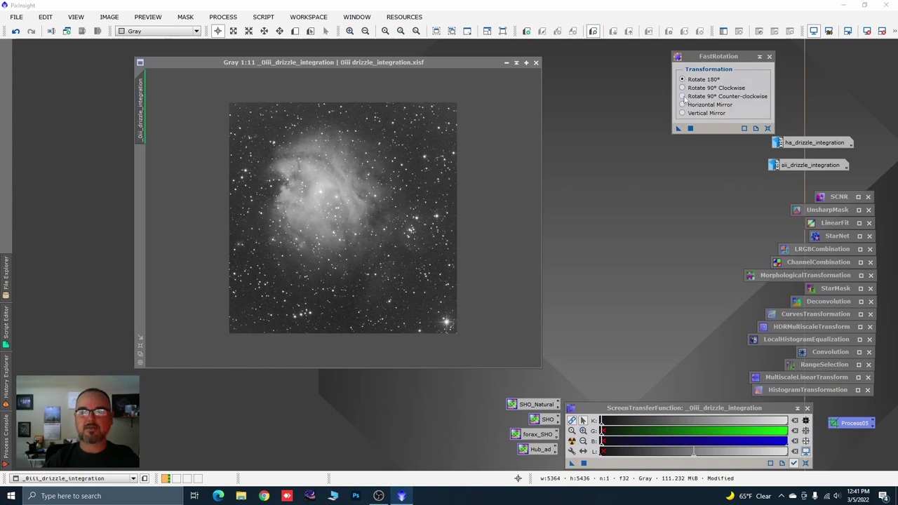
click(683, 97)
drag(677, 130, 373, 207)
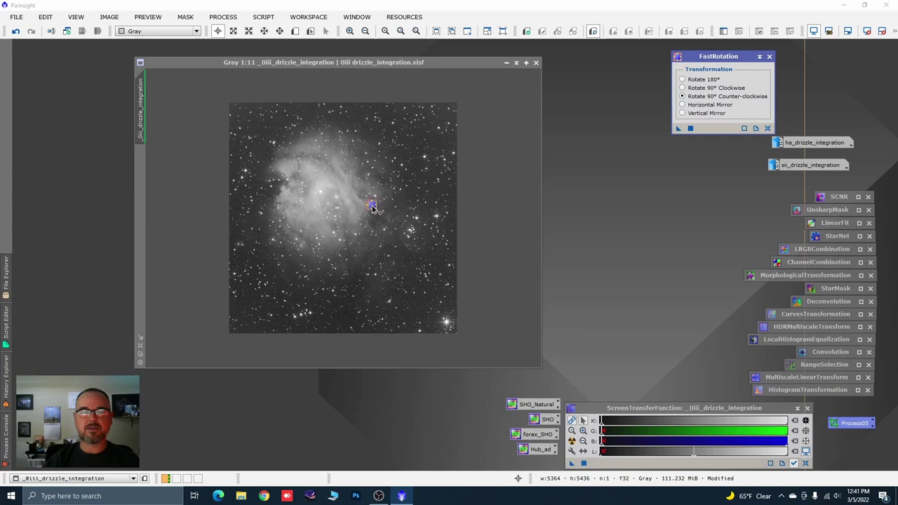
scroll(335, 295, up, 2)
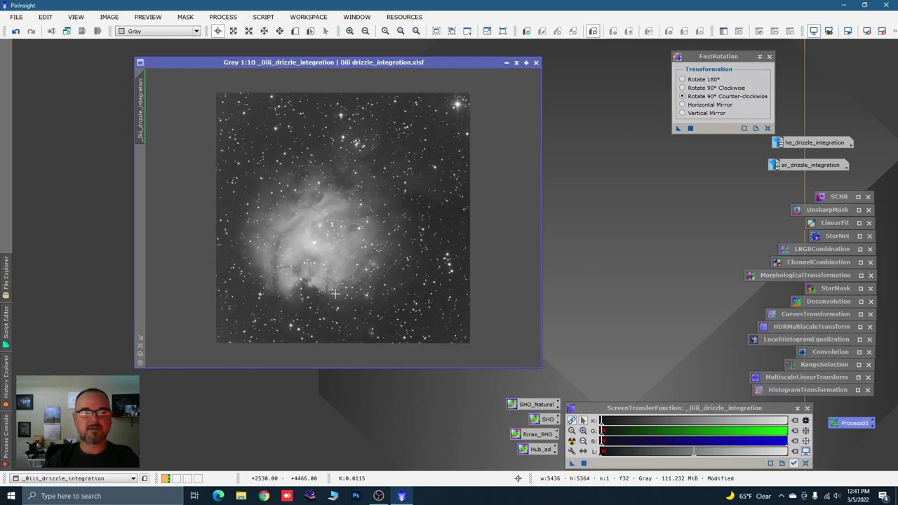
scroll(335, 295, down, 1)
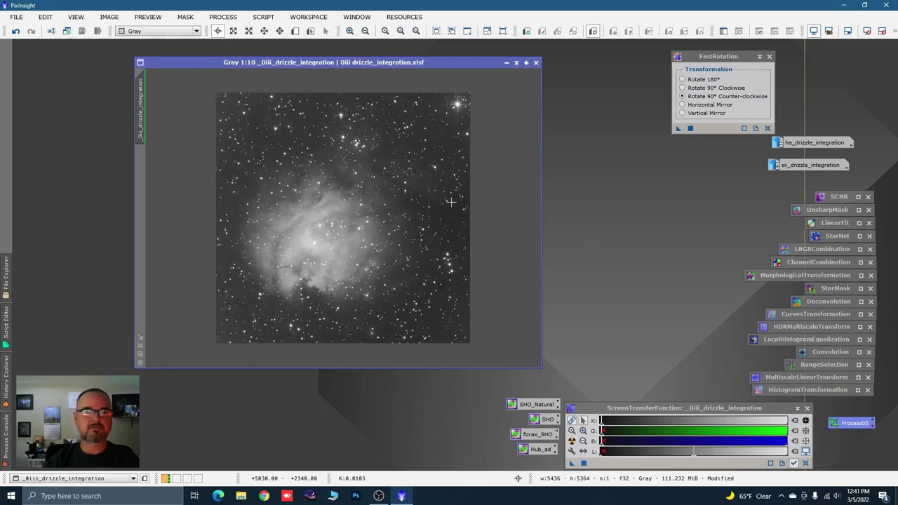
click(507, 63)
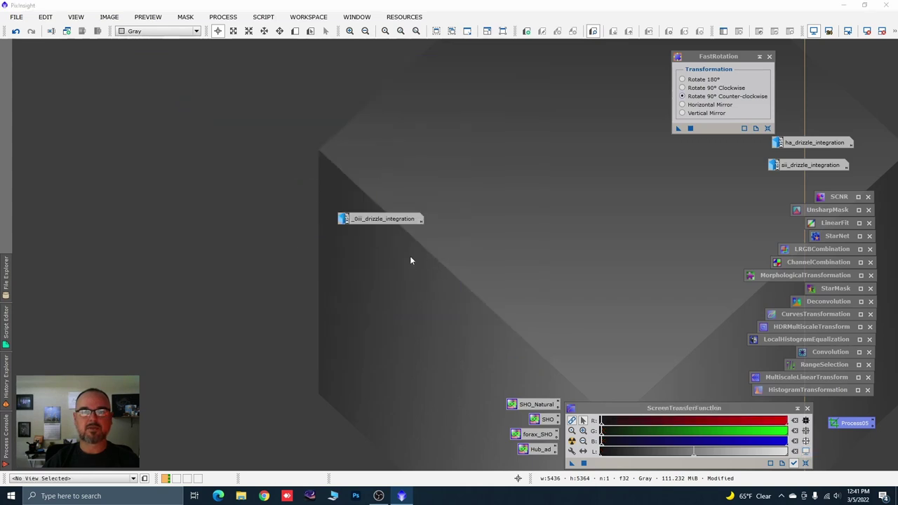
drag(370, 220, 816, 186)
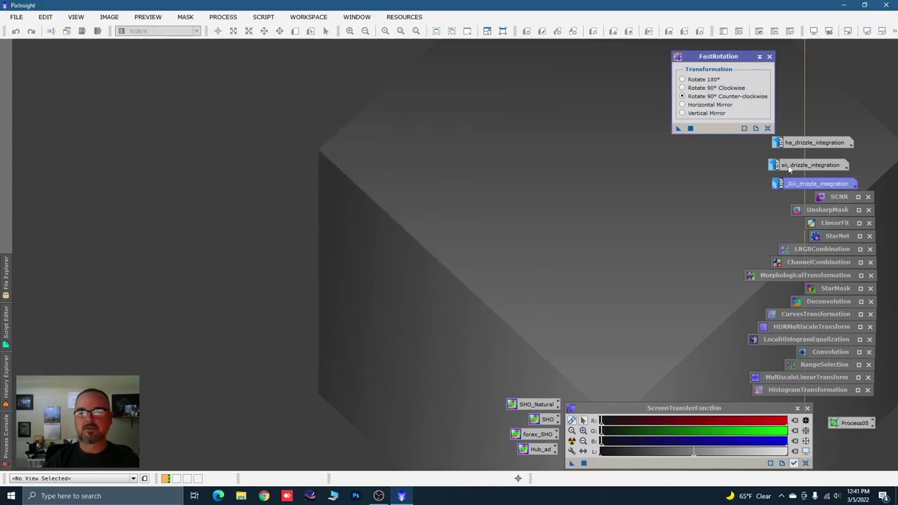
Restore the sii image and rotate it 90° counter-clockwise with FastRotation
double_click(786, 165)
drag(678, 129, 524, 255)
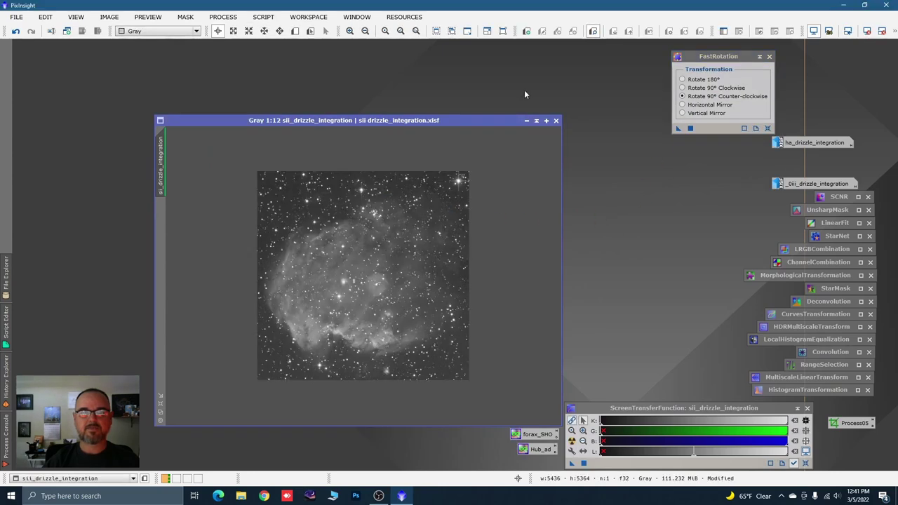
Minimize the sii image, rotate the restored ha image 90° counter-clockwise with FastRotation, and close that tool
click(526, 120)
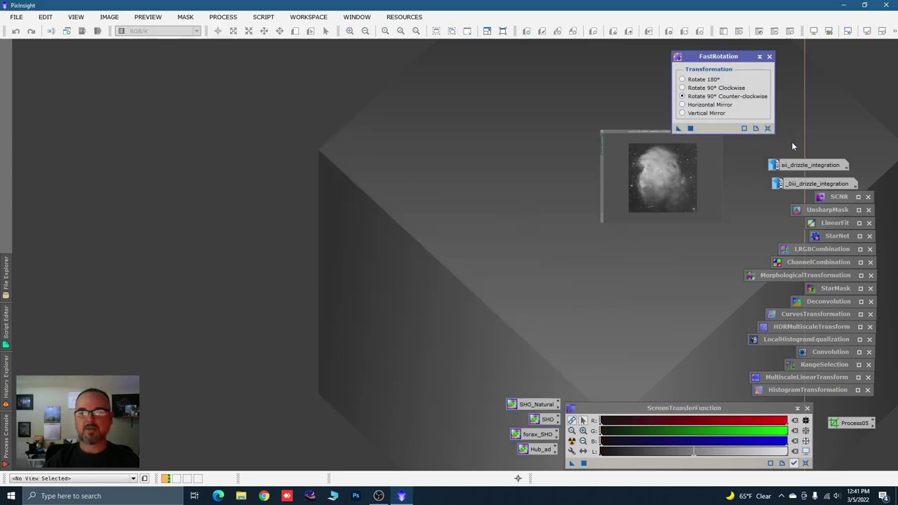
double_click(791, 142)
drag(678, 128, 573, 203)
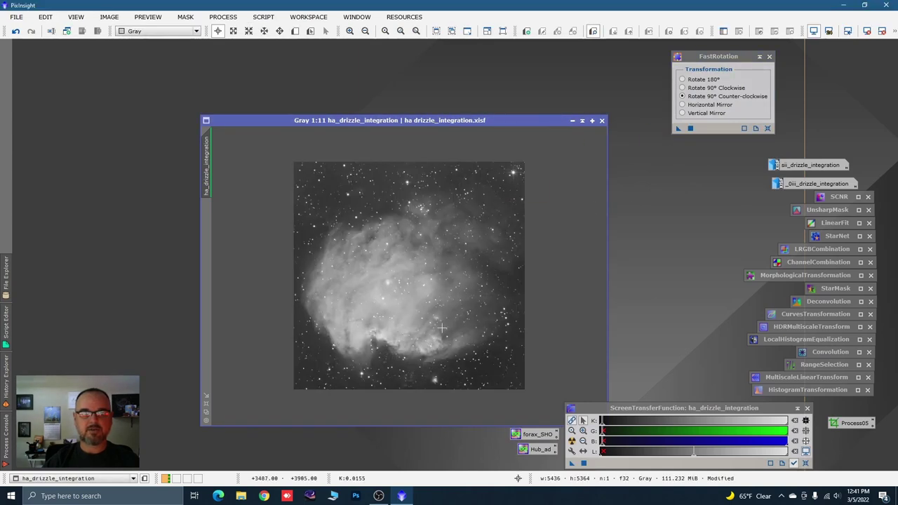
drag(517, 121, 333, 63)
click(769, 57)
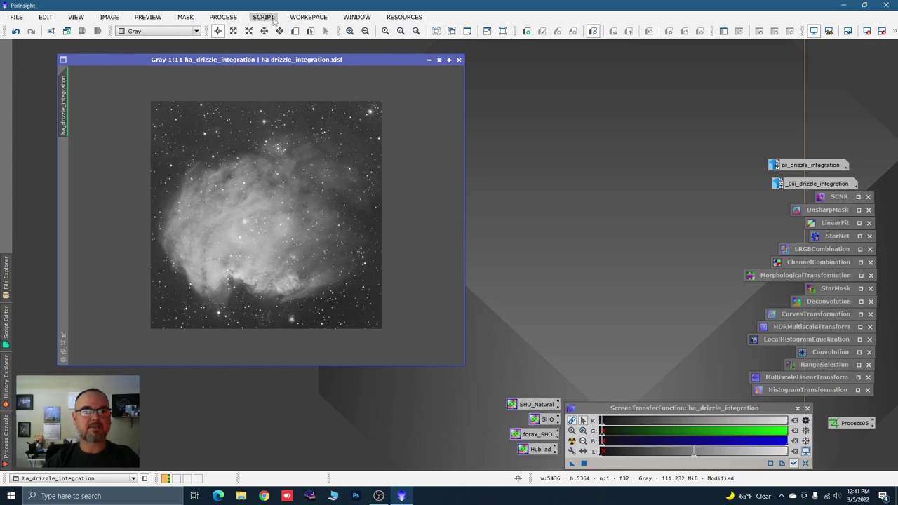
Start DynamicBackgroundExtraction with the ha image as its target view
click(224, 17)
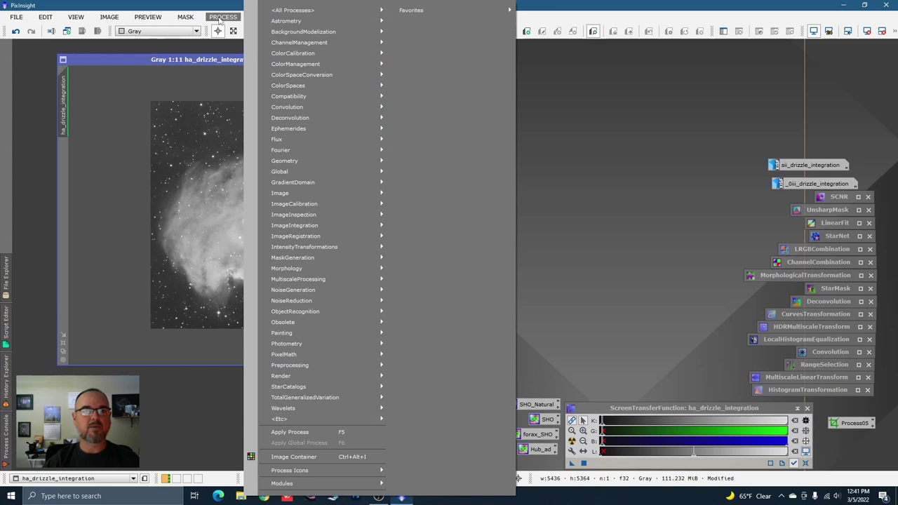
mouse_move(331, 33)
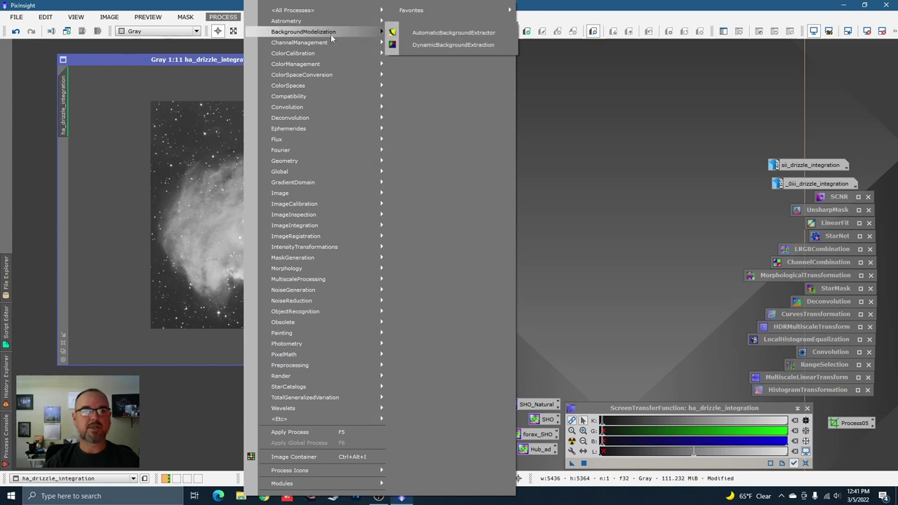
click(406, 46)
drag(651, 46, 629, 61)
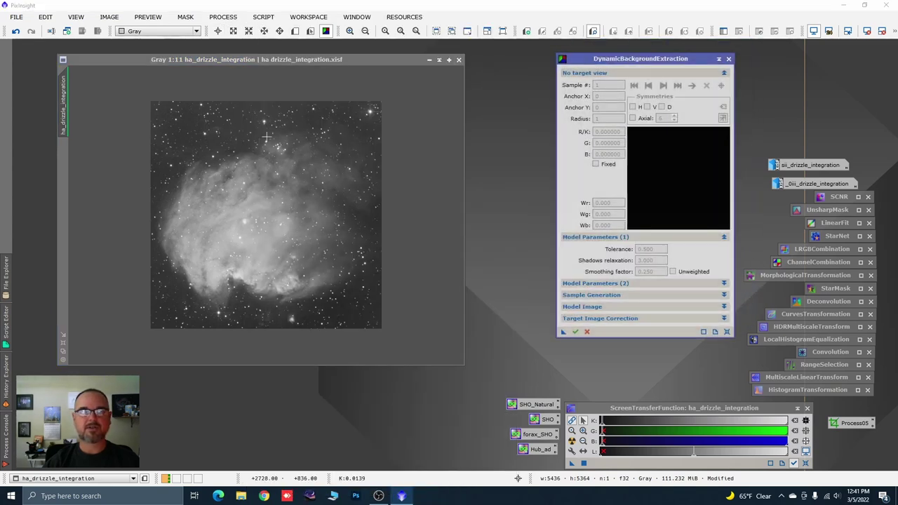
click(382, 256)
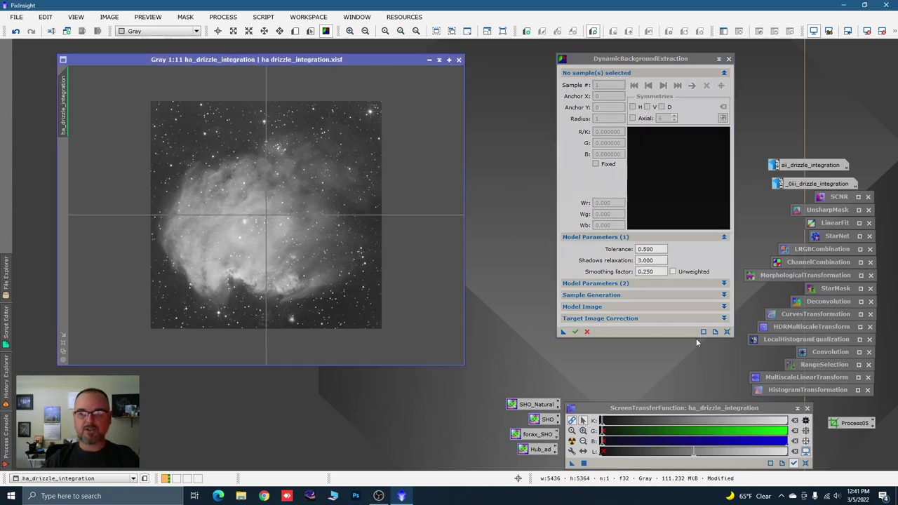
Set the background model's tolerance to 1.500 and its smoothing factor to 0.650
click(687, 272)
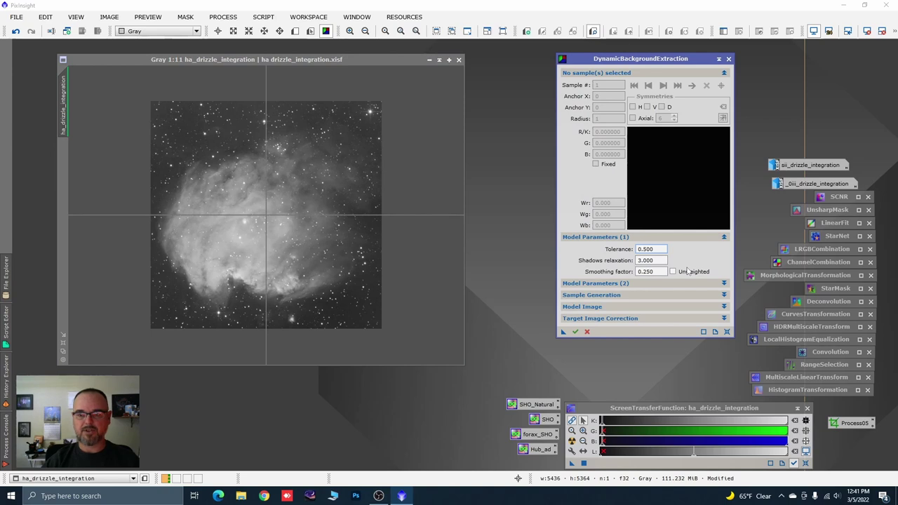
key(BackSpace)
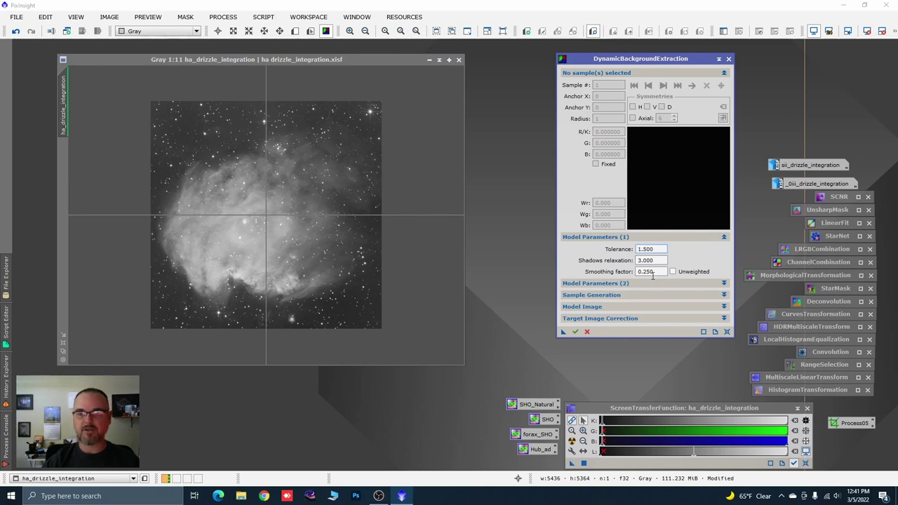
click(648, 272)
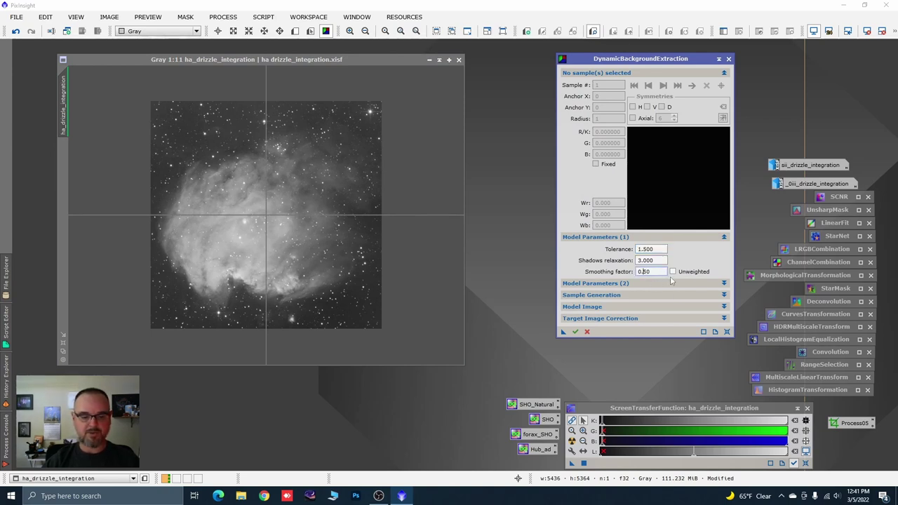
key(Return)
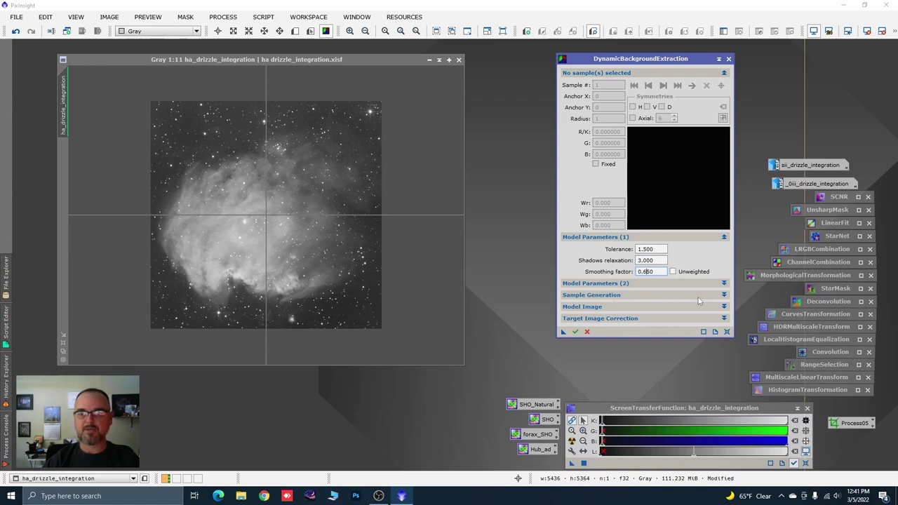
Generate background samples with 5 samples per row and a minimum sample weight of 0.450
click(723, 296)
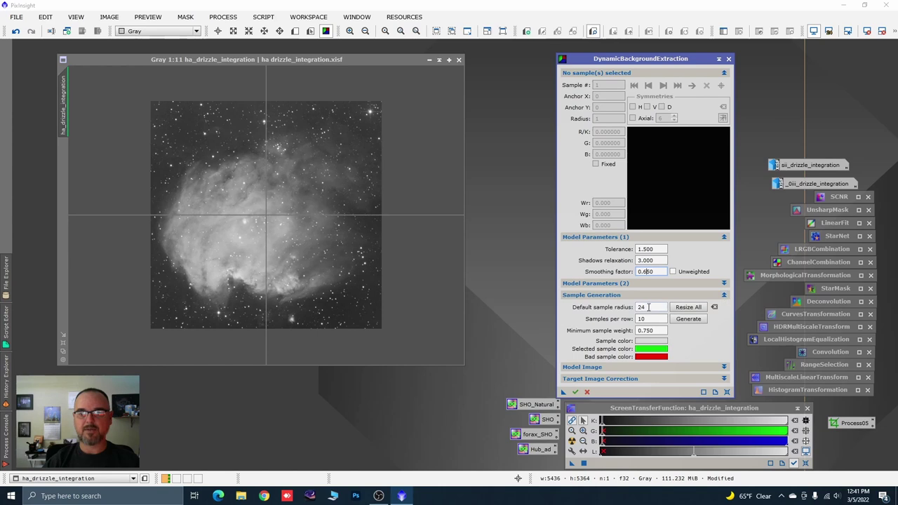
click(650, 319)
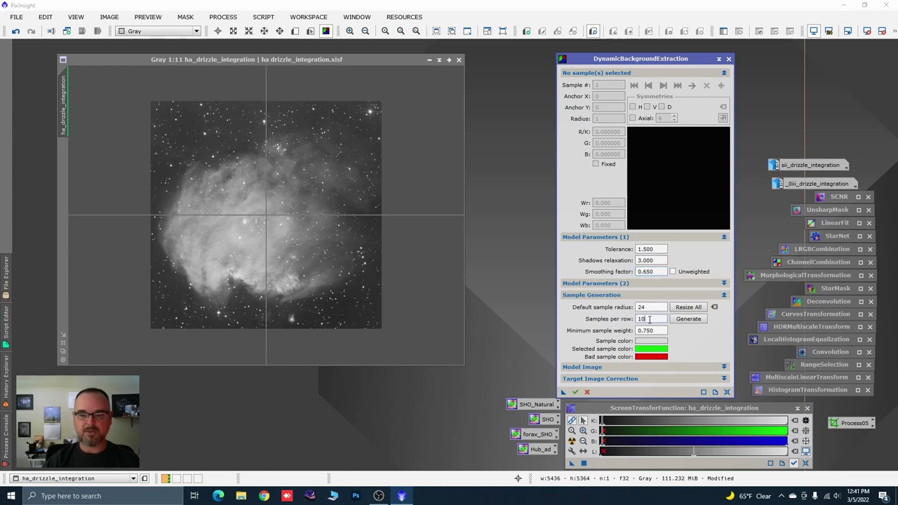
key(BackSpace)
key(BackSpace)
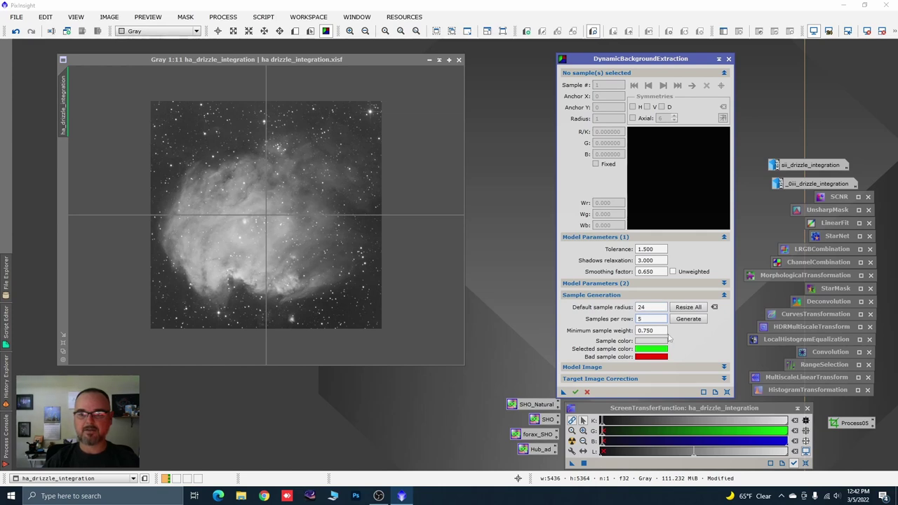
click(647, 331)
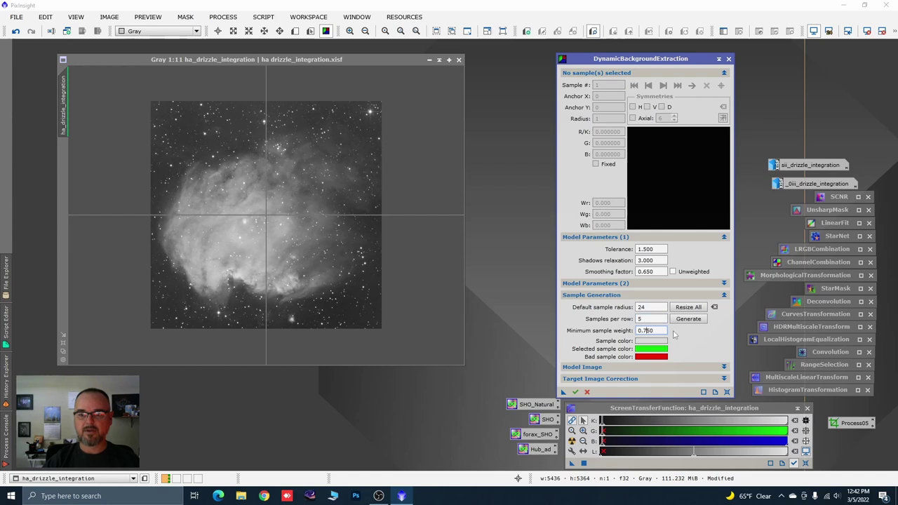
key(BackSpace)
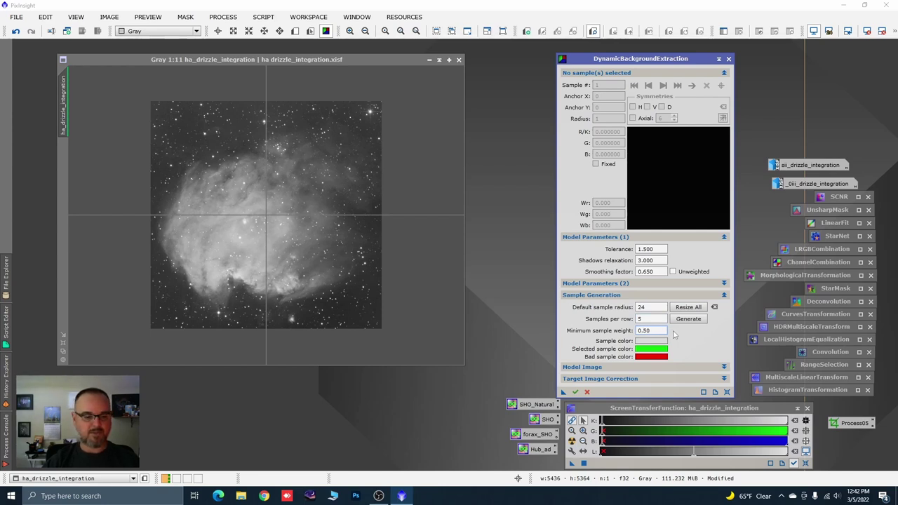
text(4)
click(690, 319)
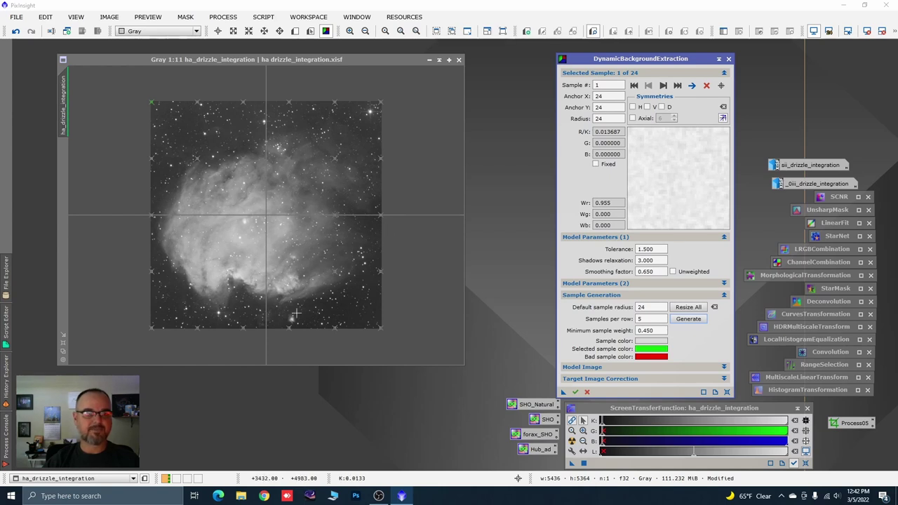
Inspect the sample positions on the ha image and resize all samples to a radius of 30
scroll(226, 306, up, 2)
scroll(226, 306, up, 1)
scroll(154, 300, up, 1)
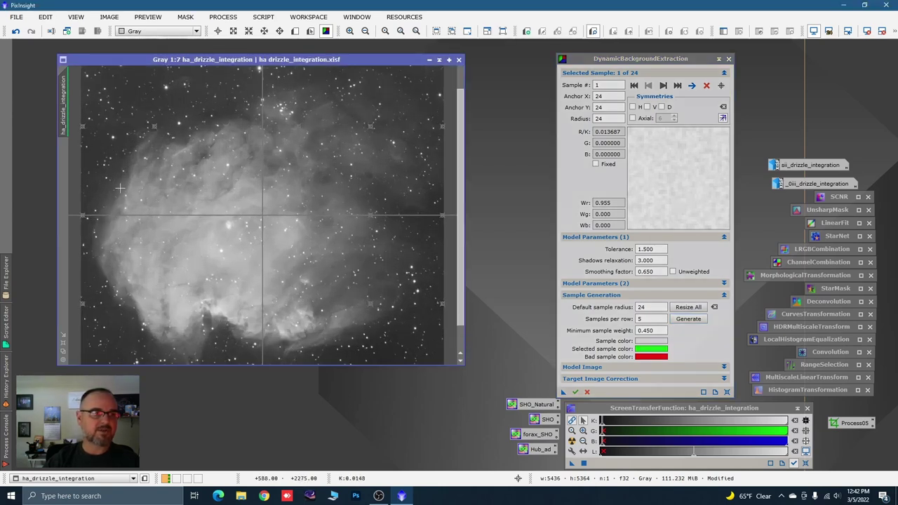
drag(178, 112, 178, 142)
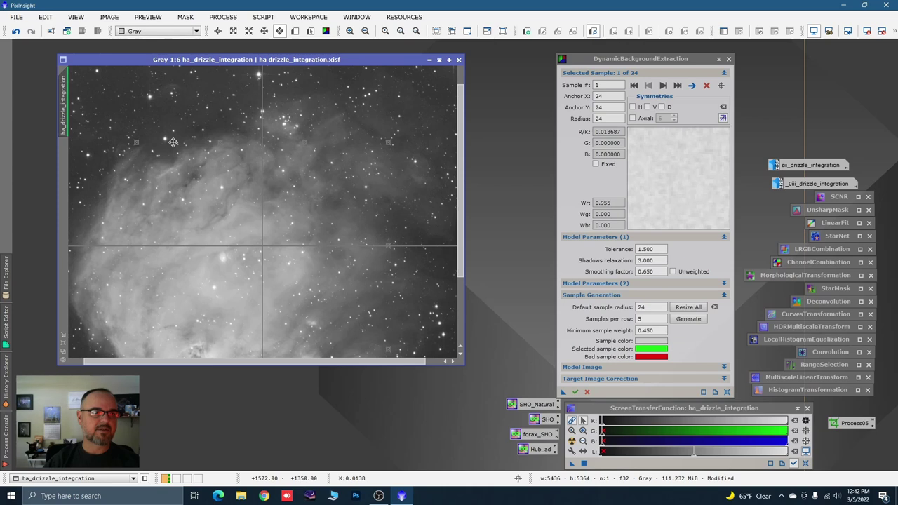
scroll(313, 208, down, 3)
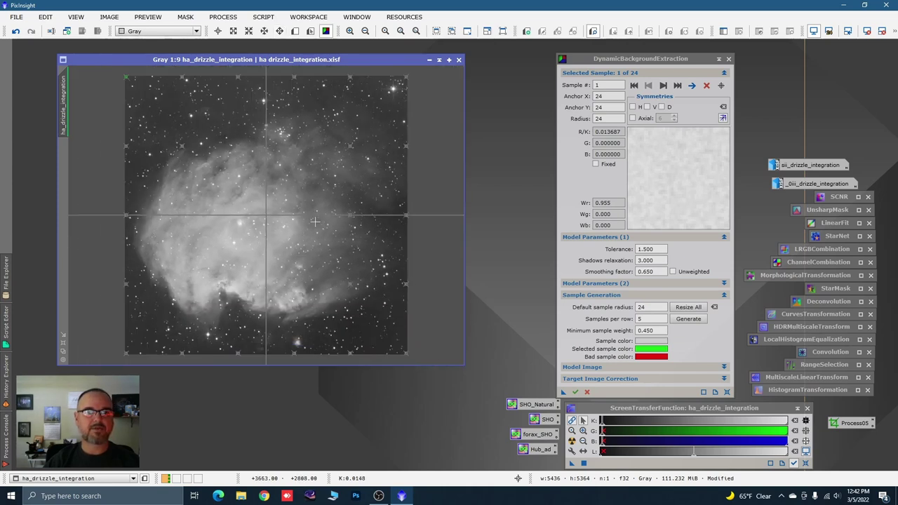
click(653, 309)
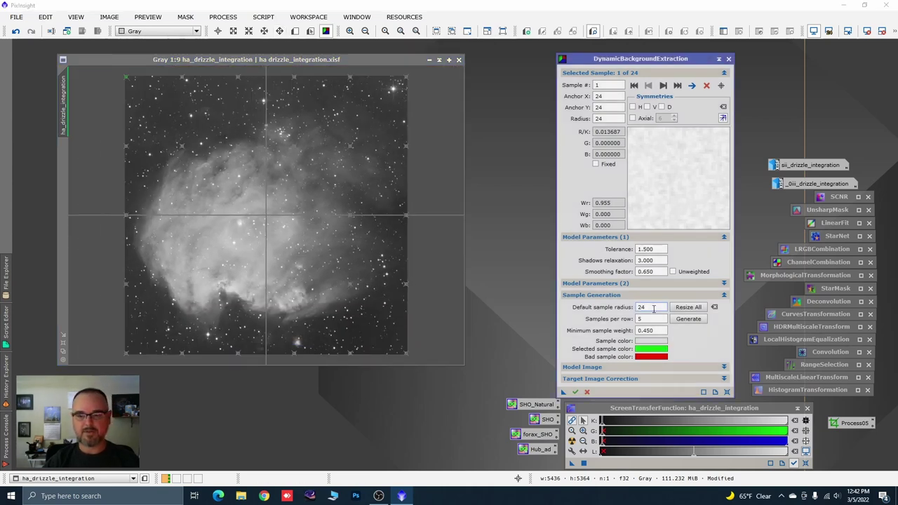
text(30)
click(688, 306)
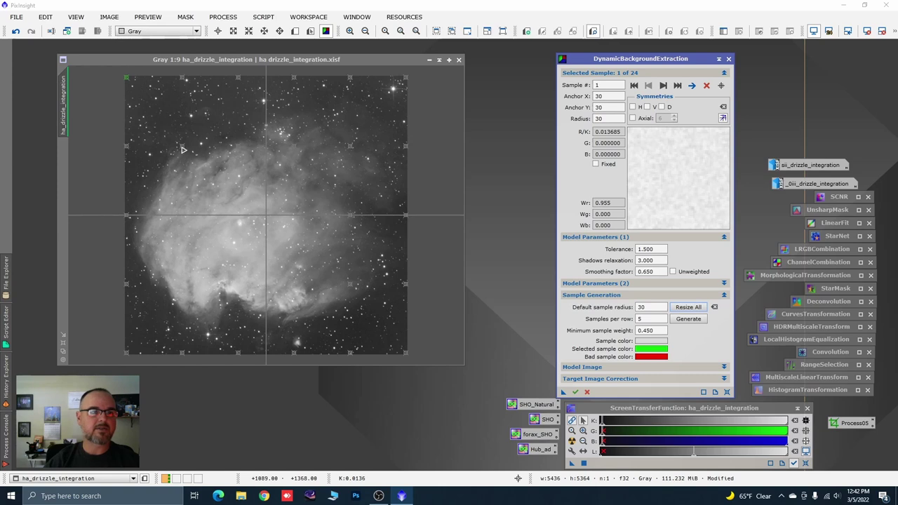
Move the two samples on the nebula's upper edge up onto darker sky and delete the one near the star cluster
click(165, 125)
click(241, 134)
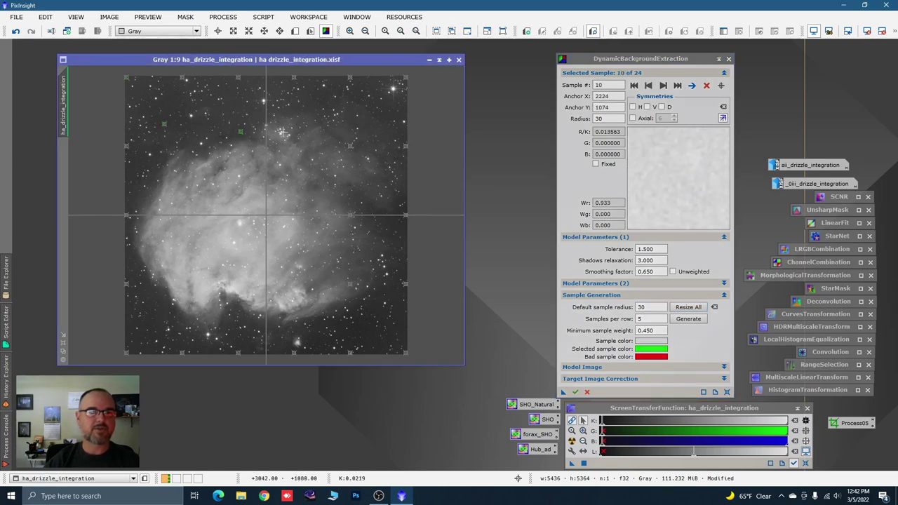
click(292, 143)
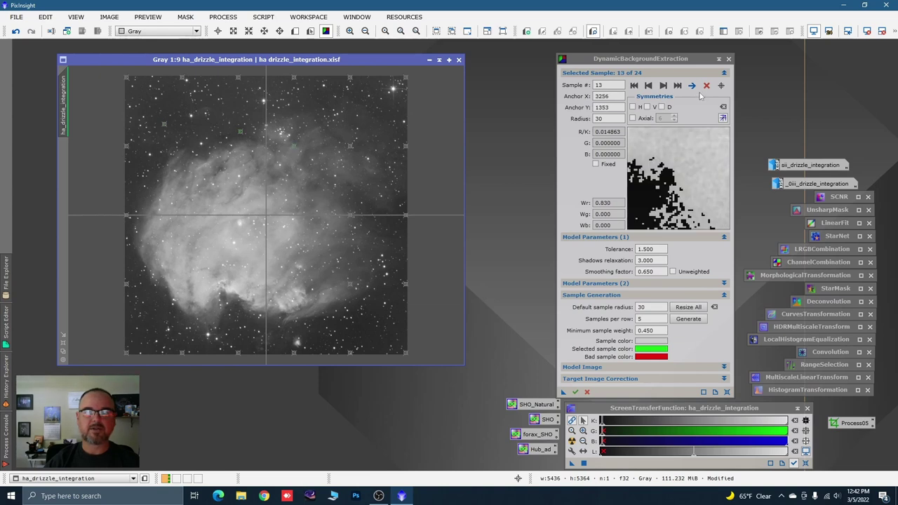
key(Delete)
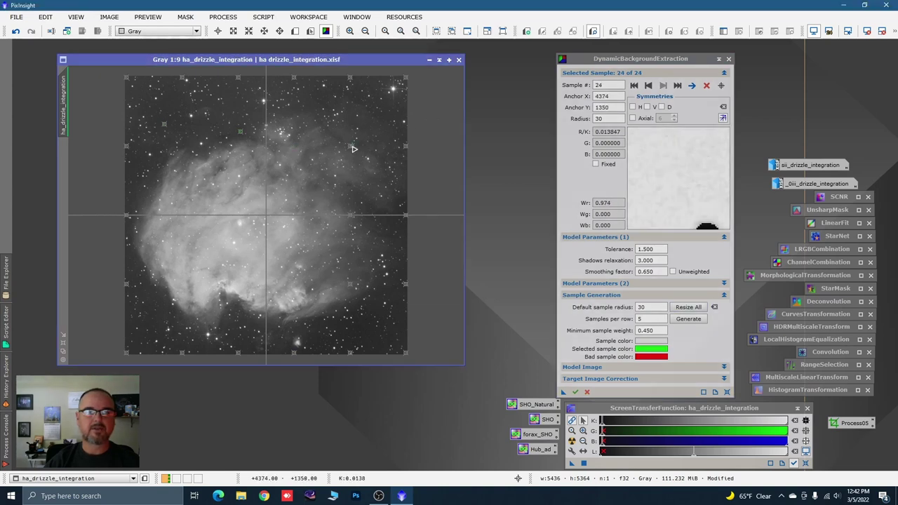
key(End)
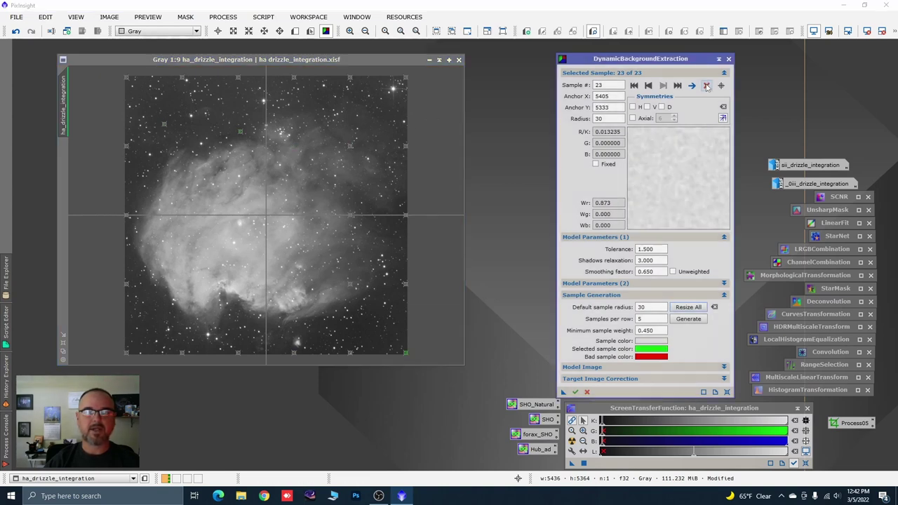
Delete the two samples lying on the faint nebulosity at the nebula's upper right and right side
click(350, 145)
click(707, 86)
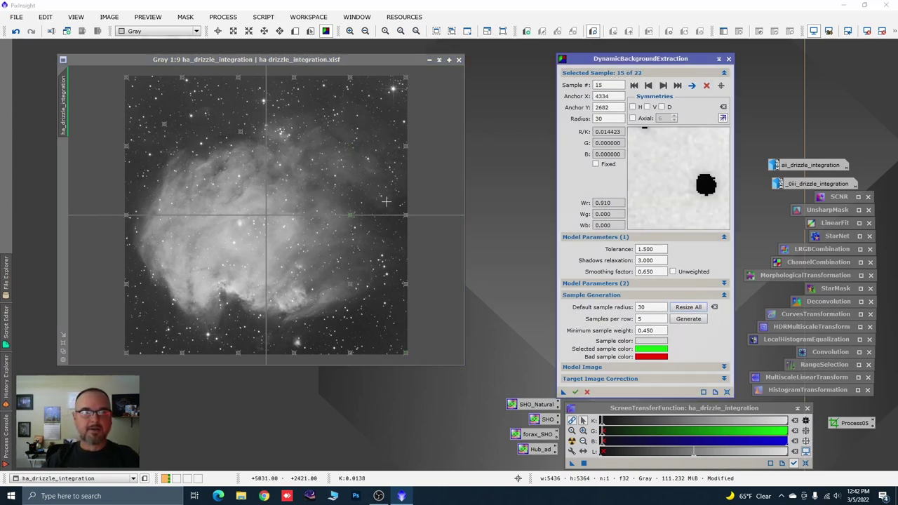
click(351, 216)
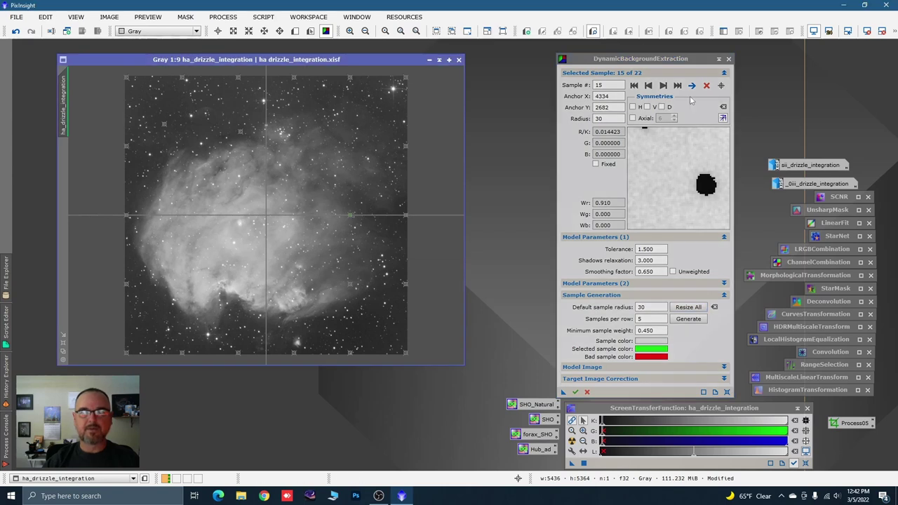
click(708, 87)
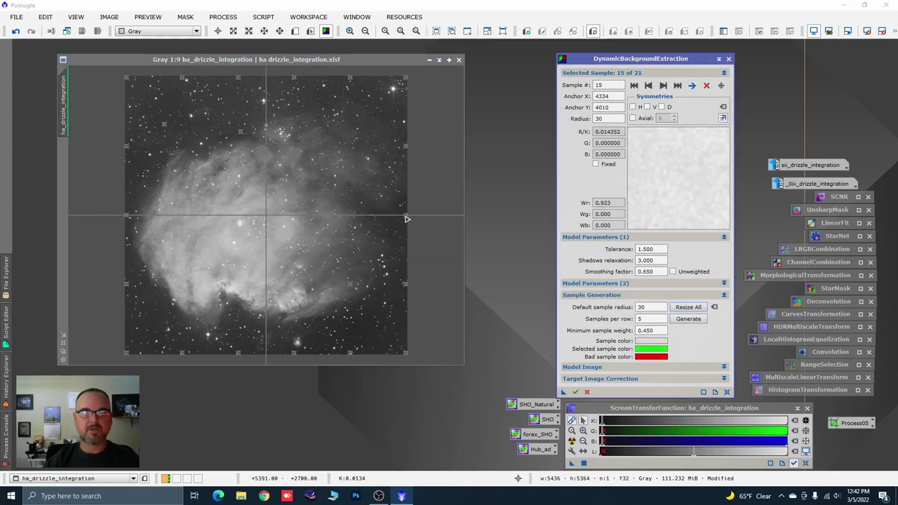
Shift the middle right-edge sample, the nebula's lower-right sample and the two central bottom-edge samples onto darker, star-free background
click(407, 225)
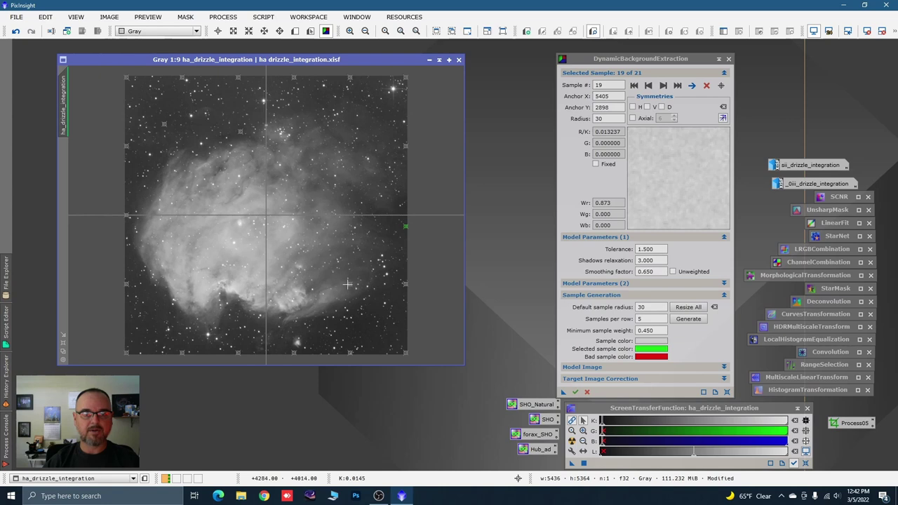
click(380, 313)
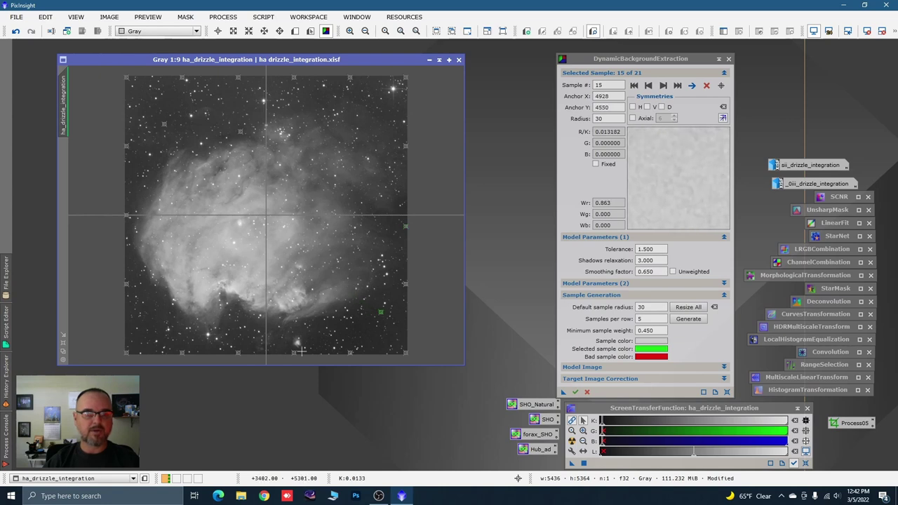
click(299, 353)
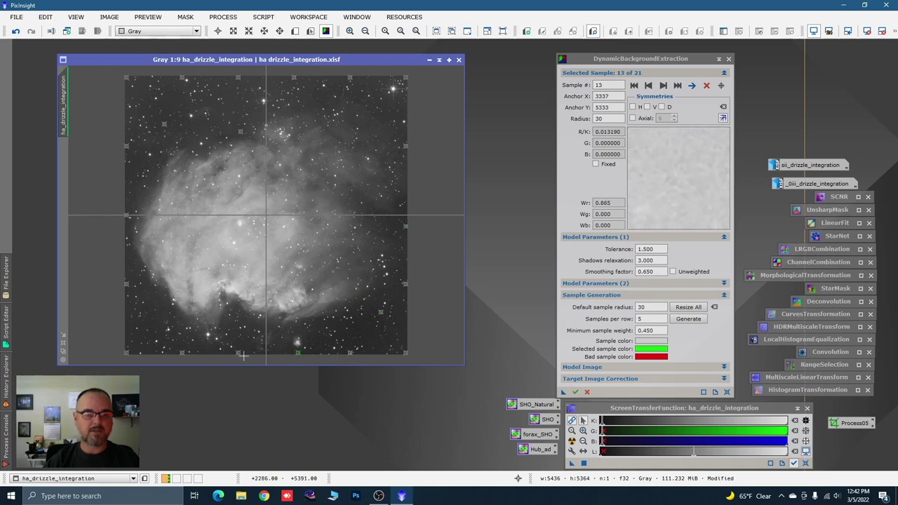
click(233, 355)
drag(233, 355, 227, 354)
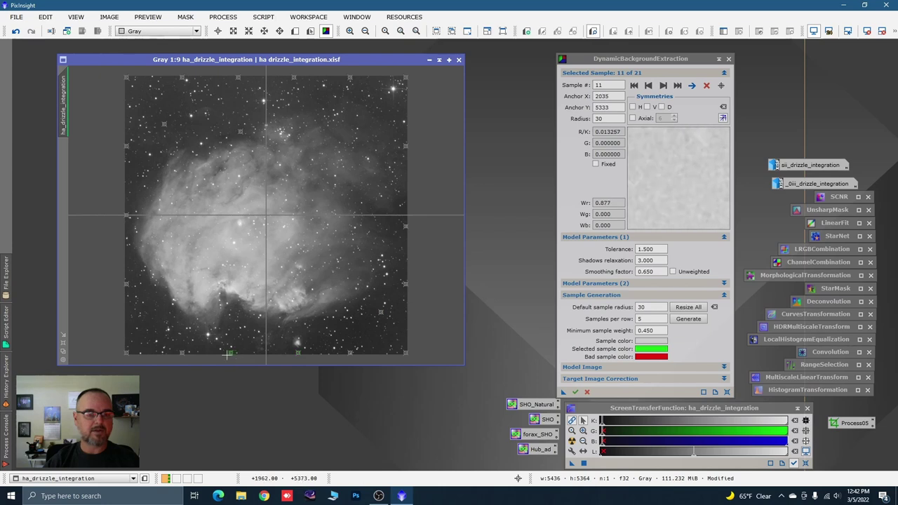
Remove the stray sample on the image's left edge and move the middle left-edge sample down to about Y 2962
click(128, 222)
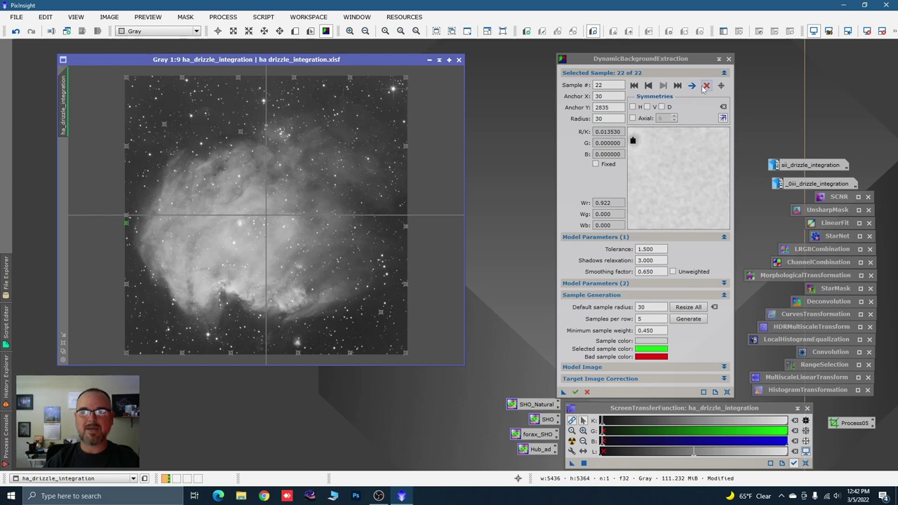
click(706, 84)
click(126, 229)
scroll(127, 229, down, 1)
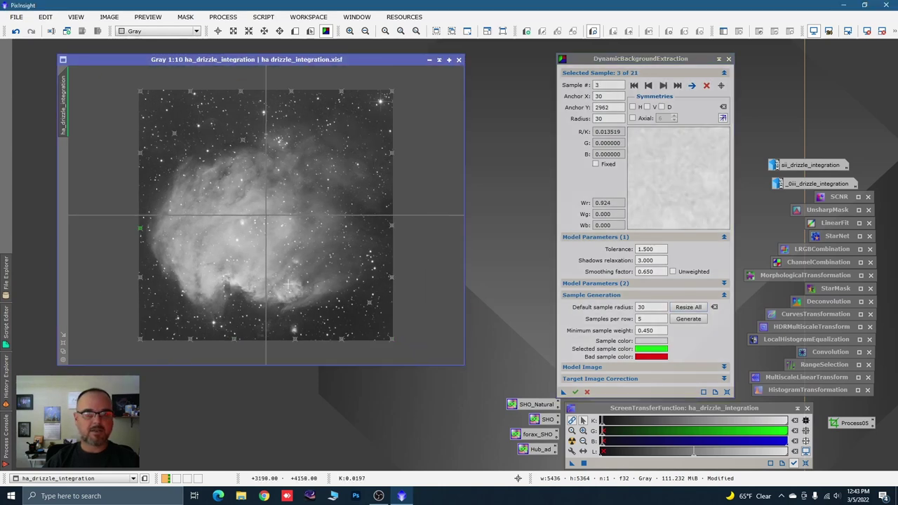
Examine the ha nebula up close, and check each background sample for stars, starting from the first sample
scroll(247, 257, up, 5)
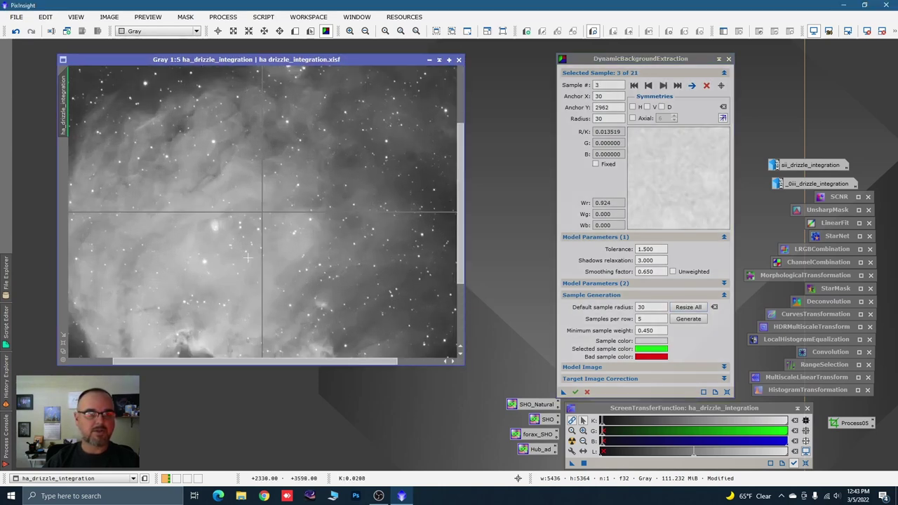
drag(247, 257, 291, 237)
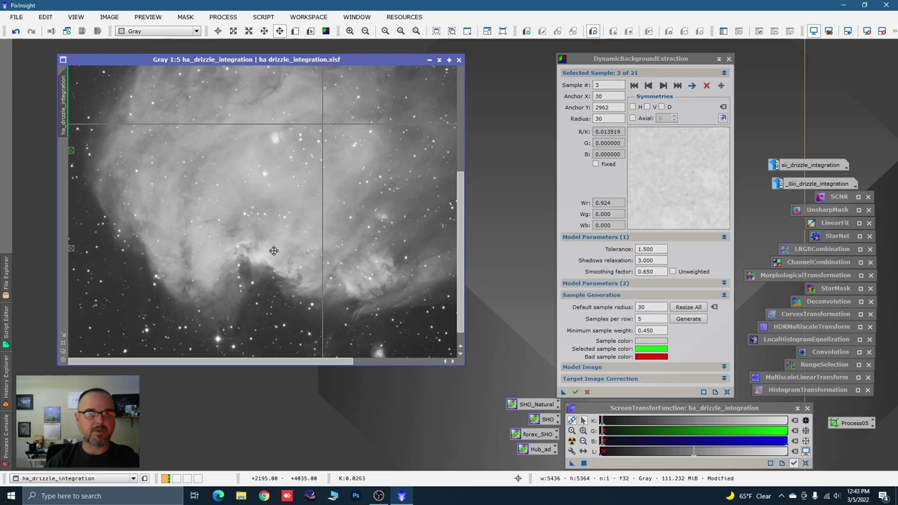
scroll(274, 251, down, 2)
scroll(274, 250, down, 2)
key(alt+d)
click(128, 79)
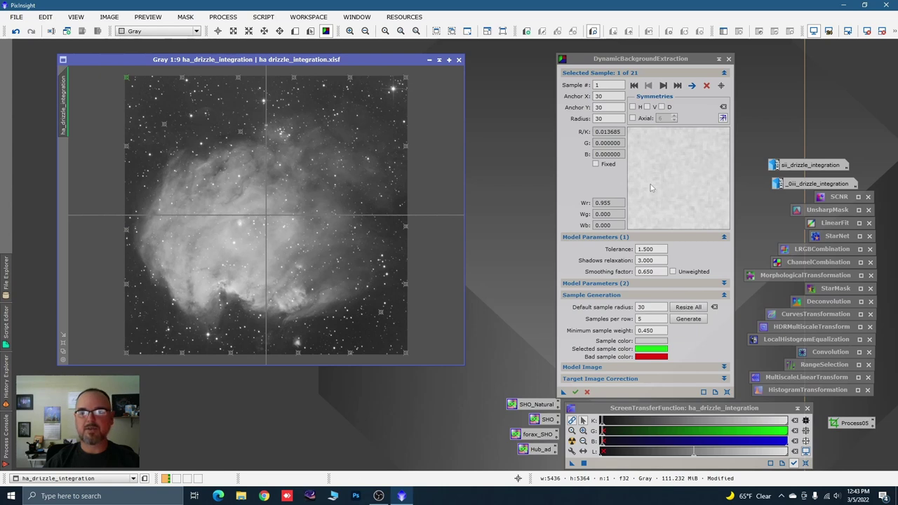
click(663, 85)
click(664, 85)
click(663, 85)
click(663, 85)
click(663, 85)
click(663, 85)
click(663, 85)
click(663, 85)
click(663, 85)
click(664, 85)
click(663, 84)
click(663, 85)
click(663, 85)
click(663, 85)
click(664, 85)
click(663, 85)
click(648, 85)
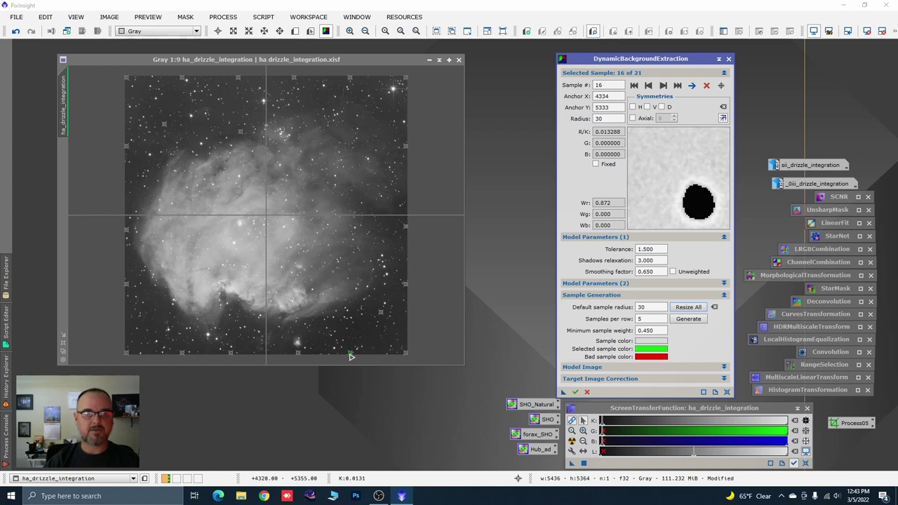
Shift sample 16 to about X 4280 and sample 17 to about X 5351, away from the stars
drag(352, 357, 349, 358)
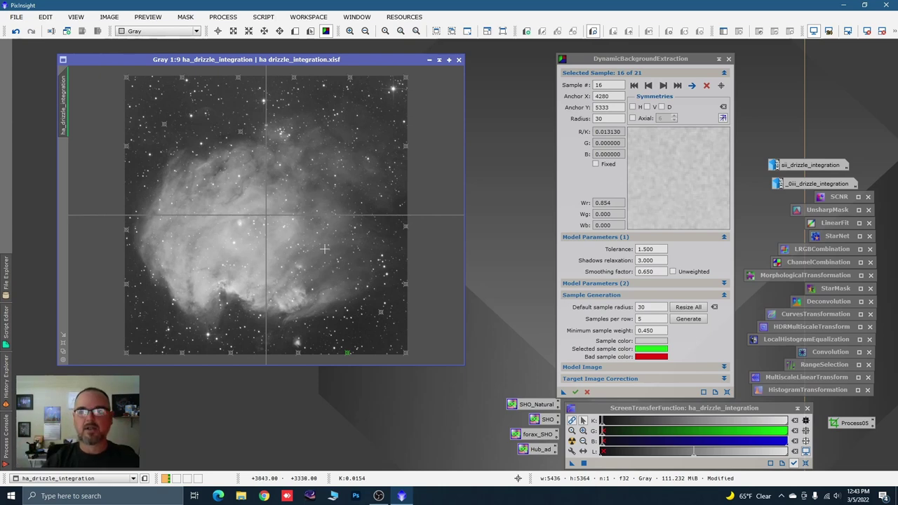
click(663, 85)
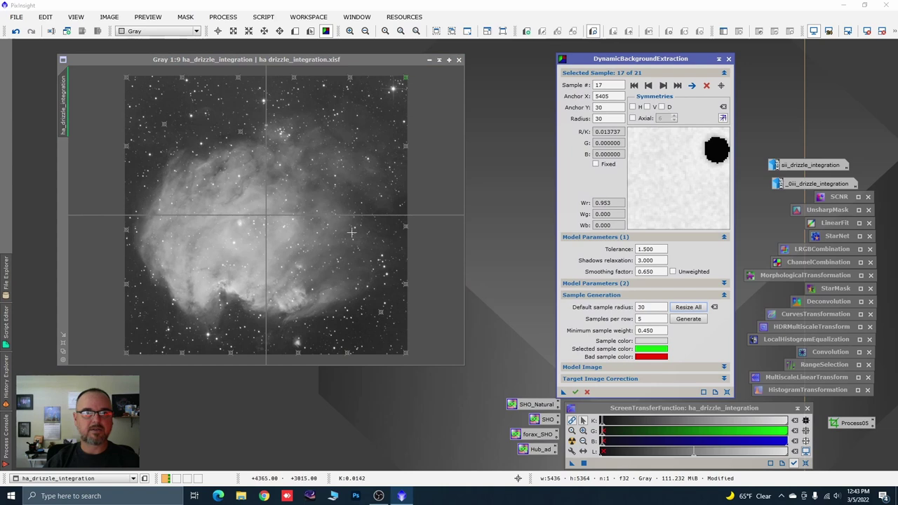
drag(405, 82, 403, 82)
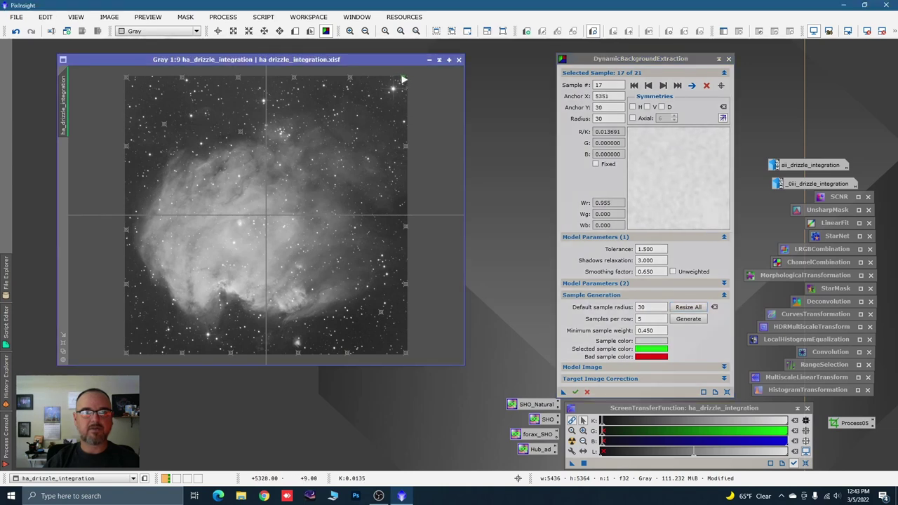
Move sample 20 down to about Y 4046, clear of its star, and check the last sample
click(663, 85)
click(663, 85)
click(663, 85)
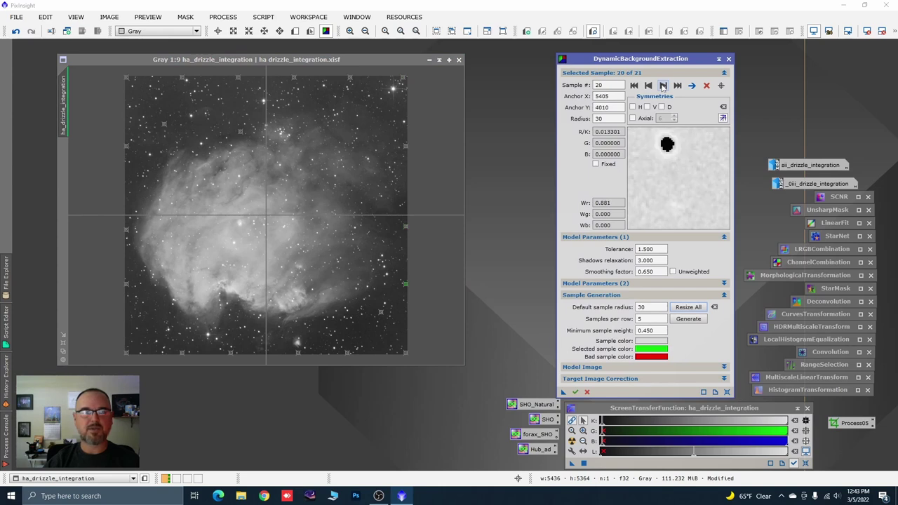
drag(406, 282, 407, 285)
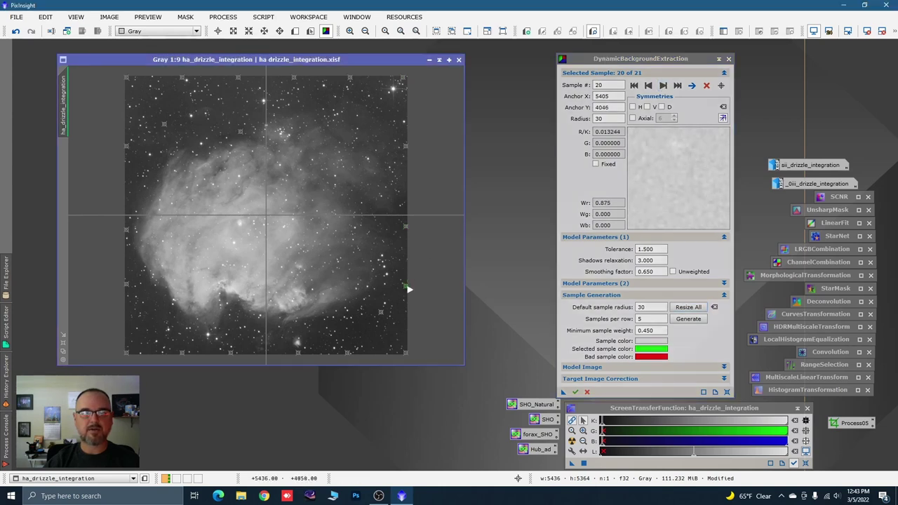
click(663, 85)
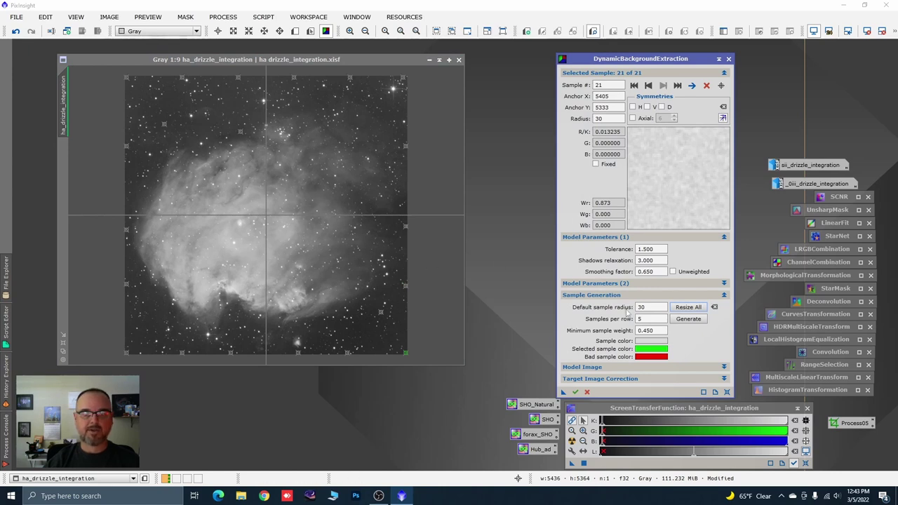
Set the target image correction to Division, discard the background model, and run the background extraction on the ha image
click(728, 380)
click(672, 391)
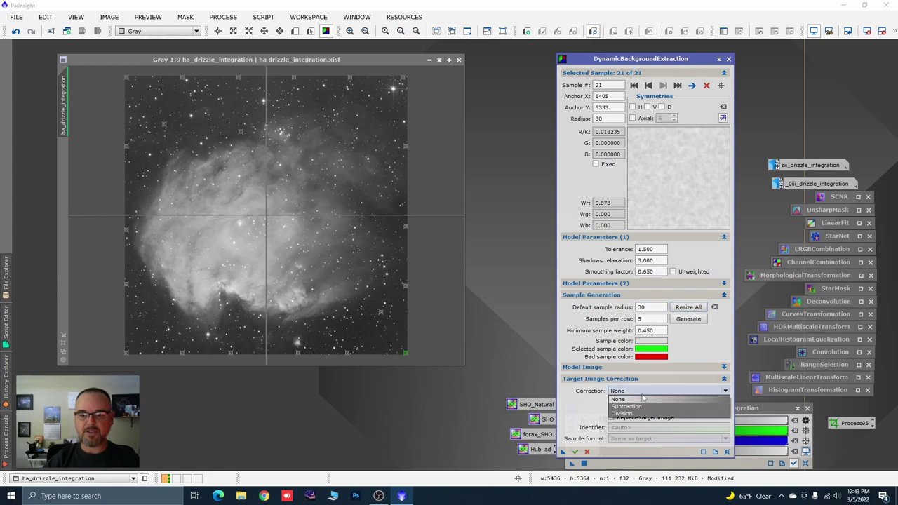
click(621, 413)
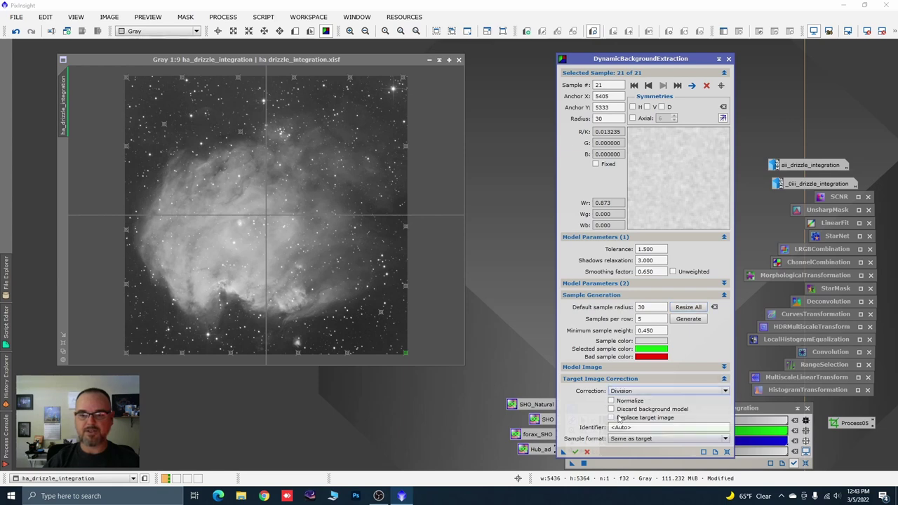
click(614, 410)
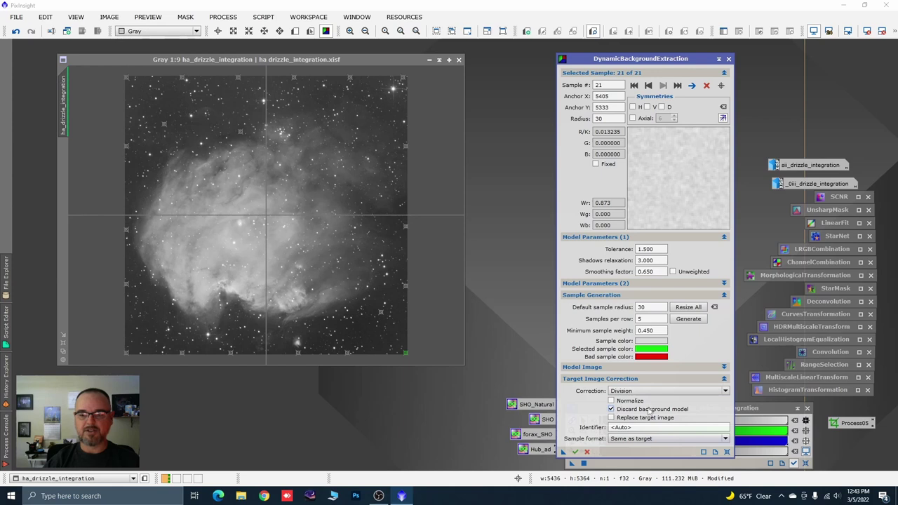
click(575, 453)
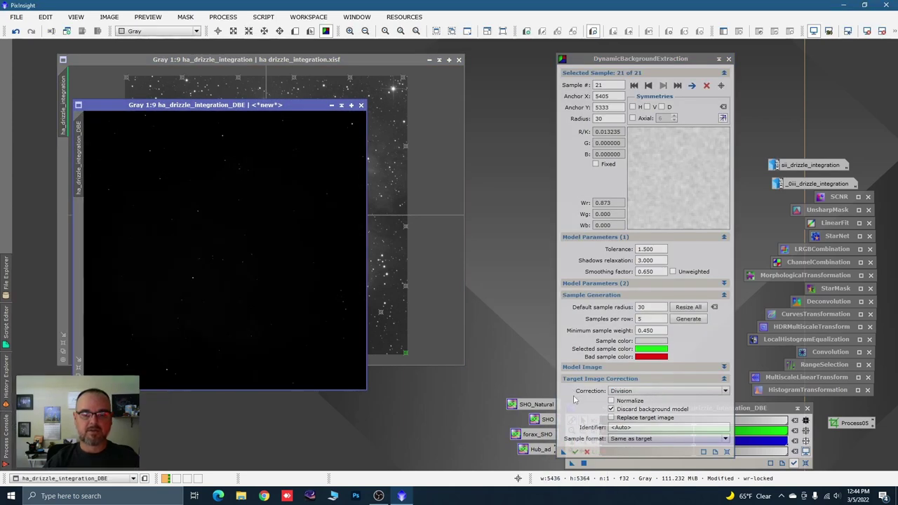
Auto-stretch the display of the background-extracted ha image and enlarge its window
drag(663, 61, 712, 59)
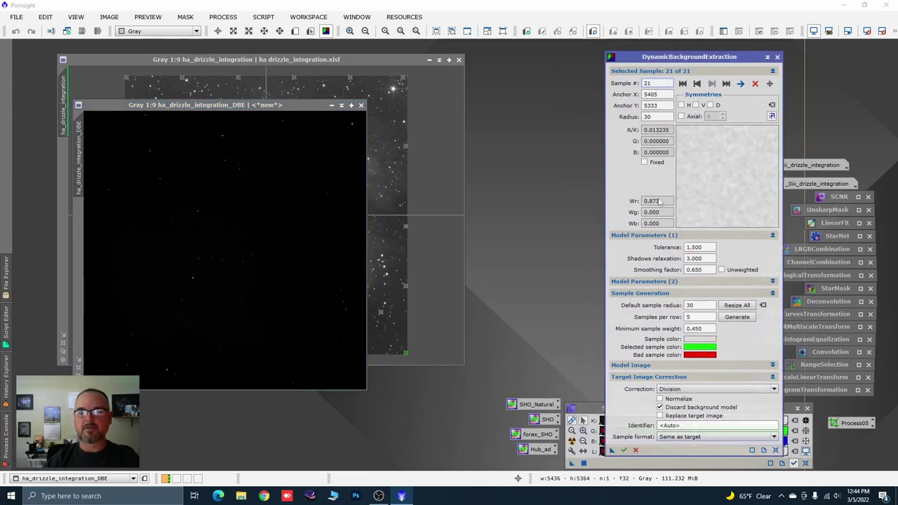
click(572, 441)
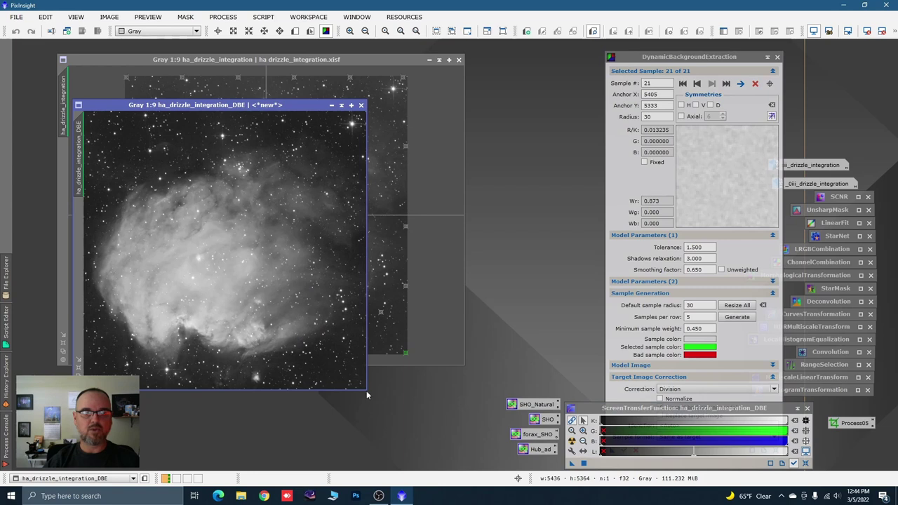
drag(365, 390, 444, 409)
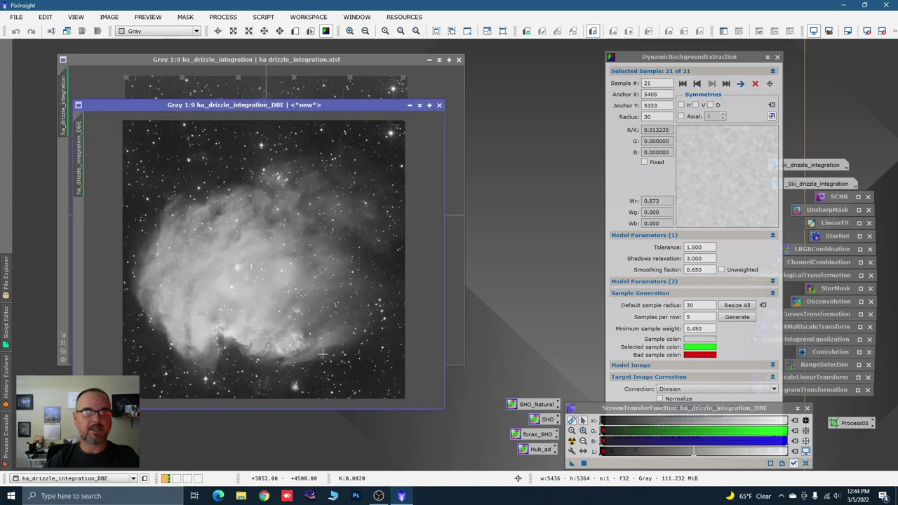
click(411, 107)
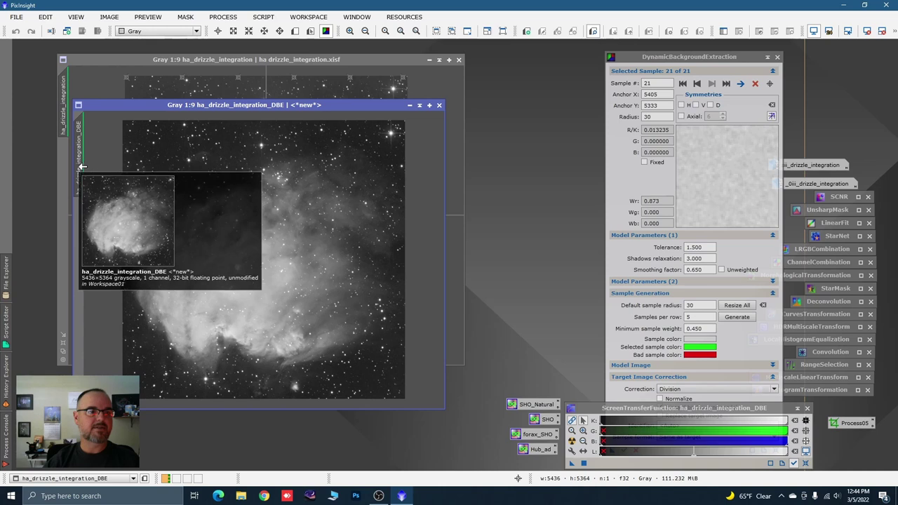
Rename the background-extracted image as ha and park it as an icon above the sii_drizzle_integration icon
double_click(82, 166)
text(ha)
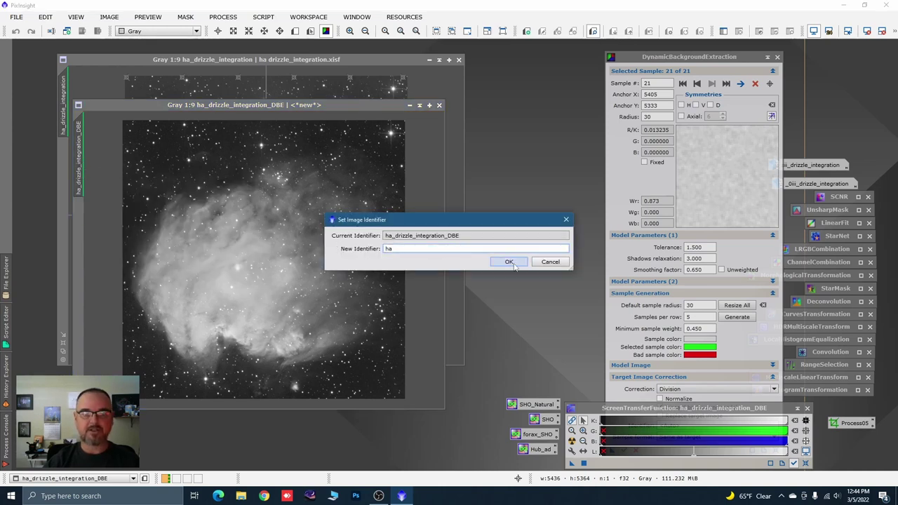
click(515, 263)
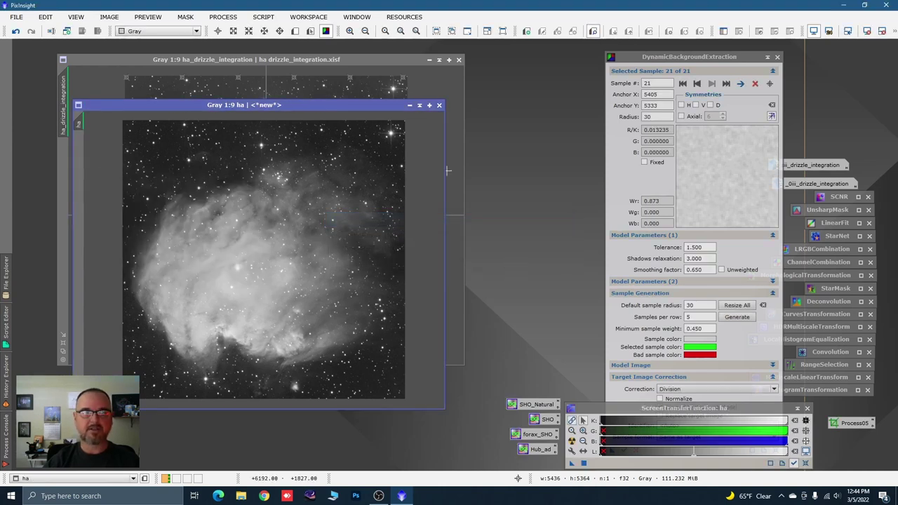
click(410, 106)
drag(273, 261, 846, 118)
Save the DynamicBackgroundExtraction settings as a process icon above Process05 and end the extraction session
click(621, 341)
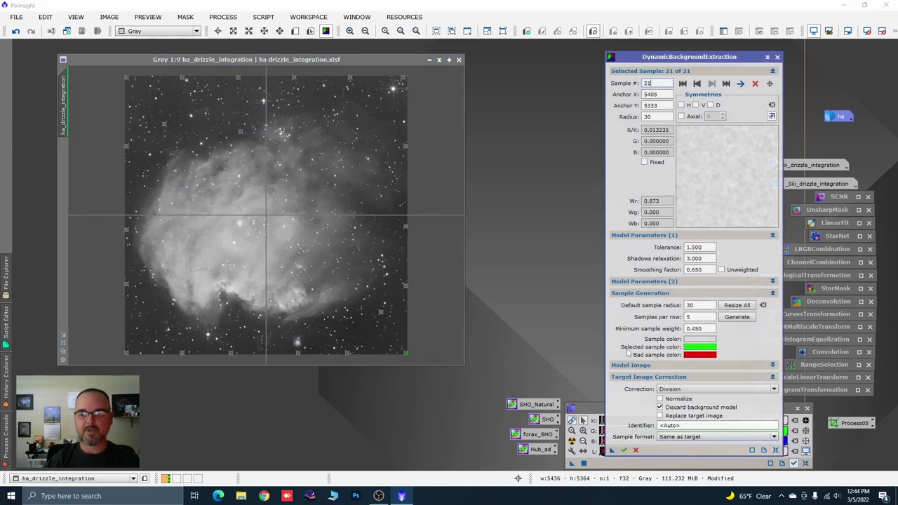
drag(612, 453, 835, 409)
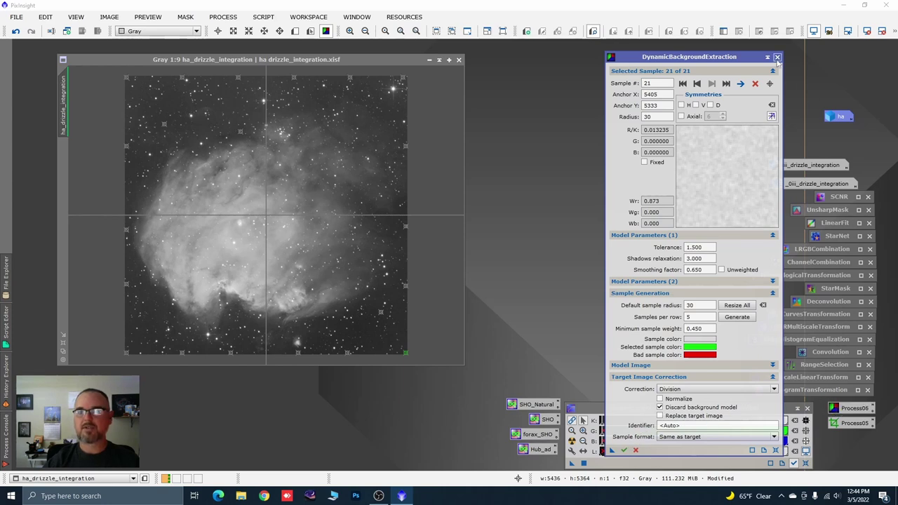
click(777, 57)
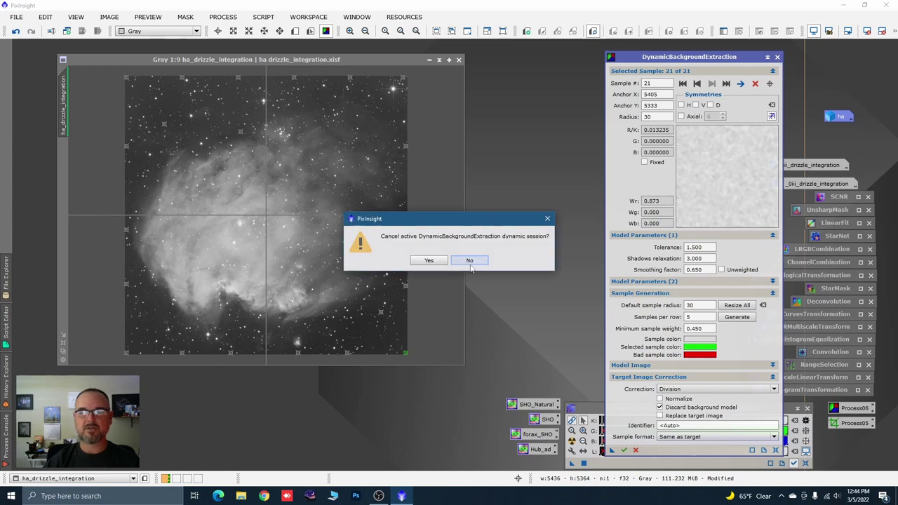
click(428, 261)
Close ha_drizzle_integration without saving and restore sii_drizzle_integration in its place on the workspace
click(459, 60)
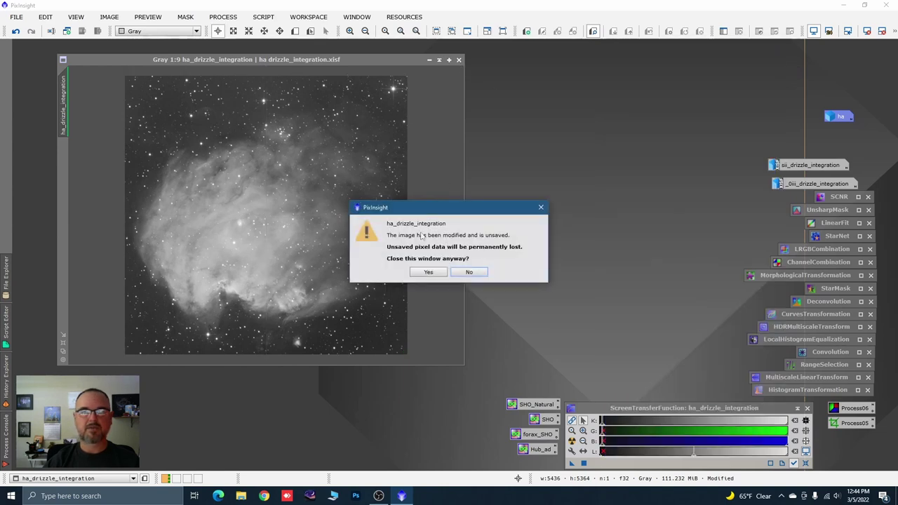
click(428, 272)
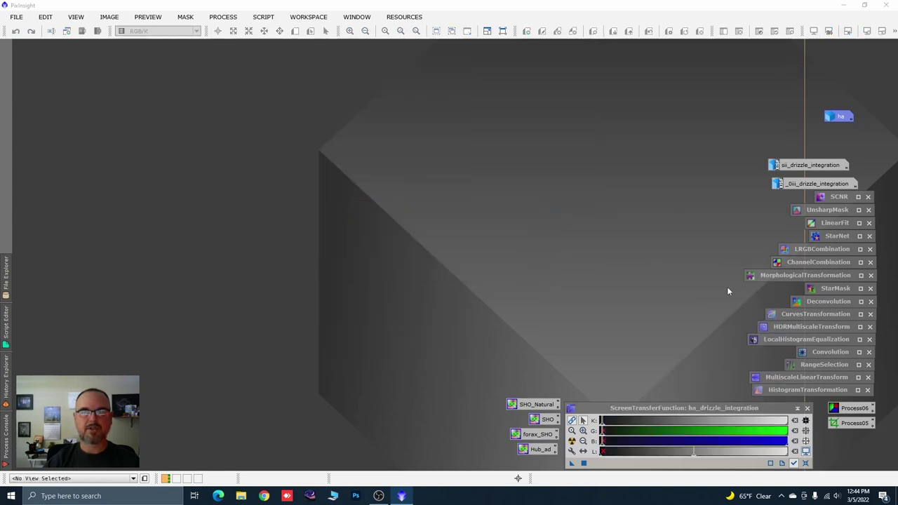
double_click(813, 166)
drag(420, 119, 323, 71)
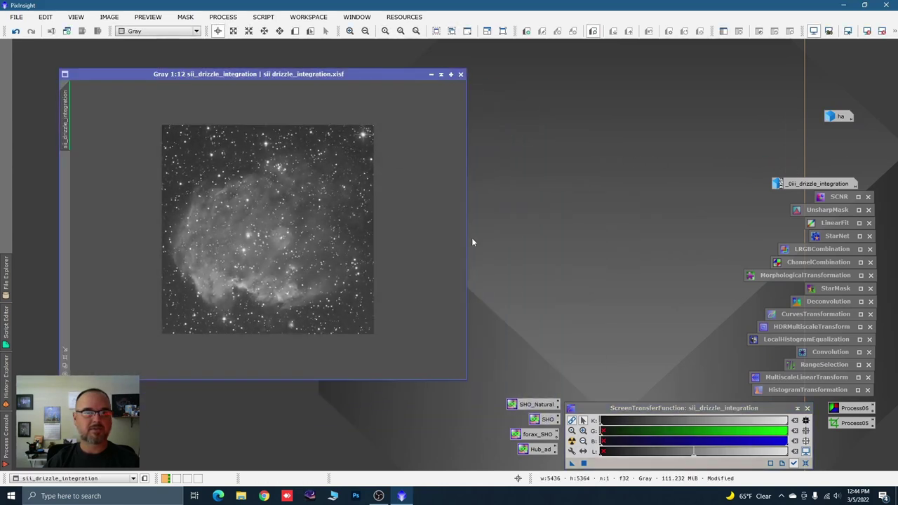
Run the background extraction saved as Process06 on the sii image and auto-stretch the display of the result
double_click(850, 410)
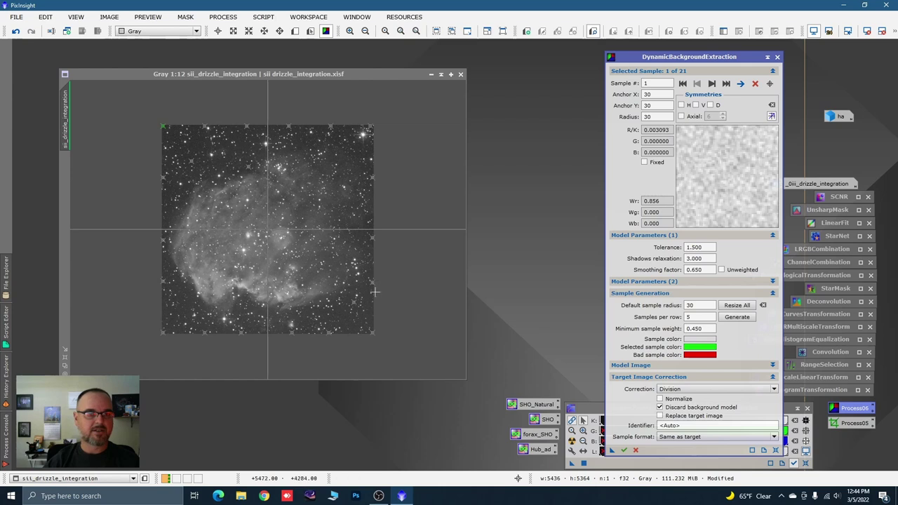
click(624, 451)
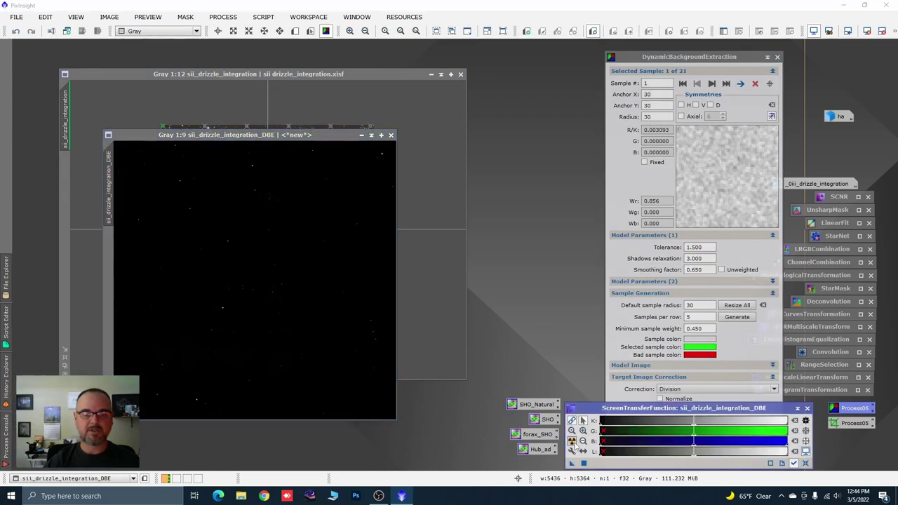
click(572, 441)
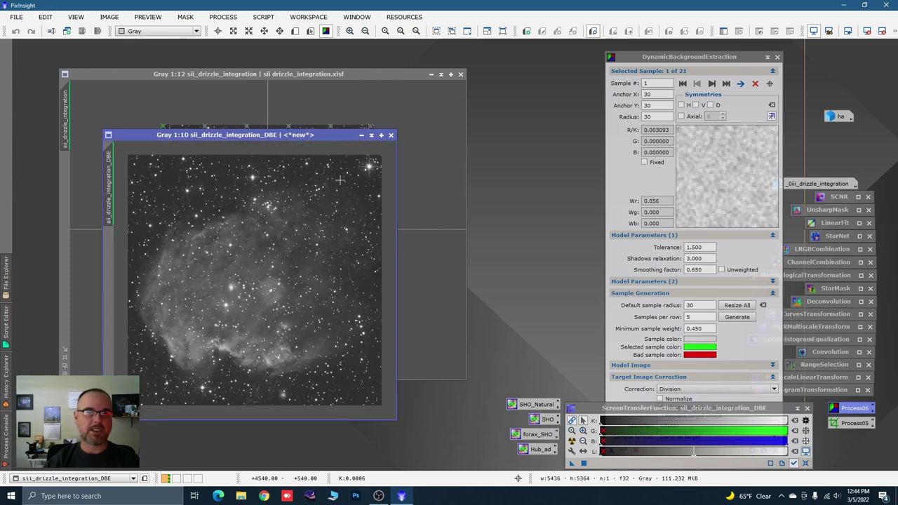
click(361, 135)
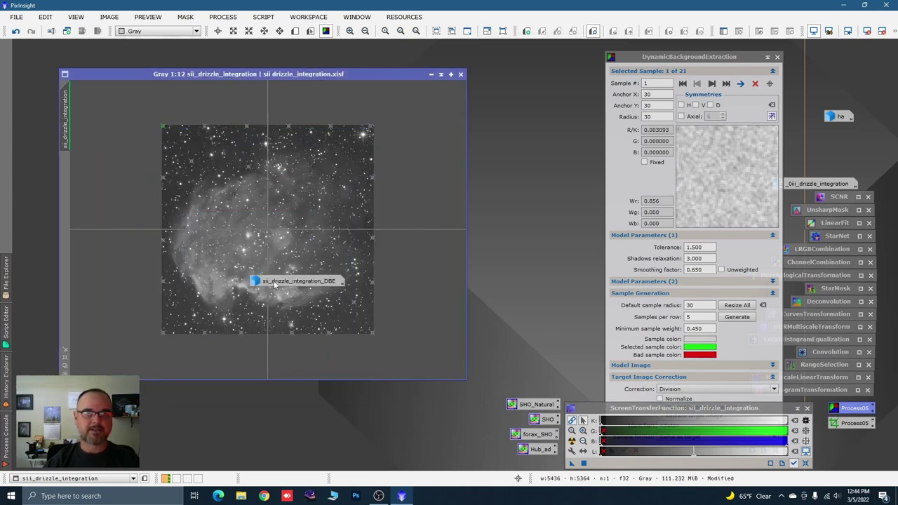
drag(273, 281, 328, 280)
double_click(328, 278)
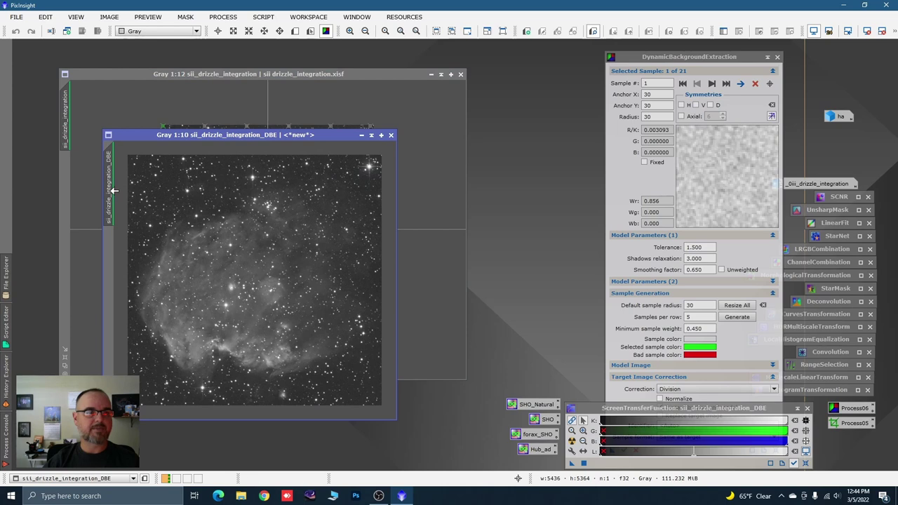
Rename the background-extracted image as sii and park it as an icon below the ha icon
double_click(110, 195)
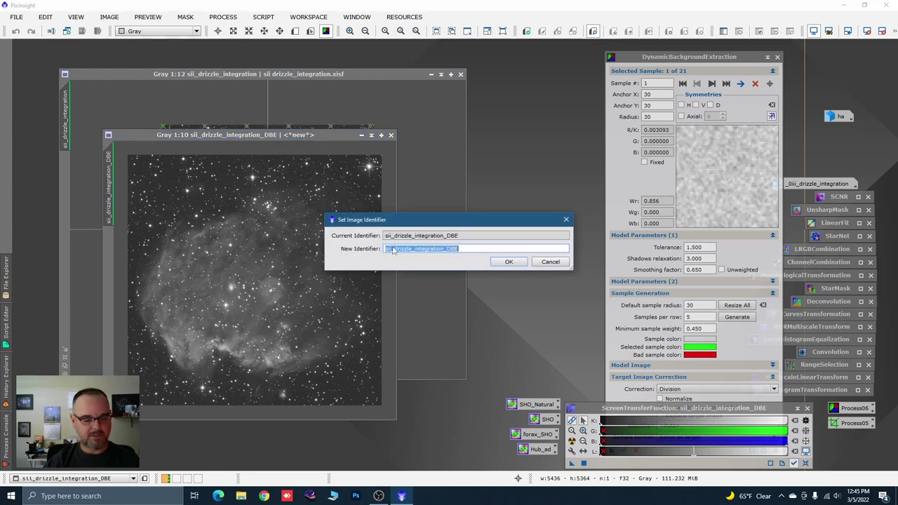
text(sii)
click(509, 262)
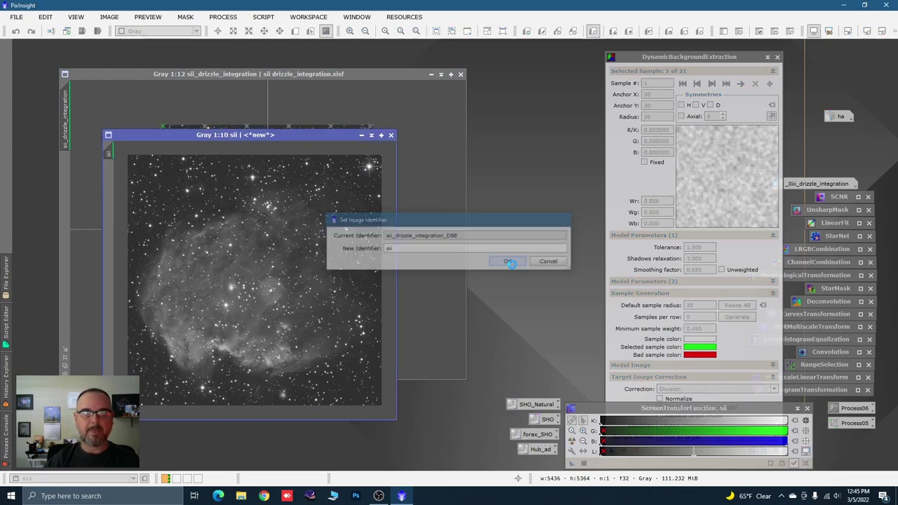
click(362, 135)
drag(319, 277, 837, 132)
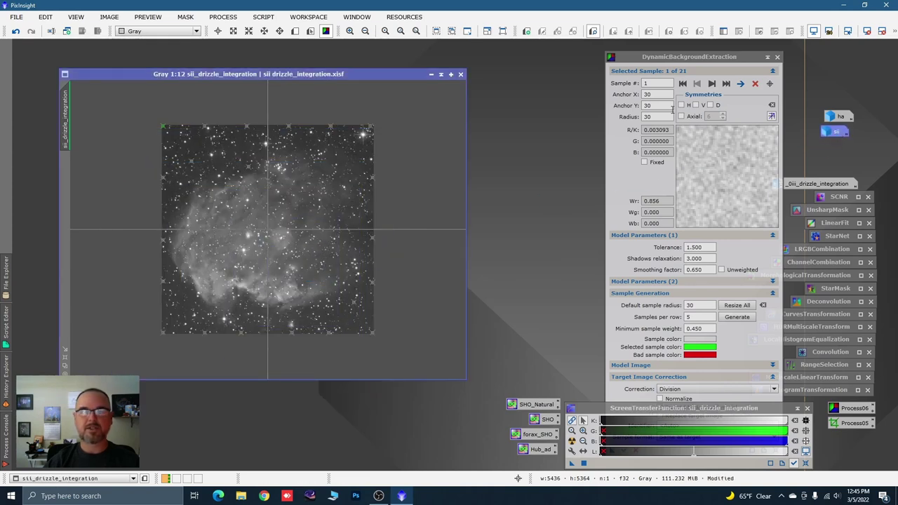
End the extraction session, then close sii_drizzle_integration without saving and restore _0iii_drizzle_integration in its place
click(777, 58)
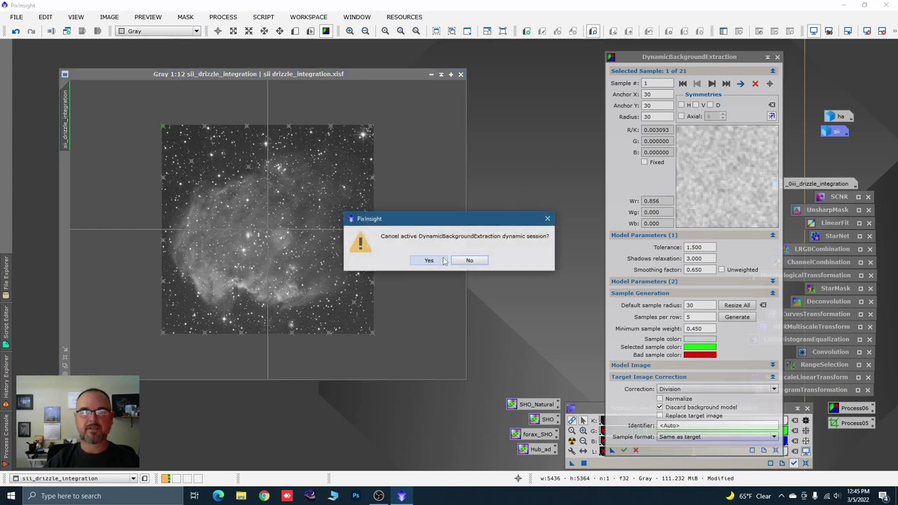
click(443, 257)
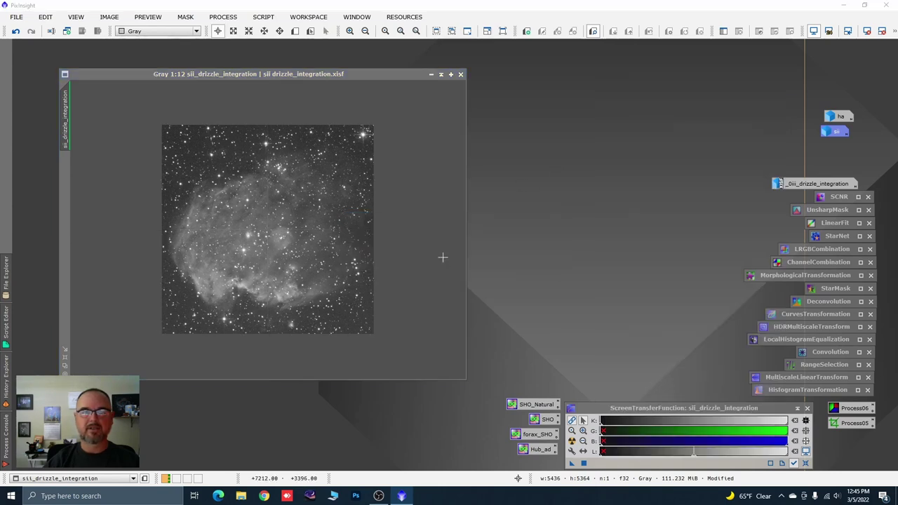
click(461, 76)
click(429, 272)
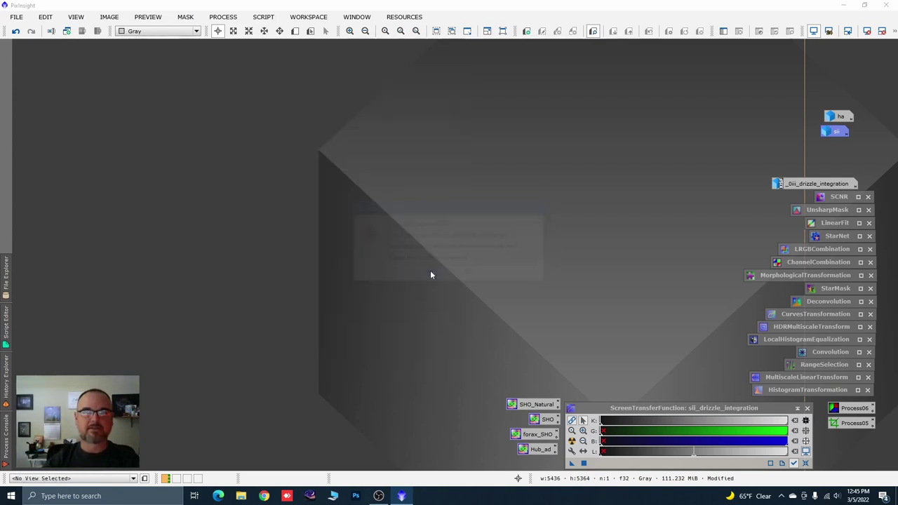
double_click(795, 184)
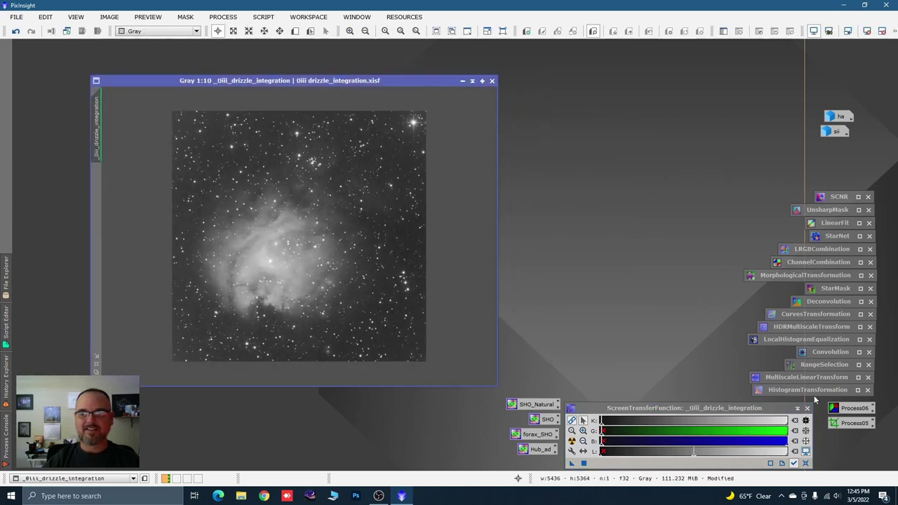
Run the background extraction saved as Process06 on the _0iii image and auto-stretch the display of the result
double_click(853, 408)
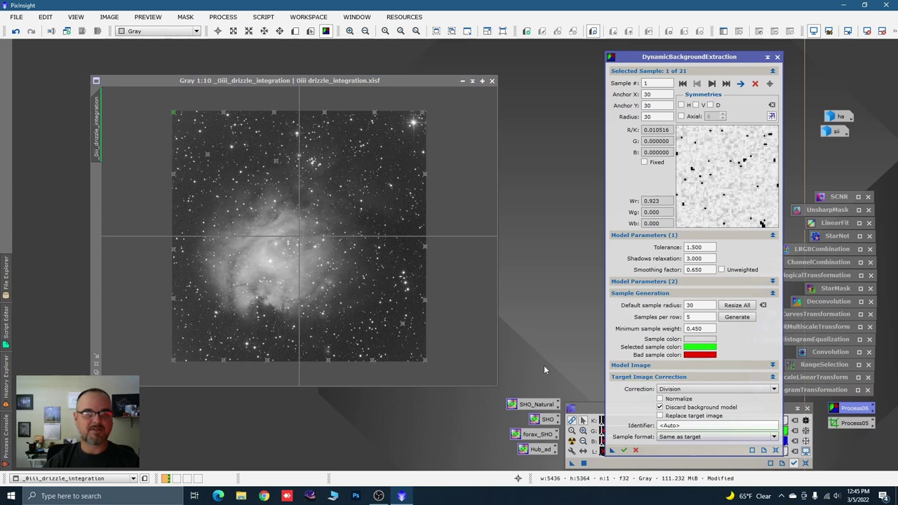
click(624, 451)
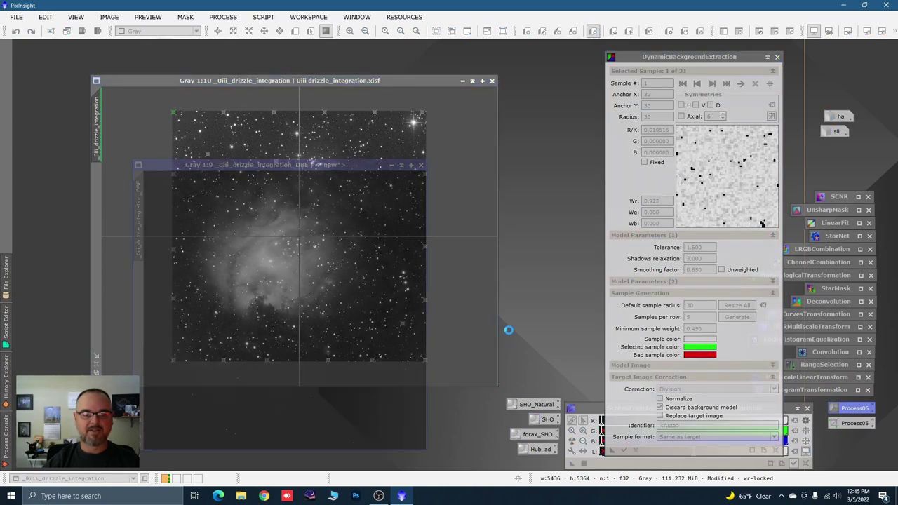
click(572, 441)
scroll(398, 306, down, 1)
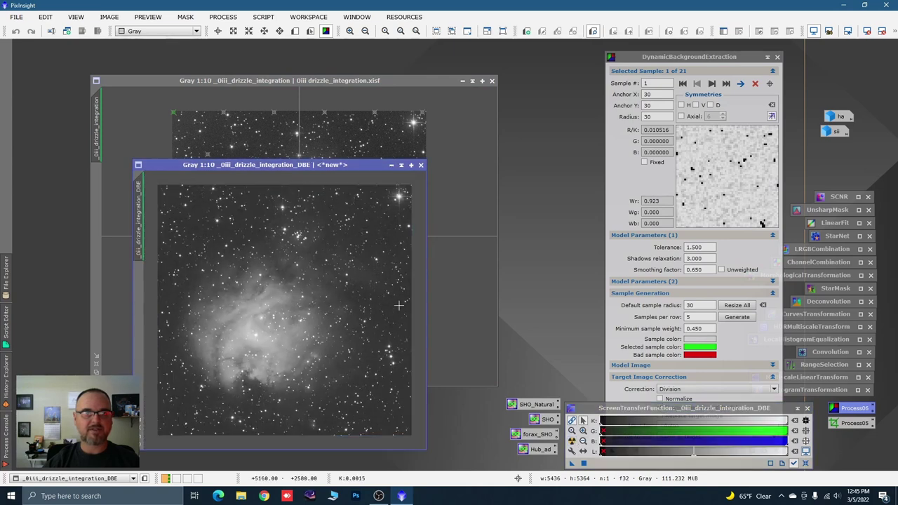
Rename the background-extracted _0iii image as oiii and park it as an icon below the sii icon
click(391, 165)
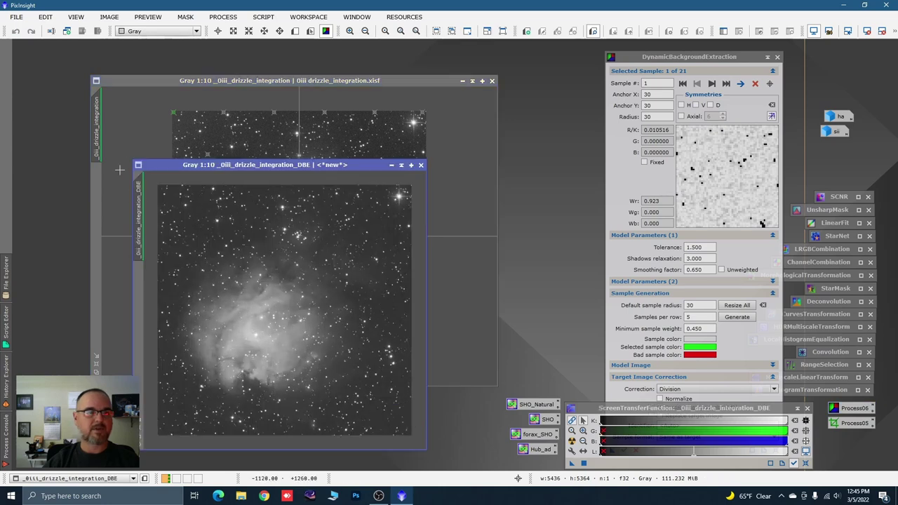
double_click(139, 211)
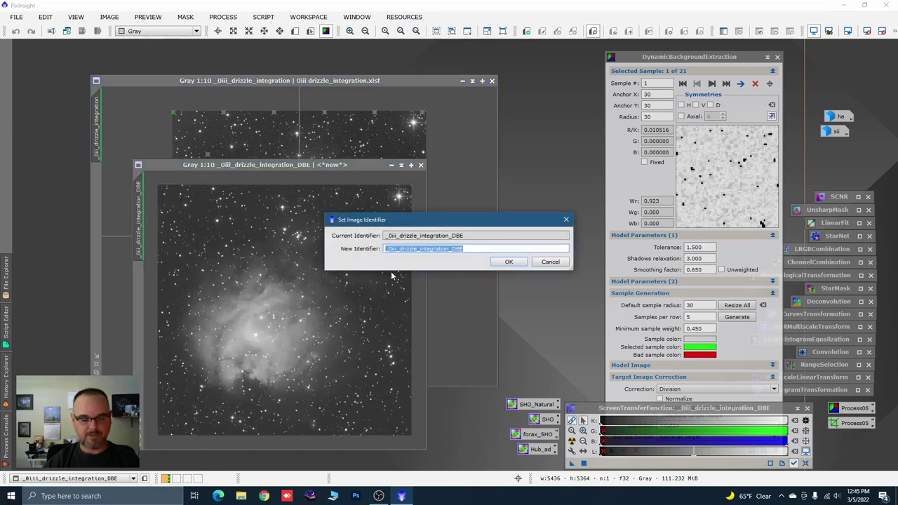
text(oiii)
text(i)
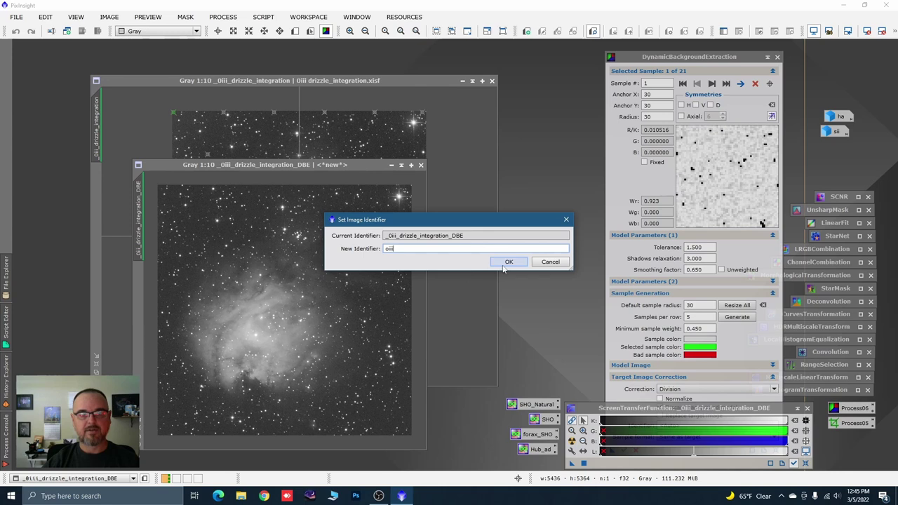
click(508, 262)
click(391, 166)
drag(294, 310, 840, 148)
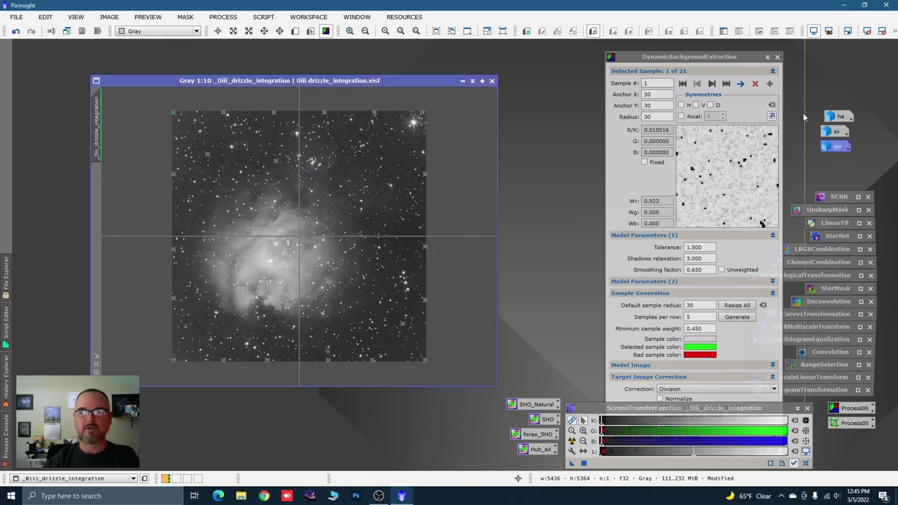
Close the extraction session and _0iii_drizzle_integration, and line up the ha icon with the sii and oiii icons
click(777, 56)
click(834, 118)
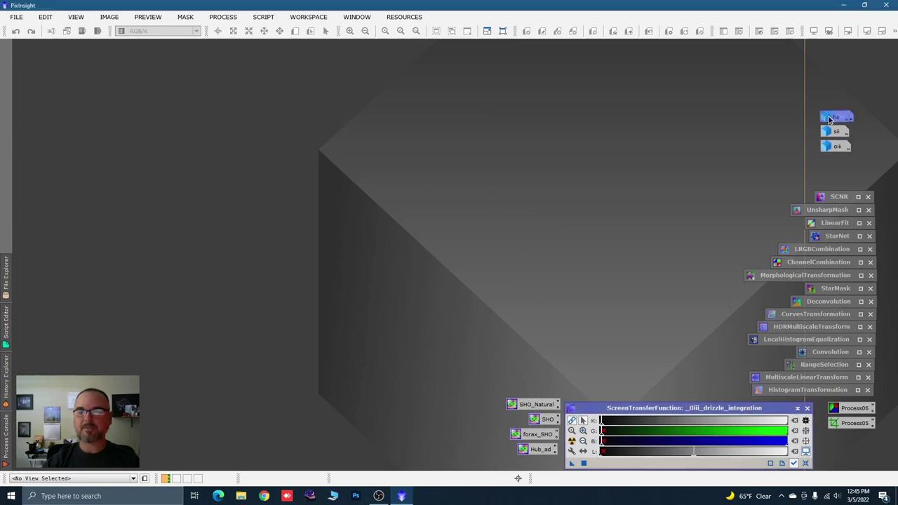
Combine the parked images into a new RGB image with ChannelCombination, using sii for red, ha for green and oiii for blue
double_click(822, 264)
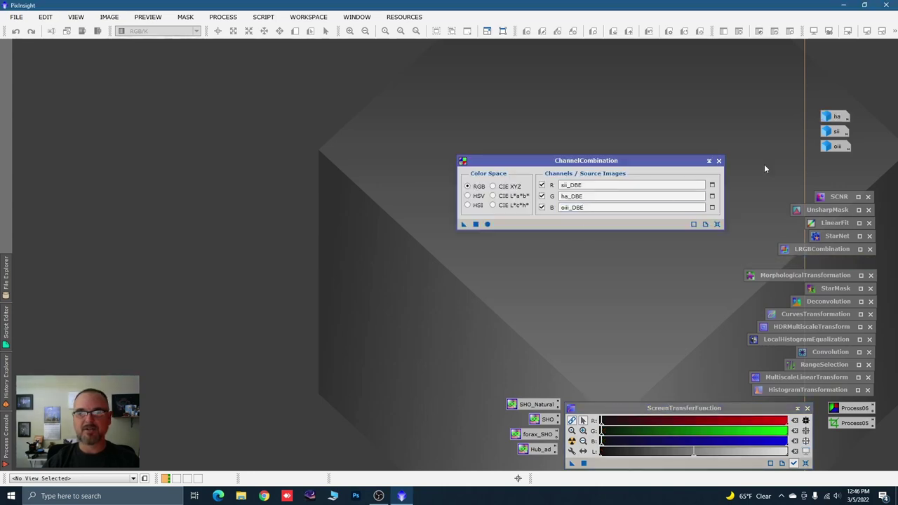
click(718, 224)
drag(835, 116, 597, 196)
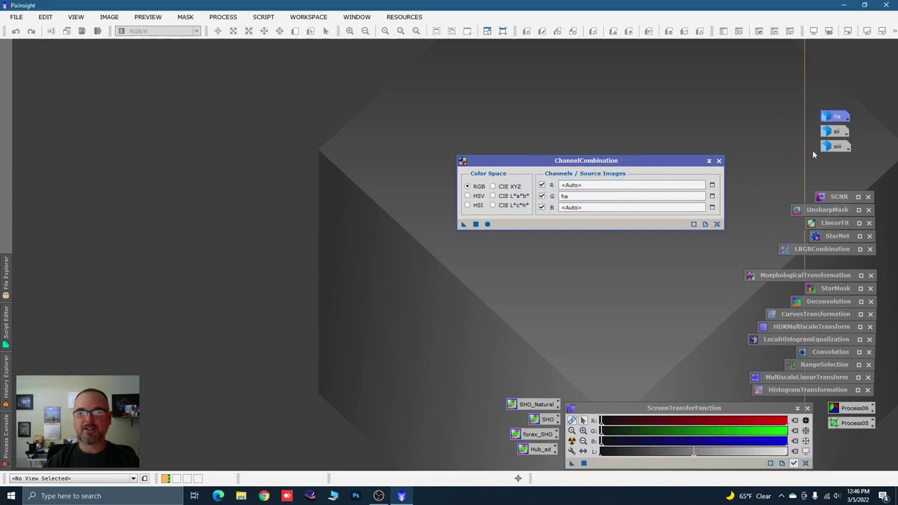
drag(835, 149, 623, 209)
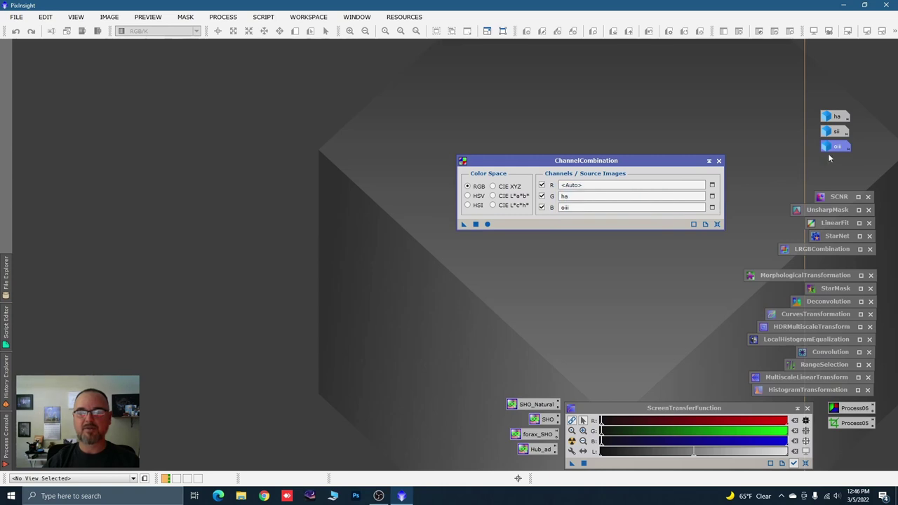
drag(838, 135, 593, 186)
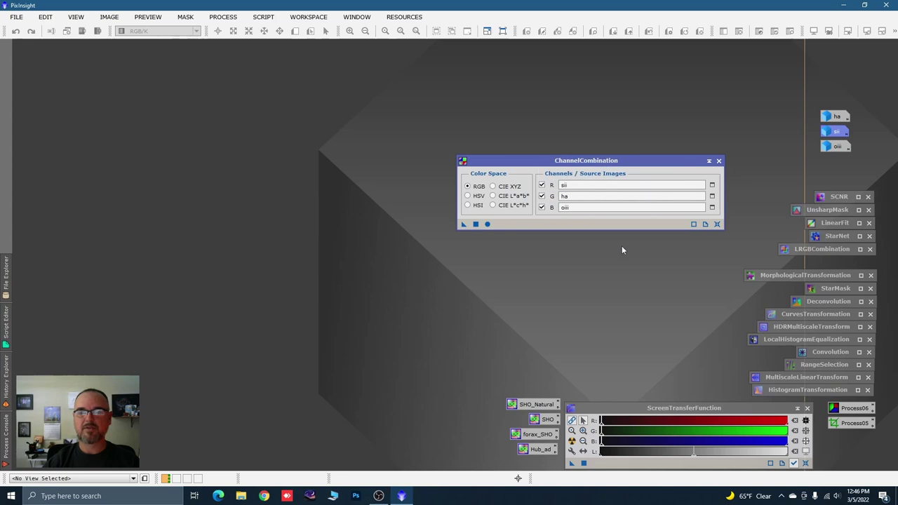
click(487, 225)
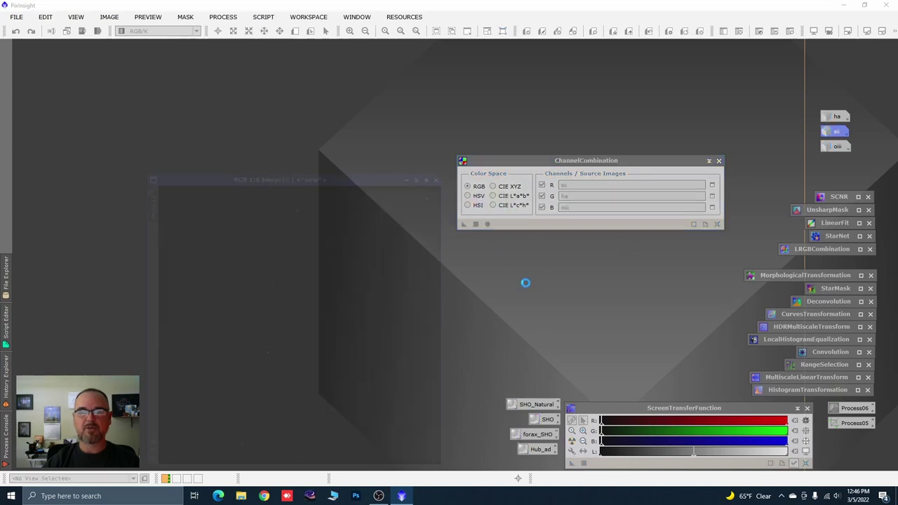
click(708, 161)
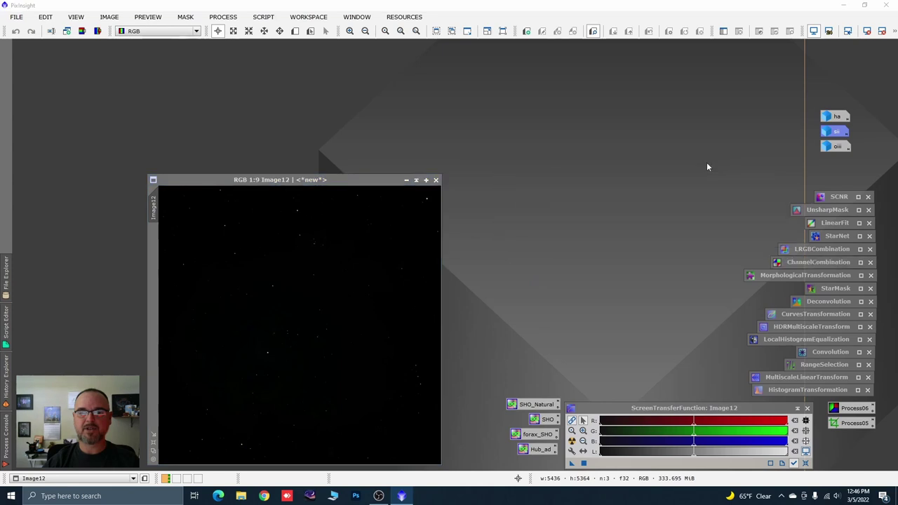
Enlarge the combined image's window and auto-stretch its display with the RGB channels unlinked
drag(389, 180, 302, 66)
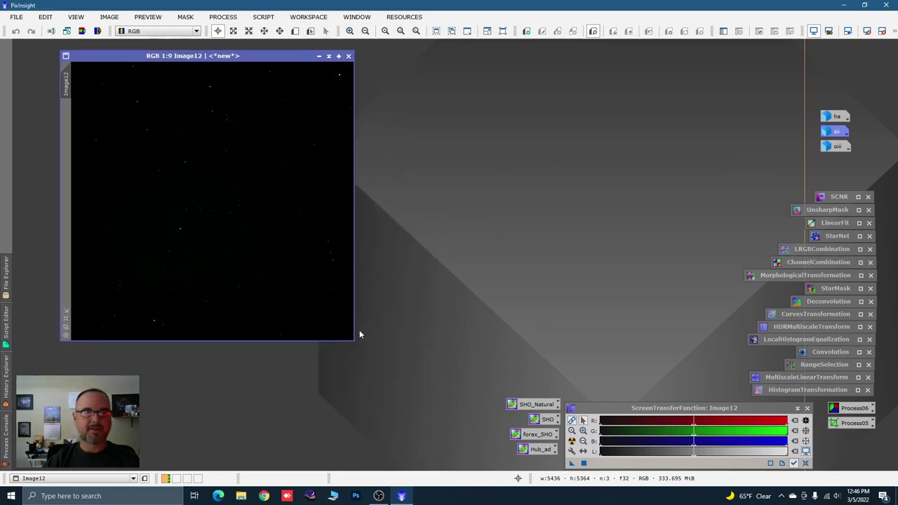
drag(354, 337, 470, 395)
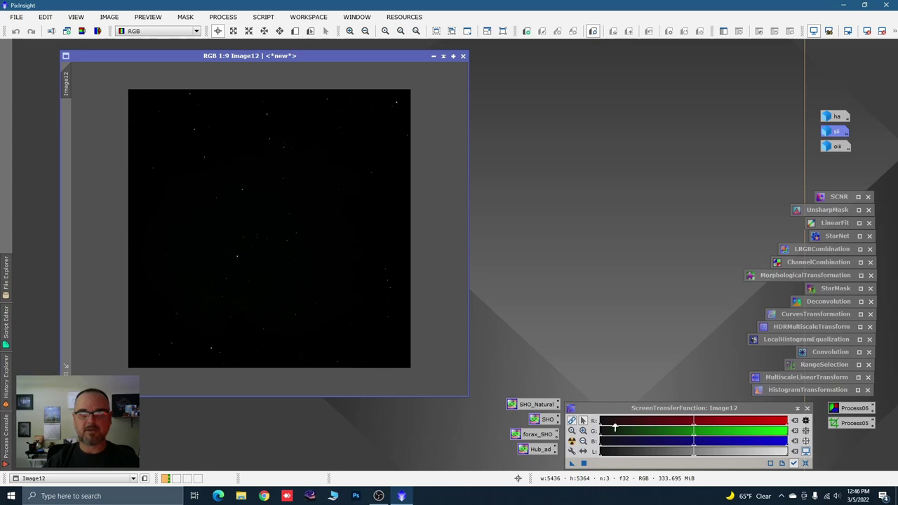
click(572, 442)
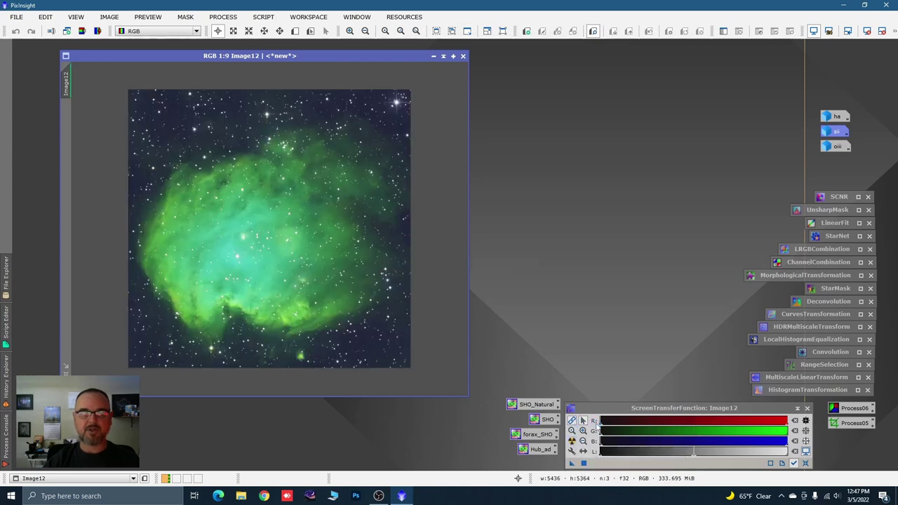
click(572, 420)
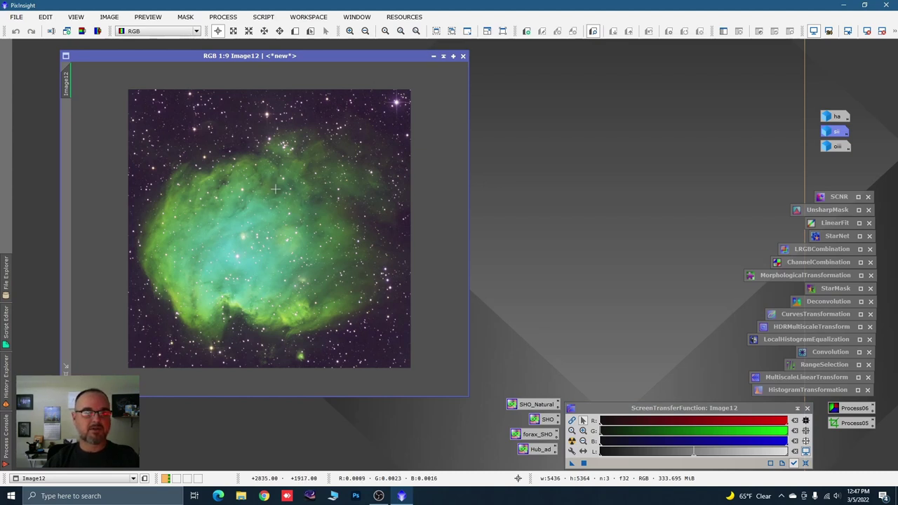
Define a tiny preview on a dark patch of sky near the upper-left corner of the combined image
scroll(224, 113, up, 3)
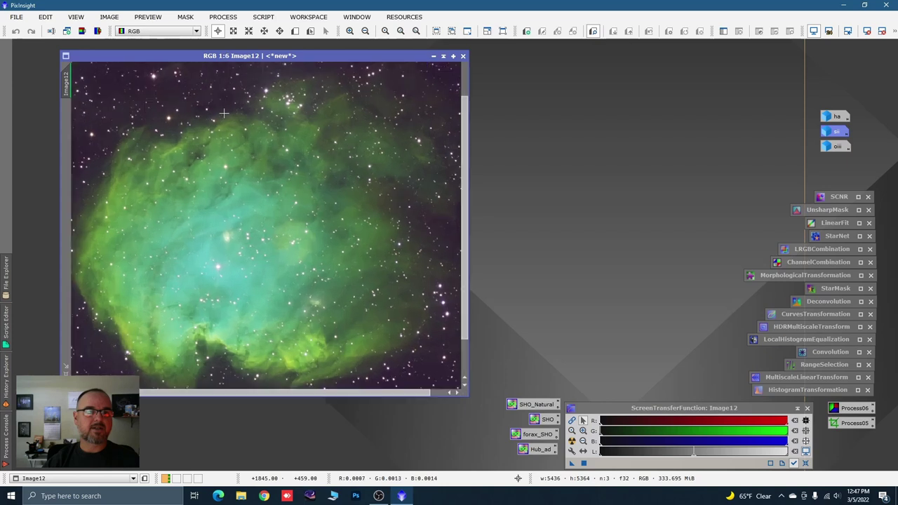
scroll(242, 203, up, 1)
scroll(241, 203, down, 3)
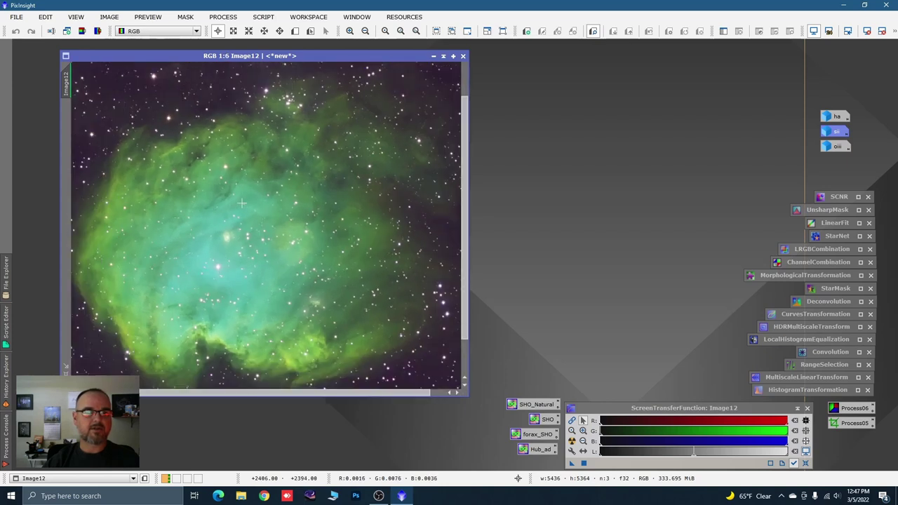
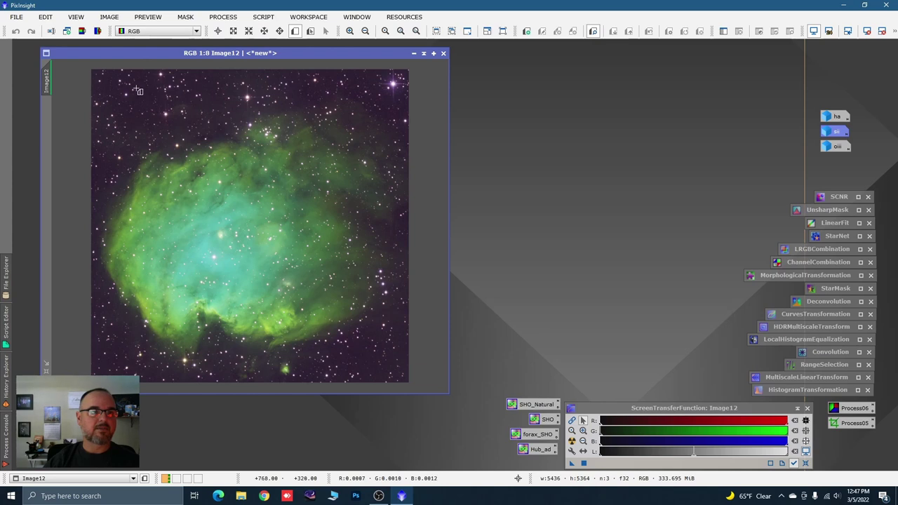
click(136, 91)
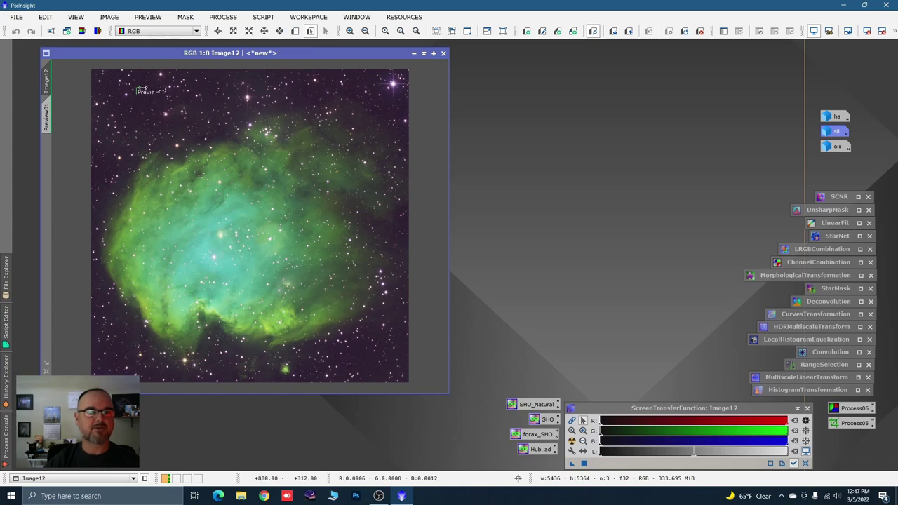
Open BackgroundNeutralization and set its reference image to Image12->Preview01
click(226, 18)
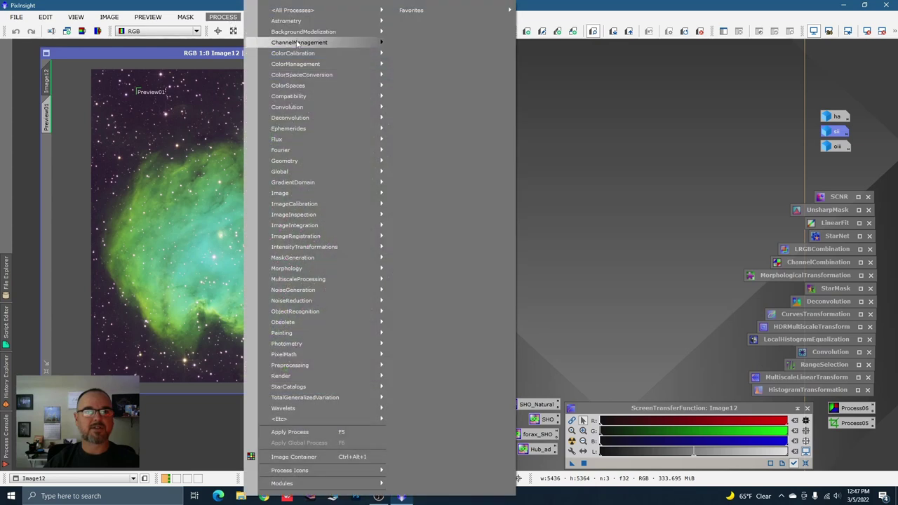
mouse_move(296, 55)
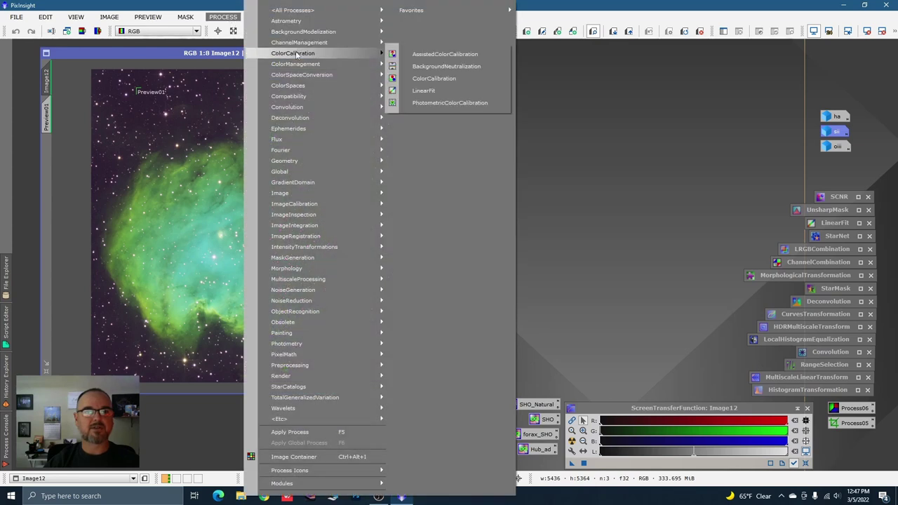
click(435, 67)
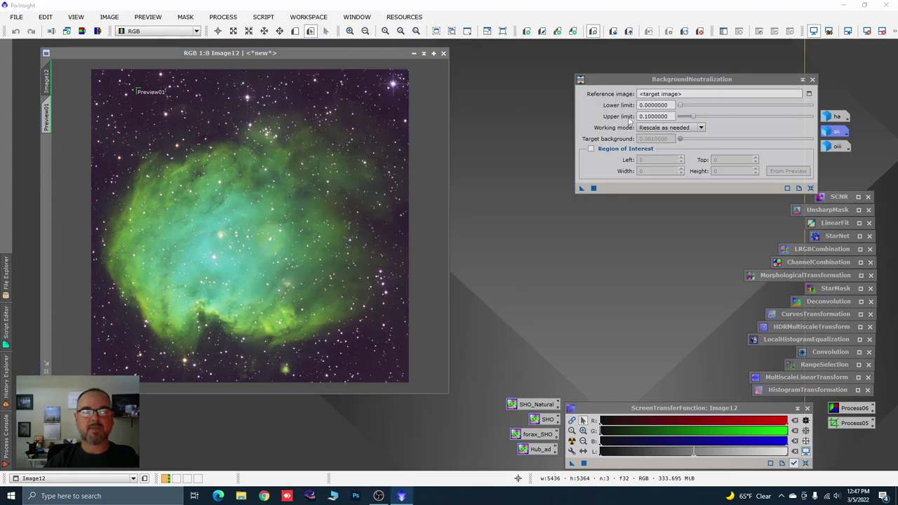
click(811, 96)
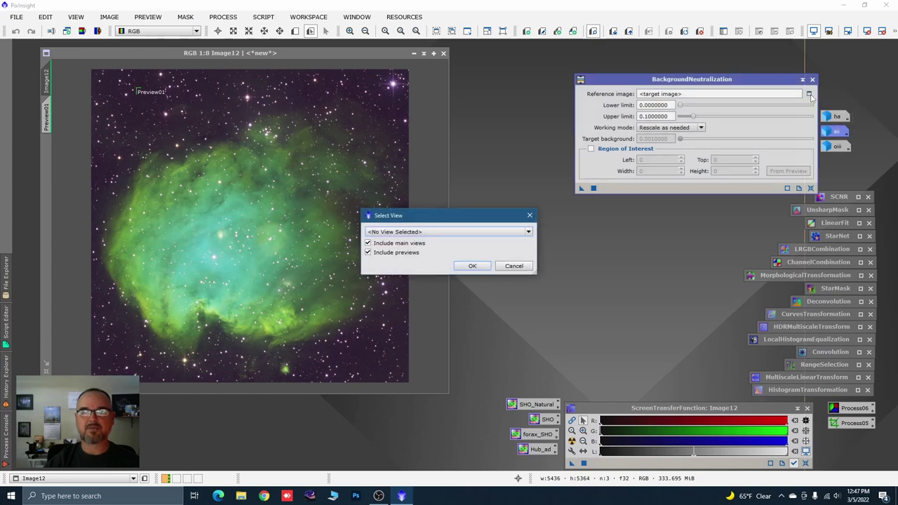
click(523, 232)
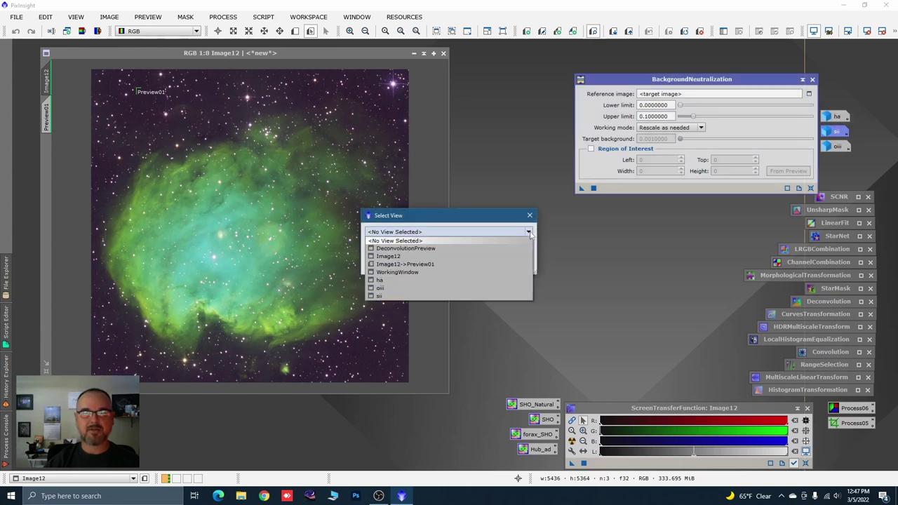
click(400, 269)
click(466, 268)
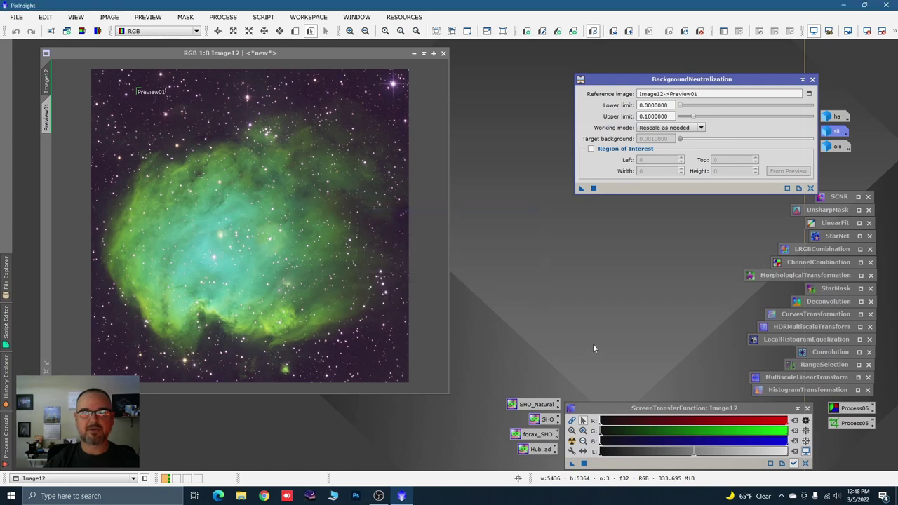
Apply the background neutralization to Image12, then reset and redo the auto-stretch of its display
drag(580, 189, 387, 254)
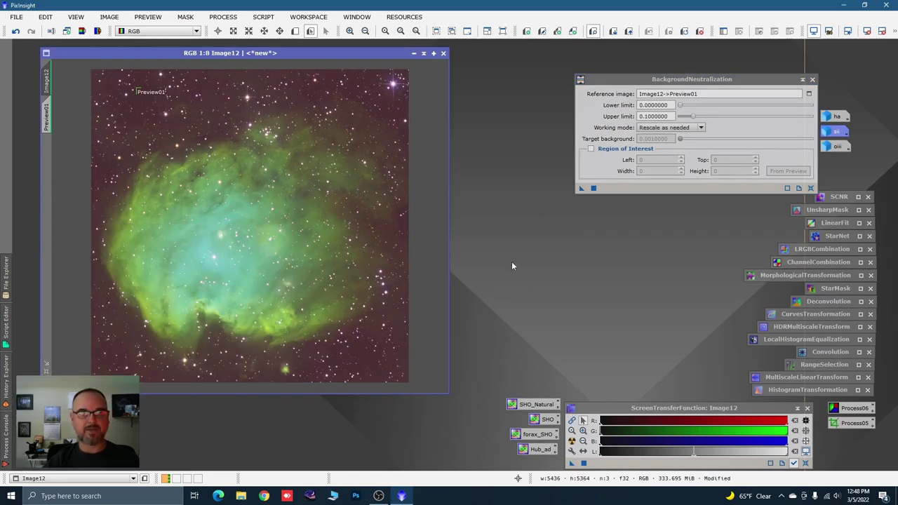
key(ctrl+F11)
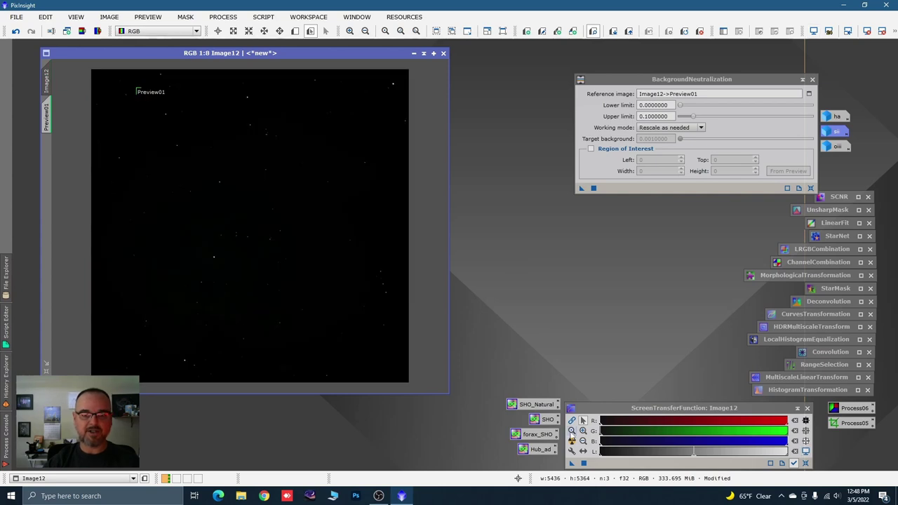
click(572, 441)
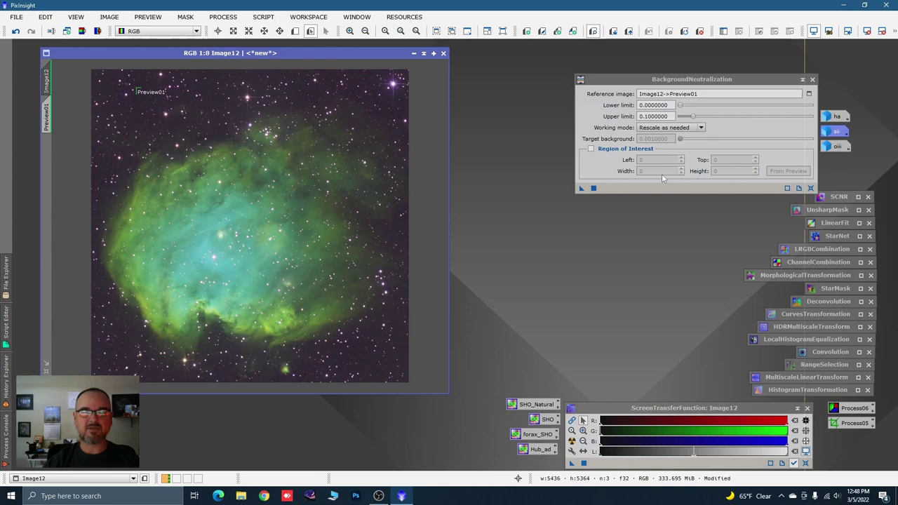
Close BackgroundNeutralization and open ColorCalibration with structure detection turned off for the white reference
click(812, 79)
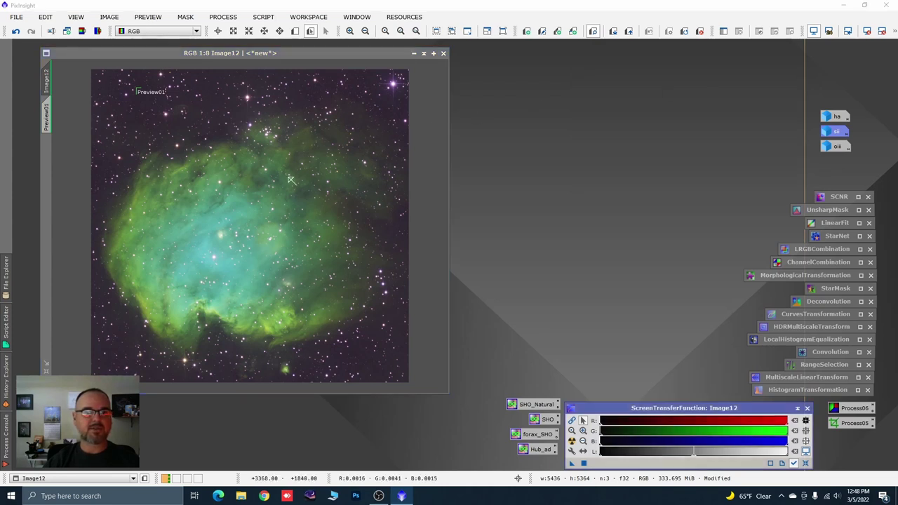
click(223, 17)
mouse_move(316, 54)
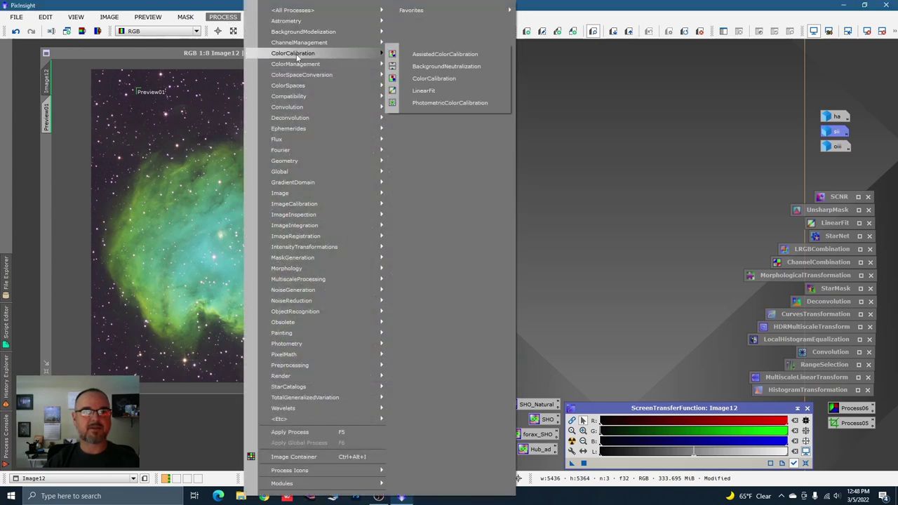
click(428, 79)
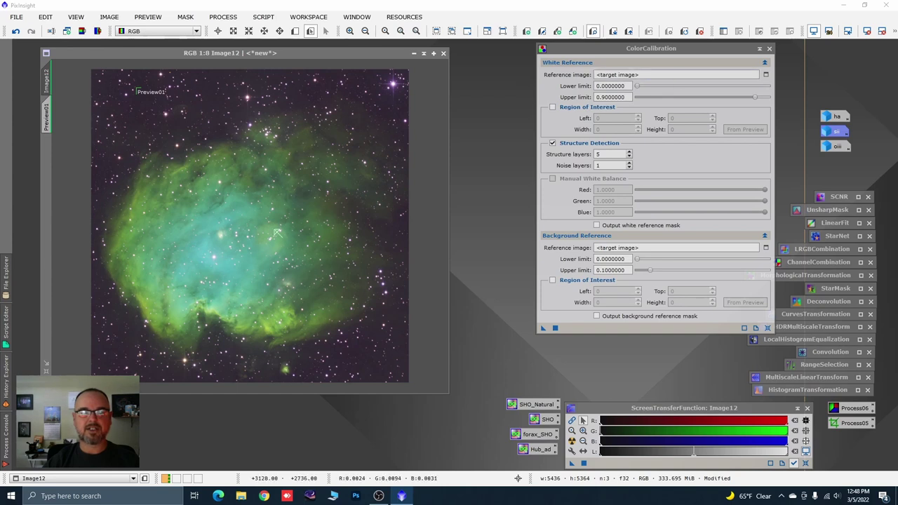
click(554, 144)
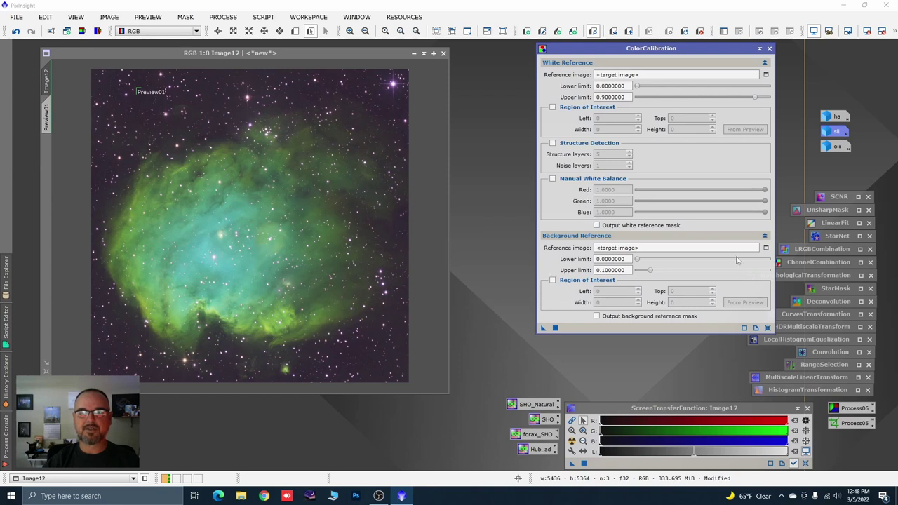
Set the background reference image of ColorCalibration to Image12->Preview01
click(766, 248)
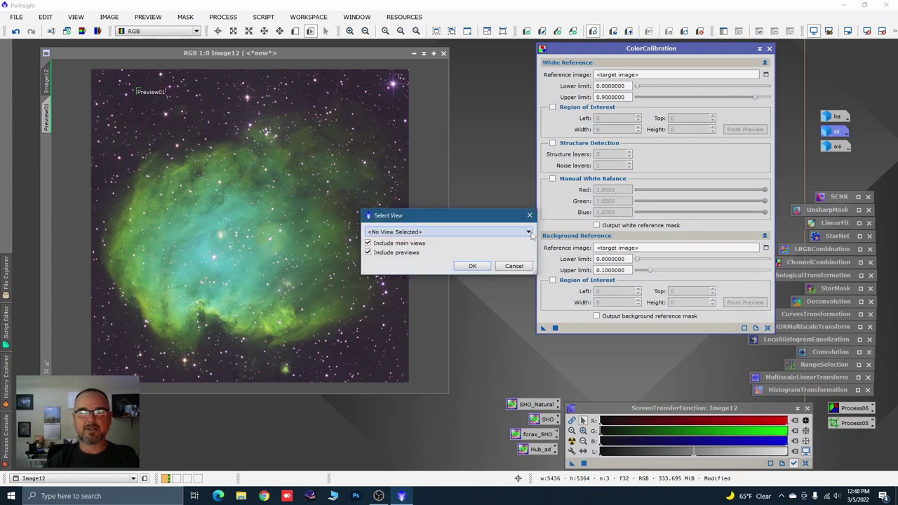
click(484, 233)
click(442, 265)
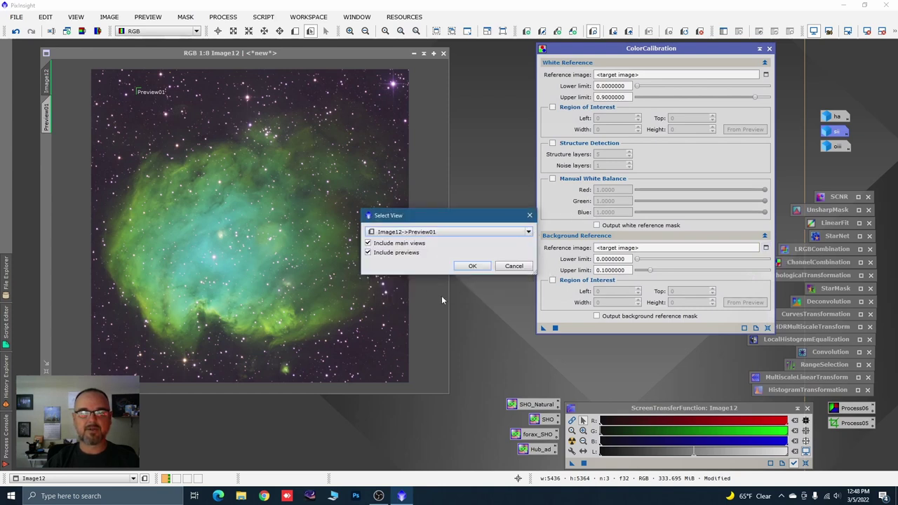
click(468, 269)
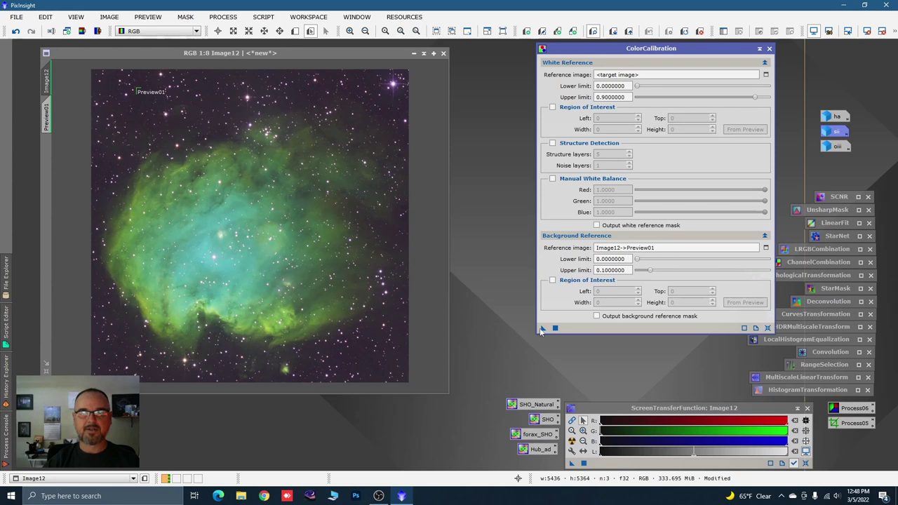
Apply the color calibration to Image12, close the process, then reset and redo the auto-stretch of the image's display
drag(541, 328, 395, 329)
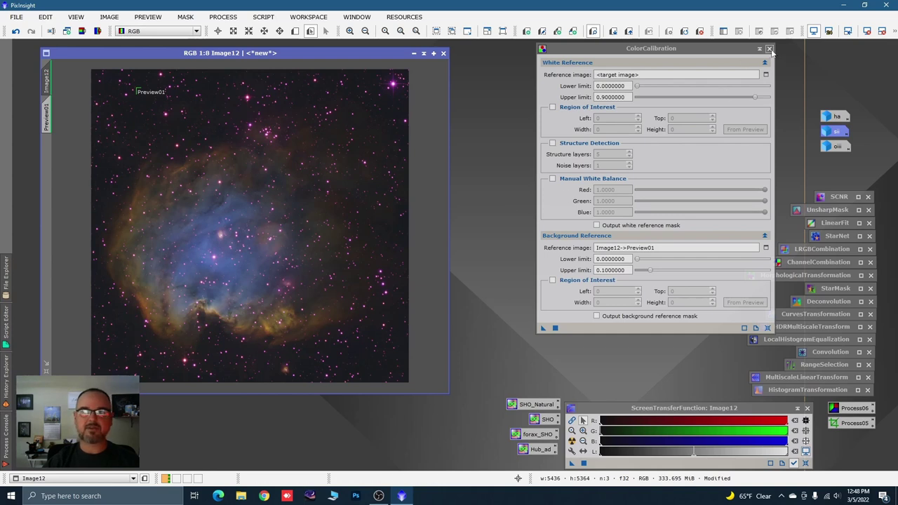
click(770, 49)
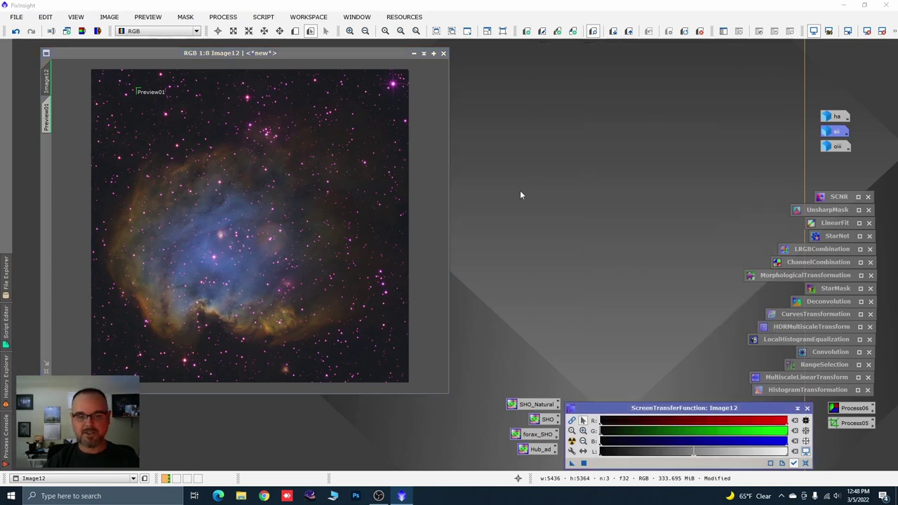
key(ctrl+F12)
click(572, 440)
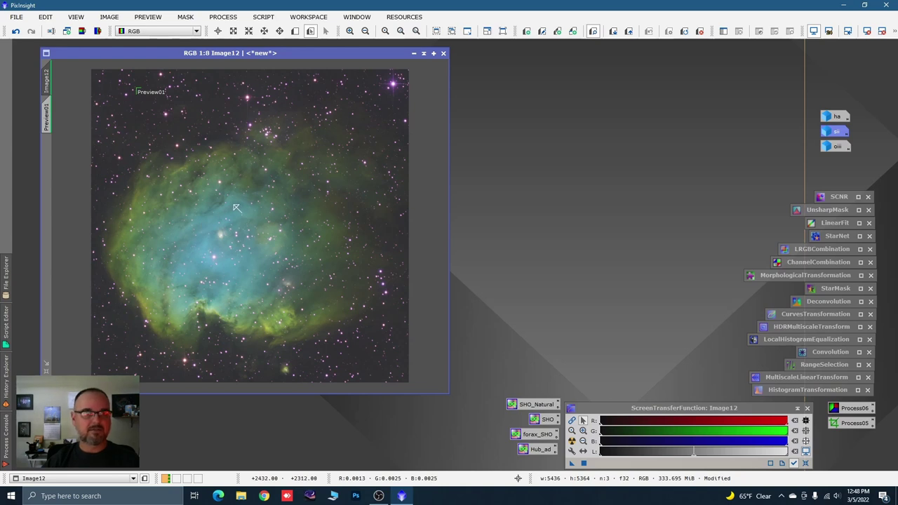
Delete all previews of Image12 and reset its display stretch to show the linear data
click(147, 17)
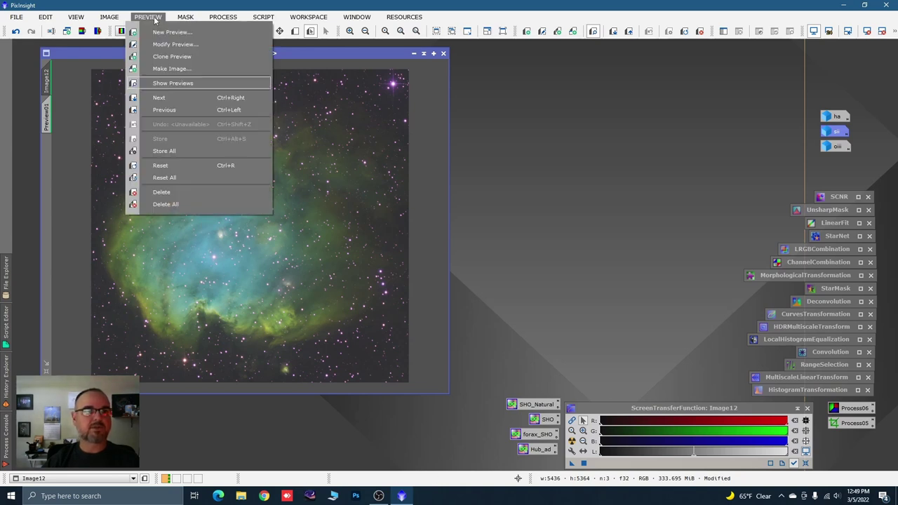
click(167, 204)
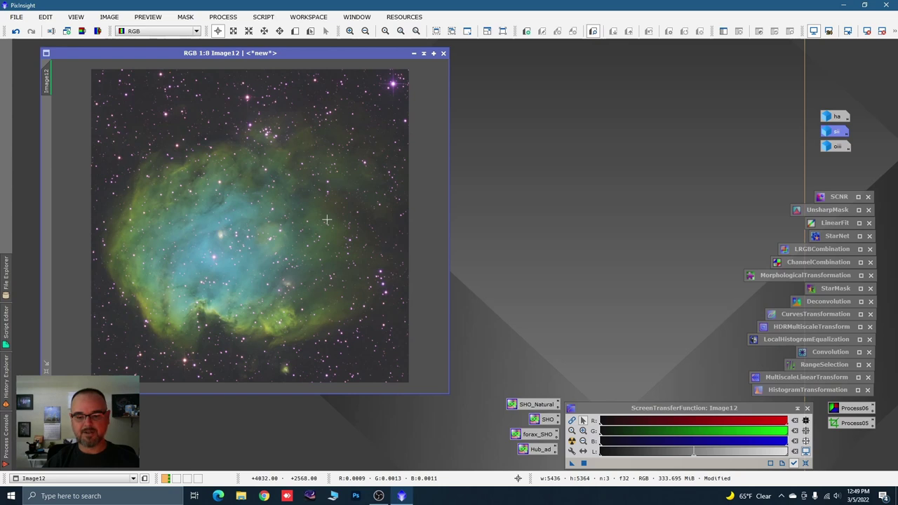
key(ctrl+F12)
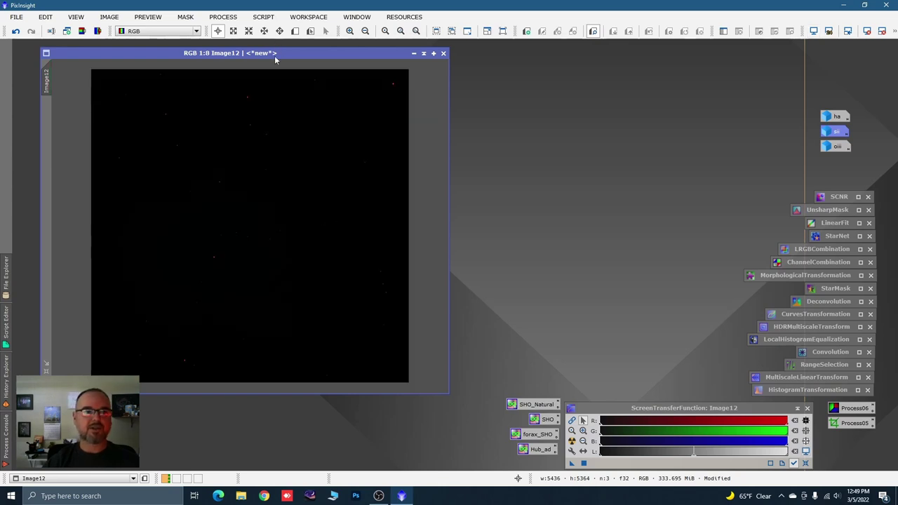
drag(275, 56, 270, 55)
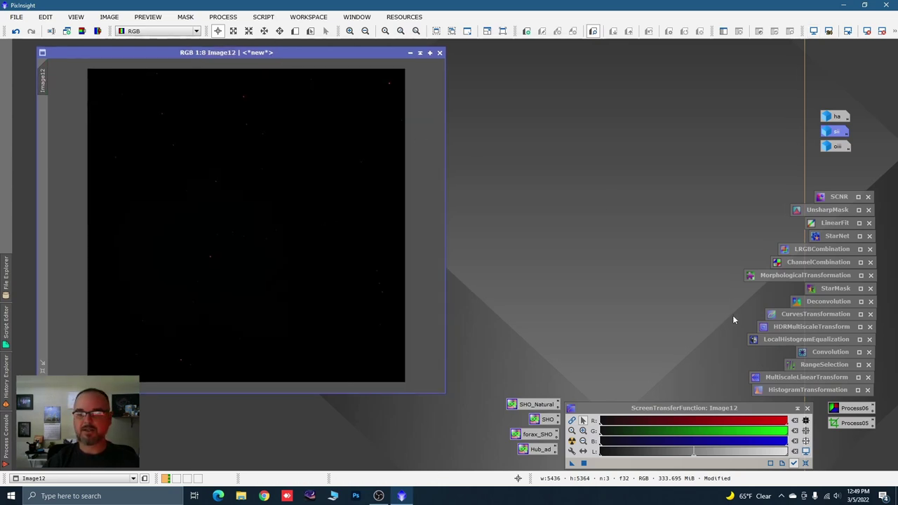
Open MultiscaleLinearTransform, enable its linear mask with the mask preview and start a real-time preview
double_click(786, 380)
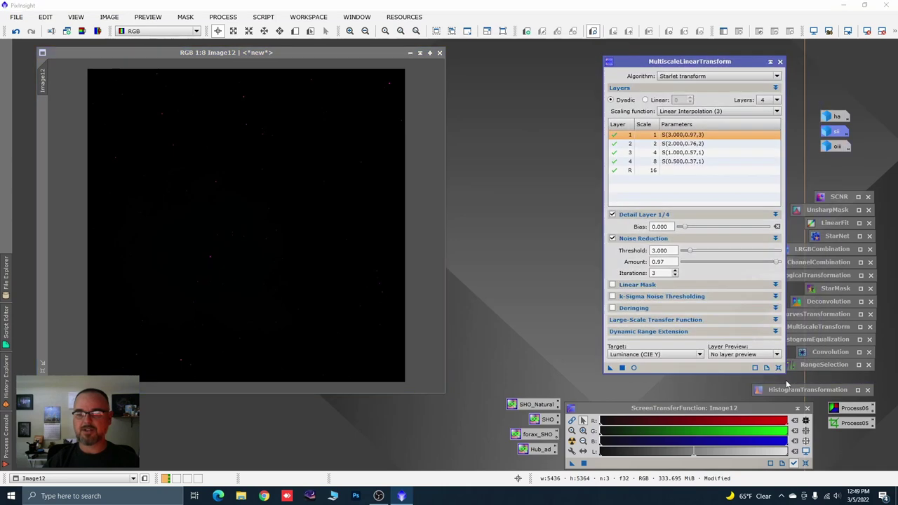
drag(687, 65, 669, 61)
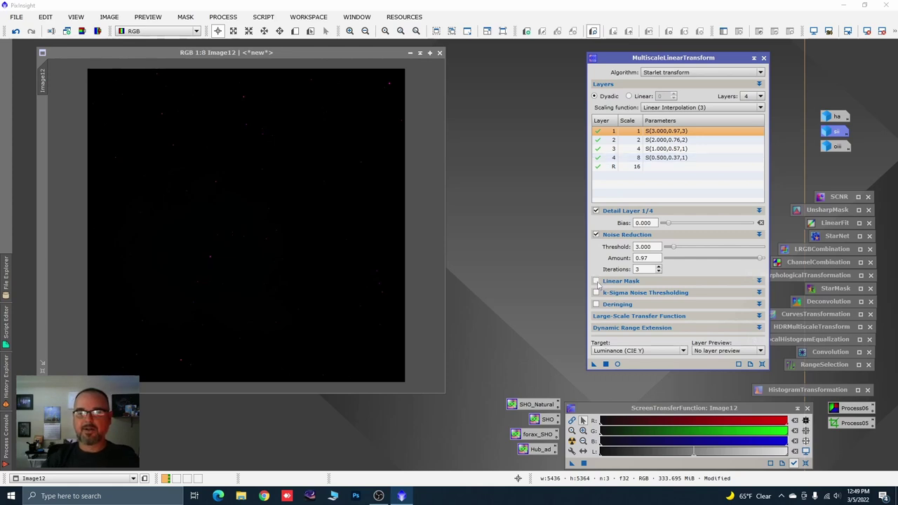
click(759, 282)
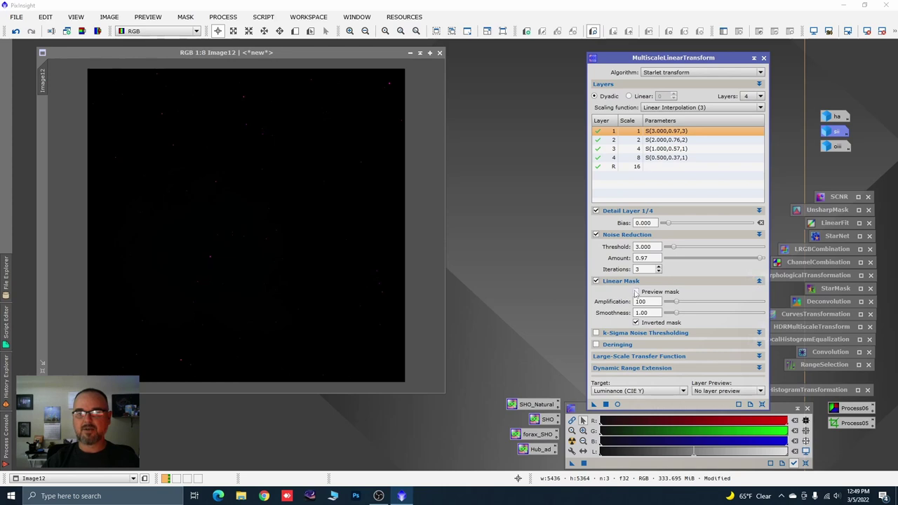
click(636, 292)
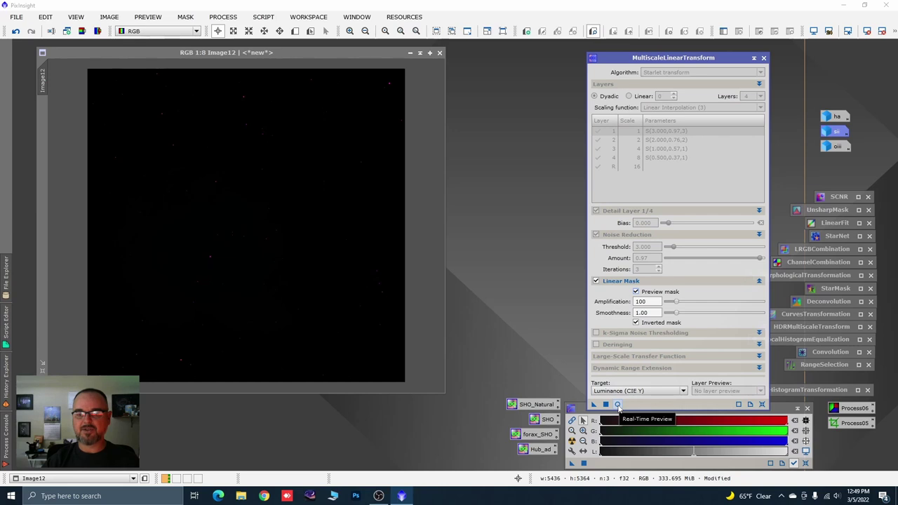
click(618, 406)
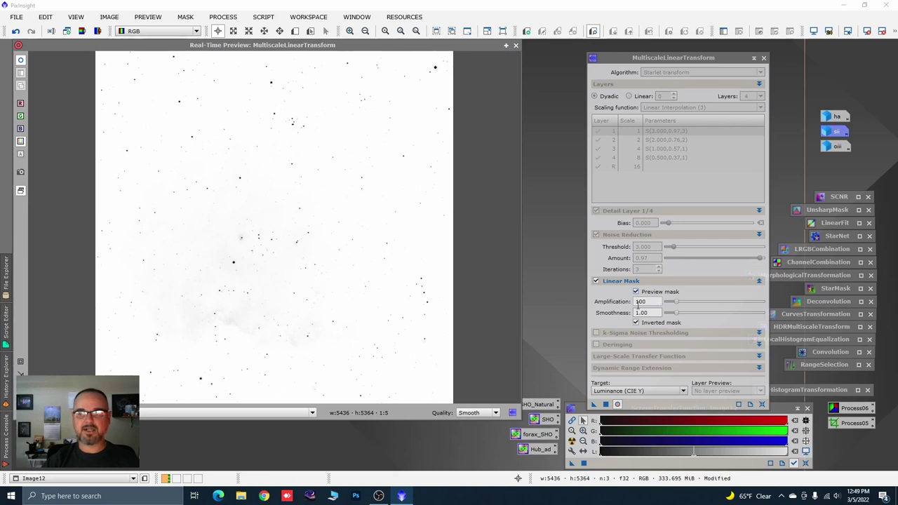
Set the linear mask's amplification to 960 and its smoothness to 2.20
drag(679, 303, 709, 302)
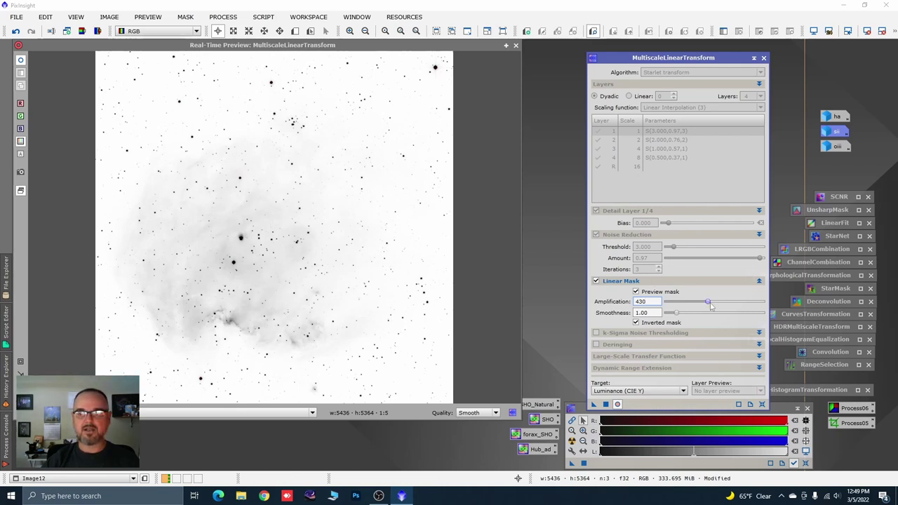
drag(708, 303, 746, 303)
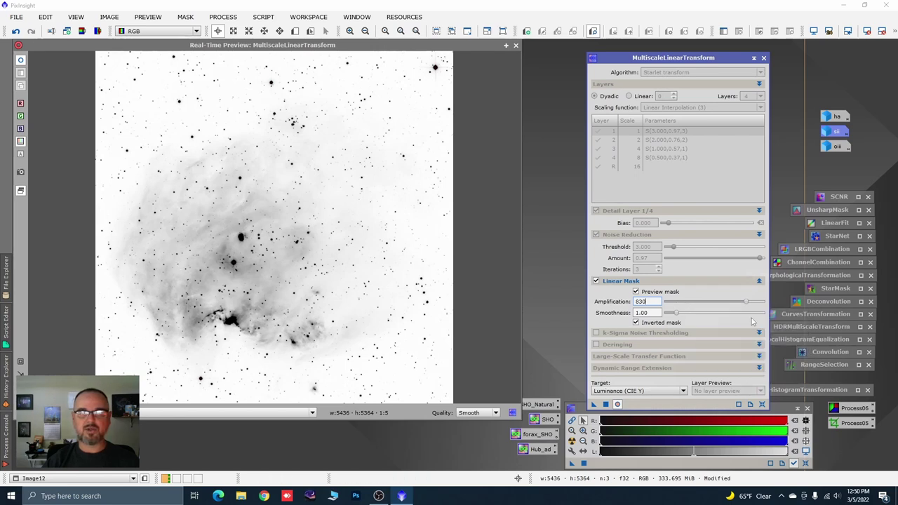
drag(746, 301, 760, 304)
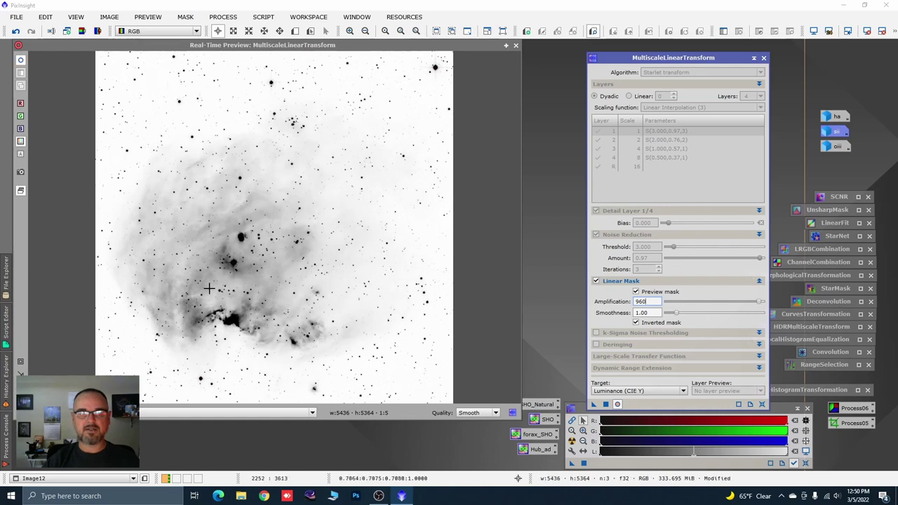
drag(673, 314, 689, 316)
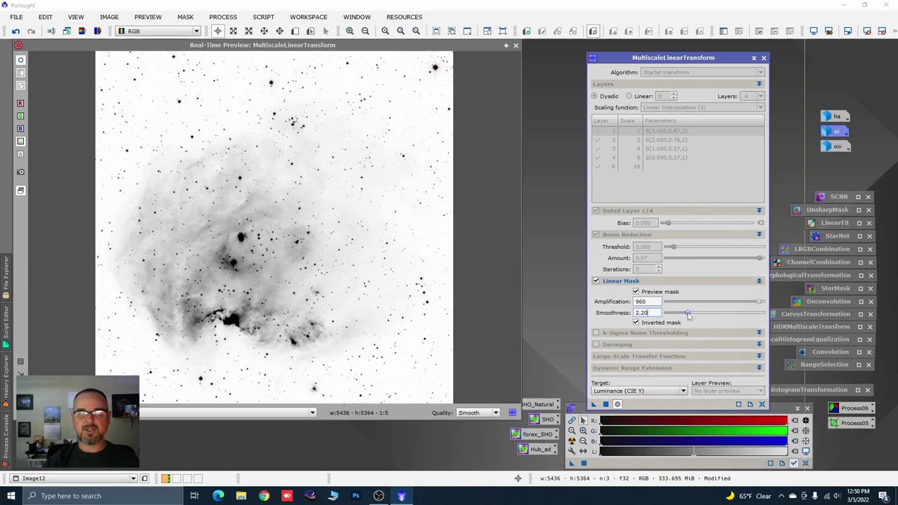
End the mask preview, then apply the MultiscaleLinearTransform noise reduction to Image12 with its display auto-stretched
click(516, 46)
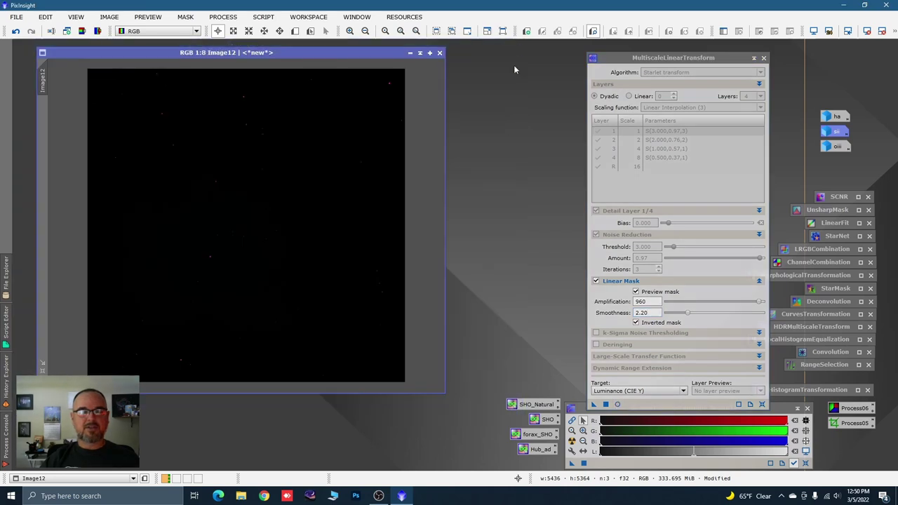
click(636, 292)
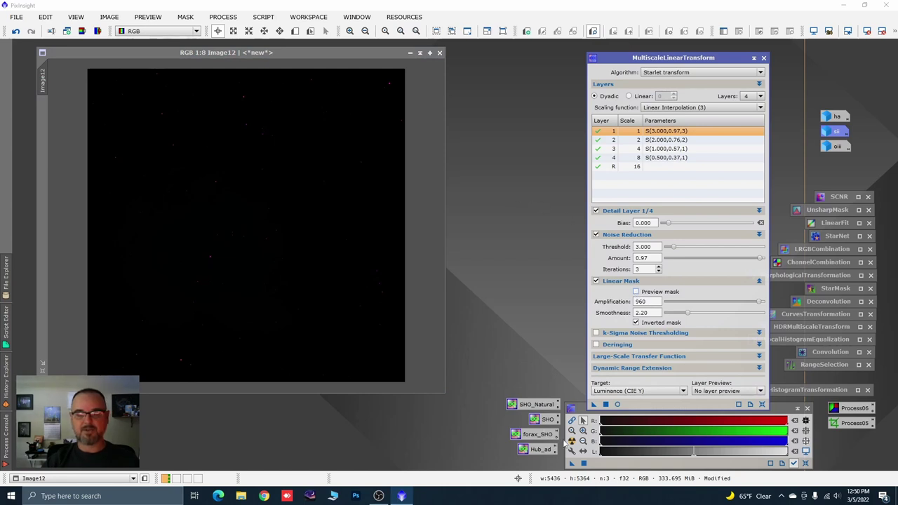
click(571, 441)
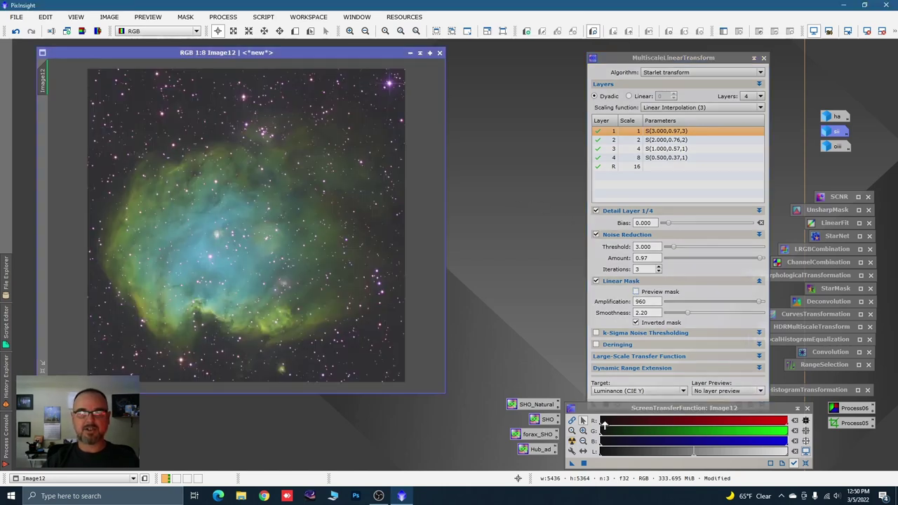
drag(645, 61, 645, 52)
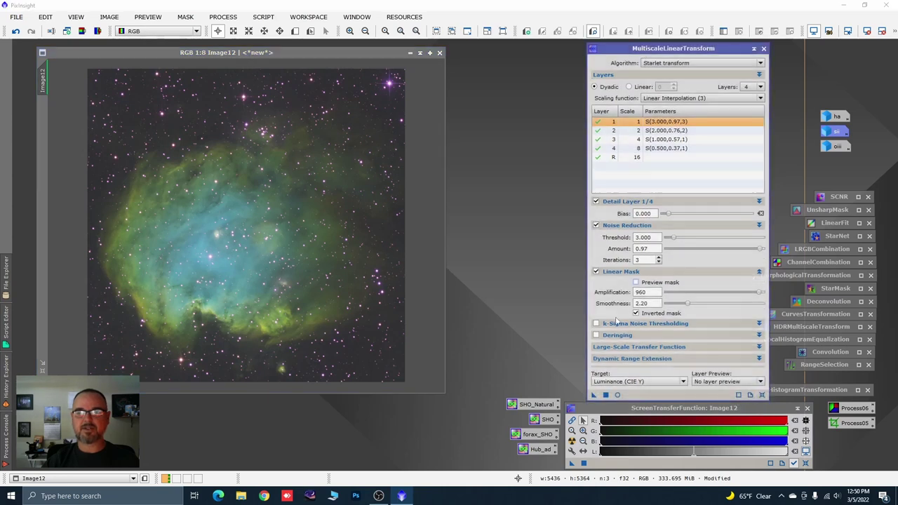
drag(594, 397, 362, 341)
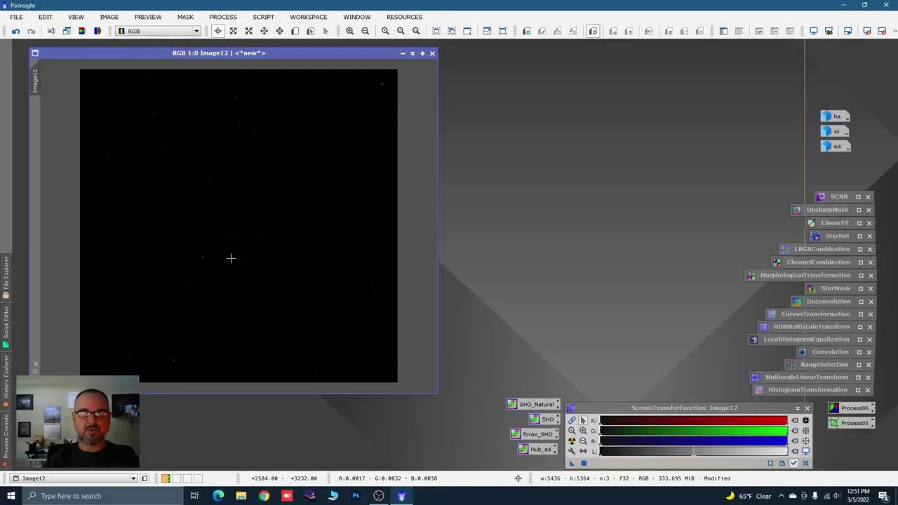
Open HistogramTransformation, reset it to its defaults and start a real-time preview of Image12
double_click(781, 390)
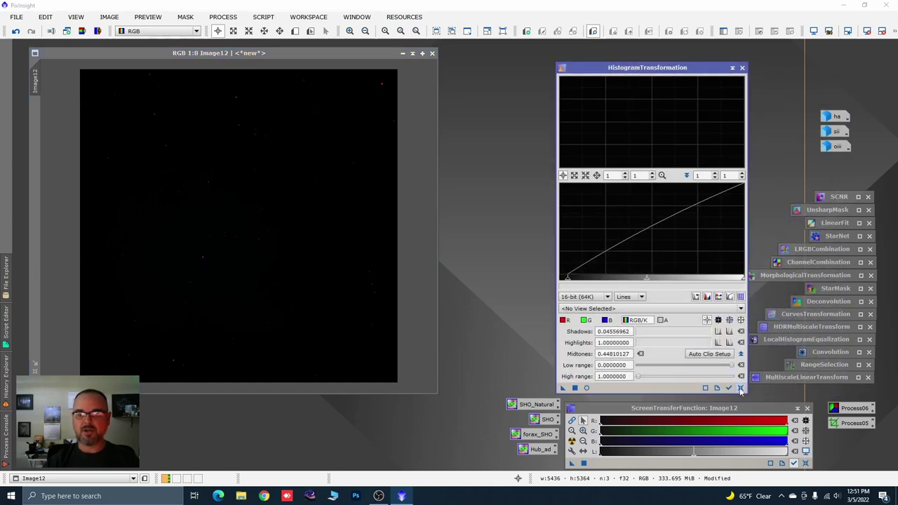
click(741, 388)
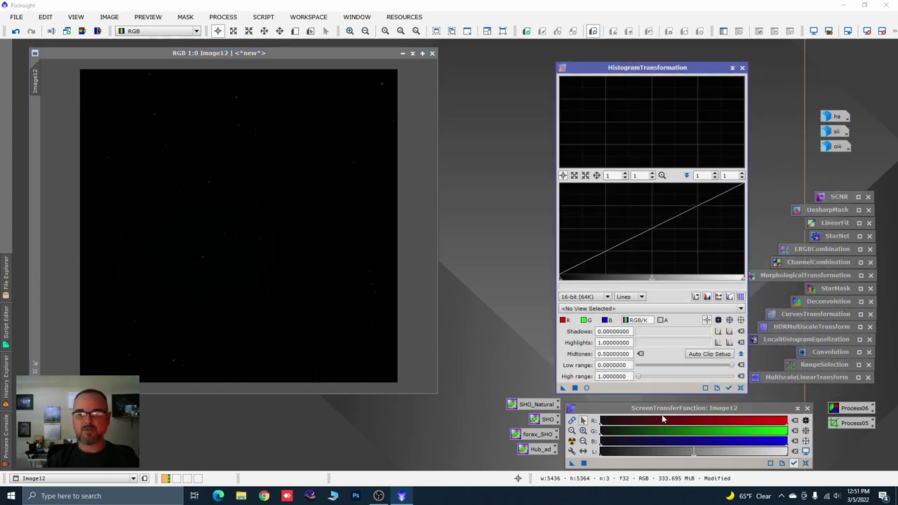
click(587, 388)
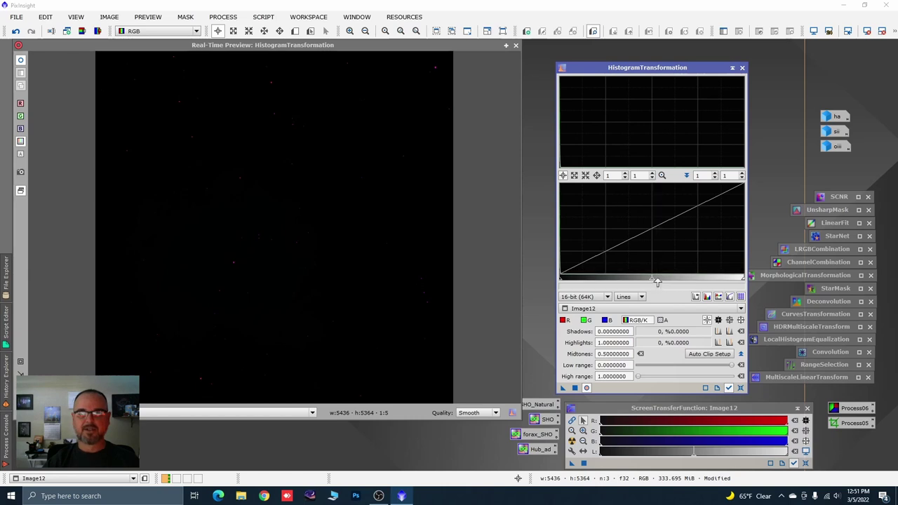
Lower the histogram midtones to about 0.053 and apply this stretch to Image12
drag(652, 281, 569, 282)
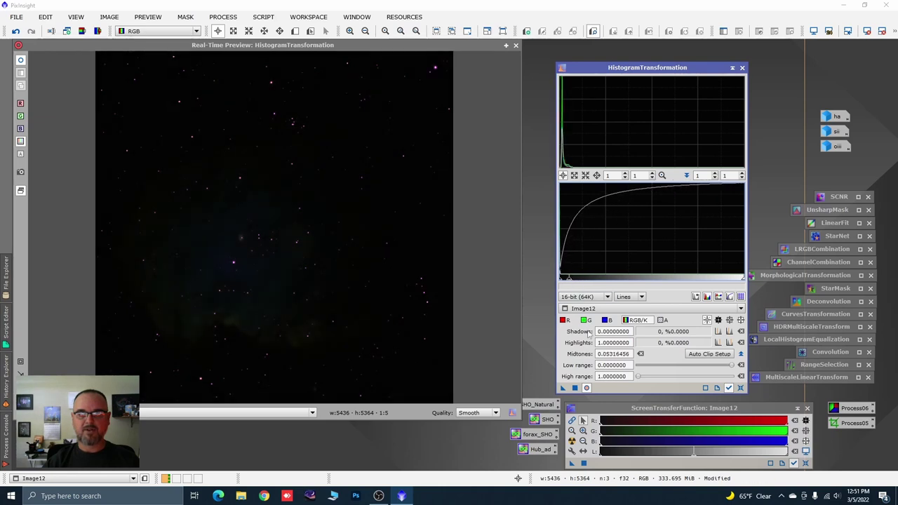
click(575, 389)
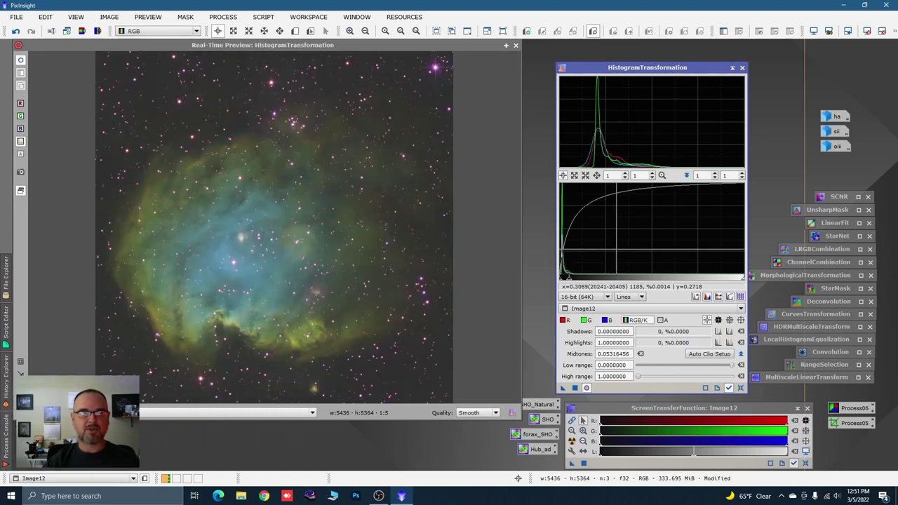
Reset HistogramTransformation, lower the midtones to about 0.147 and apply this second stretch to Image12, closing the preview
click(740, 388)
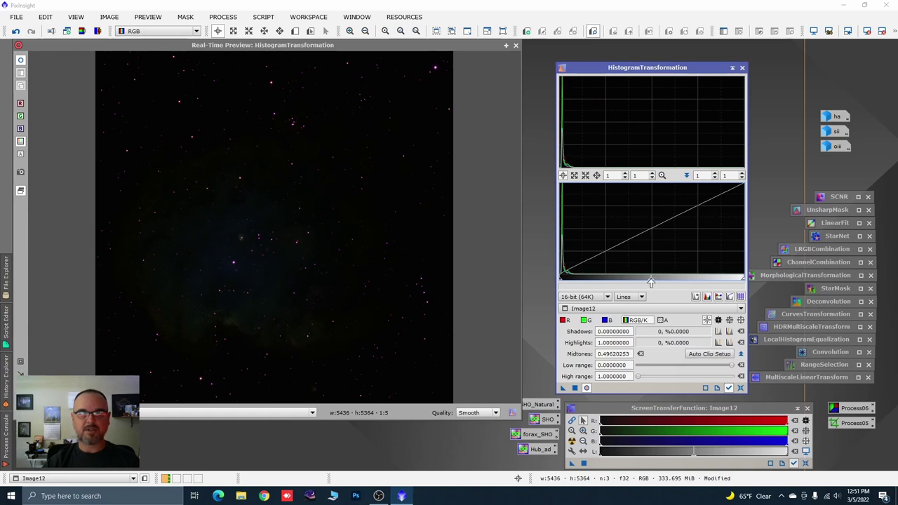
drag(652, 282, 610, 284)
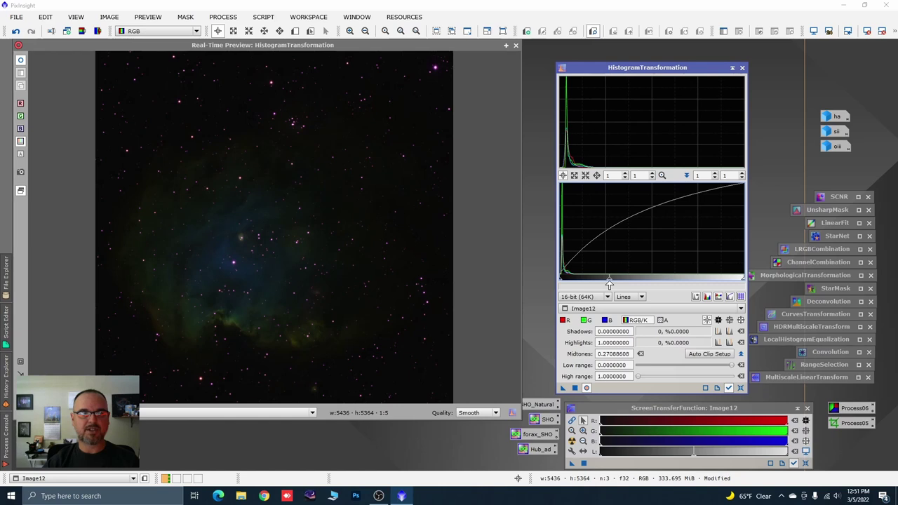
drag(610, 284, 587, 284)
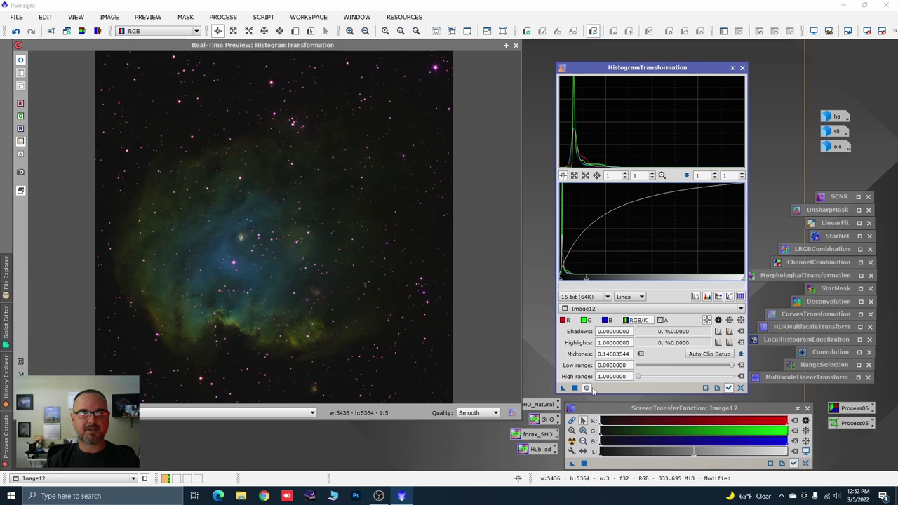
click(575, 388)
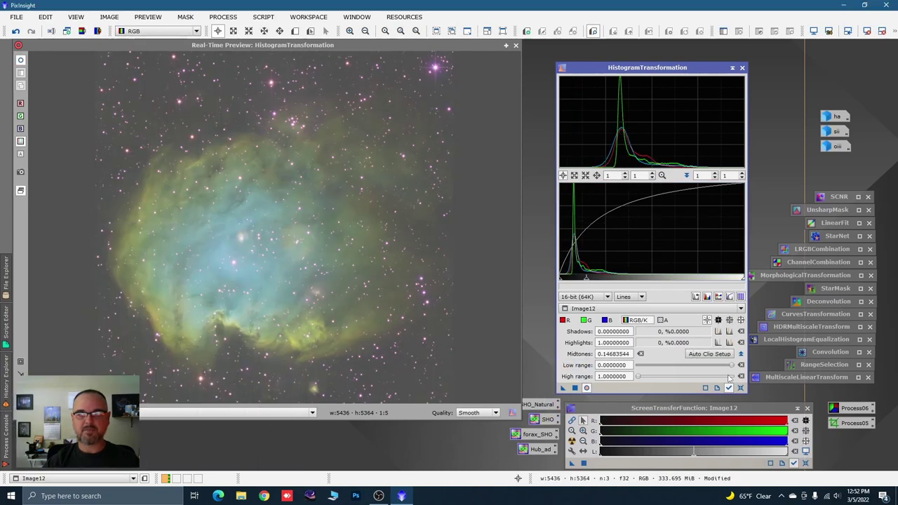
click(741, 388)
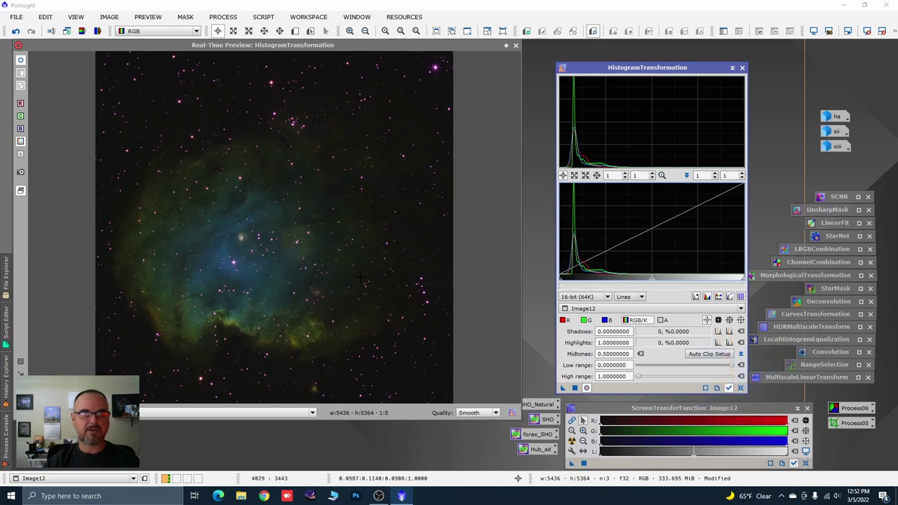
click(732, 69)
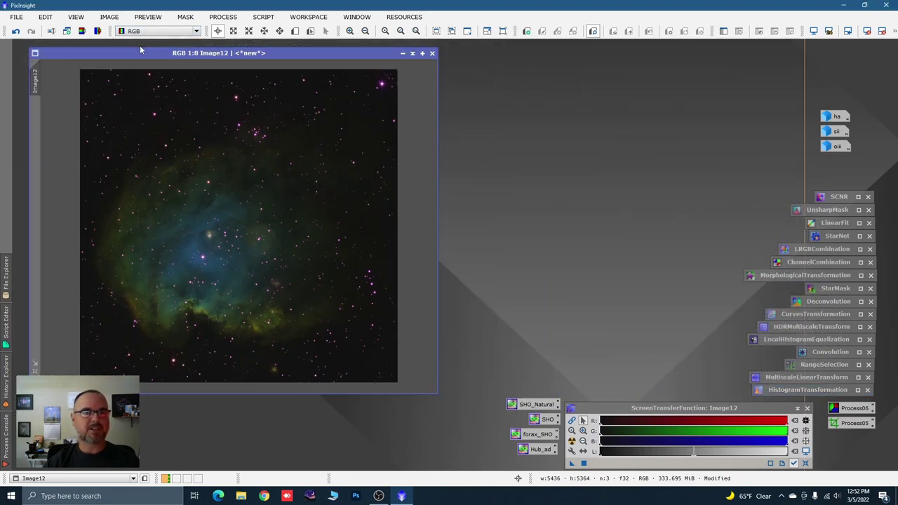
Invert Image12 for an SCNR green removal with Average Neutral protection and amount 1.00, and invert it back
click(107, 17)
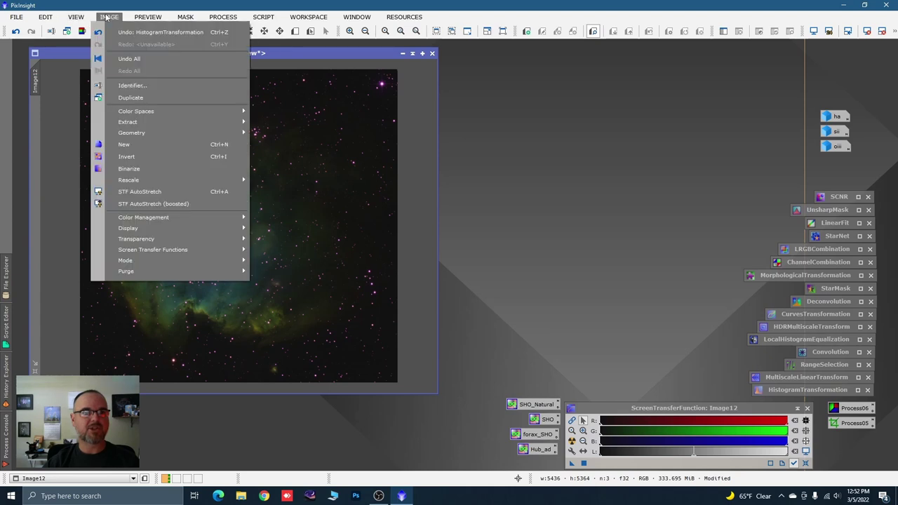
click(140, 145)
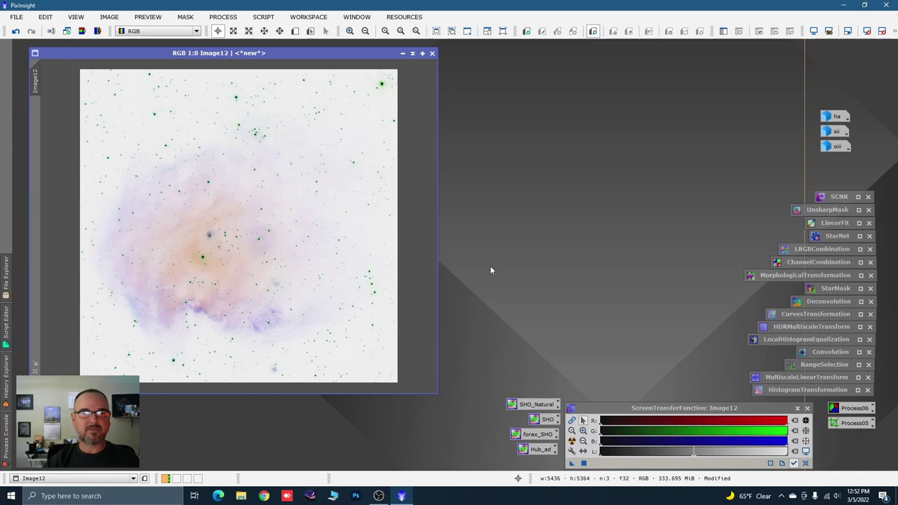
double_click(835, 197)
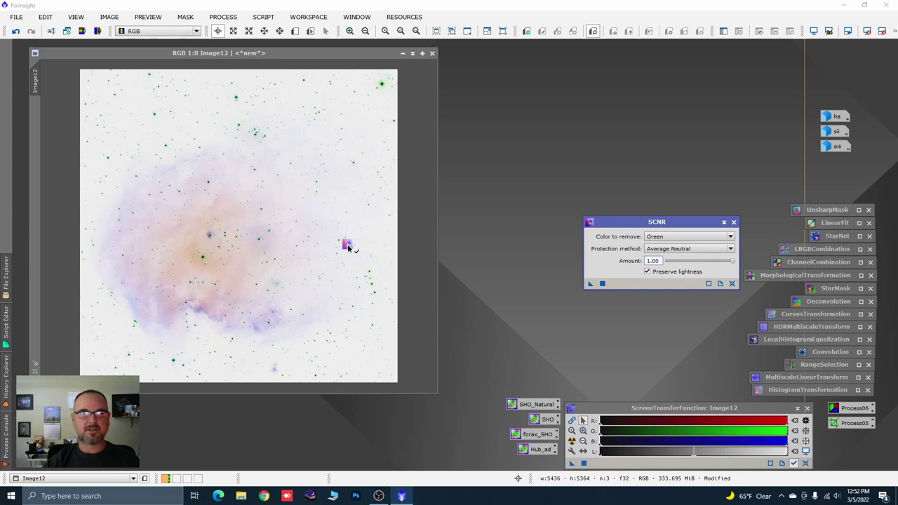
drag(348, 246, 348, 244)
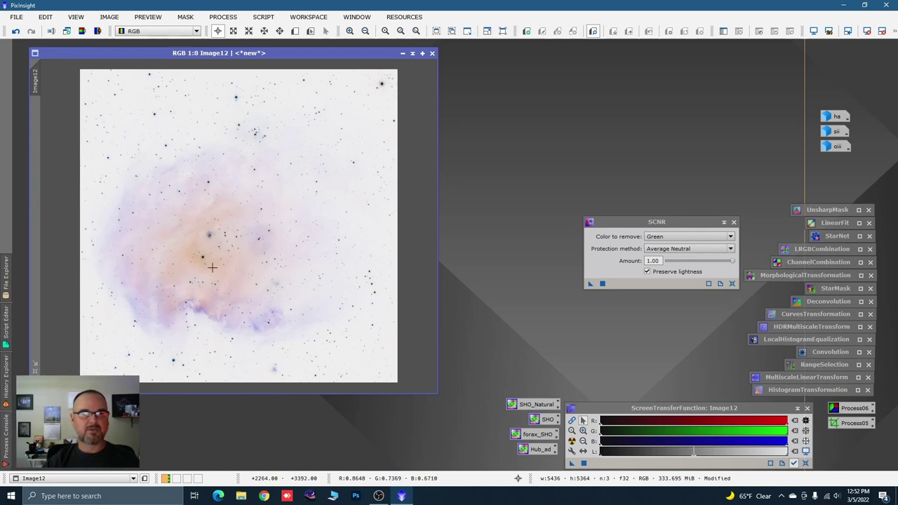
click(724, 221)
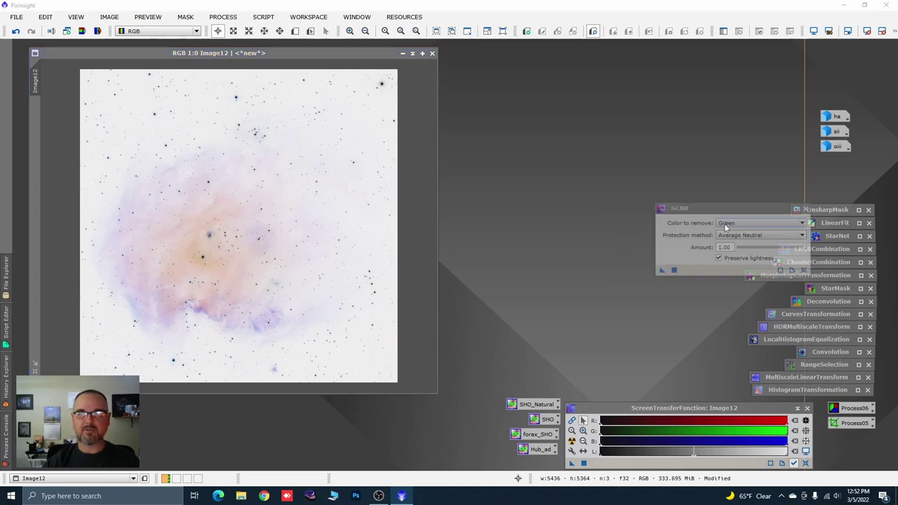
click(109, 17)
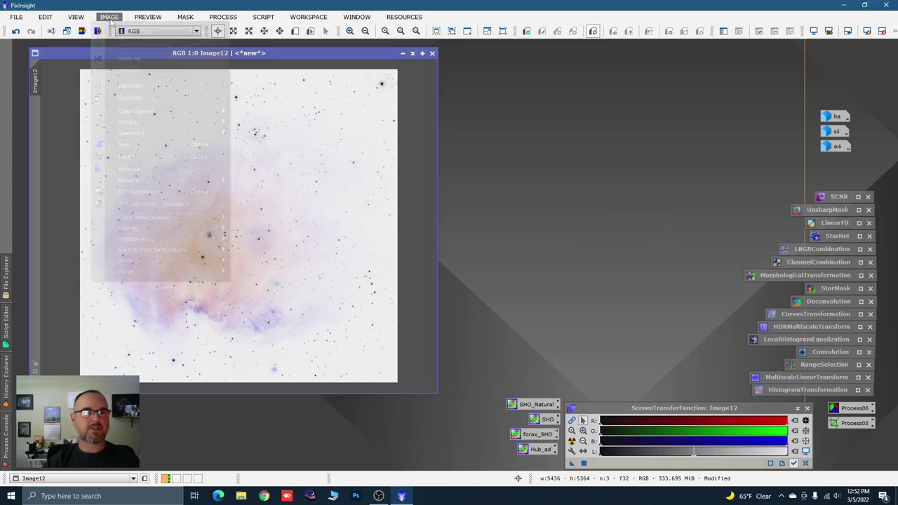
click(131, 159)
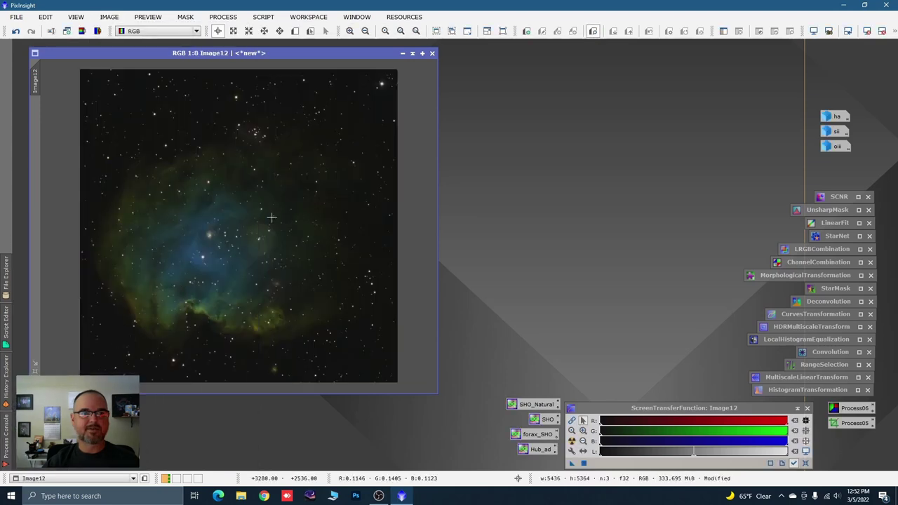
Examine the star colours and the nebula's blue core in Image12 at close range
scroll(206, 190, up, 3)
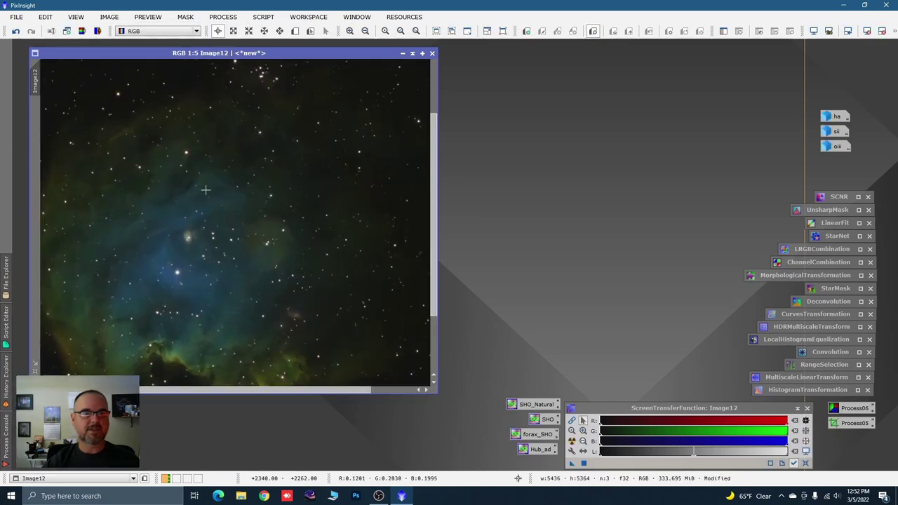
scroll(237, 182, down, 3)
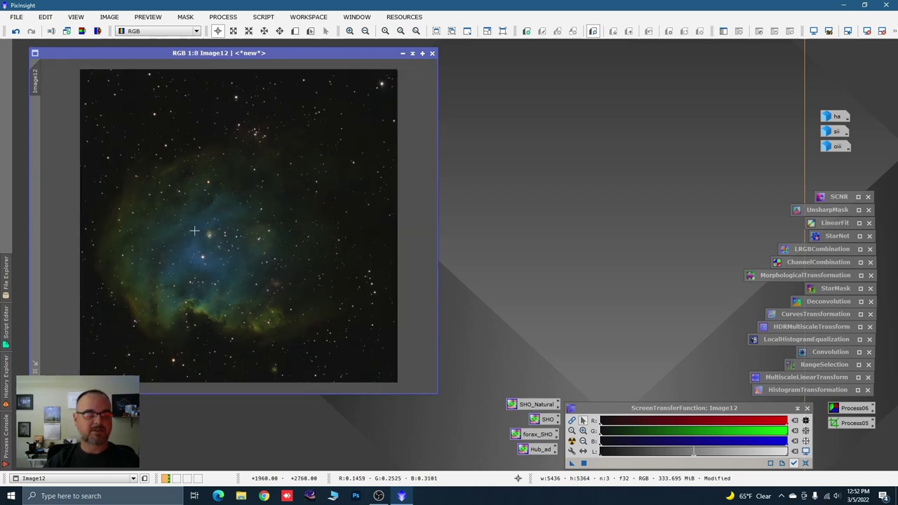
scroll(231, 226, up, 2)
scroll(232, 226, down, 2)
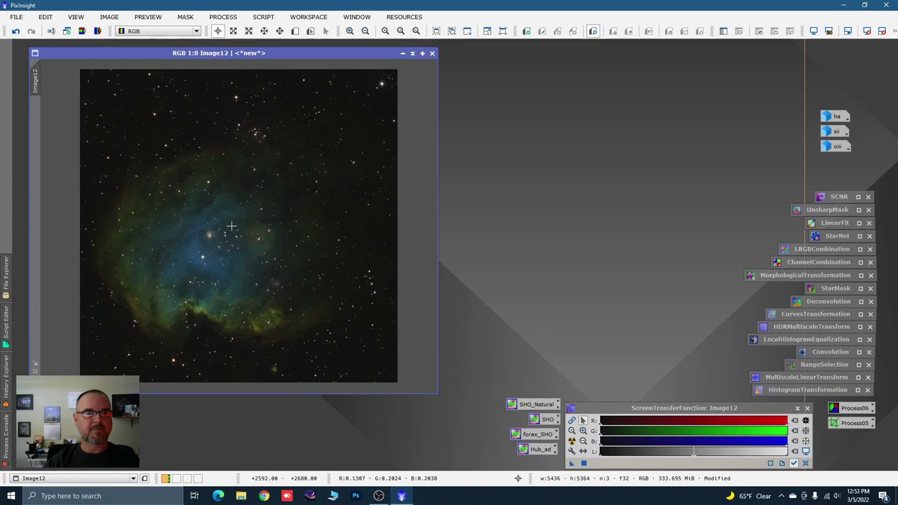
scroll(231, 226, up, 5)
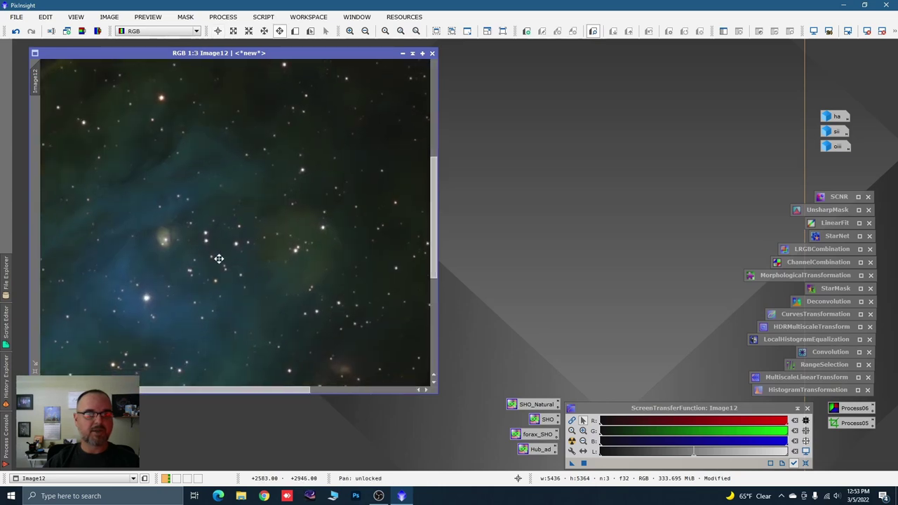
drag(217, 257, 283, 244)
scroll(279, 247, up, 2)
scroll(280, 246, down, 3)
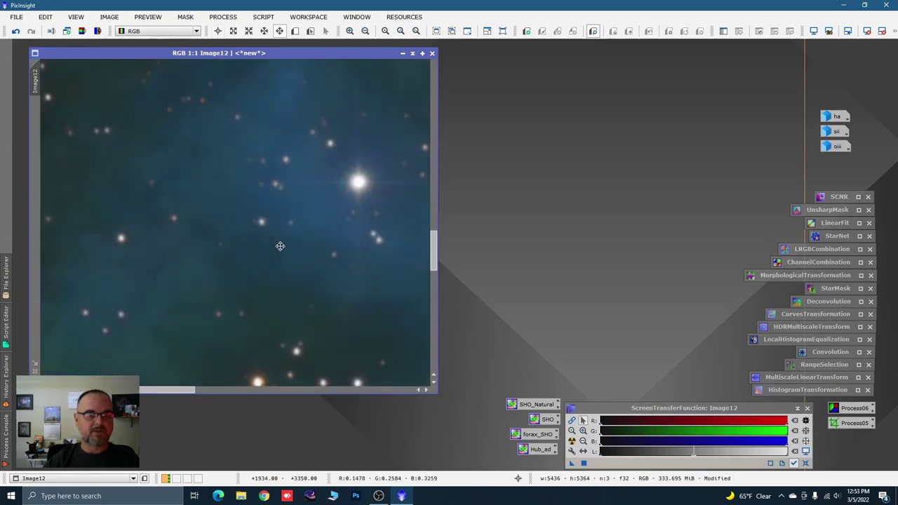
scroll(285, 251, down, 1)
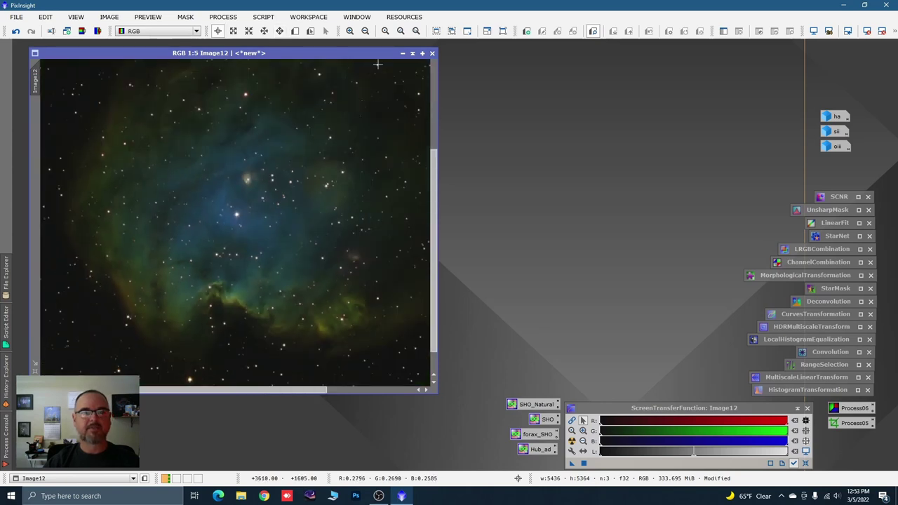
Minimize Image12 and restore the ha image in an enlarged window that fits the nebula
click(403, 54)
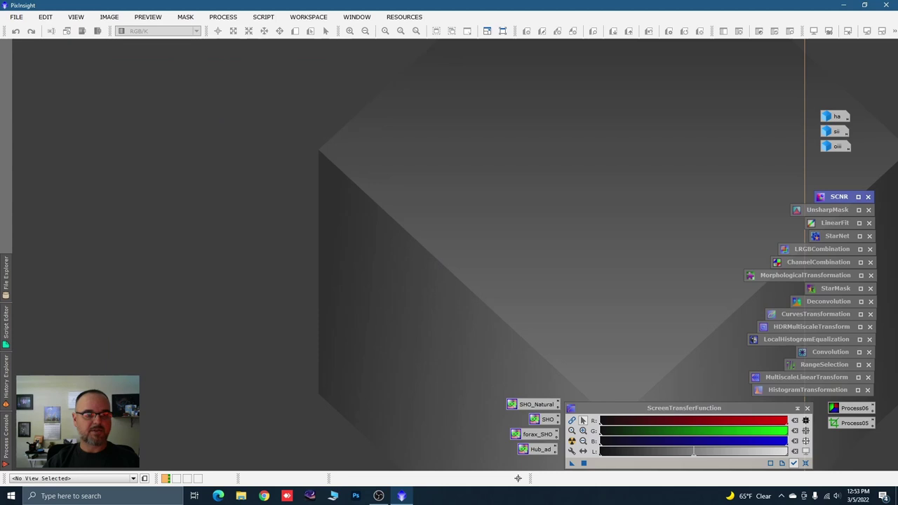
double_click(834, 115)
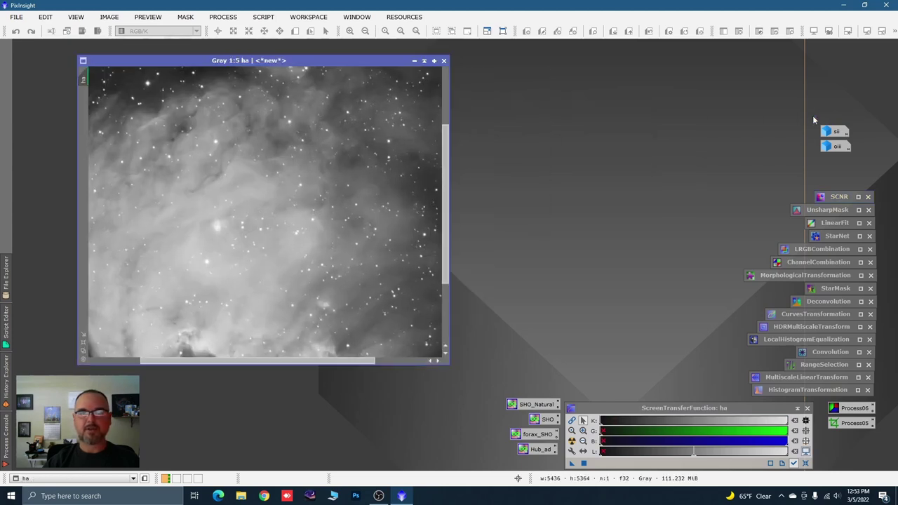
drag(344, 58, 325, 59)
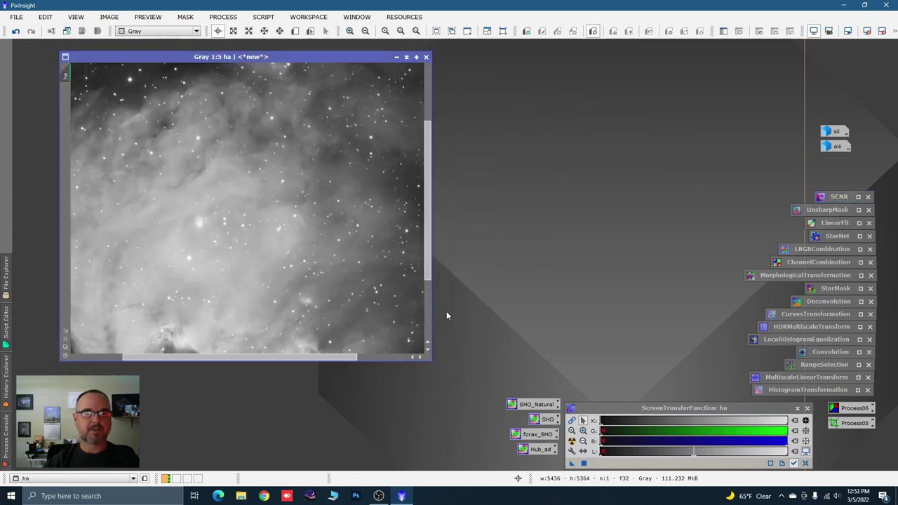
drag(432, 362, 536, 424)
scroll(383, 244, down, 1)
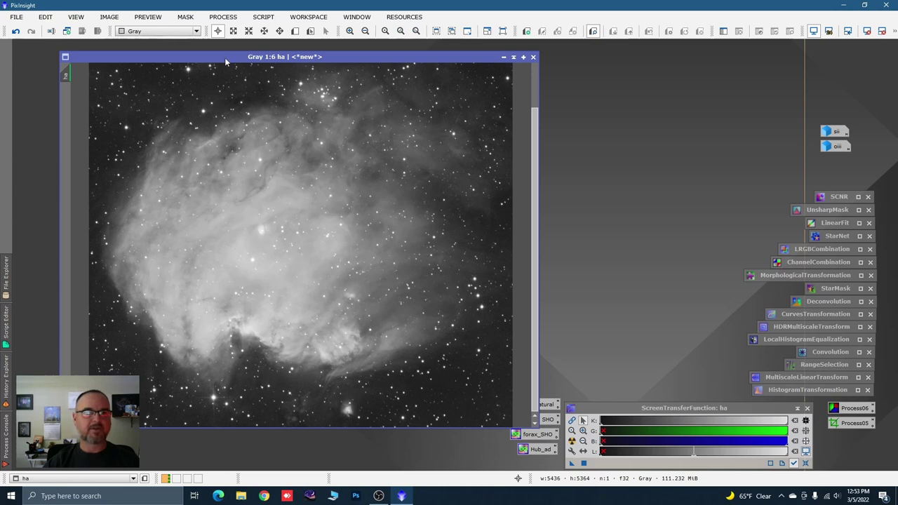
drag(225, 58, 223, 57)
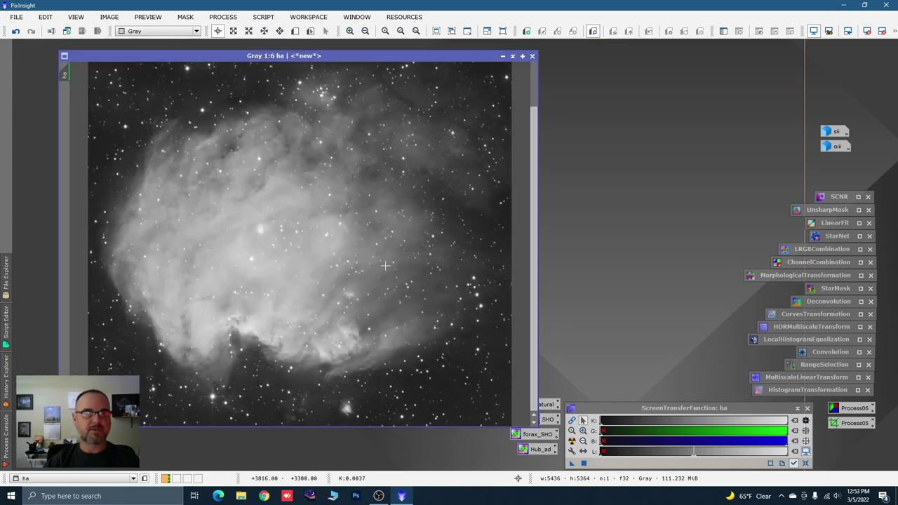
Duplicate the ha image and raise the clone's ScreenTransferFunction shadows to about 0.00054 to darken its background
drag(64, 74, 118, 91)
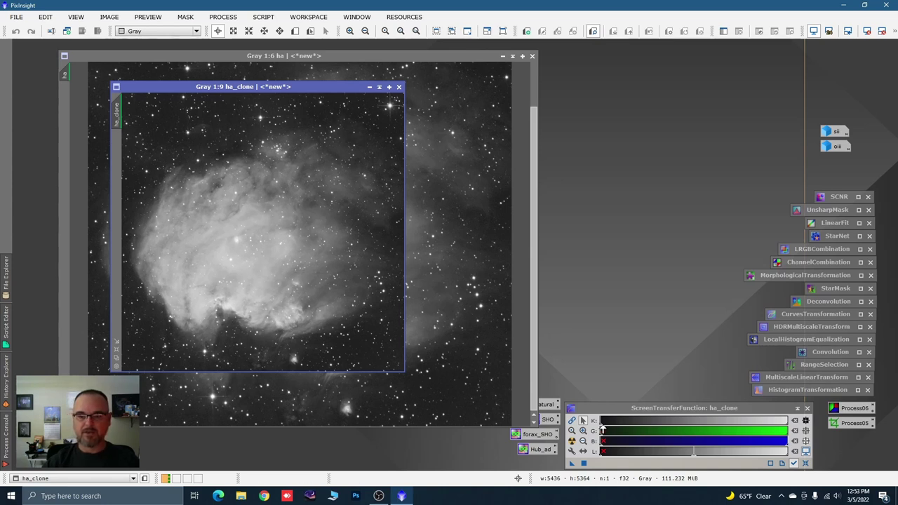
mouse_move(600, 421)
mouse_down()
mouse_move(632, 422)
mouse_move(600, 423)
mouse_up()
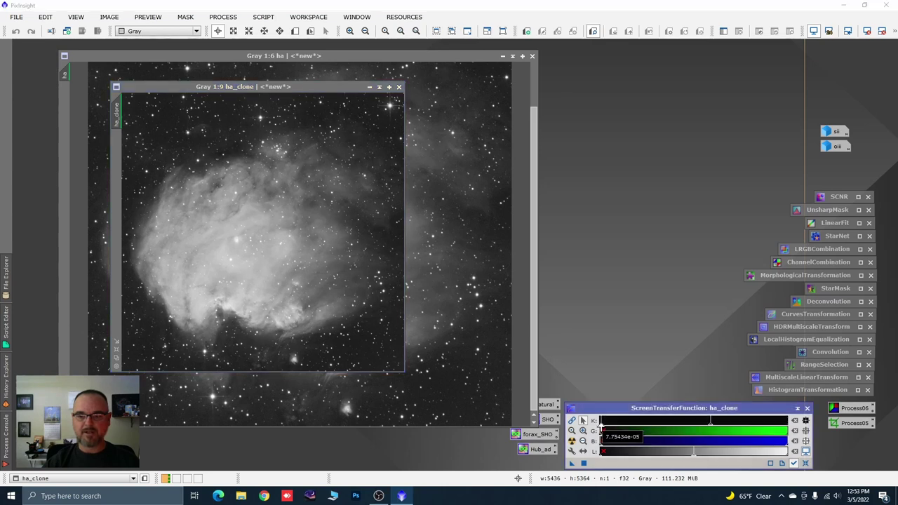
mouse_move(602, 429)
drag(601, 427, 612, 430)
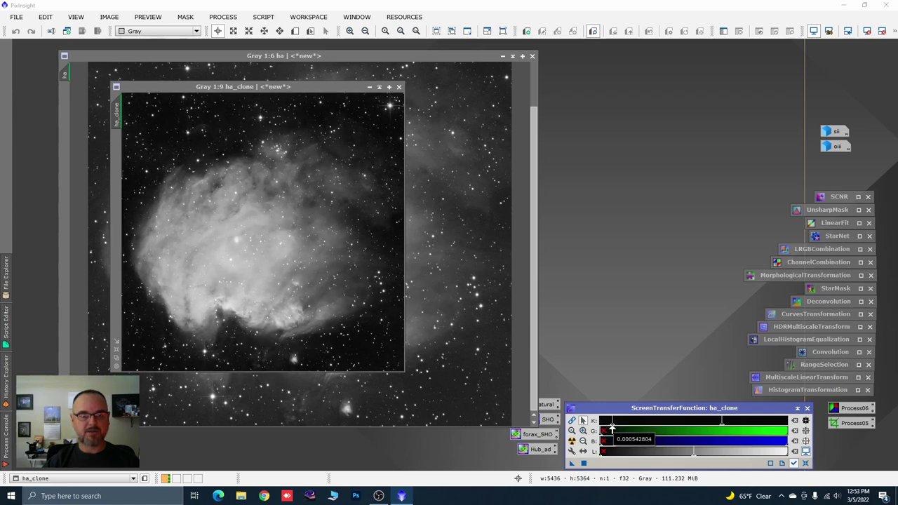
drag(612, 429, 612, 430)
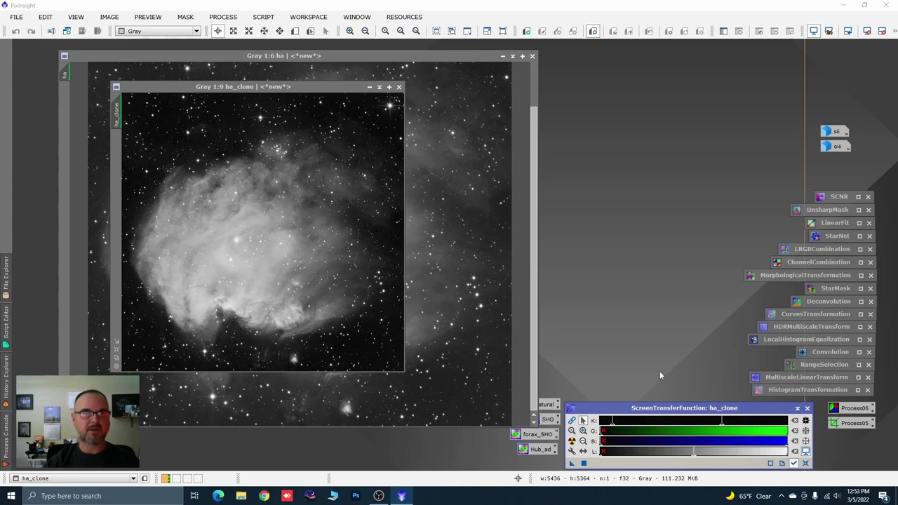
Transfer the clone's screen stretch to HistogramTransformation and apply it permanently to ha_clone with the display stretch disabled
double_click(777, 392)
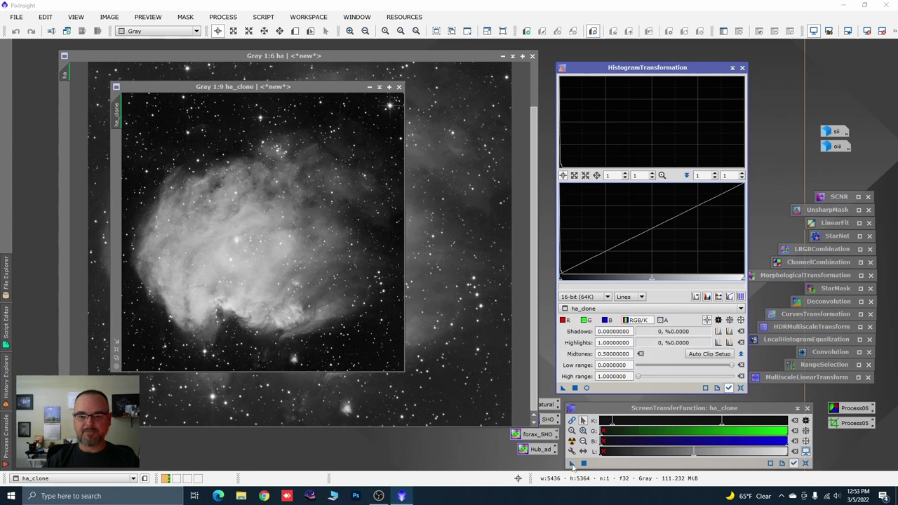
drag(572, 464, 612, 393)
key(ctrl+F12)
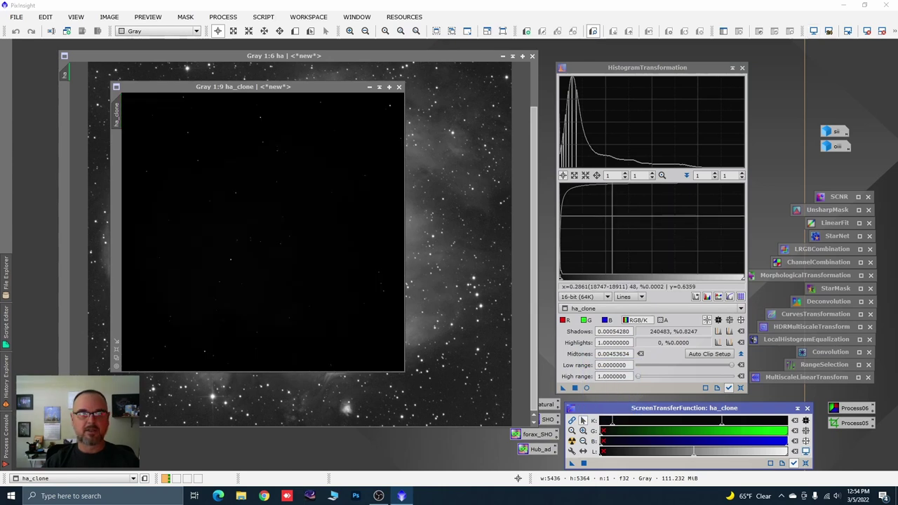
drag(563, 387, 361, 338)
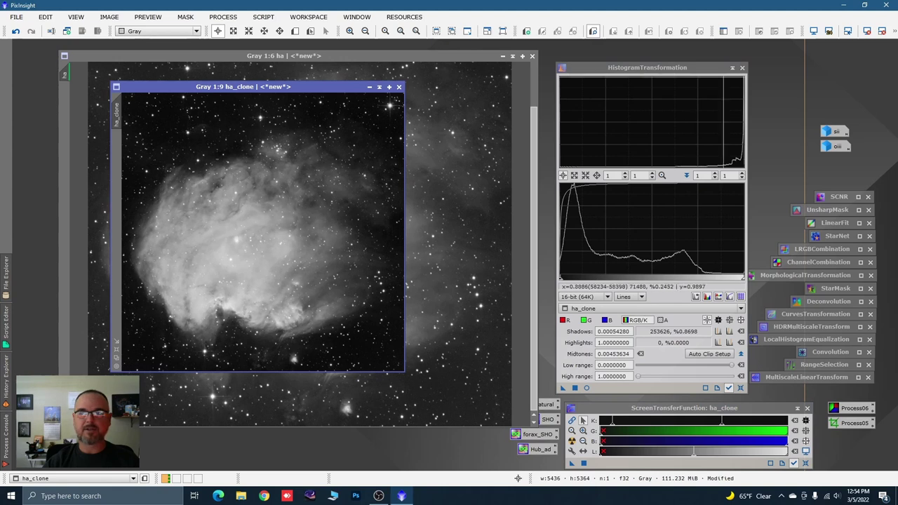
click(740, 388)
click(732, 68)
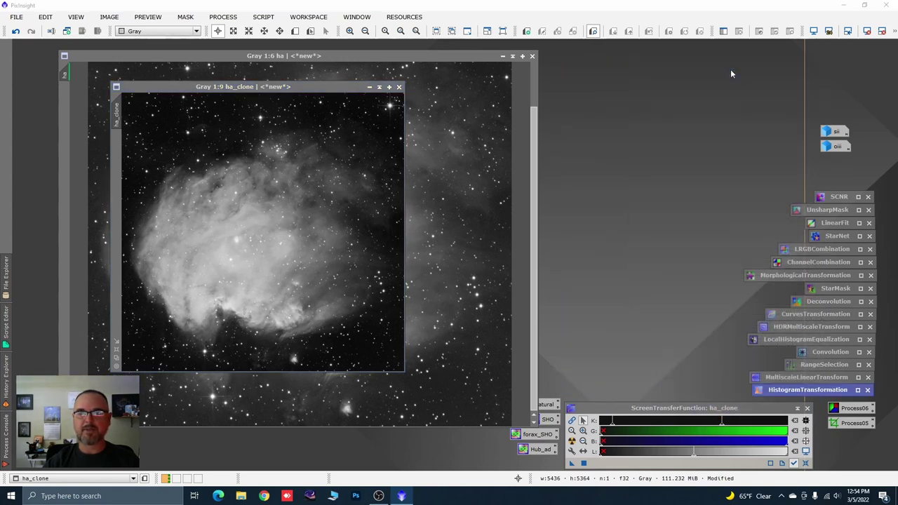
drag(312, 87, 331, 87)
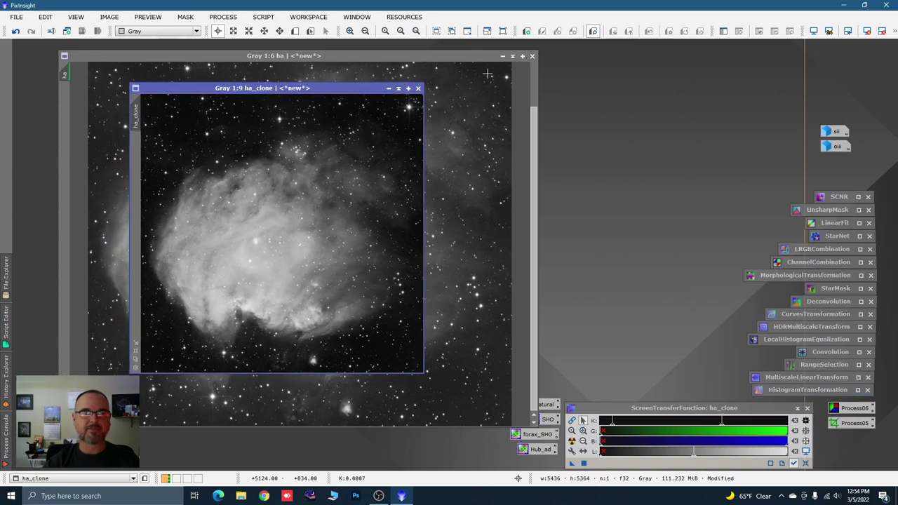
key(ctrl+z)
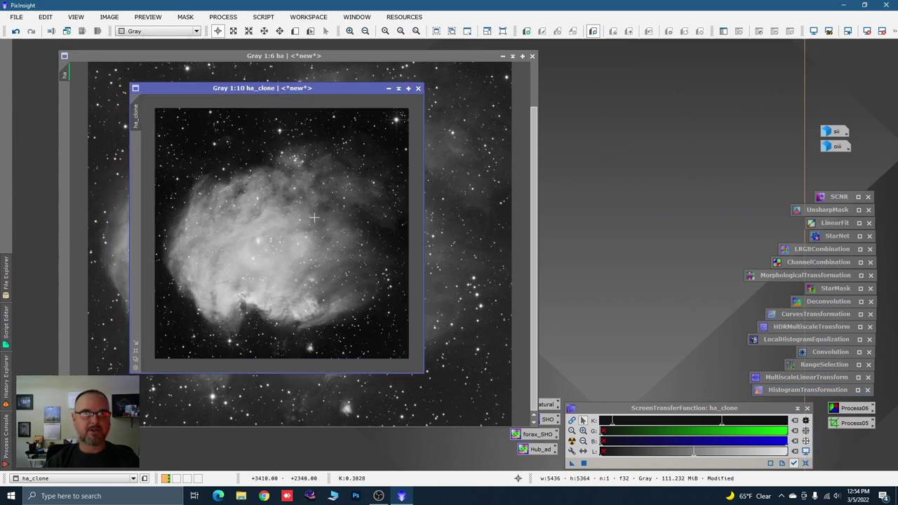
key(ctrl+y)
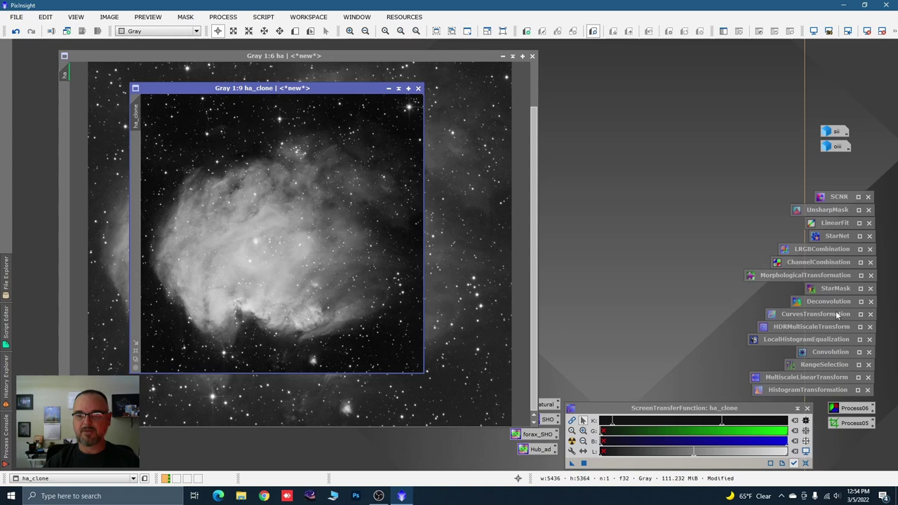
Generate a star mask from ha_clone using StarMask with the truncation set to 0.92, and collapse the StarMask window
double_click(838, 289)
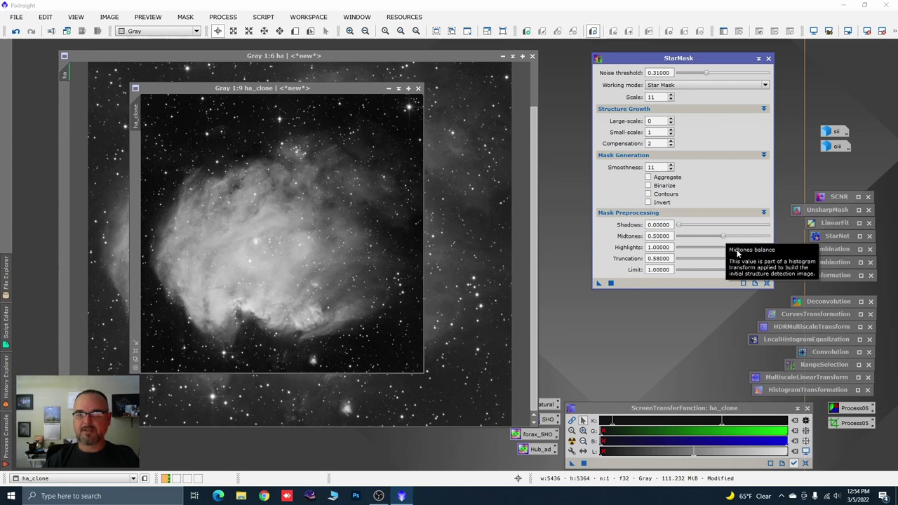
drag(730, 258, 762, 260)
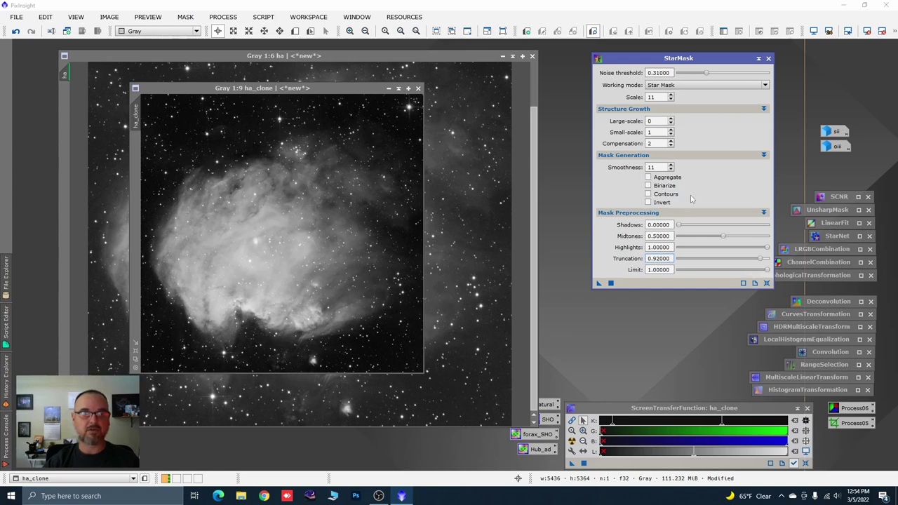
click(601, 284)
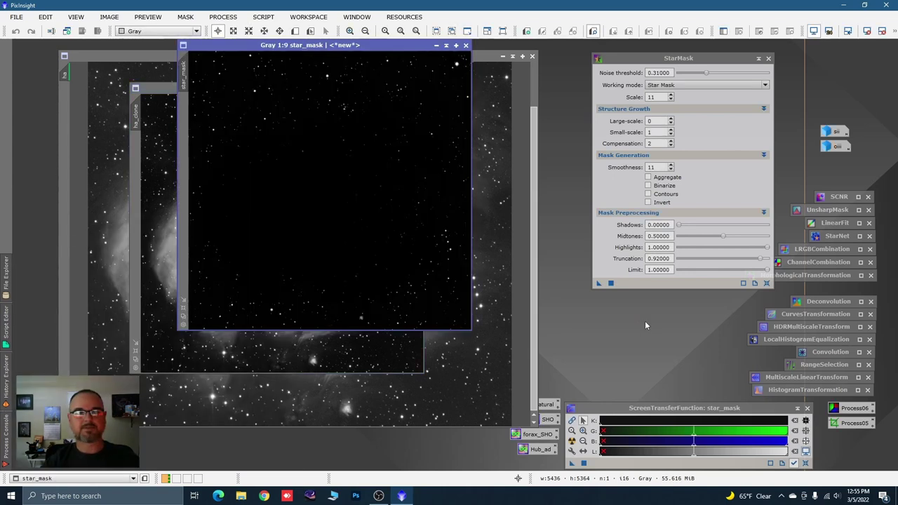
click(760, 59)
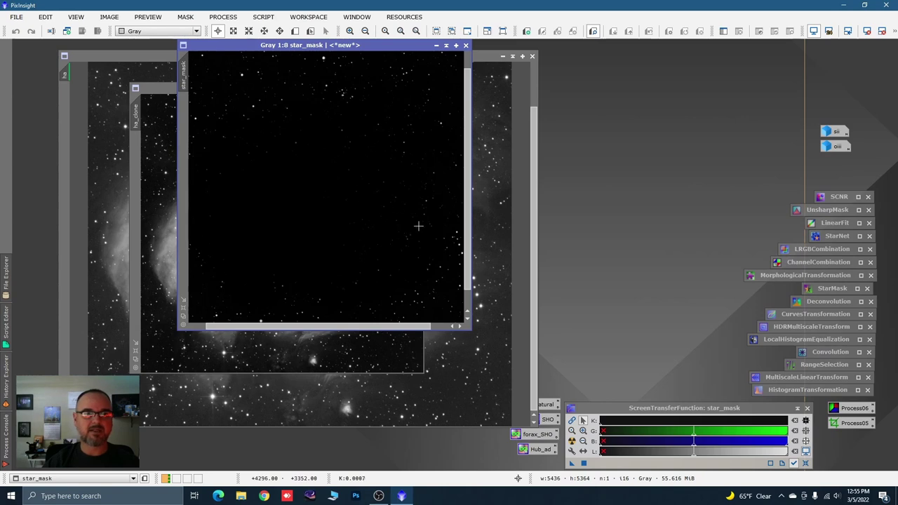
scroll(419, 226, down, 1)
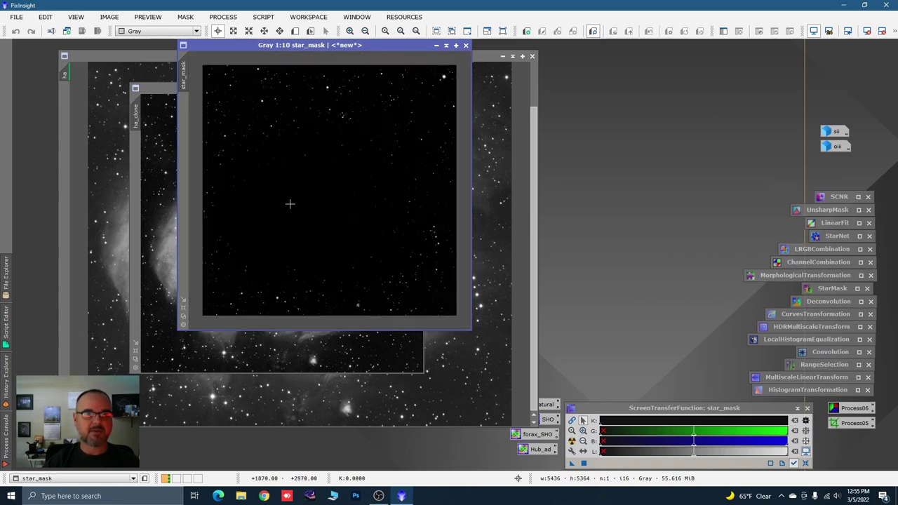
Minimize star_mask and ha_clone and arrange their icons side by side below the ha image
click(437, 45)
drag(350, 191, 483, 460)
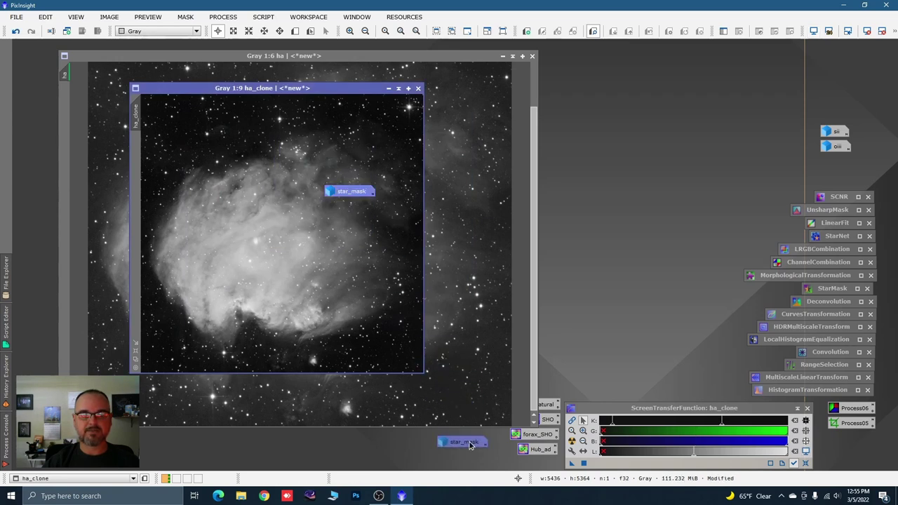
click(390, 90)
drag(395, 382, 403, 454)
click(458, 451)
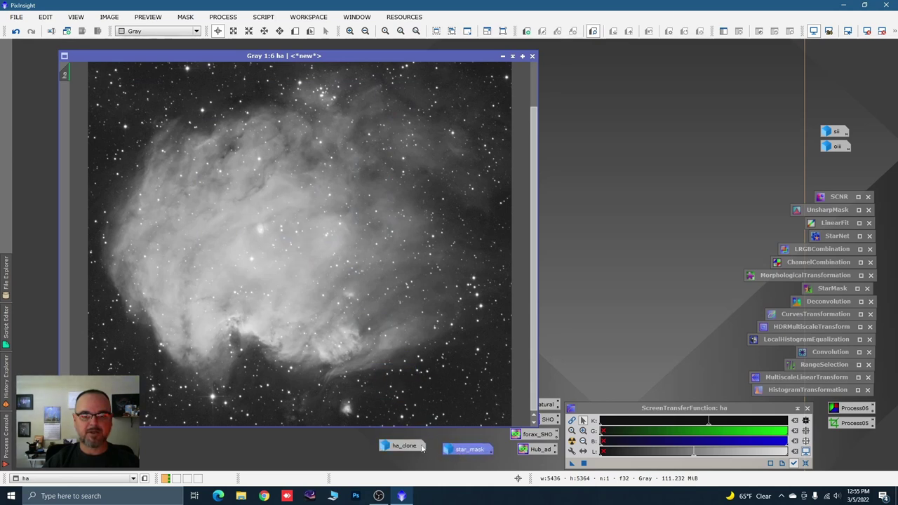
drag(457, 451, 450, 453)
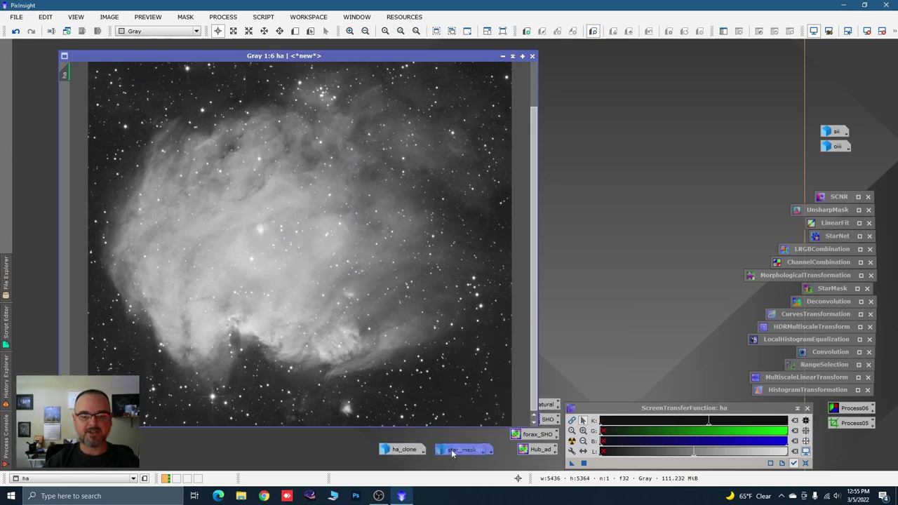
Generate a PSF image from ha with the EZ Decon script, and close the script without running its deconvolution
scroll(355, 214, down, 1)
scroll(354, 214, down, 1)
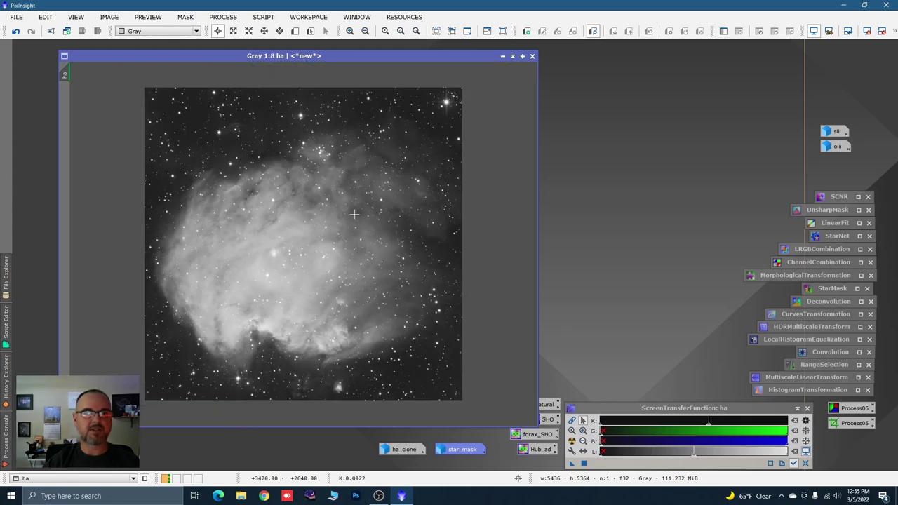
click(264, 18)
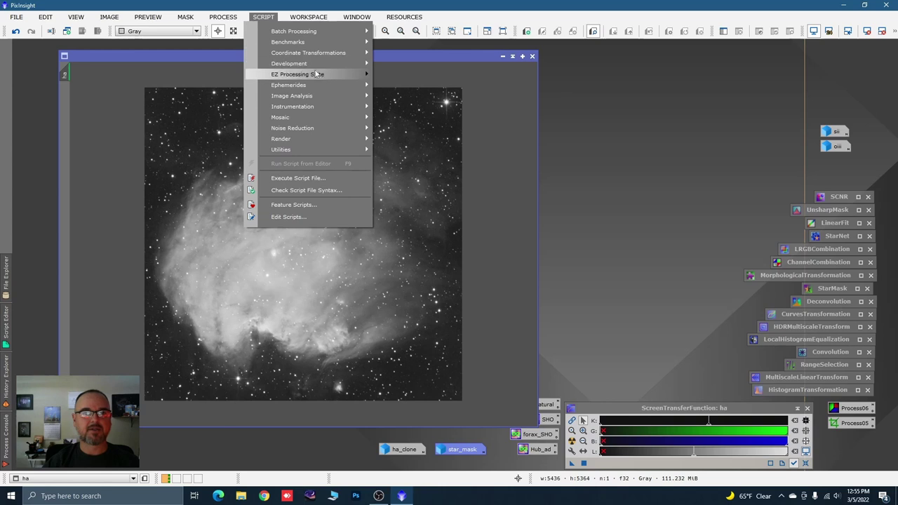
mouse_move(319, 76)
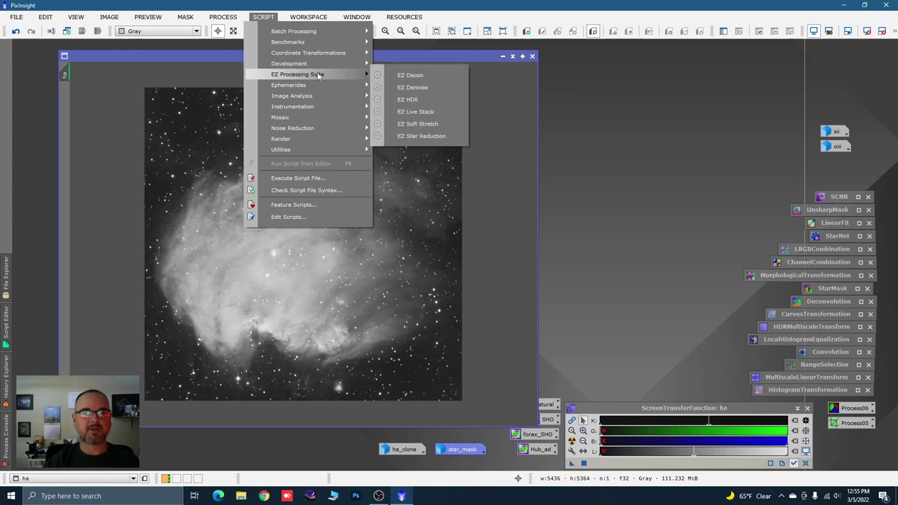
click(411, 75)
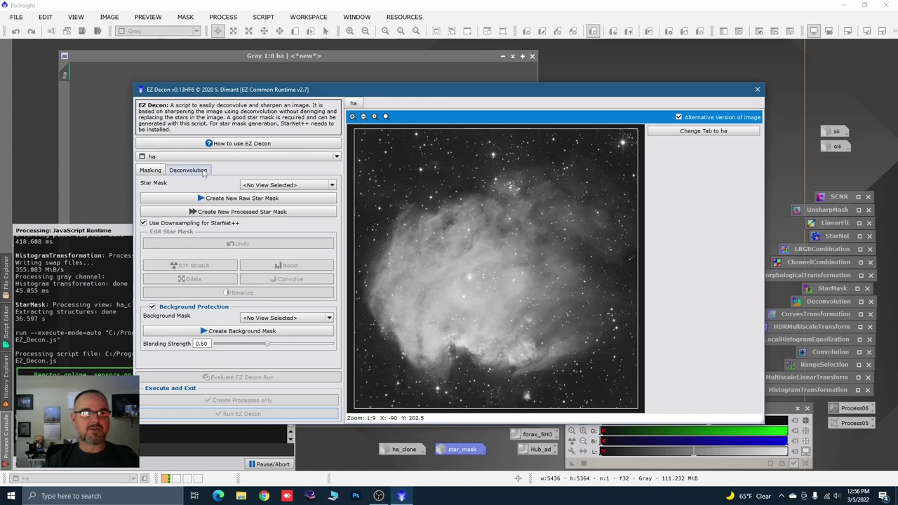
click(188, 170)
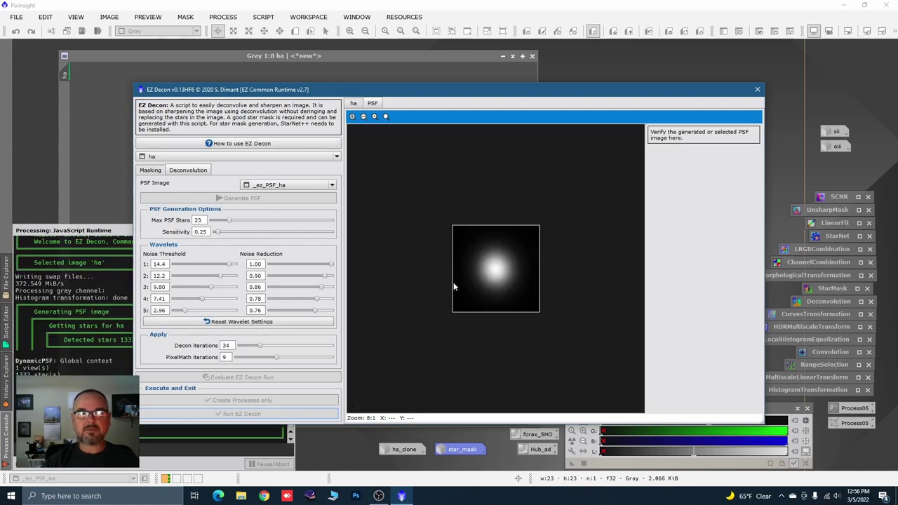
click(757, 90)
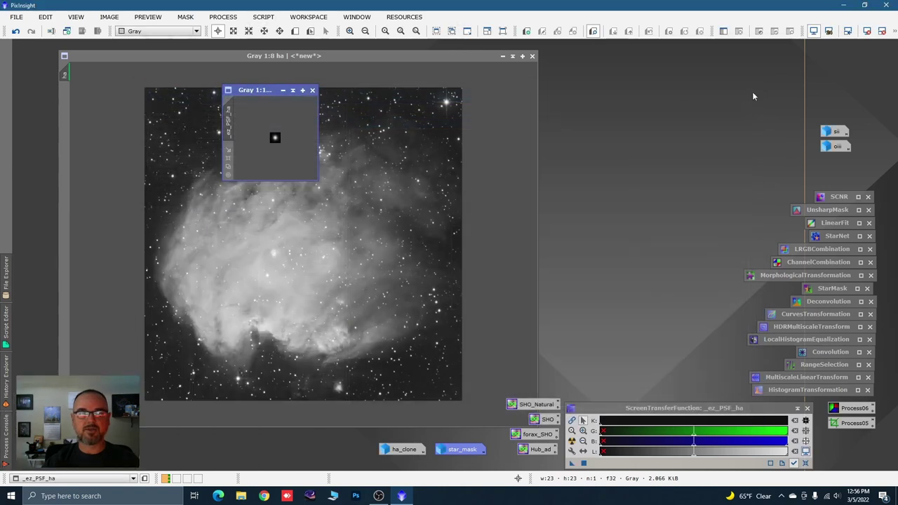
Minimize the generated PSF image and line up its icon with ha_clone and star_mask below the ha image
click(283, 94)
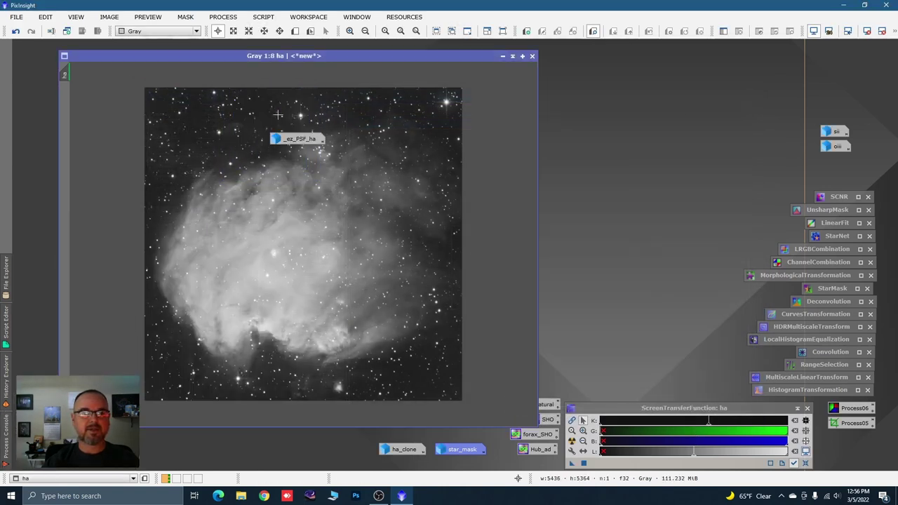
drag(287, 143, 337, 454)
drag(402, 450, 455, 453)
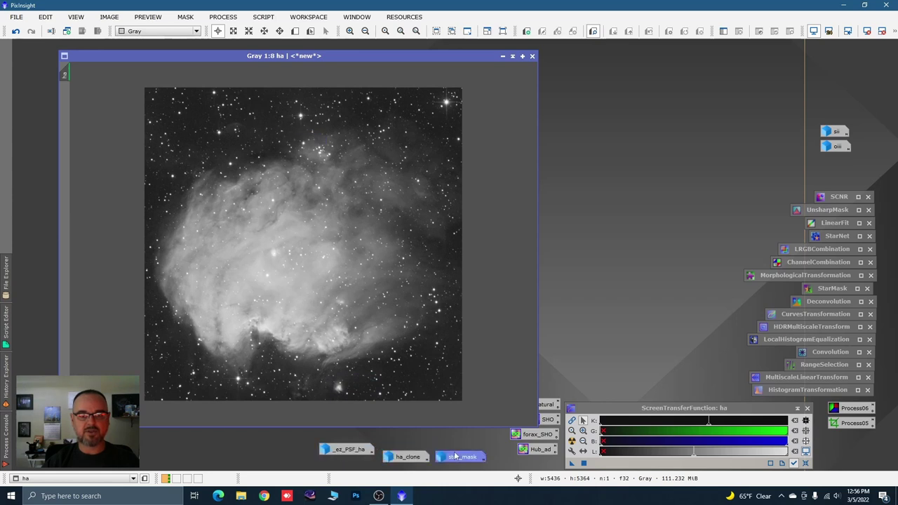
drag(359, 450, 355, 455)
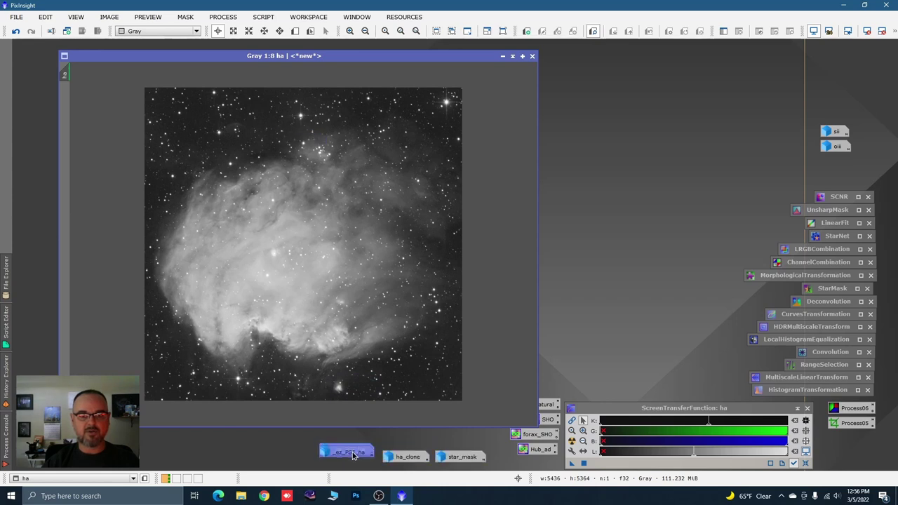
Restore ha_clone, apply it as a mask to the ha image, and minimize the clone again
click(410, 459)
double_click(410, 459)
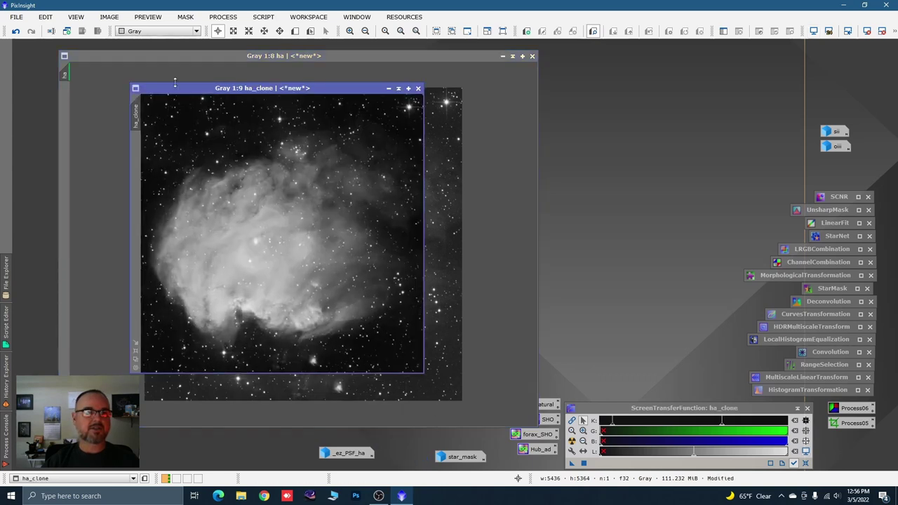
drag(185, 93, 252, 99)
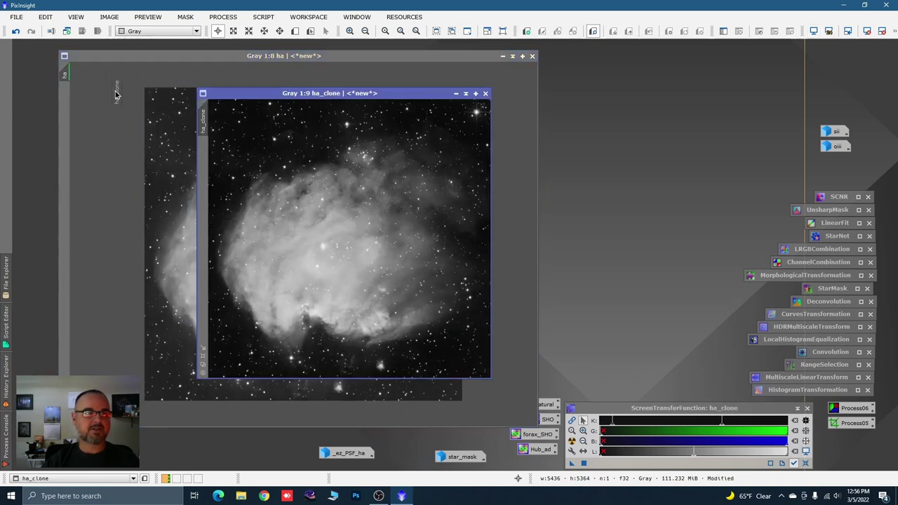
drag(81, 98, 65, 105)
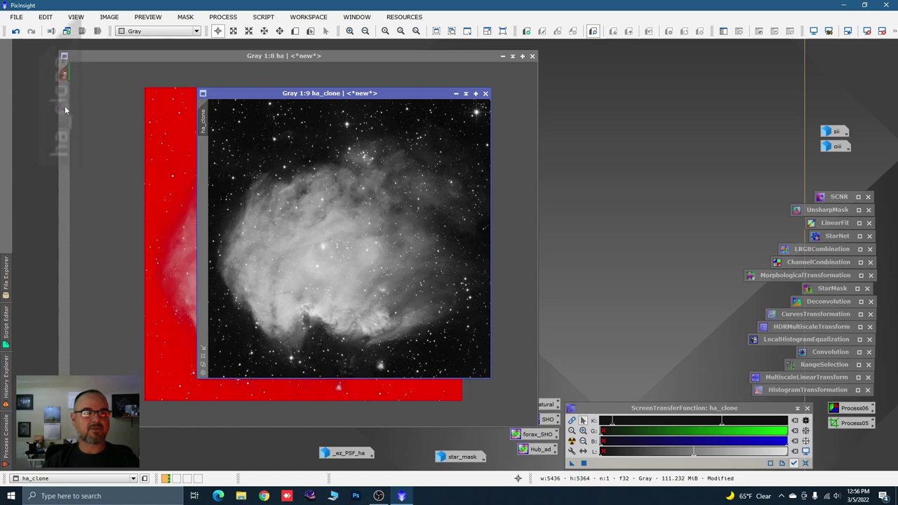
click(465, 94)
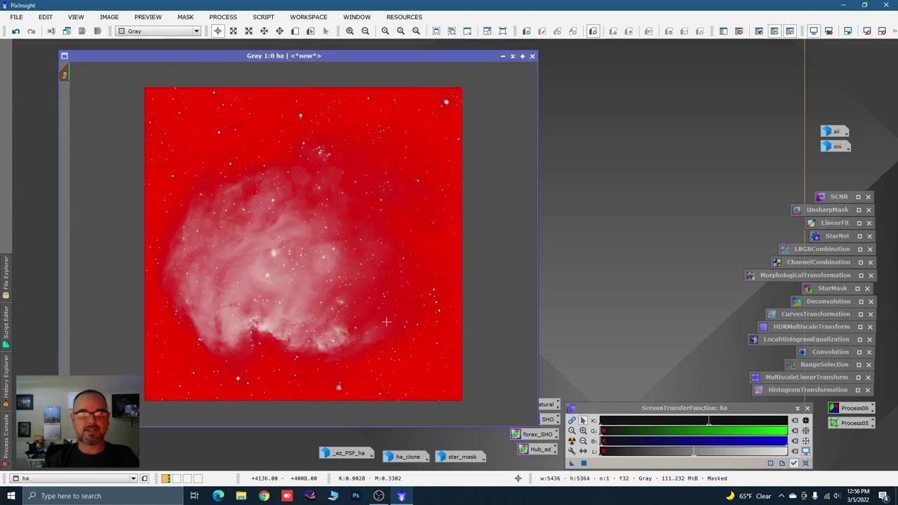
Hide the red mask overlay on the ha image
right_click(303, 202)
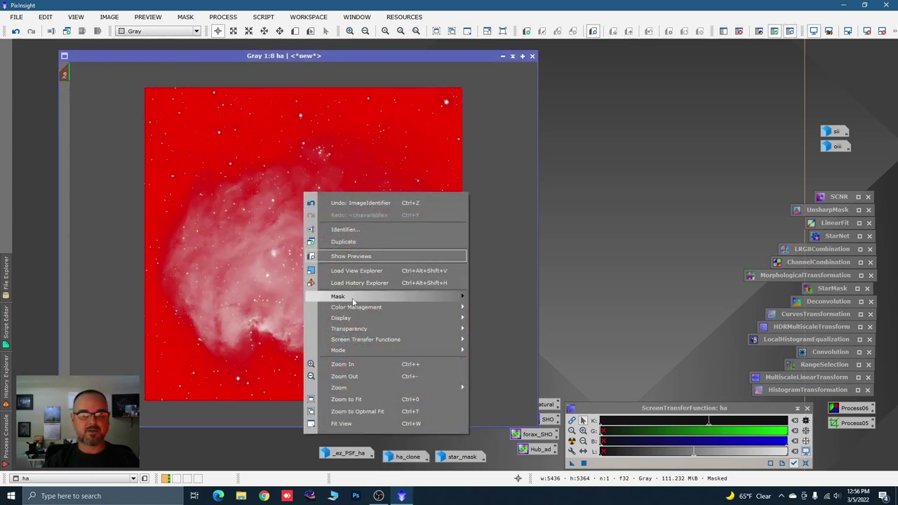
mouse_move(354, 302)
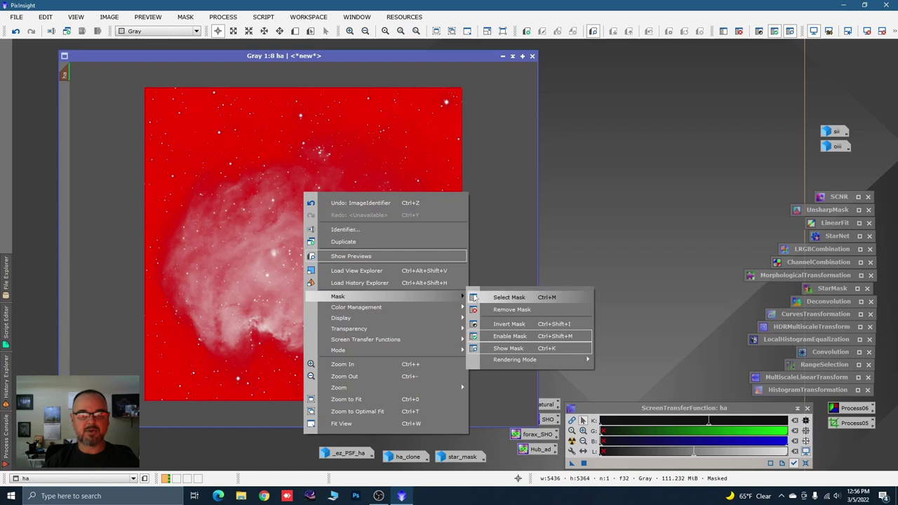
click(276, 208)
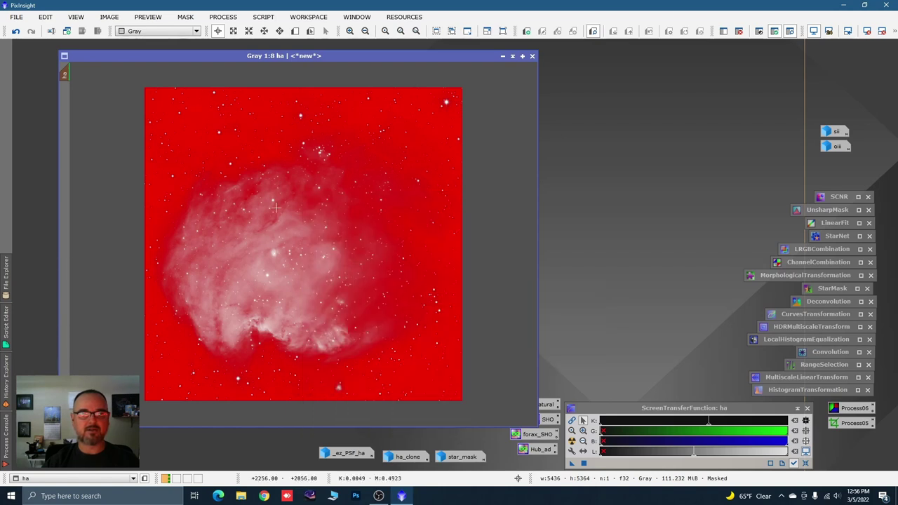
right_click(317, 221)
mouse_move(400, 323)
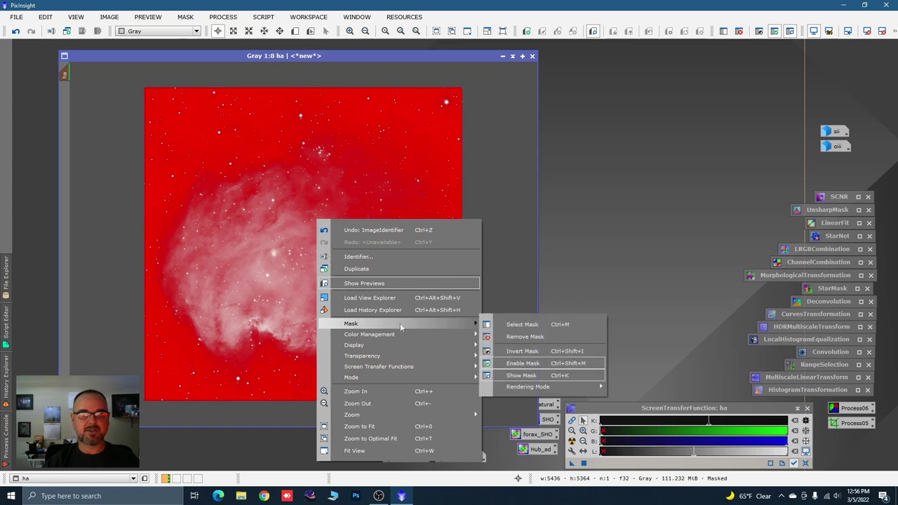
click(523, 377)
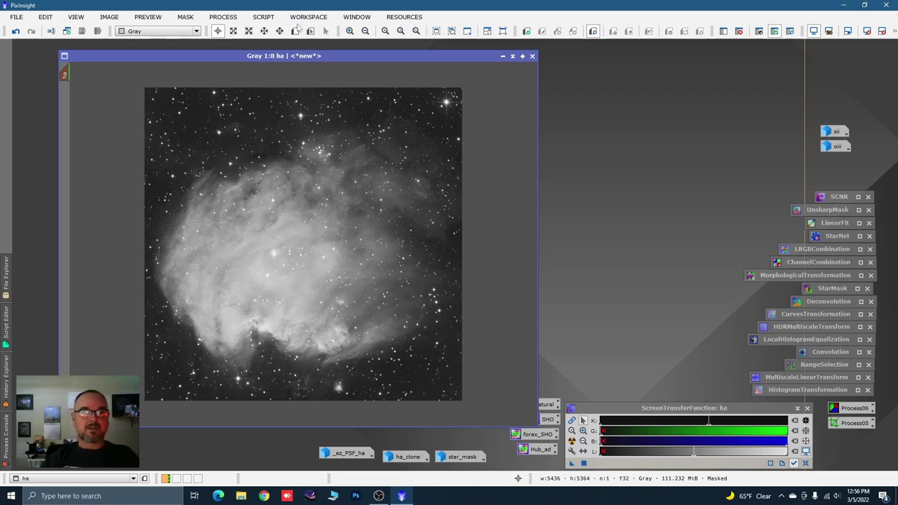
Create two previews on ha, one over the nebula's upper-left edge and one over its bright lower rim
click(295, 31)
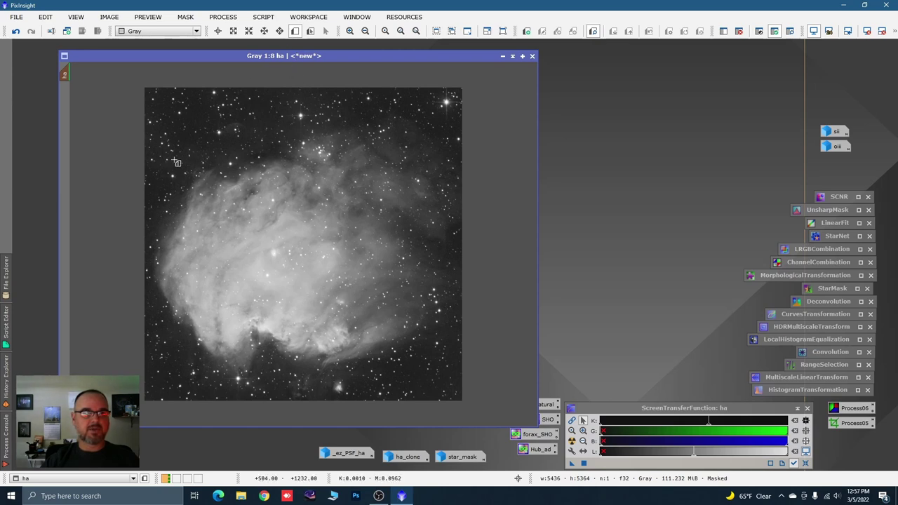
mouse_move(170, 156)
mouse_down()
mouse_move(217, 176)
mouse_move(293, 241)
mouse_move(284, 226)
mouse_up()
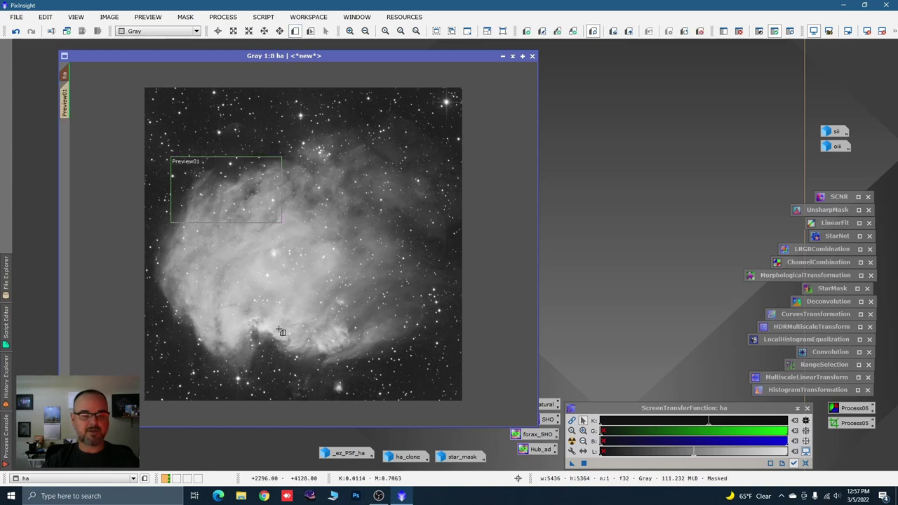
drag(276, 323, 362, 388)
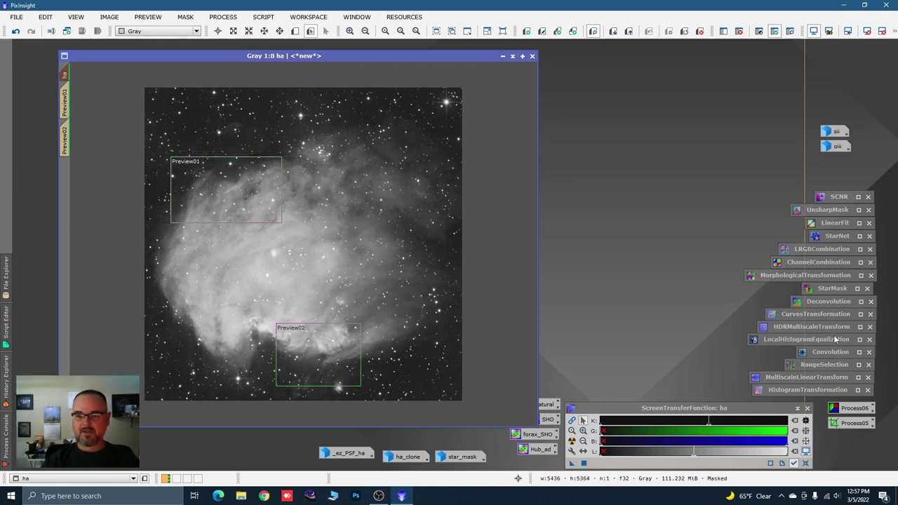
Reset the Deconvolution process to its defaults and assign _ez_PSF_ha as its external PSF
double_click(833, 300)
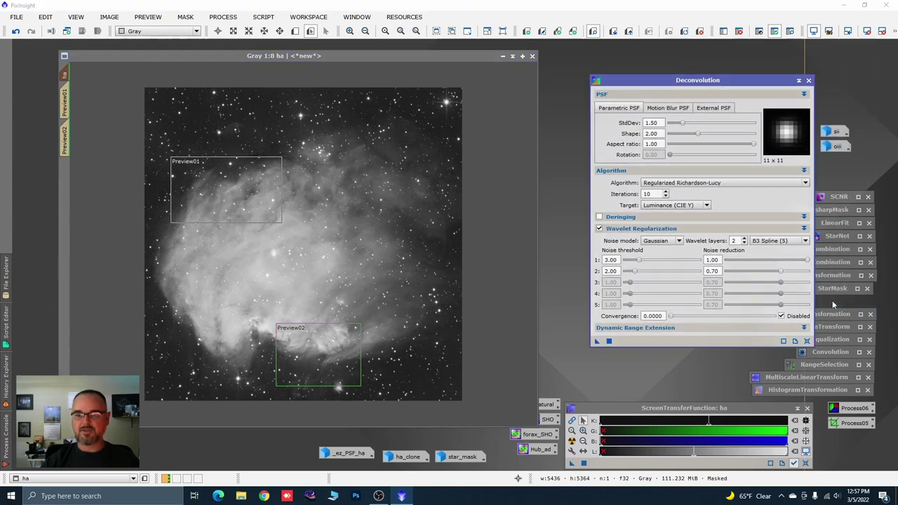
drag(722, 83, 720, 74)
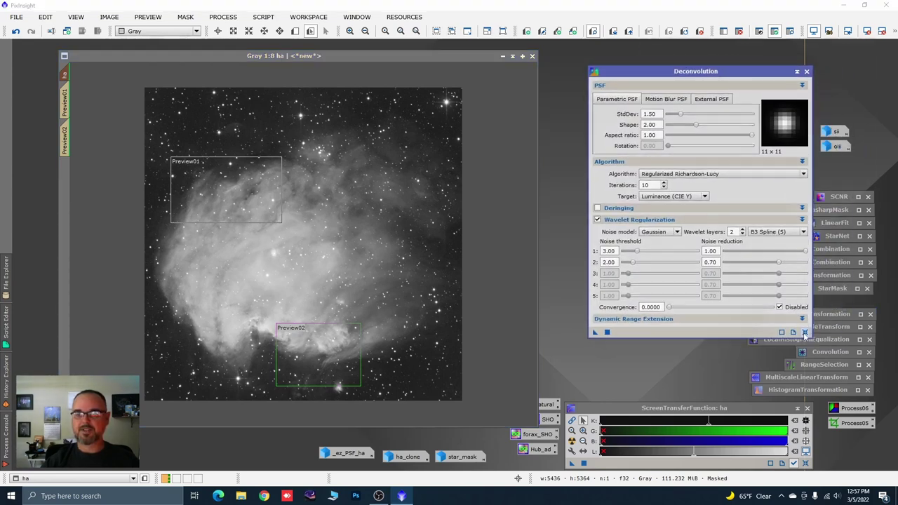
click(805, 332)
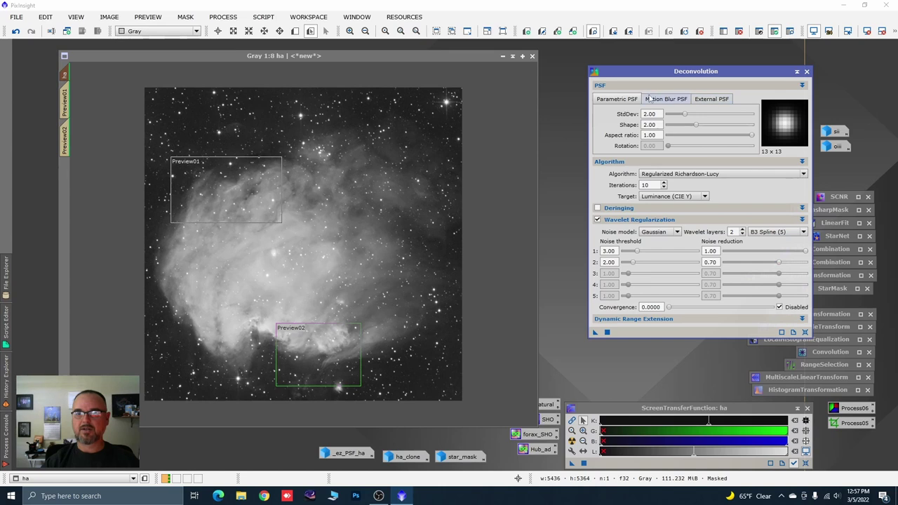
click(713, 100)
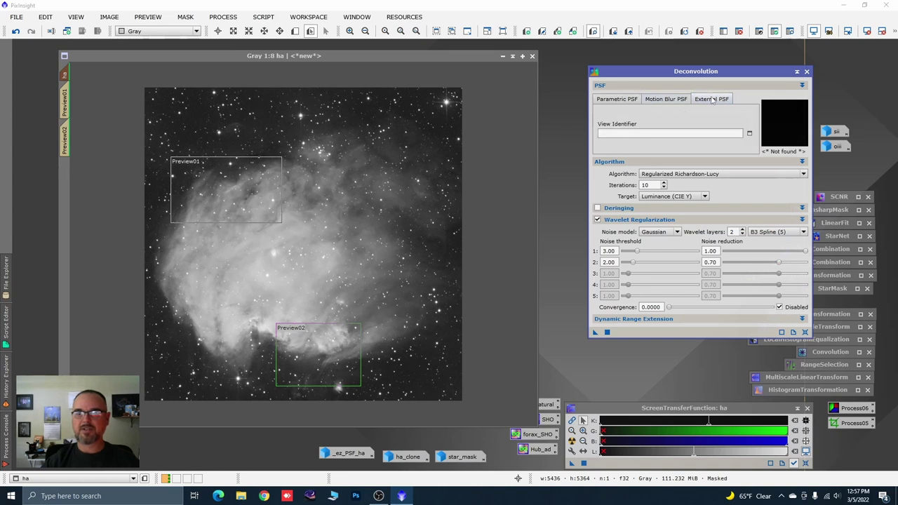
click(750, 133)
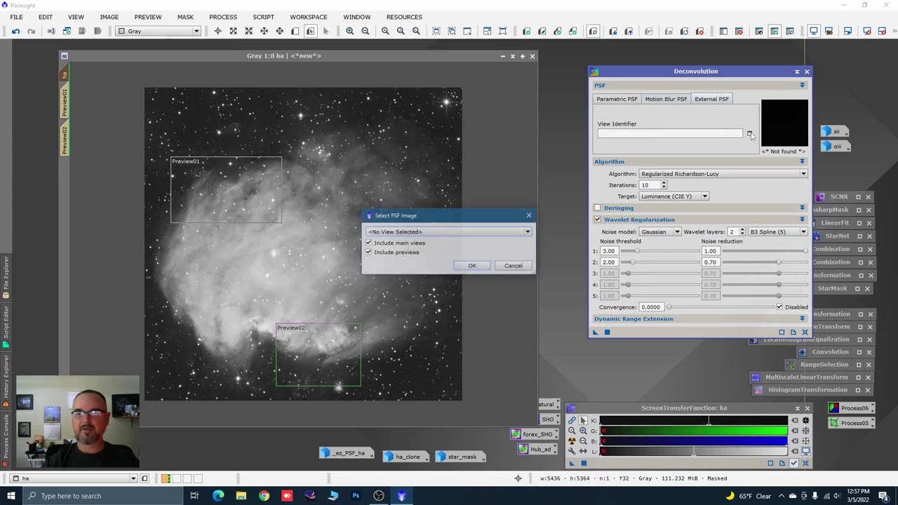
click(529, 232)
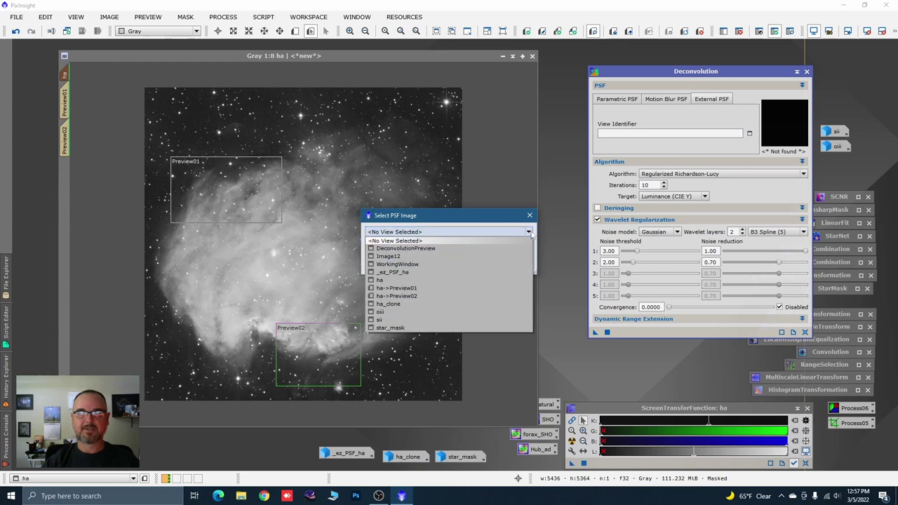
click(399, 274)
click(470, 265)
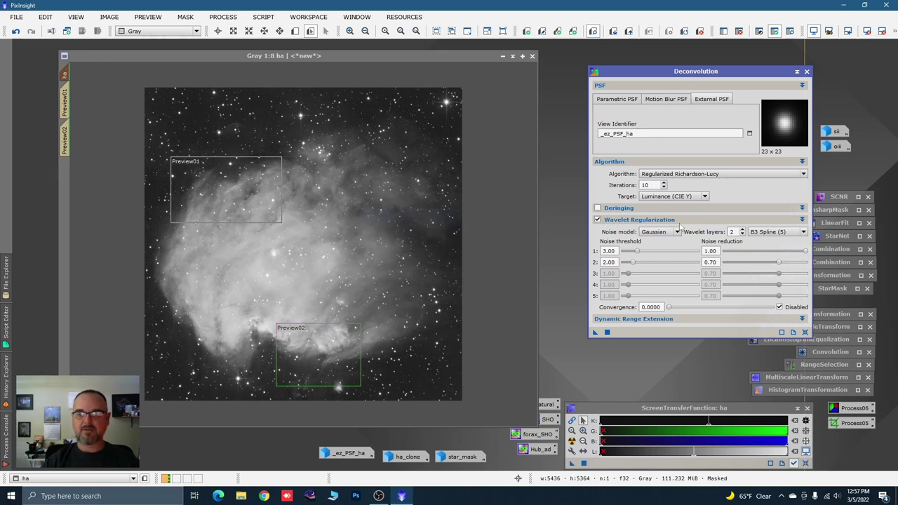
Set the wavelet regularization to 3 layers with noise thresholds of about 11.4, 7.80 and 5.20
click(742, 230)
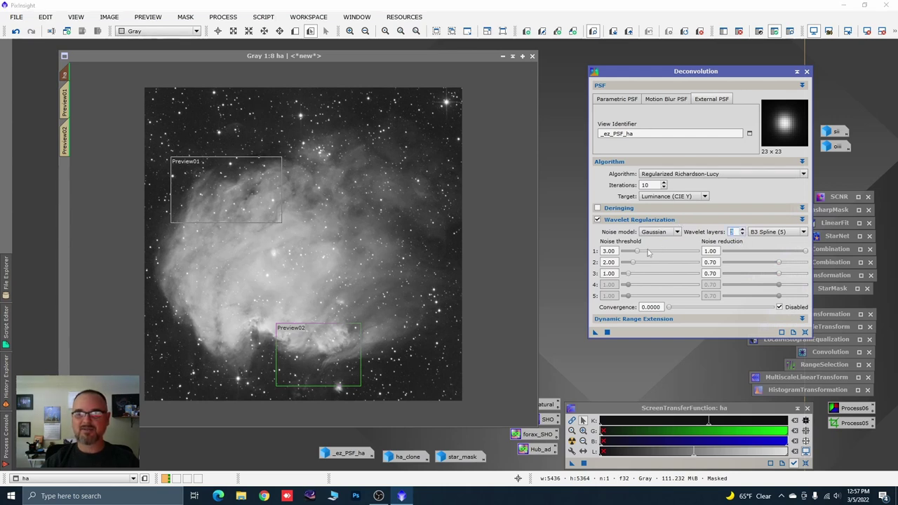
drag(637, 251, 646, 275)
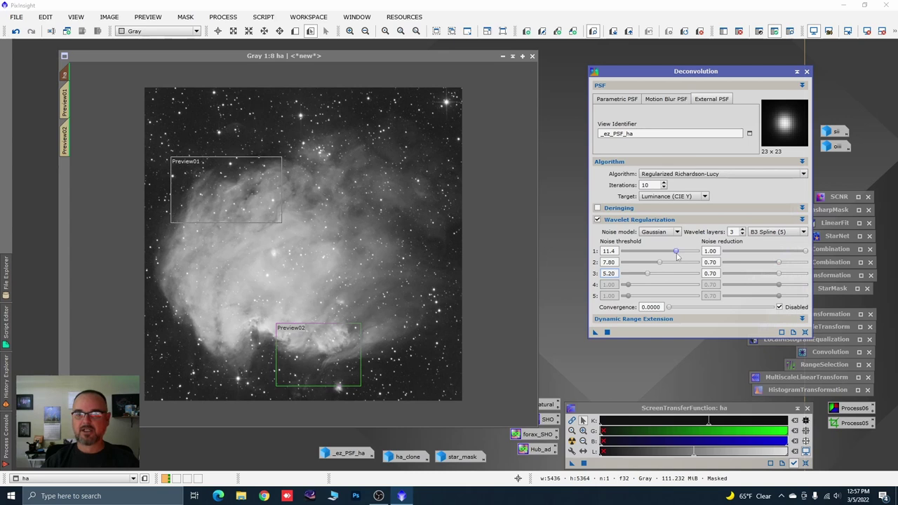
click(802, 219)
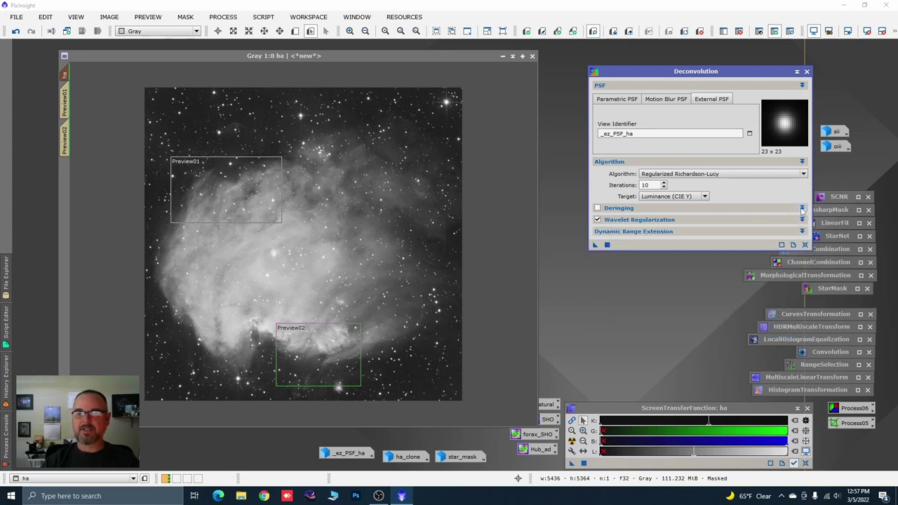
Enable deringing with global dark at 0.0100 and local deringing supported by star_mask
click(802, 208)
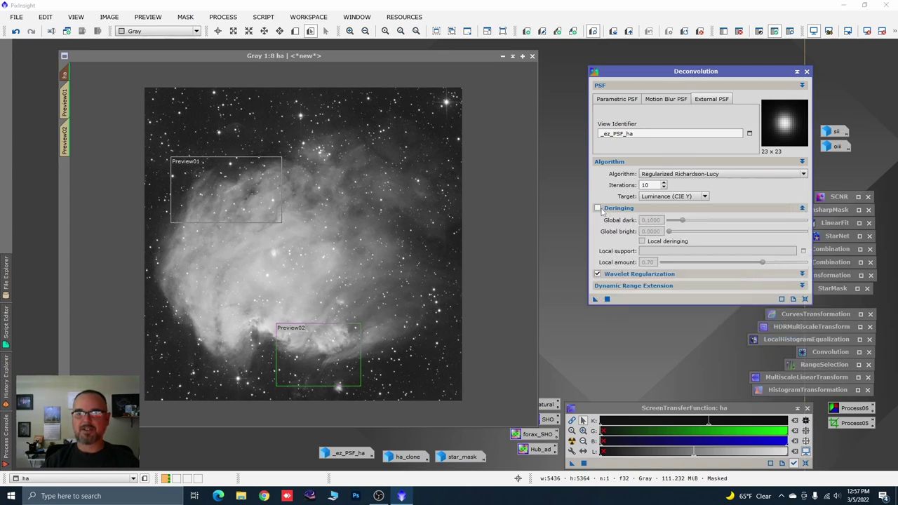
click(598, 209)
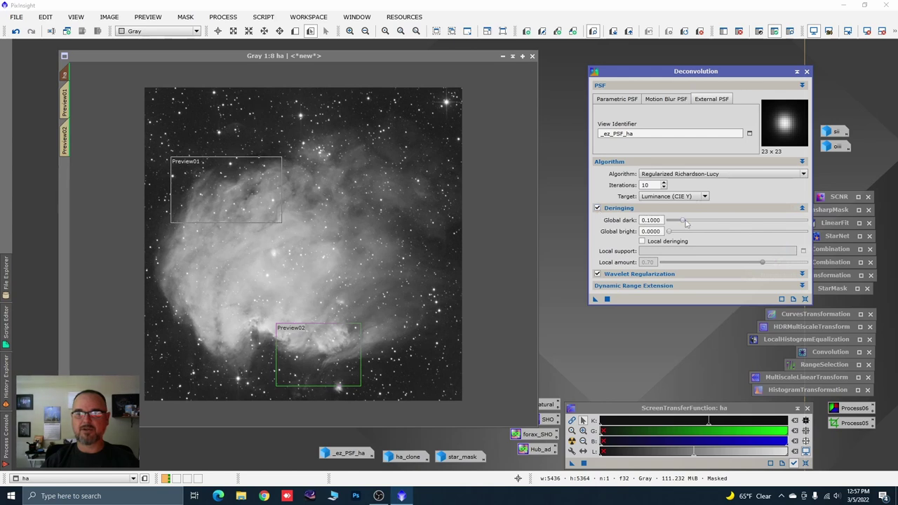
drag(682, 221, 671, 225)
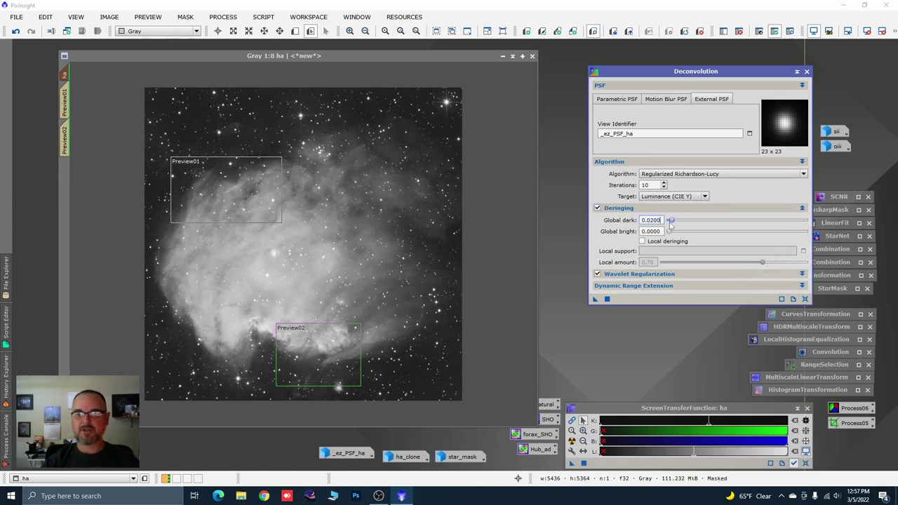
click(642, 242)
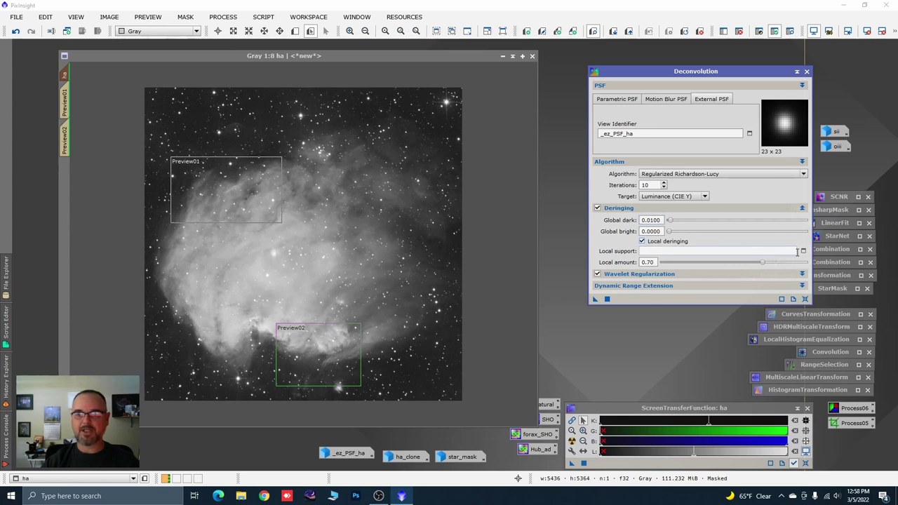
click(803, 251)
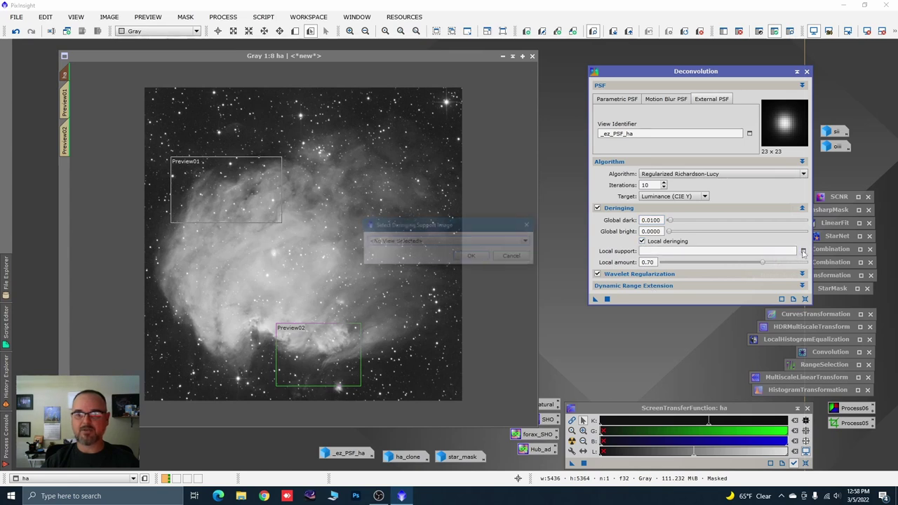
click(529, 241)
click(391, 321)
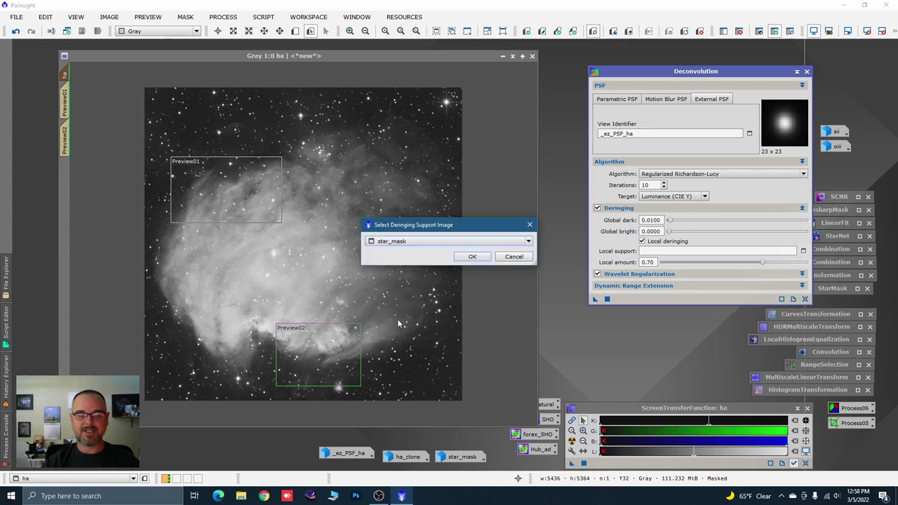
click(473, 256)
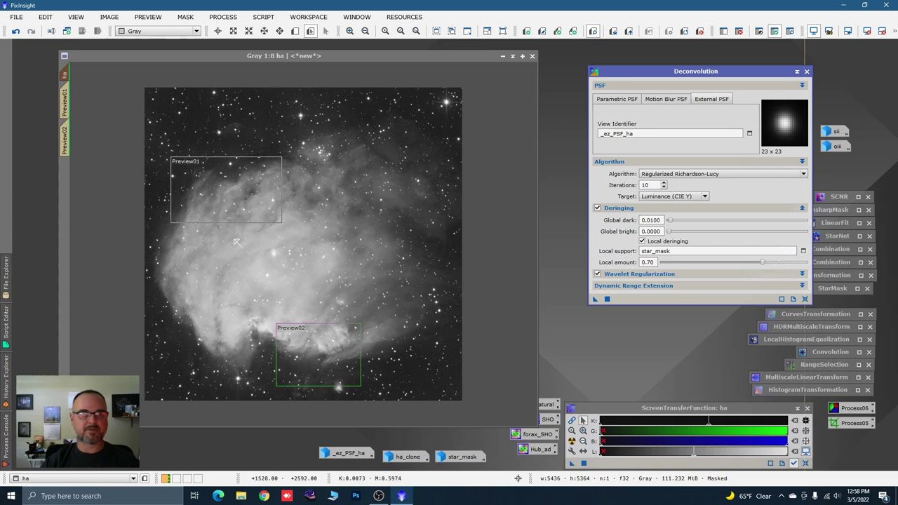
Set the deconvolution to 20 iterations and test it on Preview02 of the ha image
click(64, 137)
scroll(254, 228, down, 2)
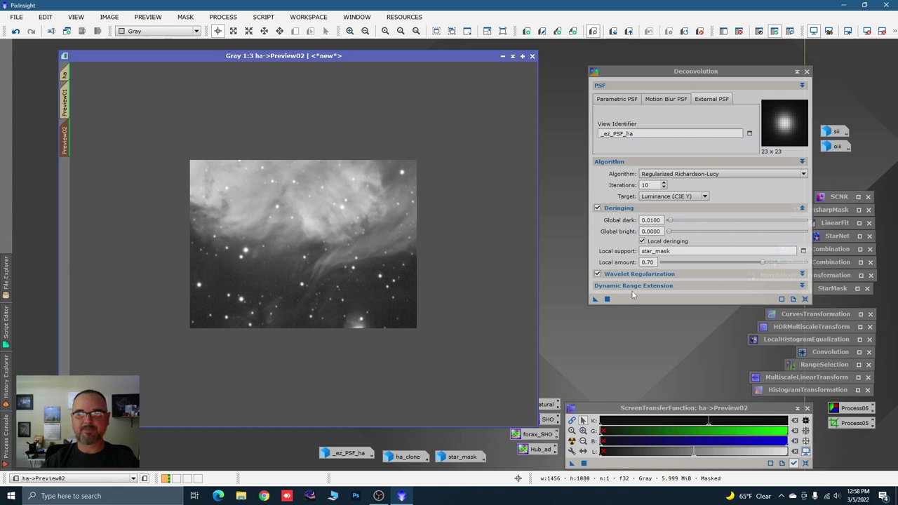
click(652, 186)
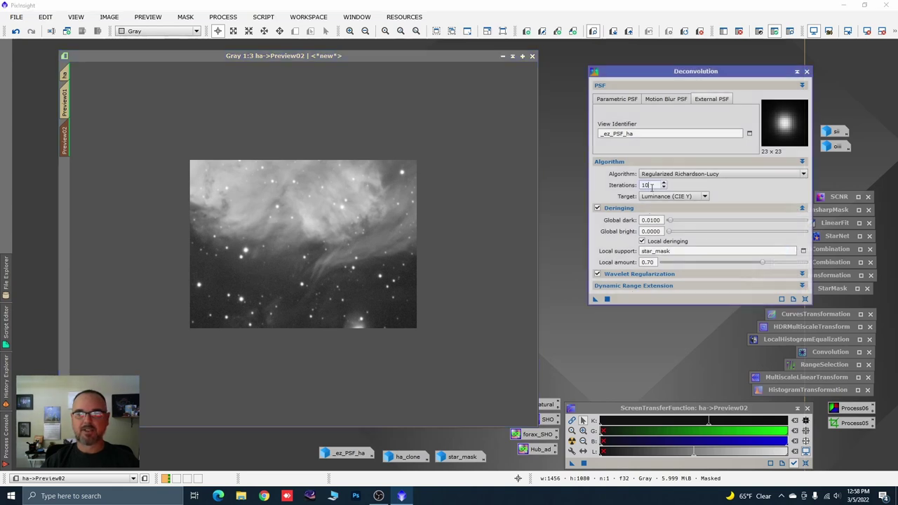
text(2)
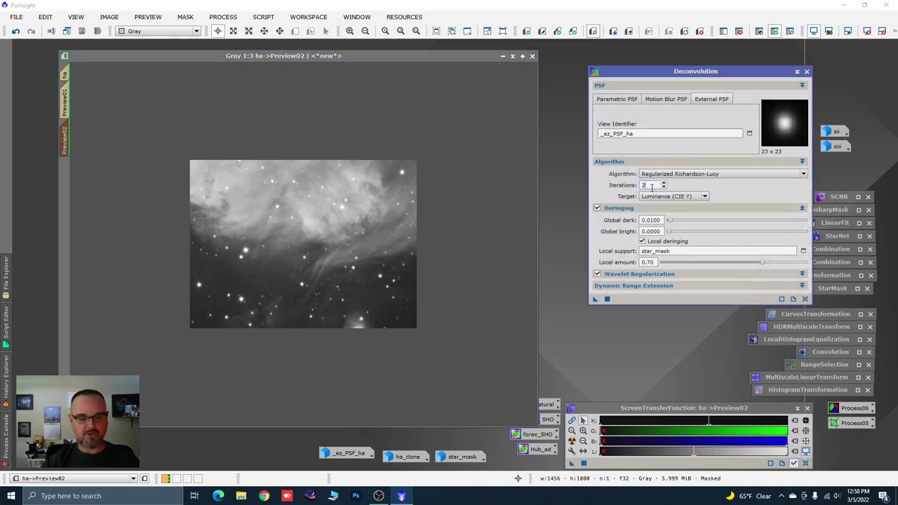
text(0)
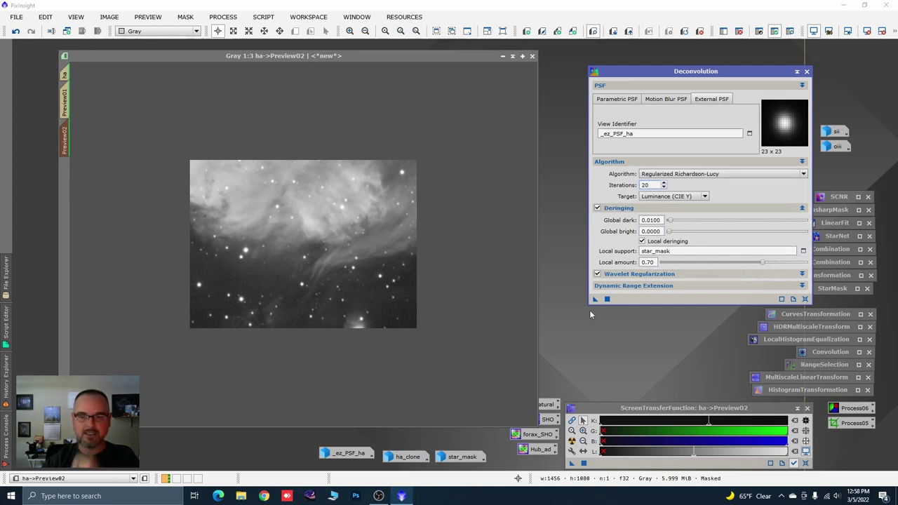
drag(595, 299, 372, 250)
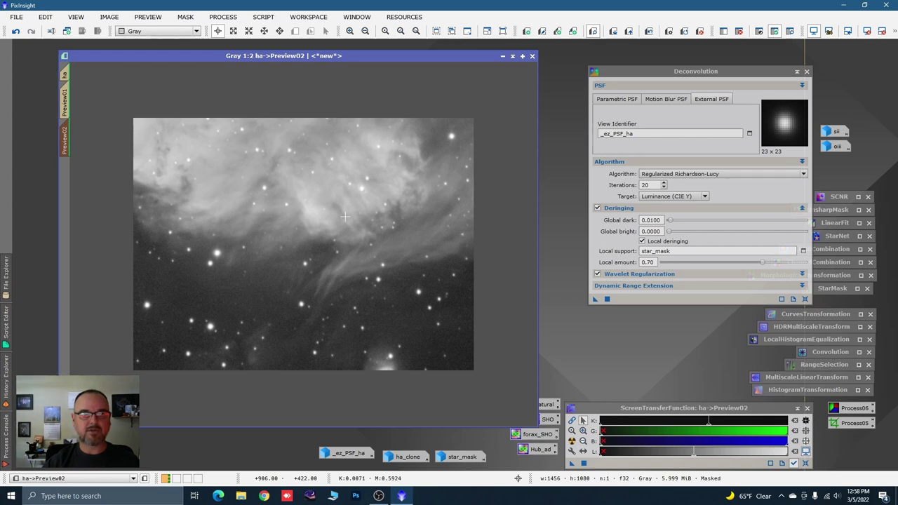
Set the deringing global dark value to 0.0200 and rerun the deconvolution on Preview02
scroll(362, 179, up, 1)
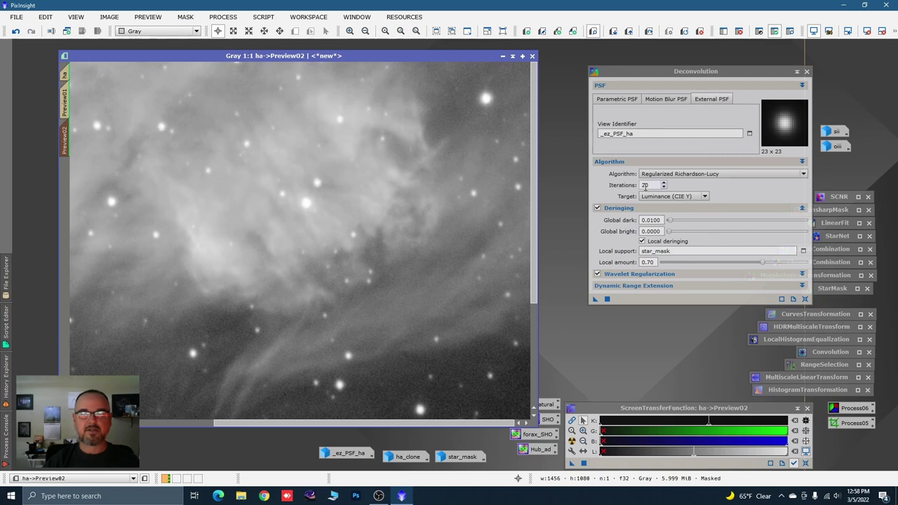
click(671, 221)
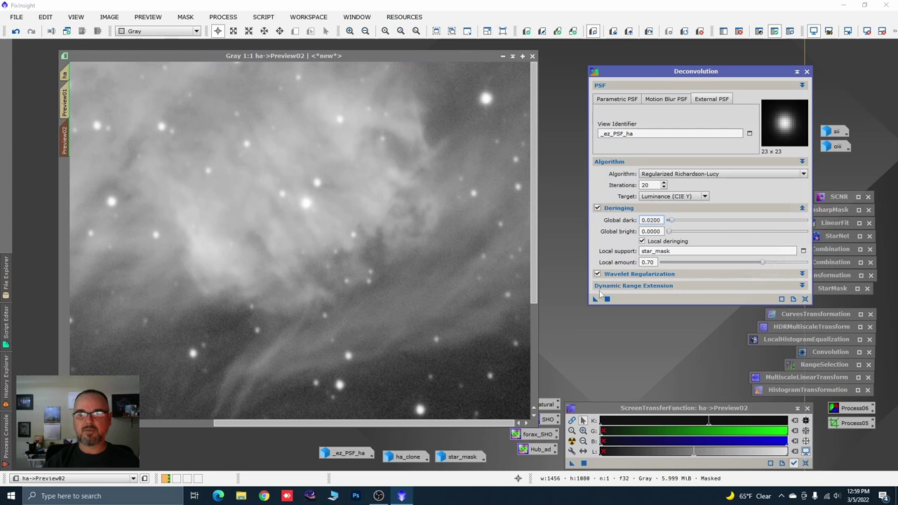
drag(595, 300, 462, 266)
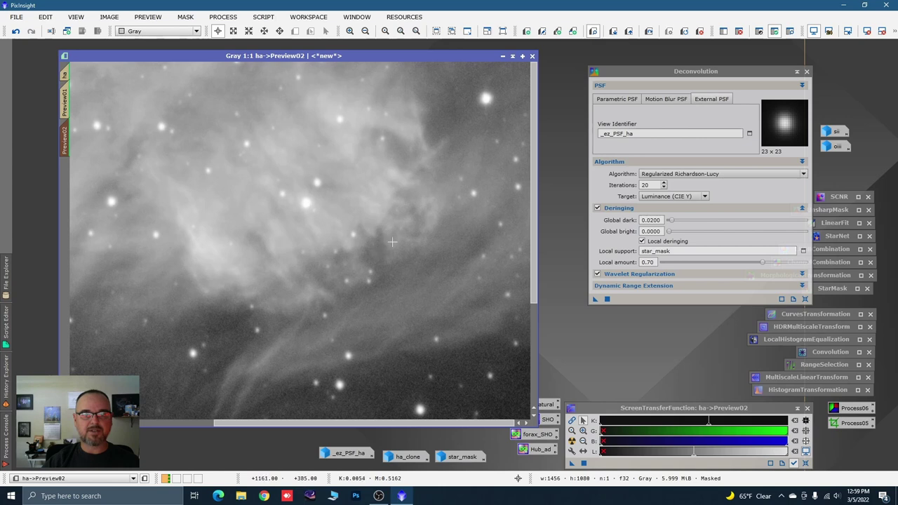
scroll(412, 219, down, 2)
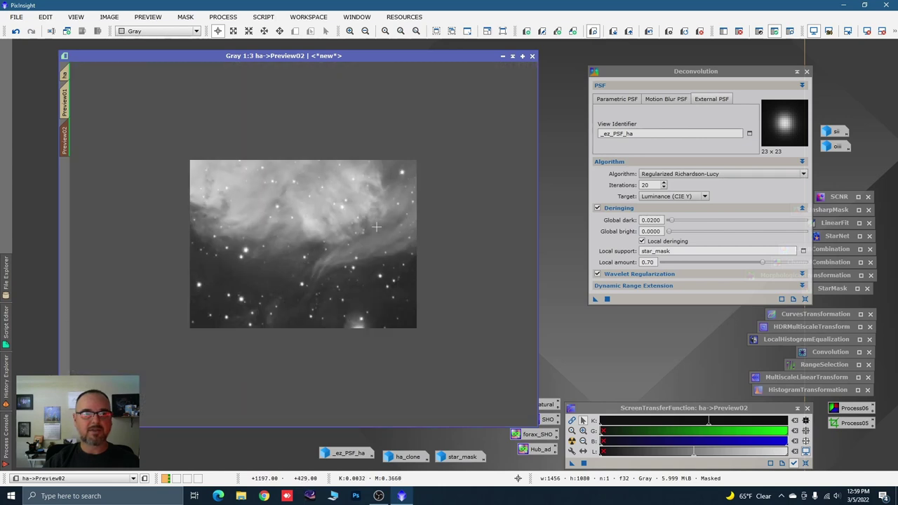
Test the same deconvolution settings on Preview01 and inspect its stars and nebula detail
click(64, 102)
scroll(358, 188, down, 2)
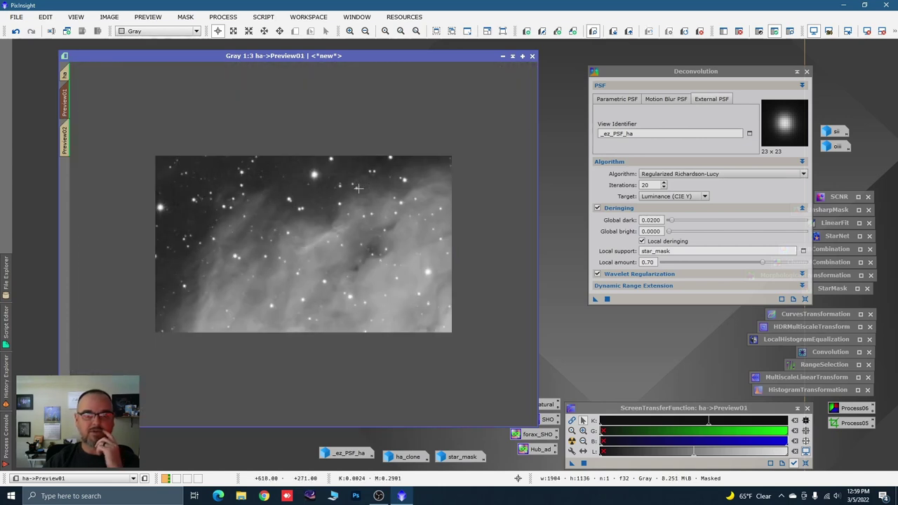
drag(596, 299, 358, 293)
scroll(421, 289, up, 1)
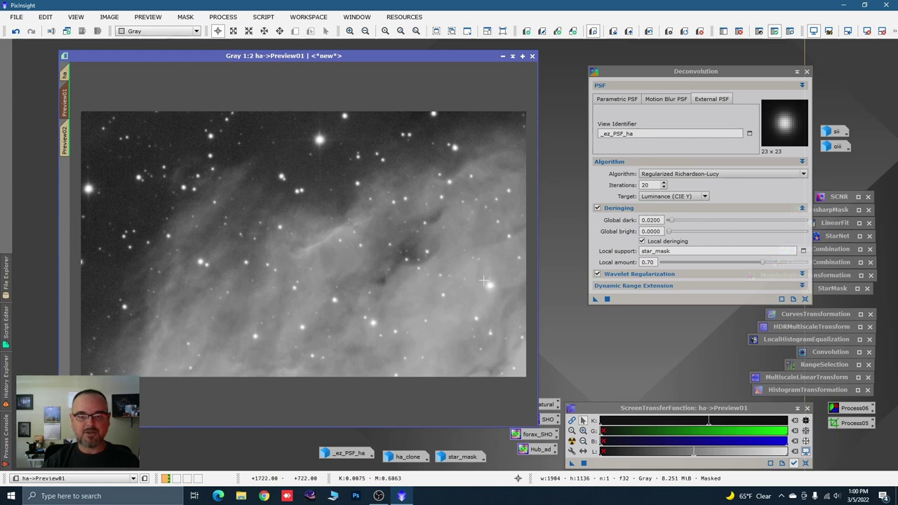
Set the deconvolution to 15 iterations and apply it to the full ha image
click(654, 185)
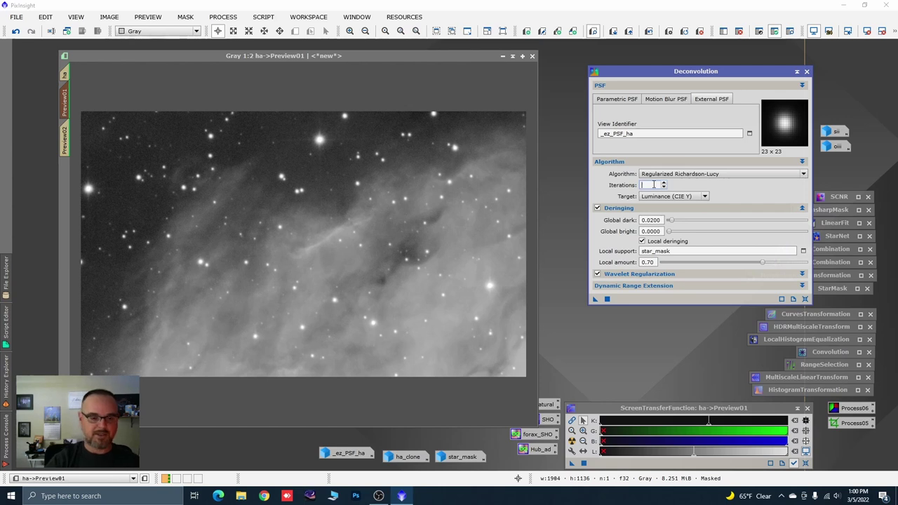
key(BackSpace)
key(BackSpace)
text(15)
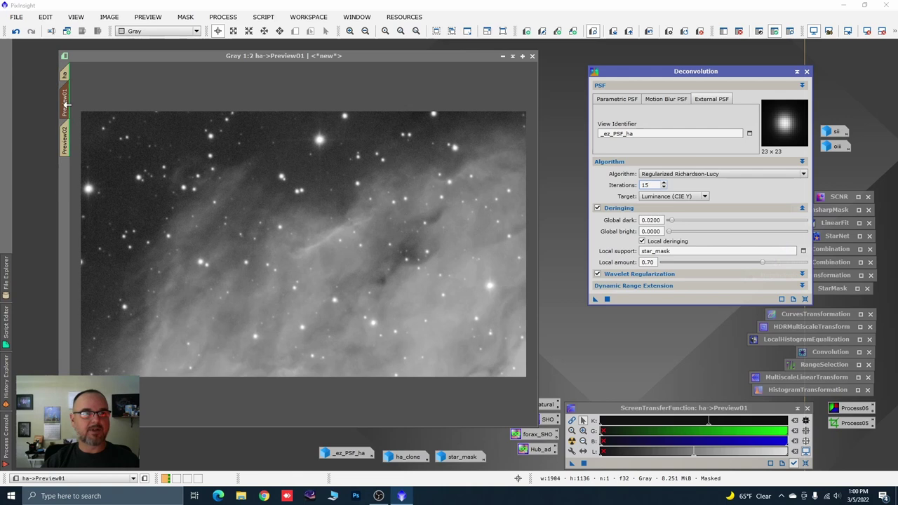
click(347, 220)
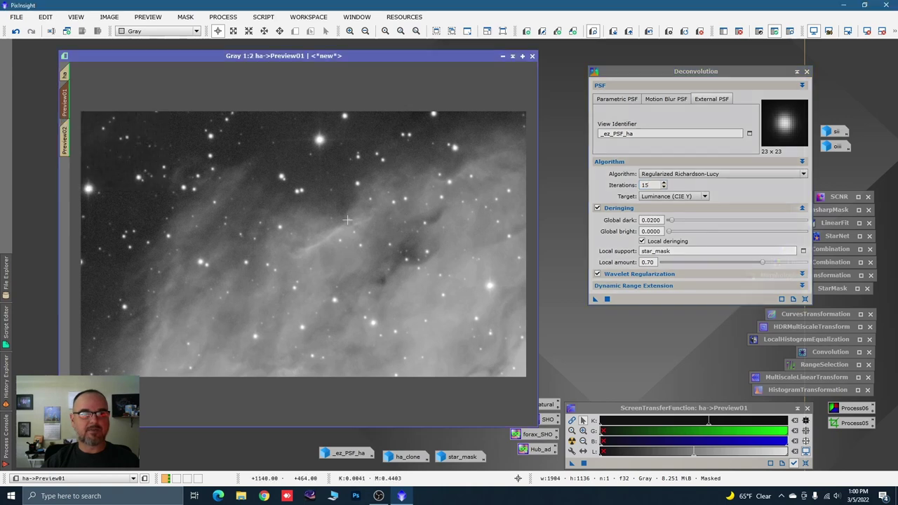
click(65, 75)
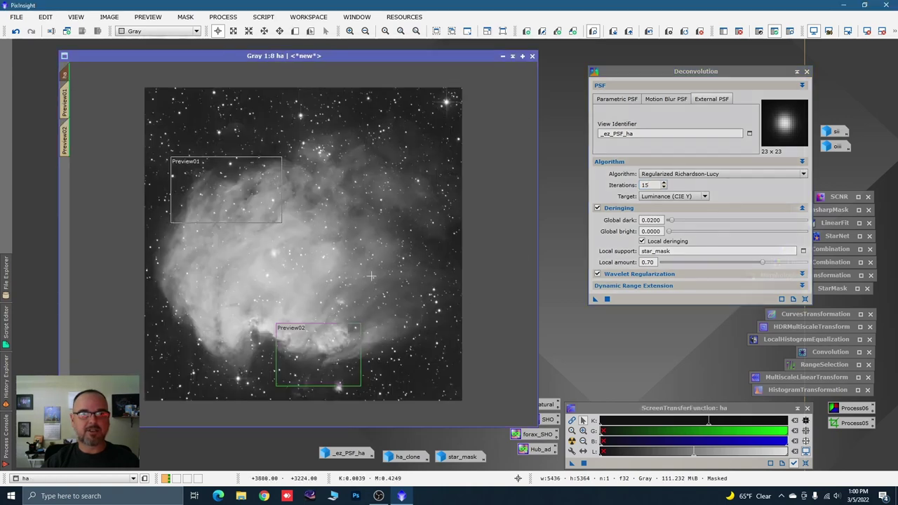
drag(595, 300, 433, 327)
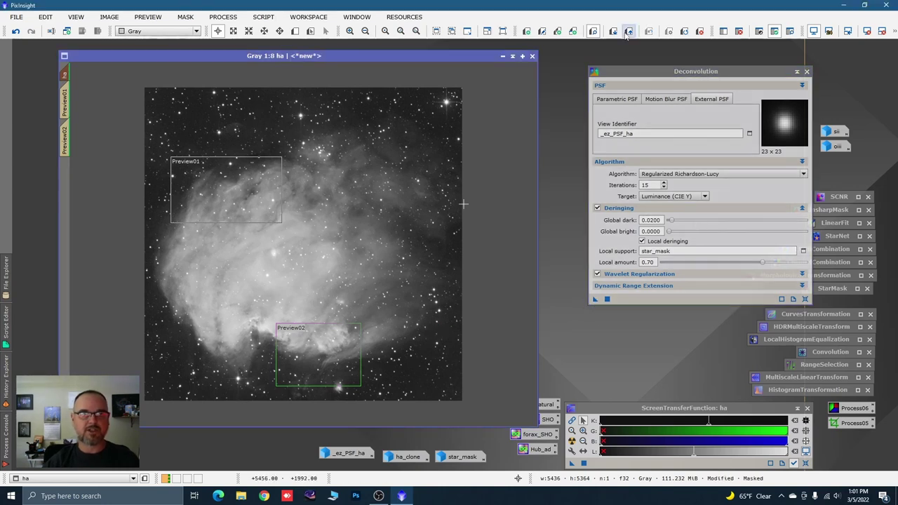
Put away the Deconvolution window and delete all previews from the ha image
click(801, 72)
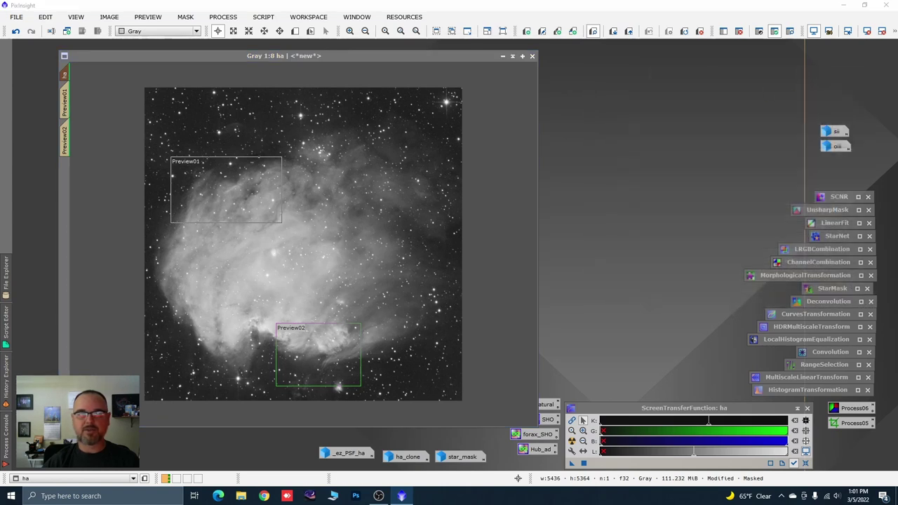
click(147, 19)
click(171, 204)
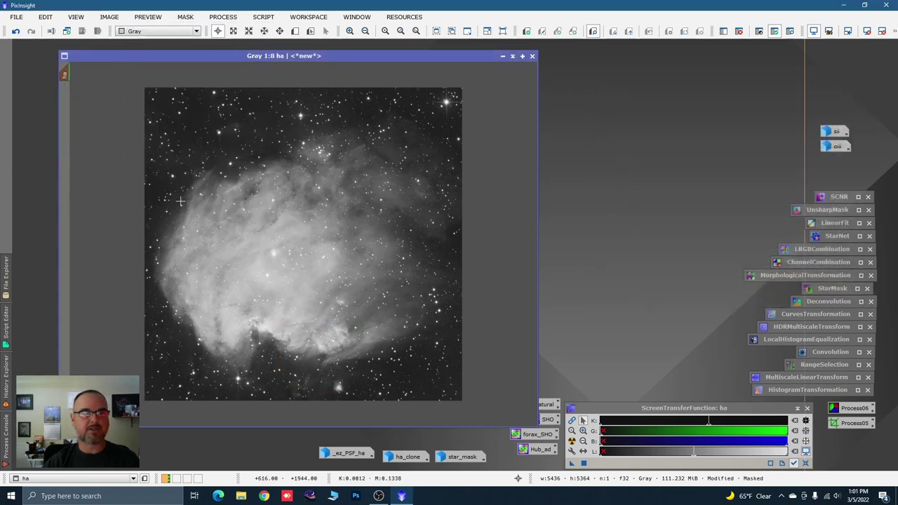
Remove the mask from the ha image
right_click(294, 198)
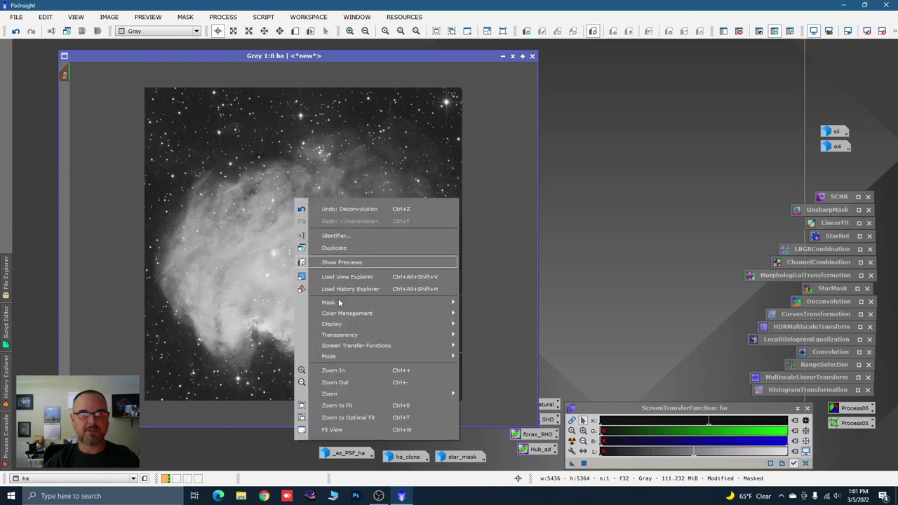
mouse_move(339, 302)
click(489, 319)
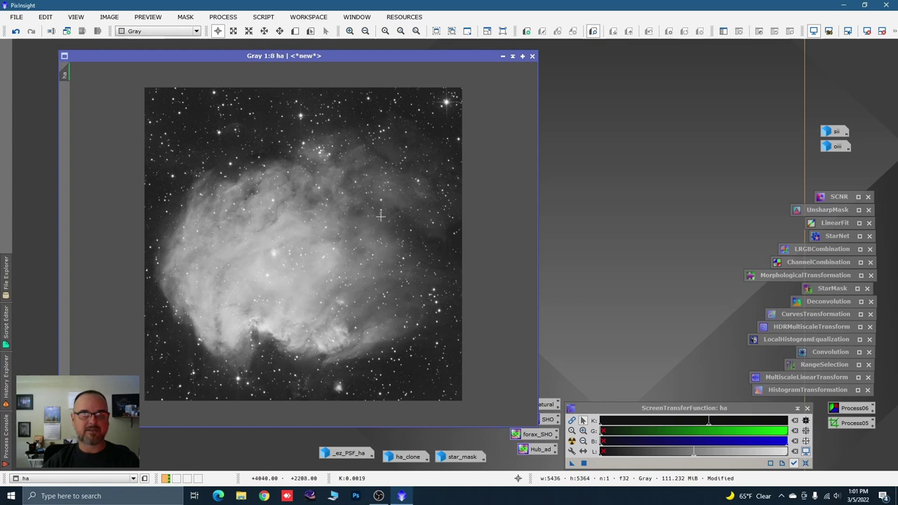
Run the EZ Denoise script on the ha image with TGVDenoise enabled and its current settings
click(266, 19)
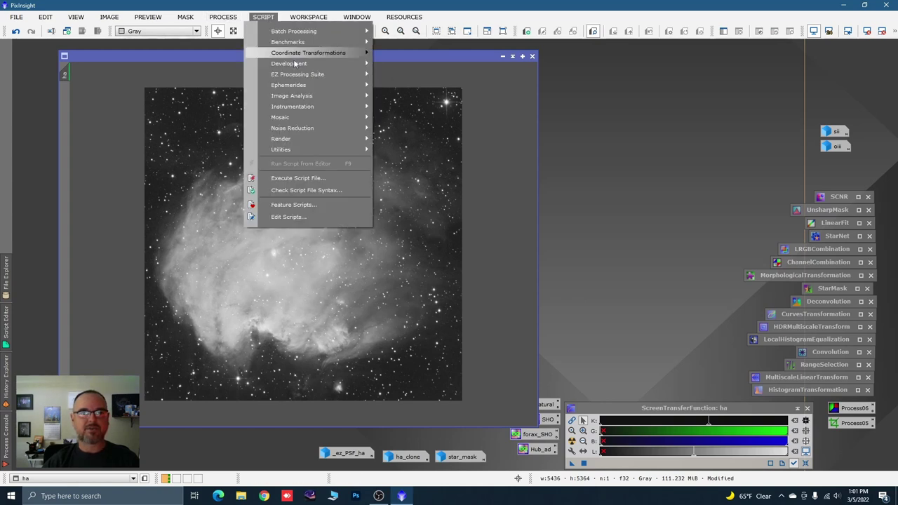
mouse_move(316, 76)
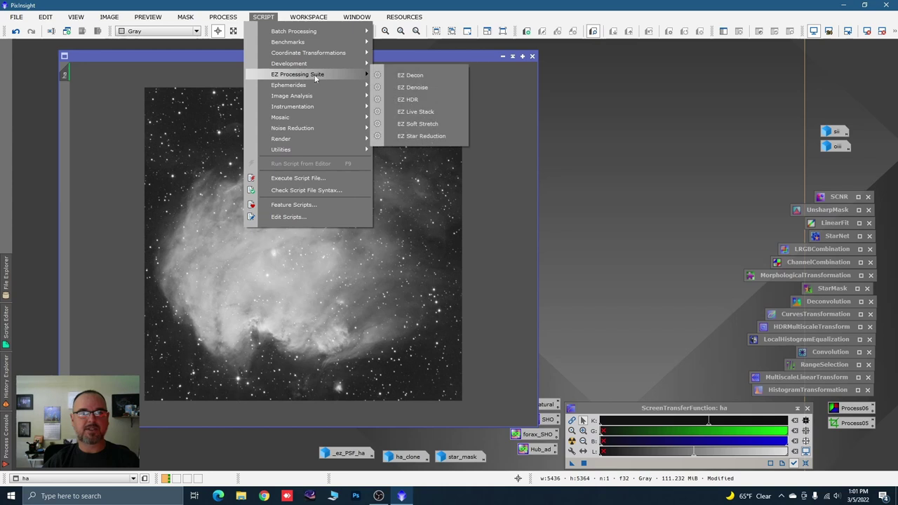
click(412, 89)
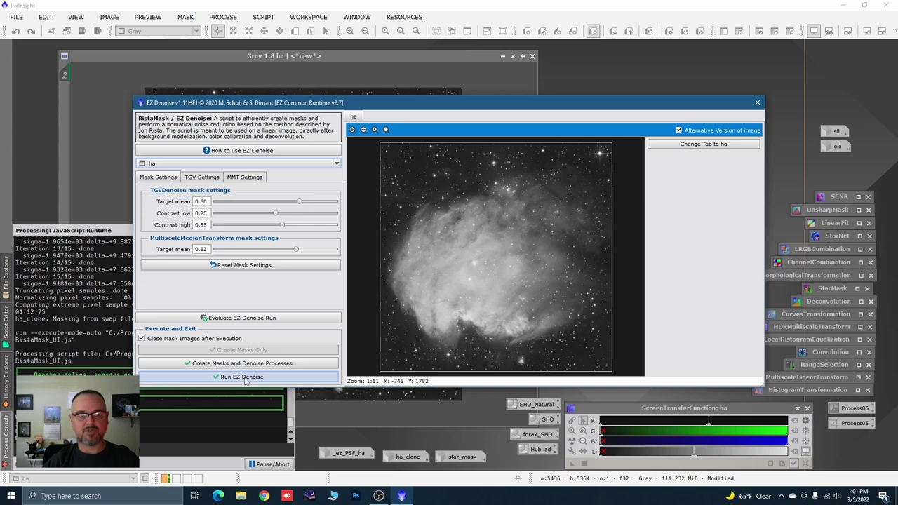
click(202, 178)
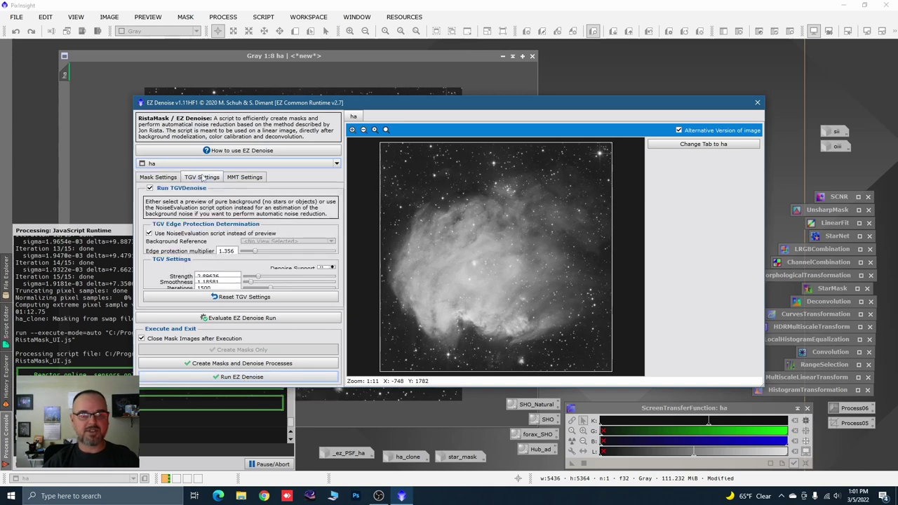
drag(375, 72, 364, 21)
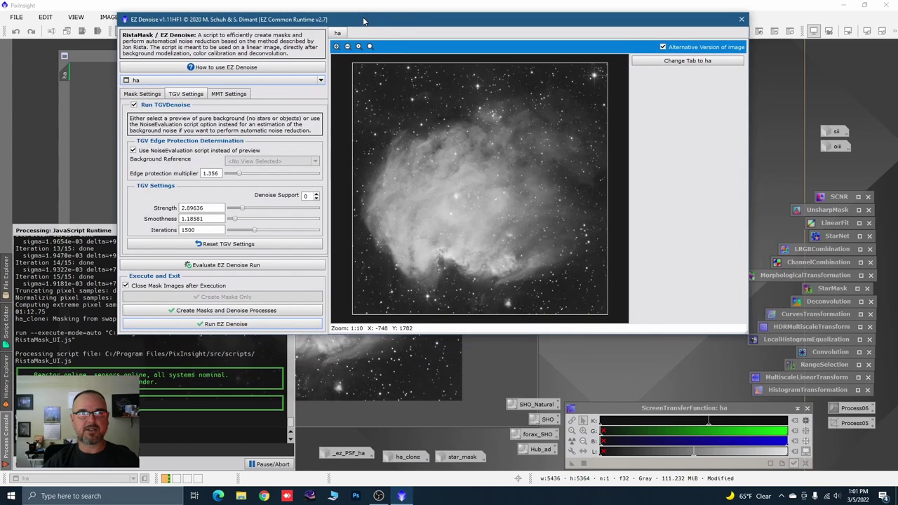
drag(748, 338, 793, 420)
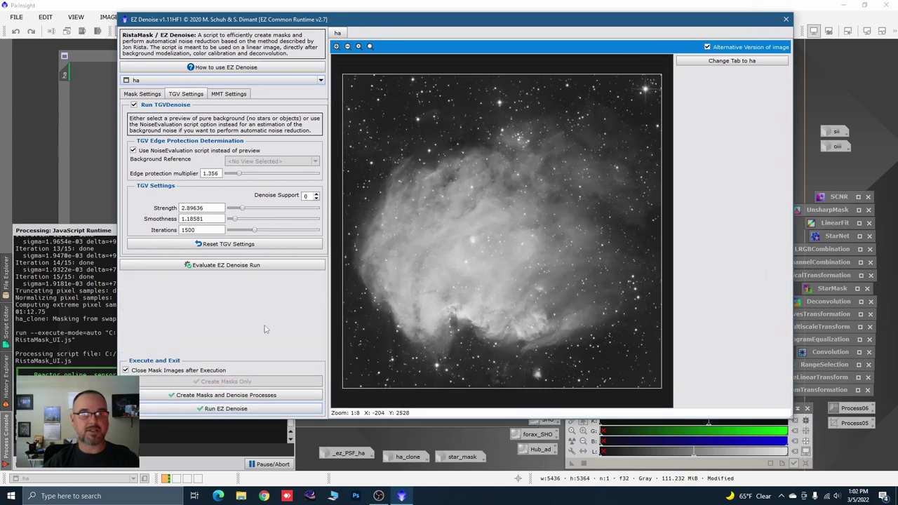
click(226, 409)
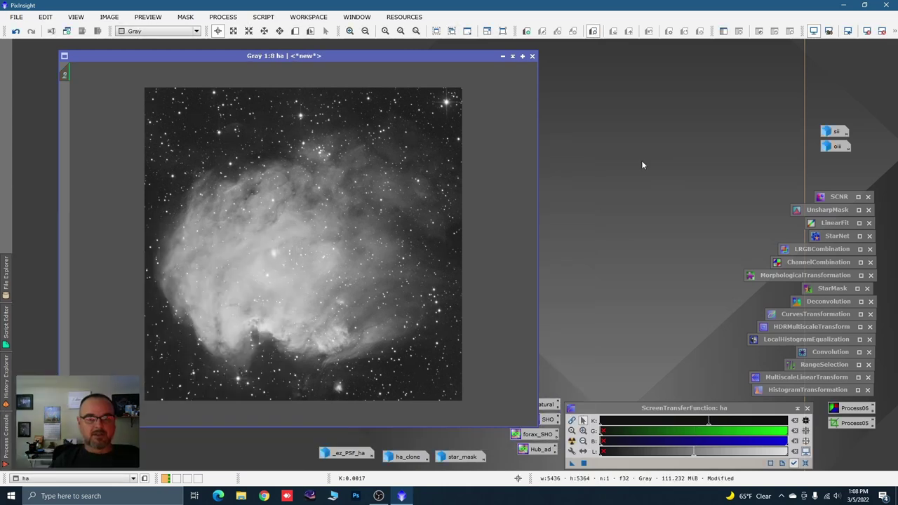
Inspect the denoised ha image, switch off its screen stretch and reposition its window
scroll(149, 125, up, 3)
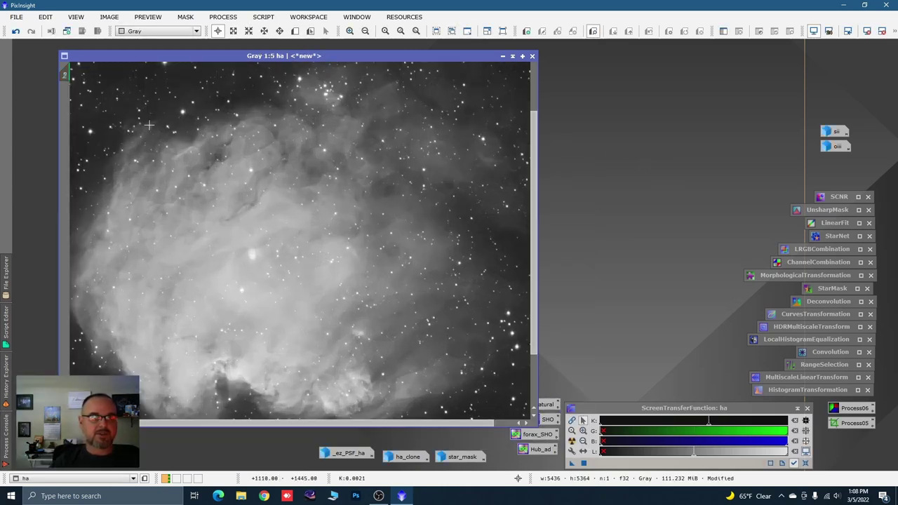
scroll(273, 161, down, 2)
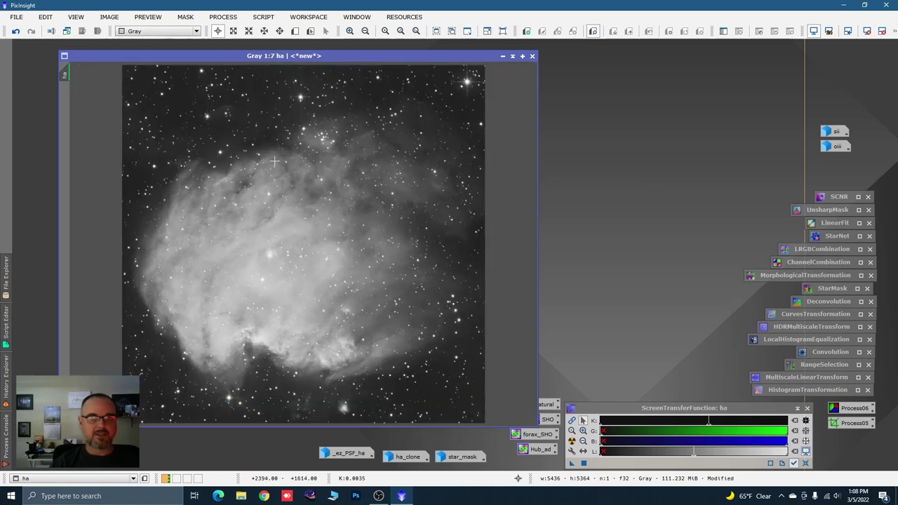
scroll(274, 161, down, 1)
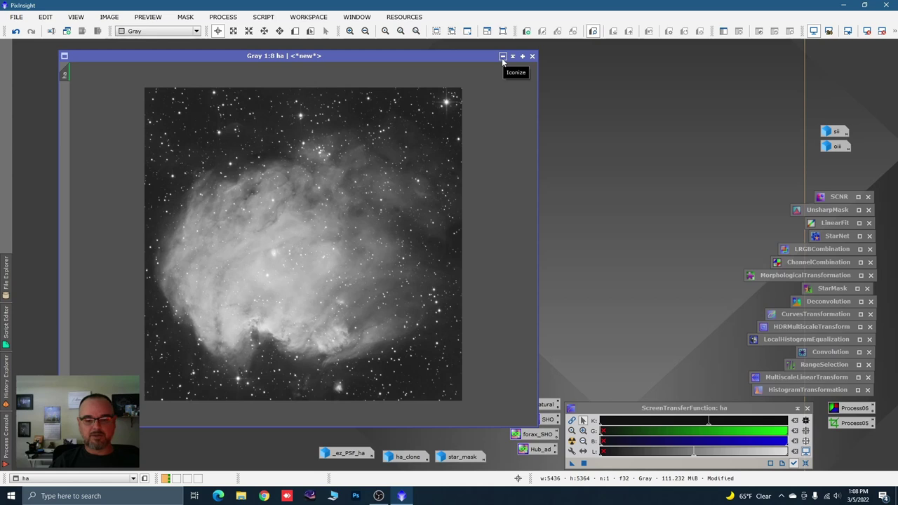
key(ctrl+F11)
drag(361, 57, 345, 58)
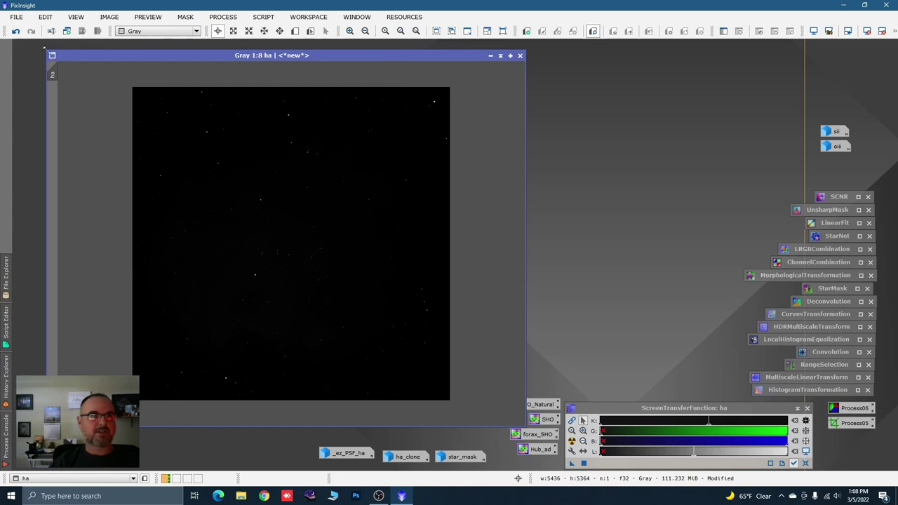
drag(44, 49, 73, 62)
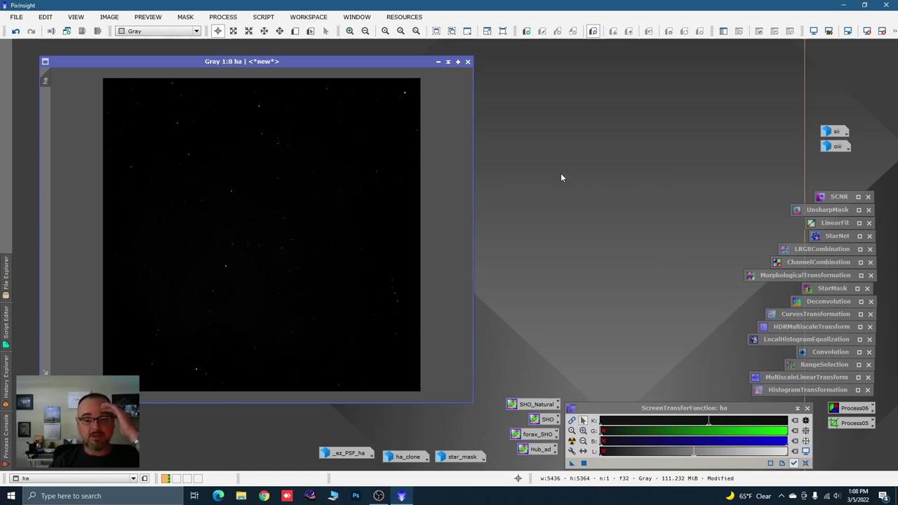
Open HistogramTransformation with a real-time preview and apply a first stretch to ha with midtones at about 0.109
double_click(770, 391)
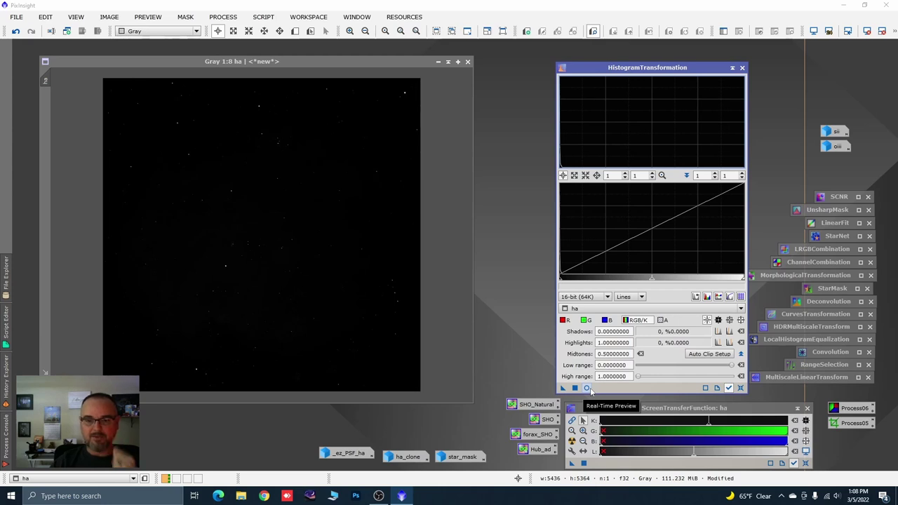
click(587, 390)
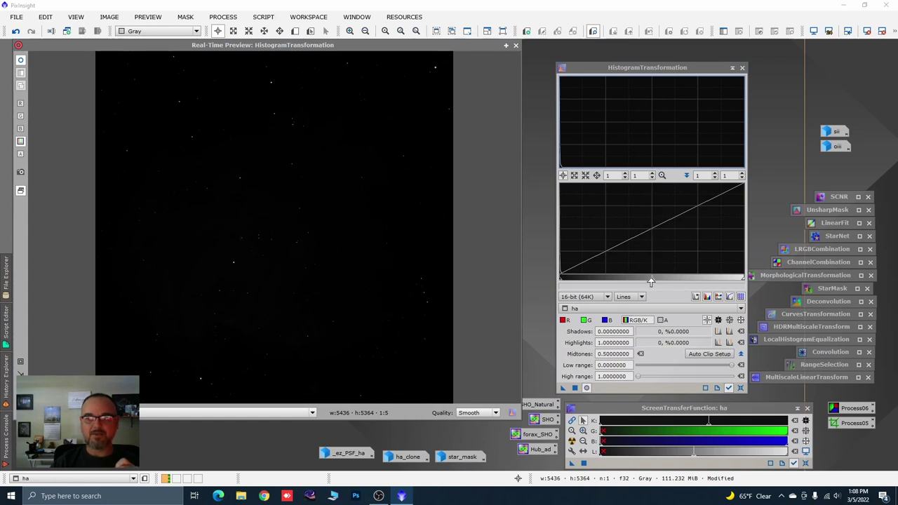
drag(651, 281, 574, 280)
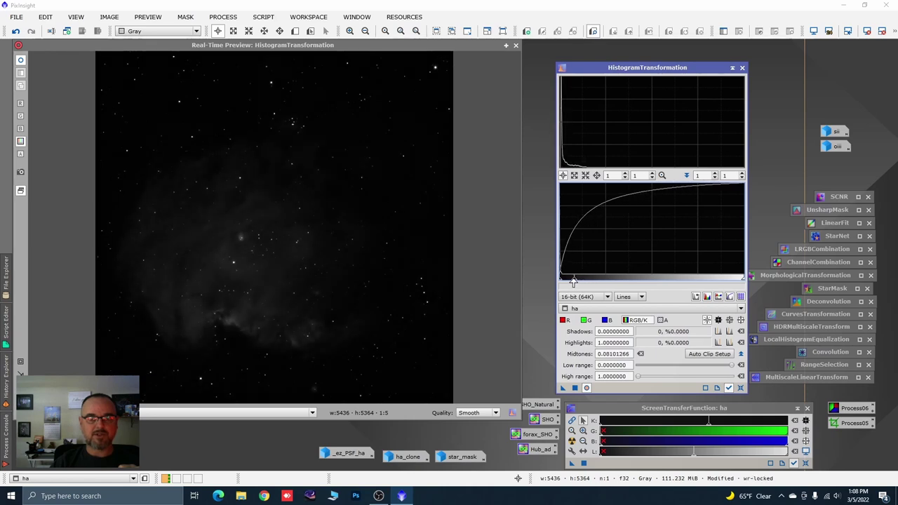
click(741, 388)
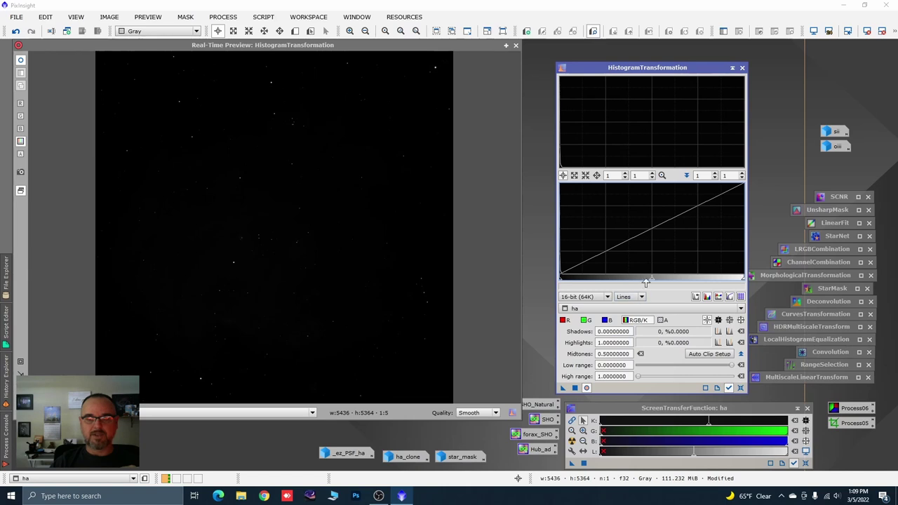
drag(645, 282, 579, 284)
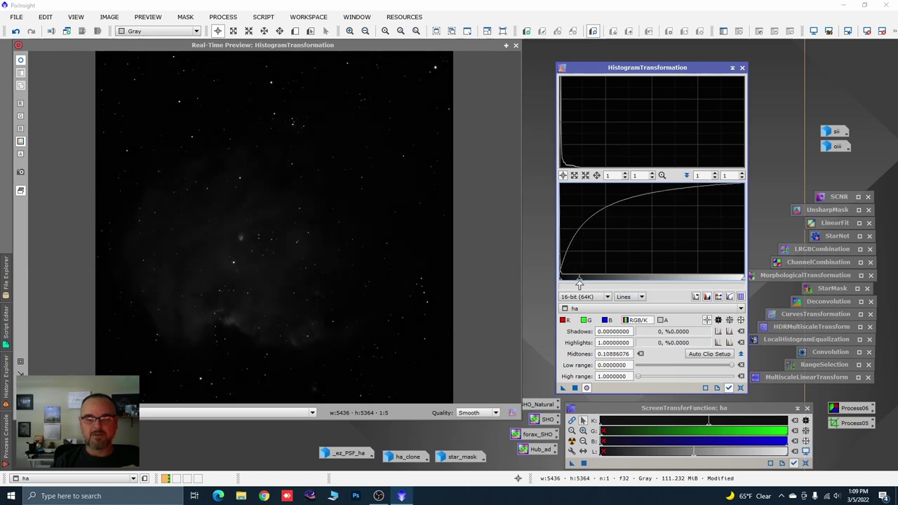
click(574, 388)
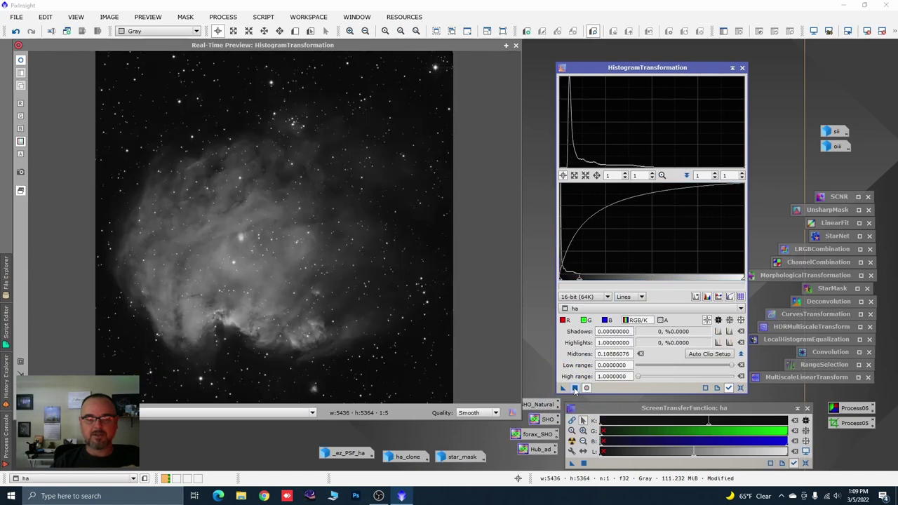
Reset the histogram settings and apply a second stretch to ha with midtones at about 0.139
click(740, 389)
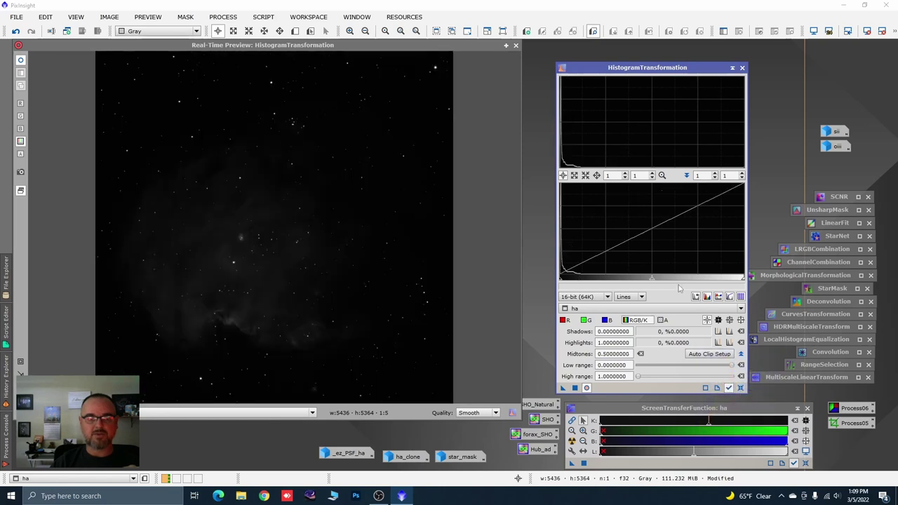
drag(652, 283, 585, 283)
click(575, 388)
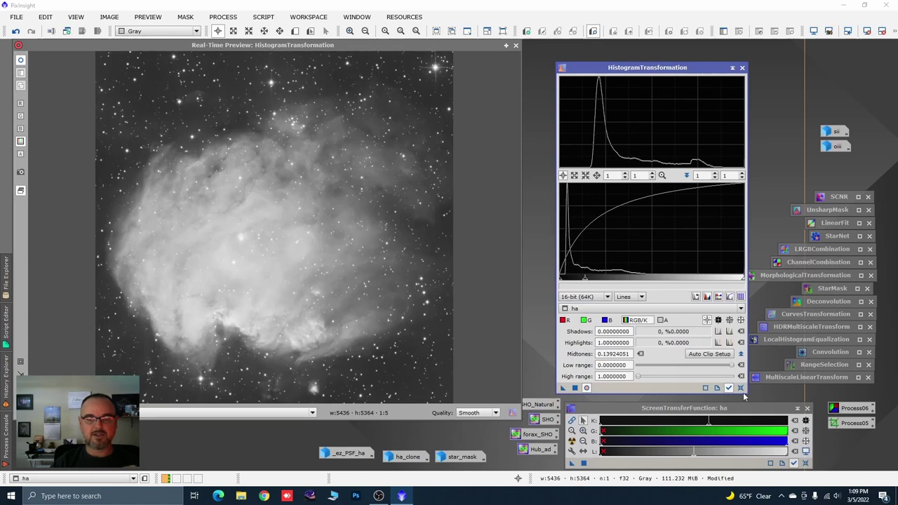
Apply a gentle third stretch to ha with midtones at about 0.420, resetting the histogram settings before and after it
click(741, 388)
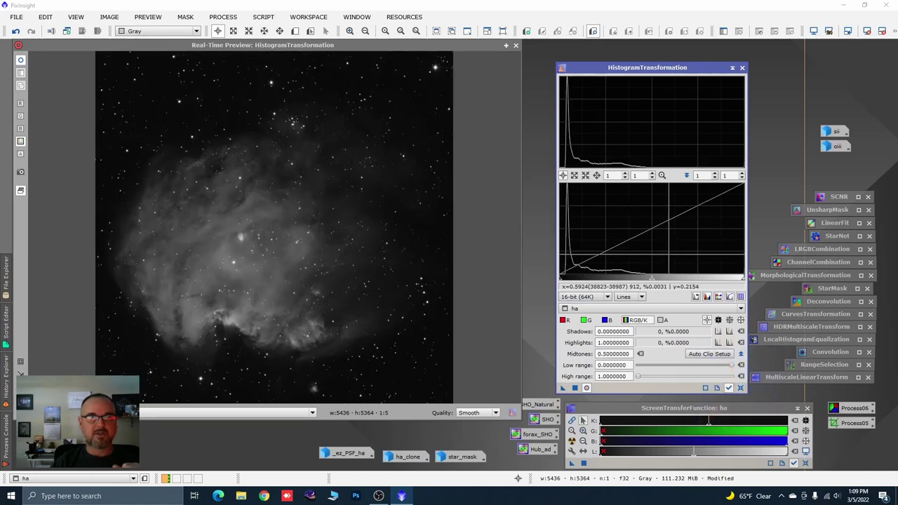
drag(652, 279, 636, 282)
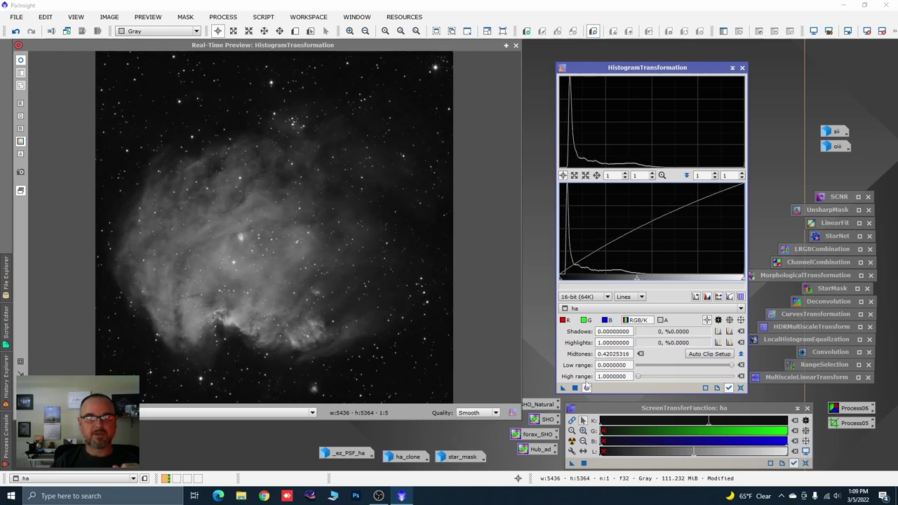
click(575, 388)
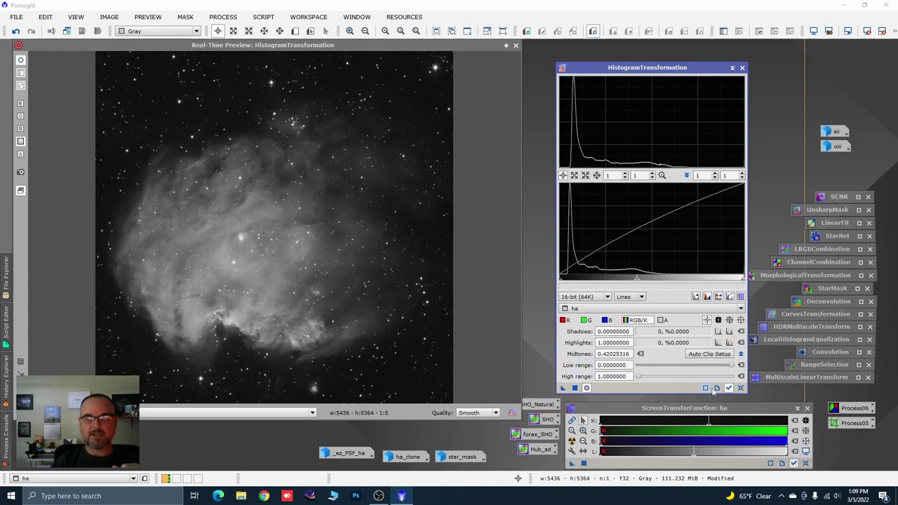
click(740, 388)
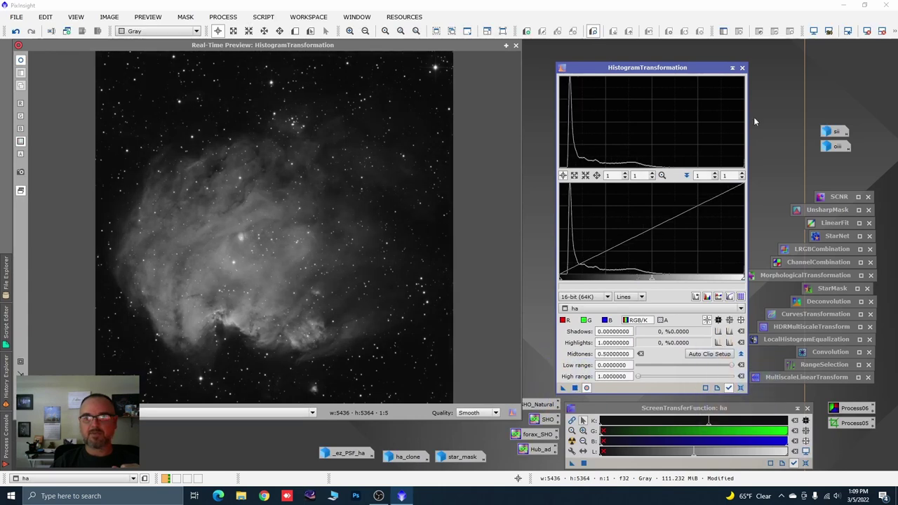
Put away the histogram window, its preview and the ha image, and bring the colour image Image12 into view
click(733, 69)
click(516, 45)
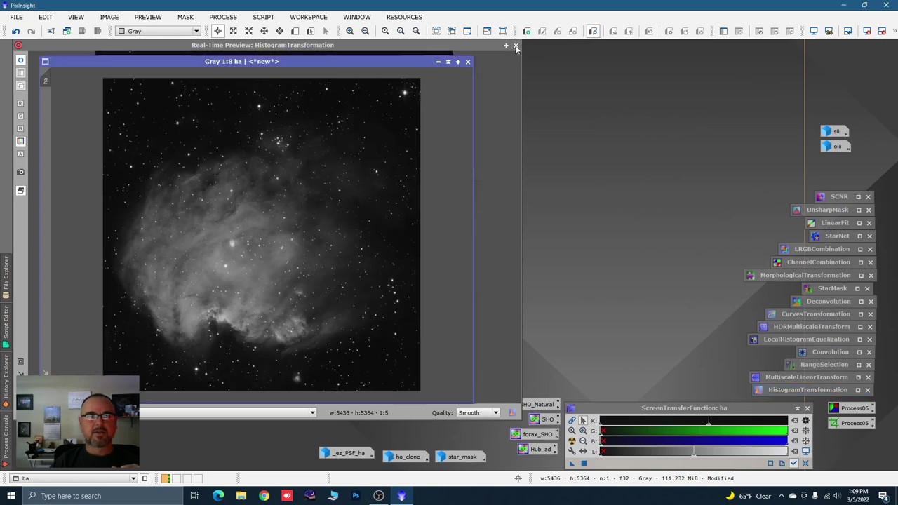
click(439, 62)
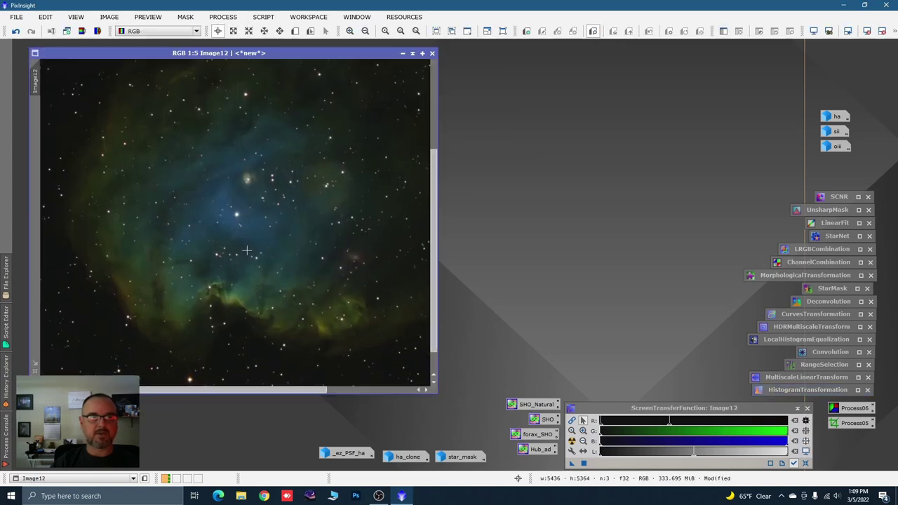
drag(365, 54, 375, 60)
scroll(373, 186, down, 1)
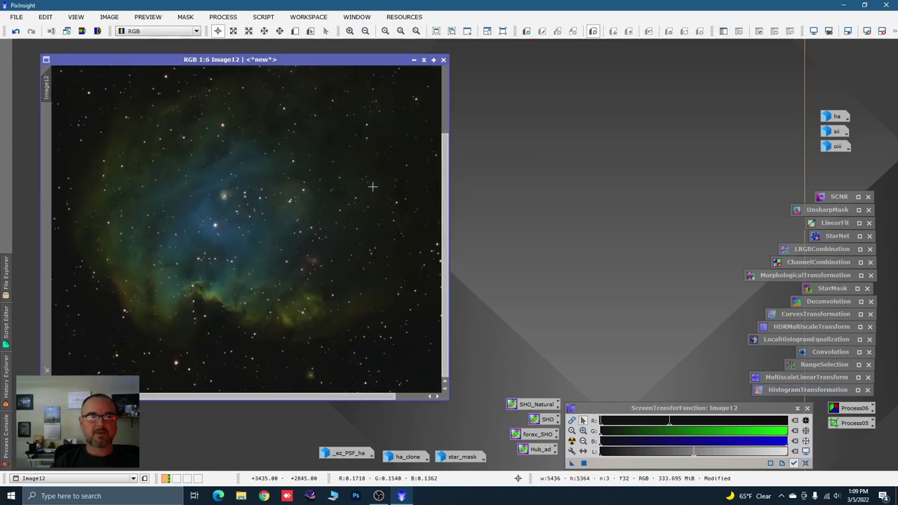
scroll(373, 186, down, 1)
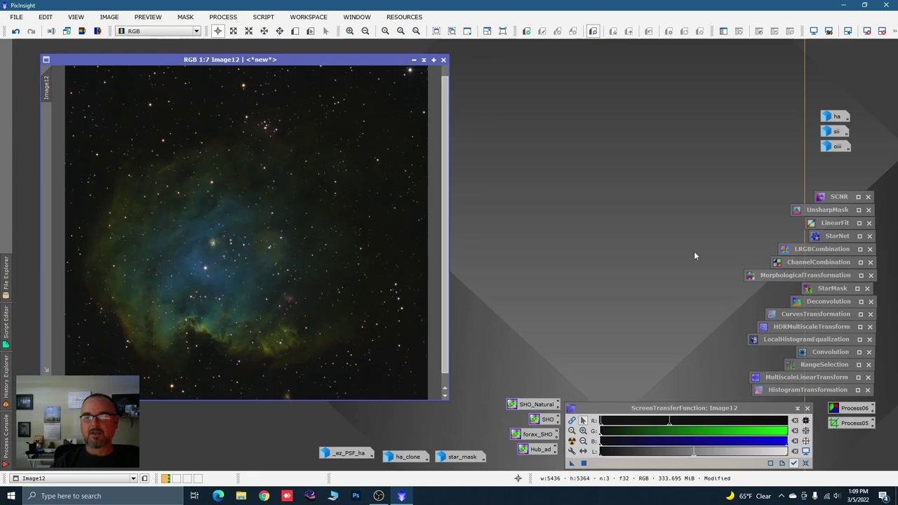
Set up LRGBCombination with ha as the L source and the R, G and B channels disabled
double_click(817, 248)
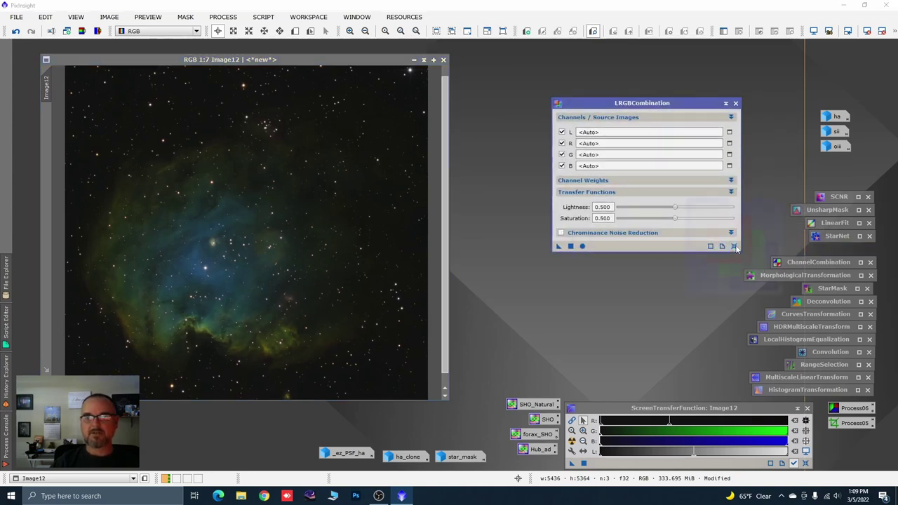
drag(835, 121, 608, 135)
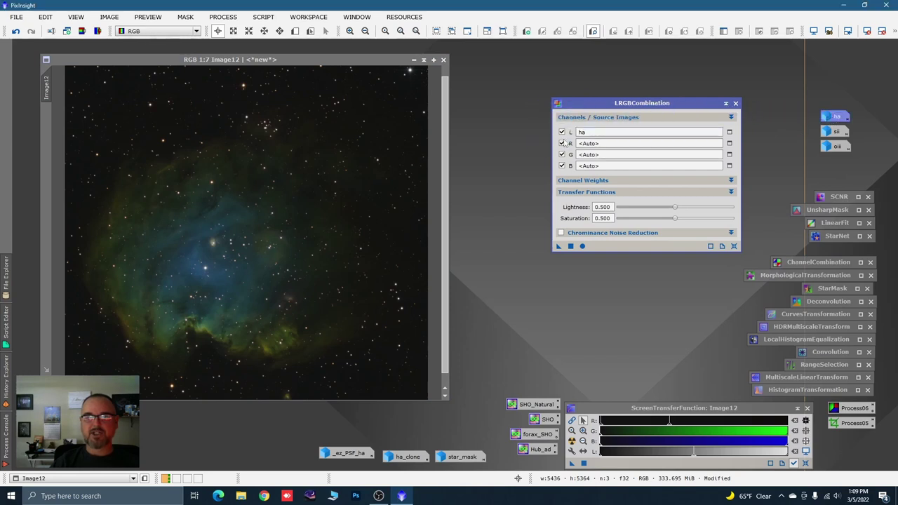
click(562, 143)
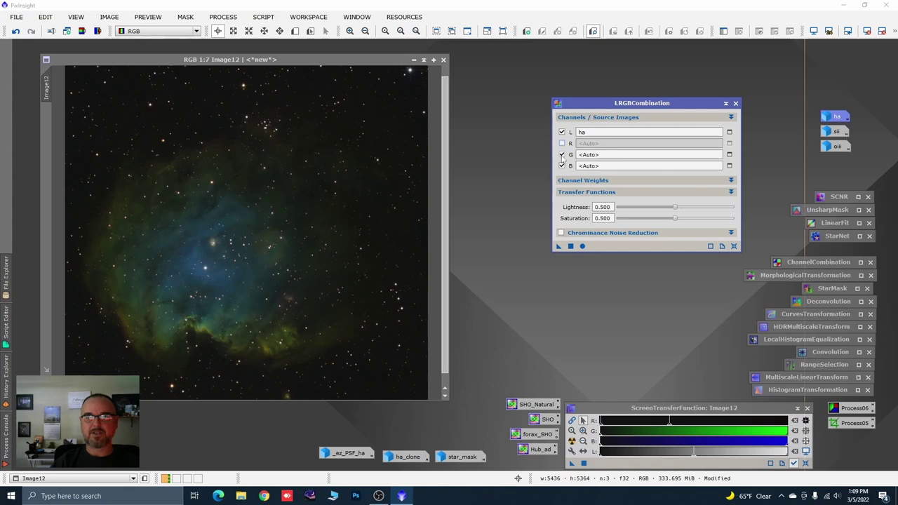
click(562, 154)
click(561, 166)
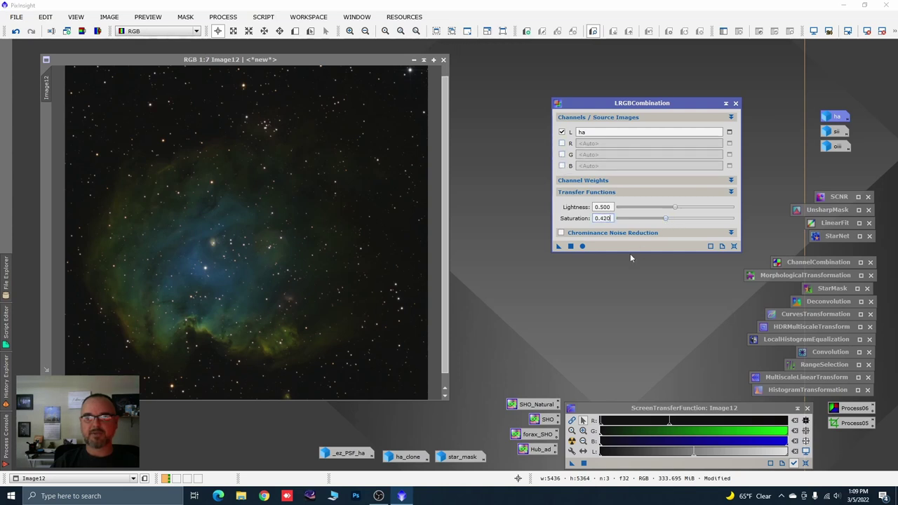
Apply LRGBCombination to Image12 with saturation at 0.420 and chrominance noise reduction enabled, and put its window away
click(609, 219)
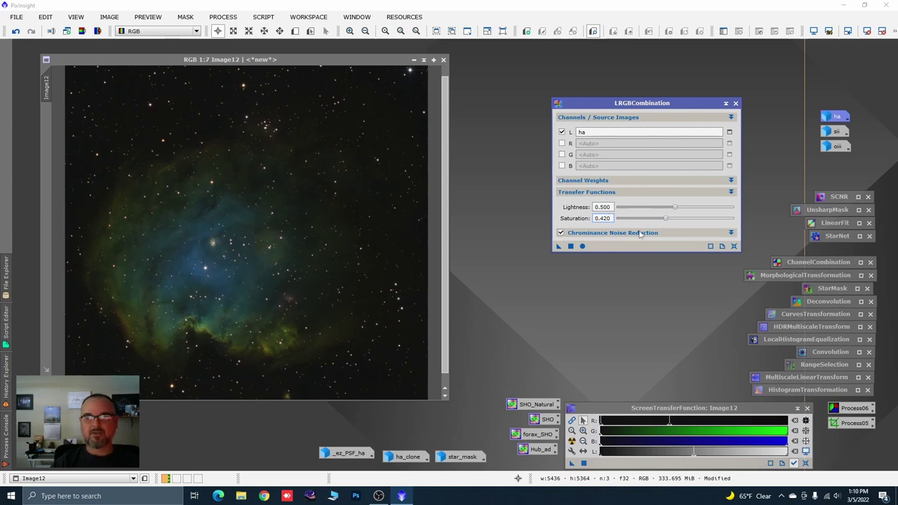
drag(558, 246, 342, 312)
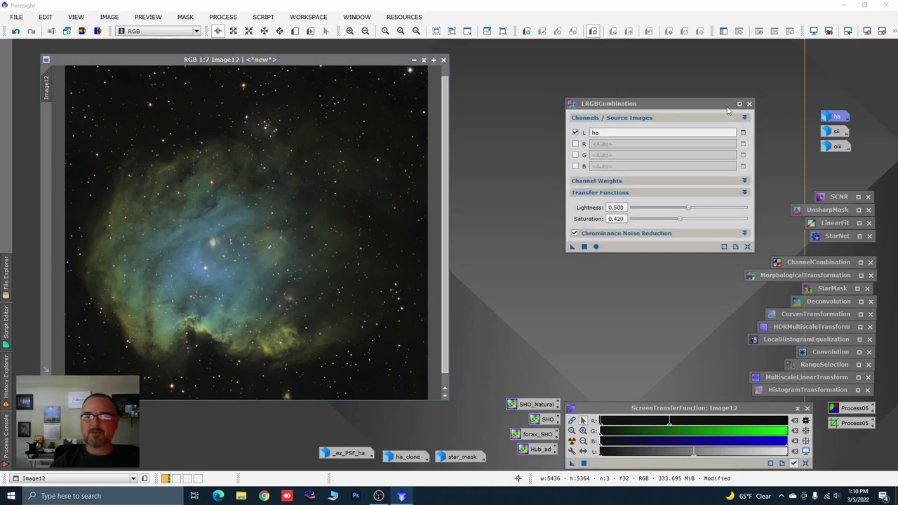
click(726, 104)
Examine the nebula detail, colour and background of Image12 at several magnifications after the luminance combination
scroll(378, 172, down, 1)
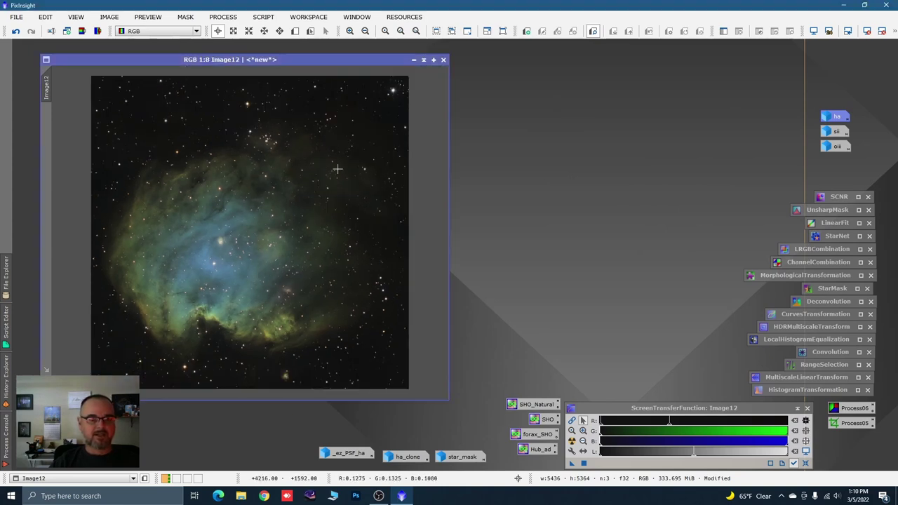
scroll(253, 242, up, 3)
scroll(253, 242, down, 2)
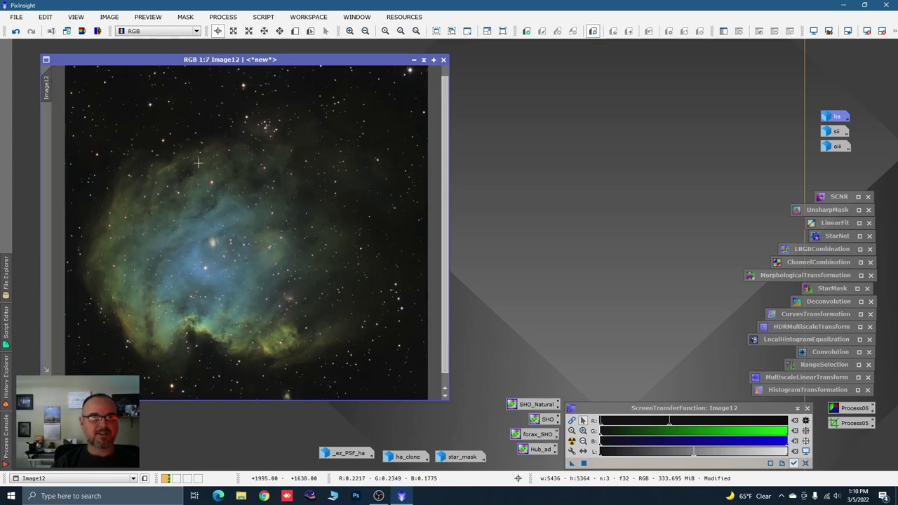
scroll(268, 179, down, 1)
scroll(216, 283, up, 4)
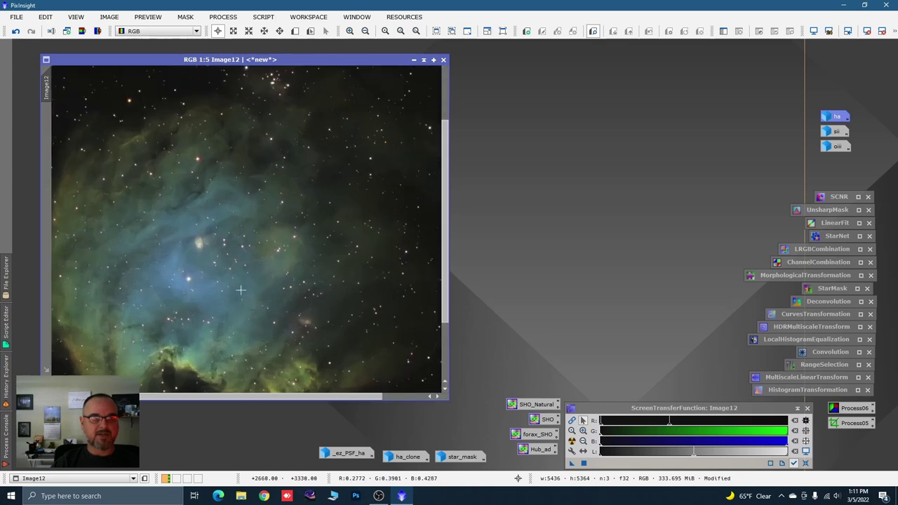
scroll(267, 255, down, 2)
scroll(249, 272, up, 1)
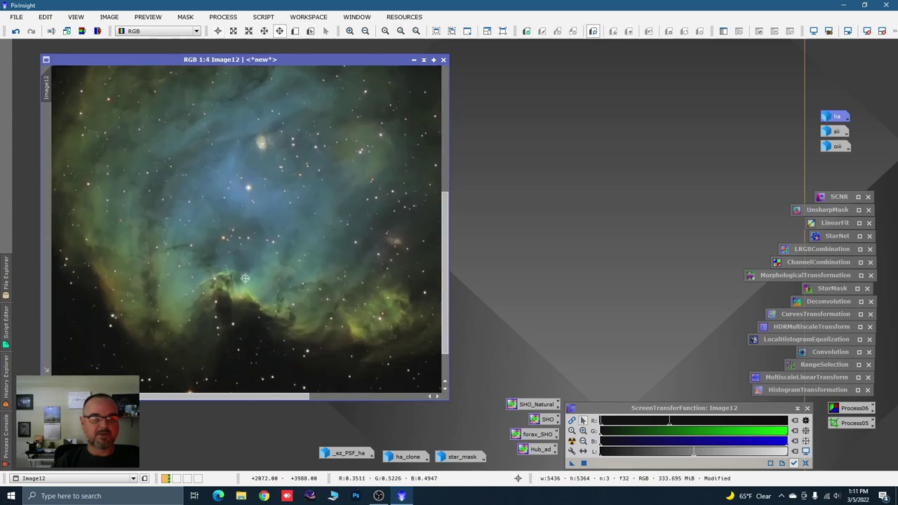
key(alt+r)
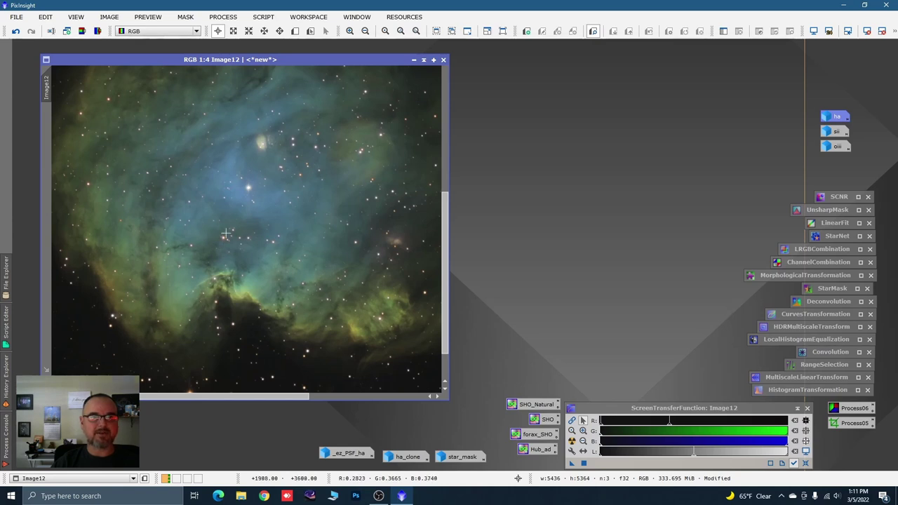
scroll(226, 234, down, 2)
scroll(220, 219, down, 1)
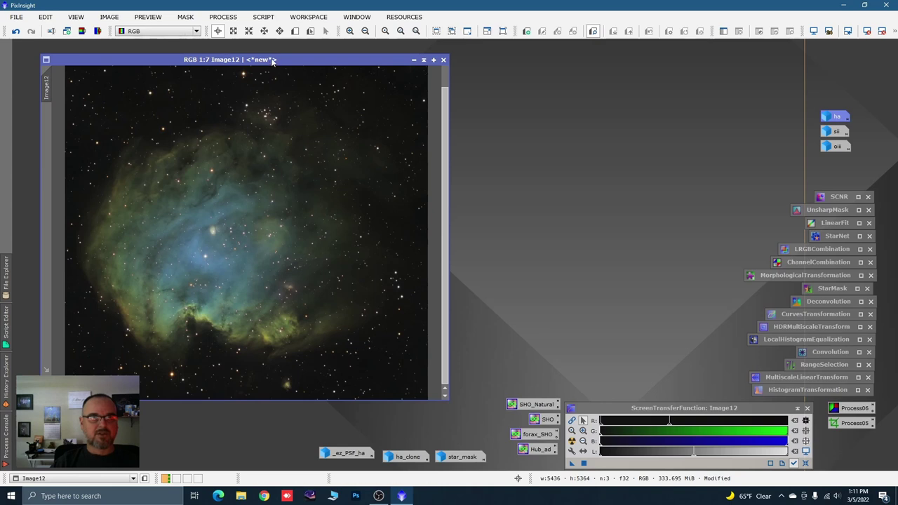
scroll(321, 209, down, 1)
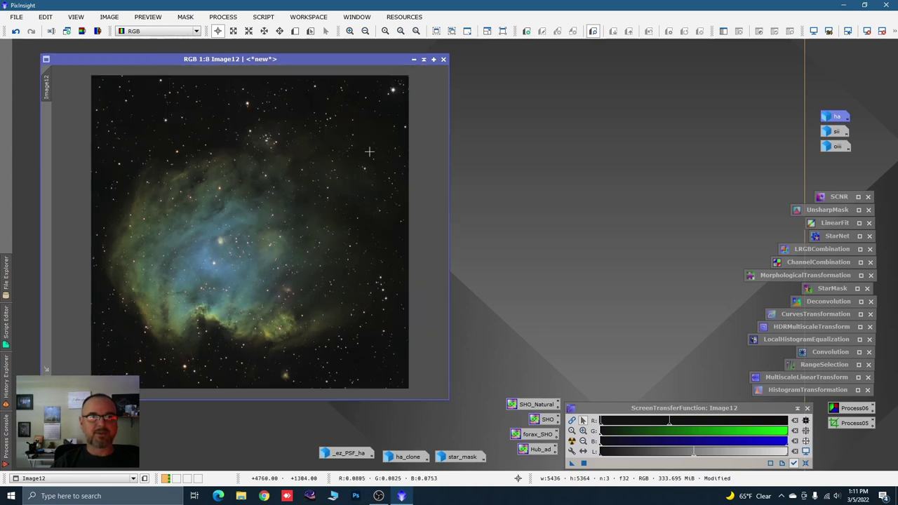
Remove the stars from Image12 with StarXTerminator, generating a separate star image, and put the process window away with the others
click(225, 17)
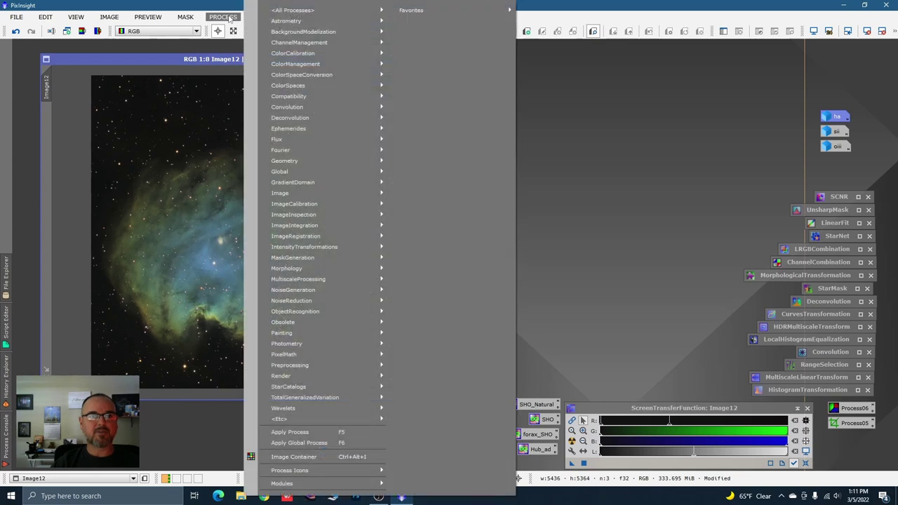
mouse_move(285, 314)
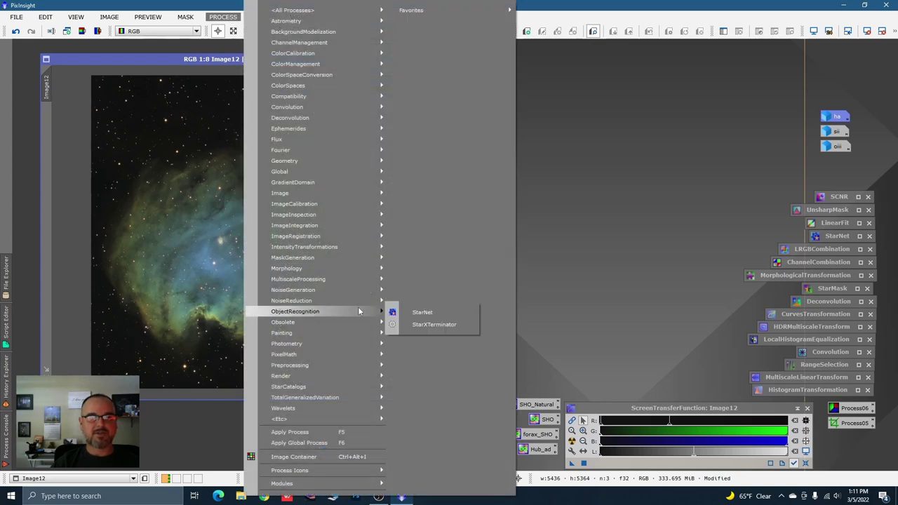
click(414, 325)
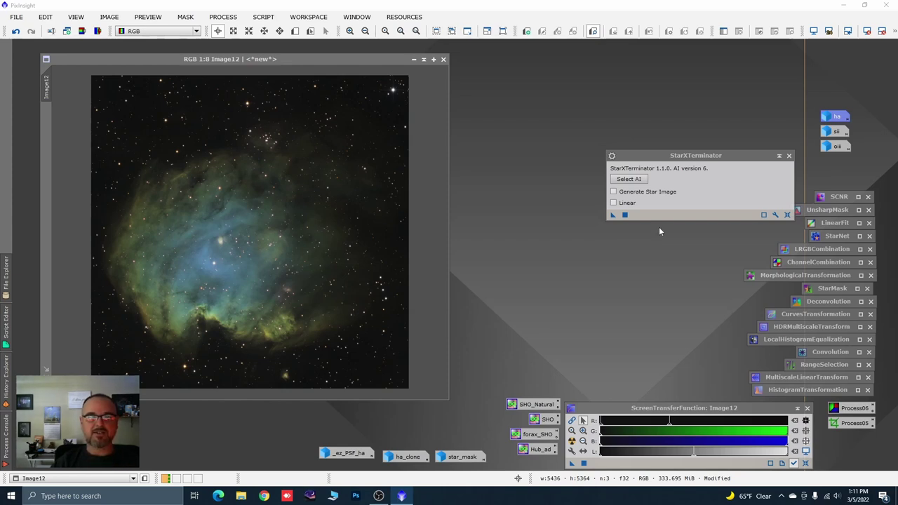
click(614, 197)
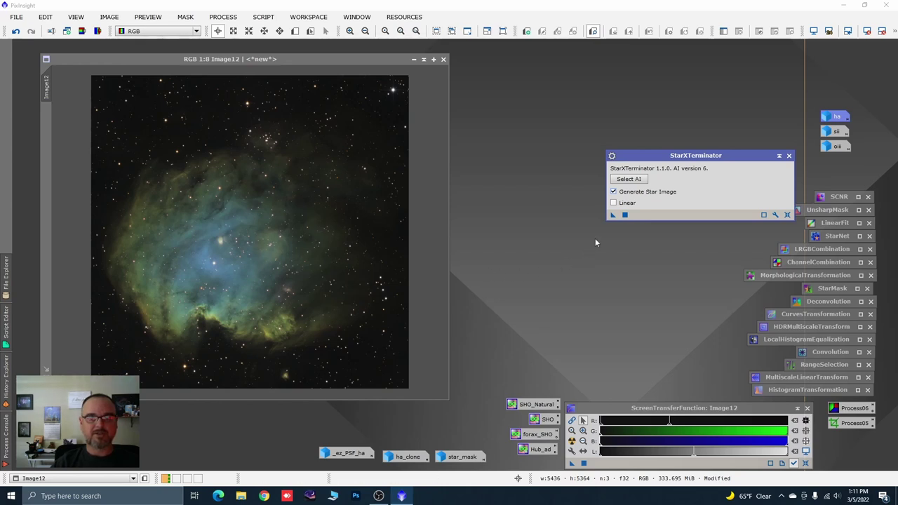
drag(612, 215, 385, 278)
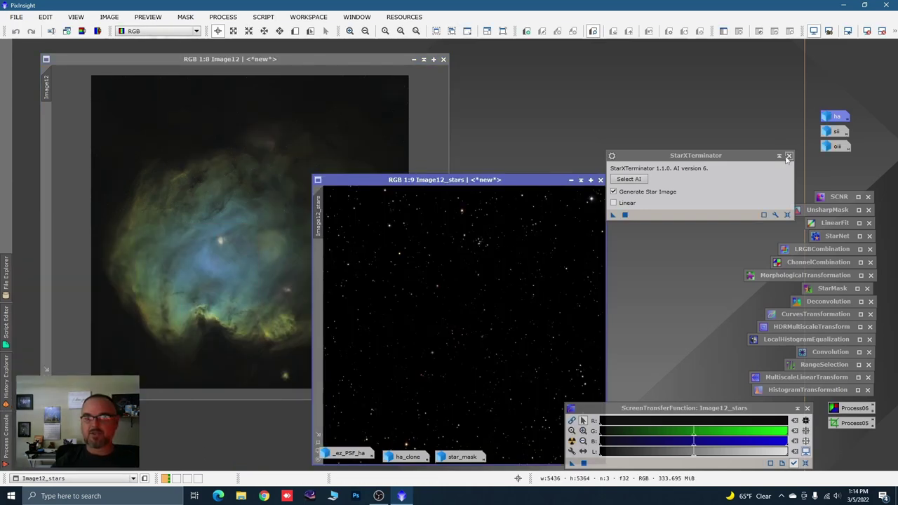
click(779, 156)
drag(734, 186, 807, 186)
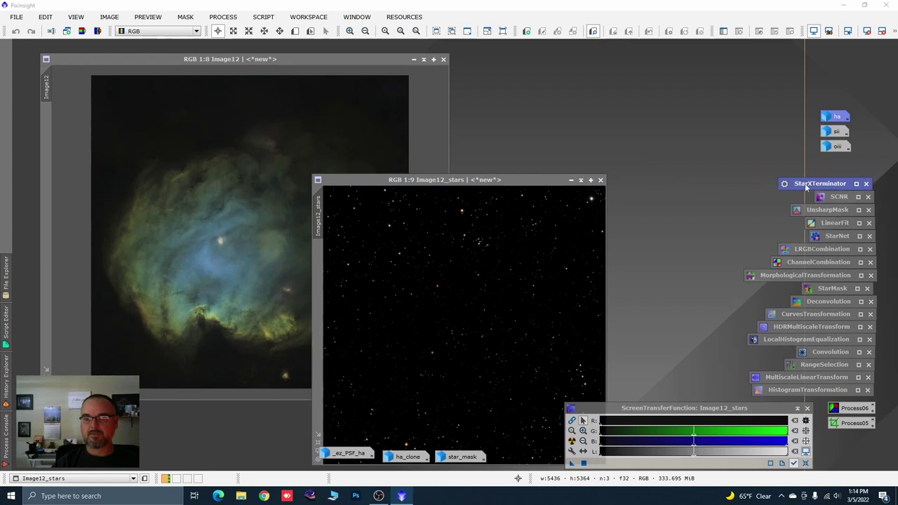
Minimize Image12_stars and place it beside the other minimized images, and enlarge the Image12 window for a closer view of the nebula
click(571, 181)
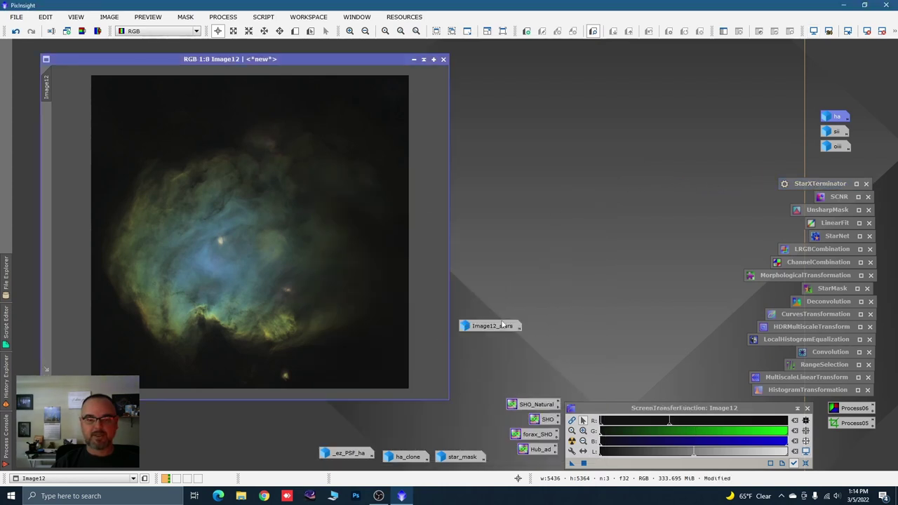
drag(502, 324, 282, 454)
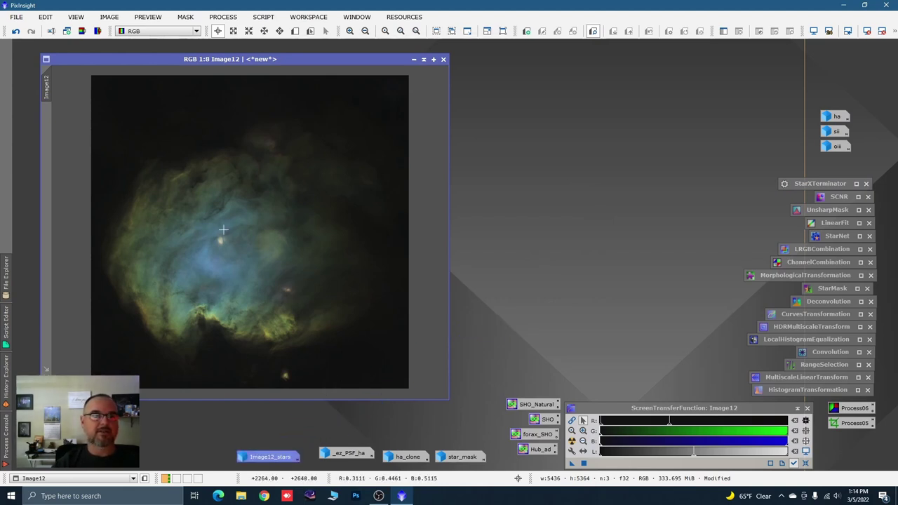
drag(80, 62, 75, 58)
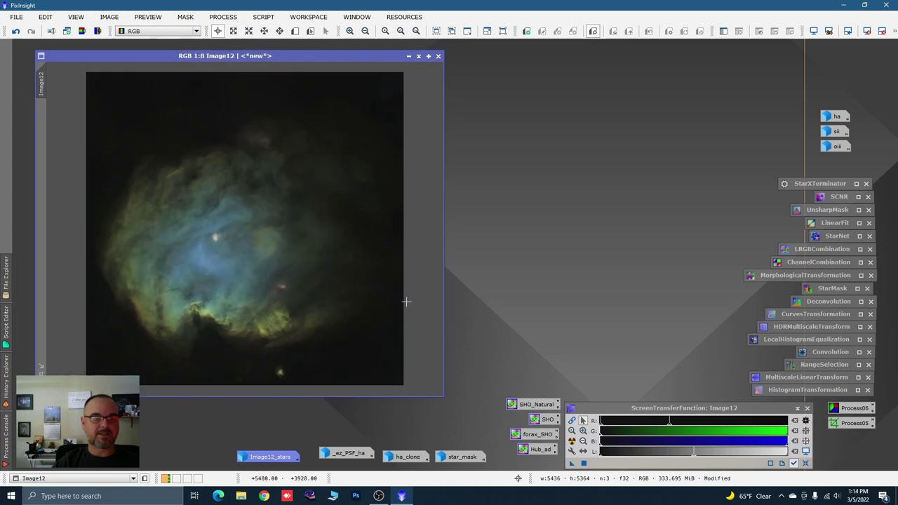
drag(443, 396, 497, 414)
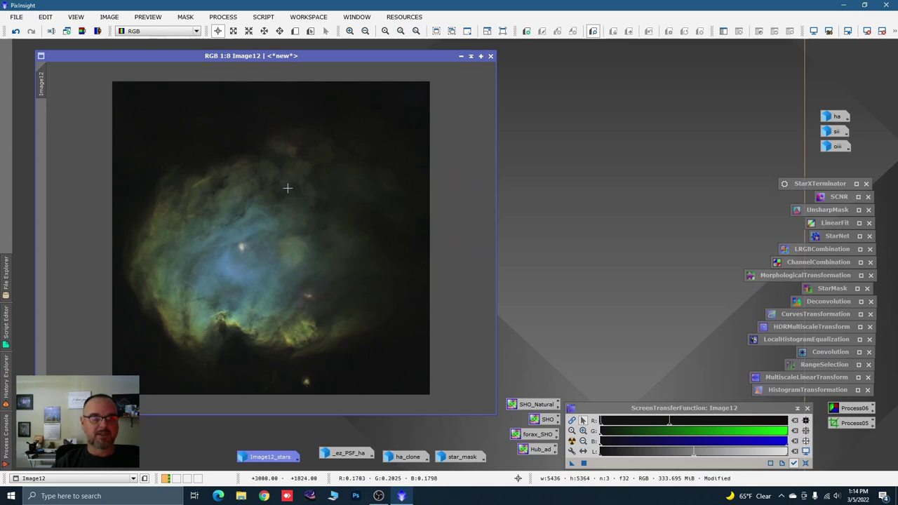
scroll(241, 267, up, 3)
scroll(241, 191, down, 1)
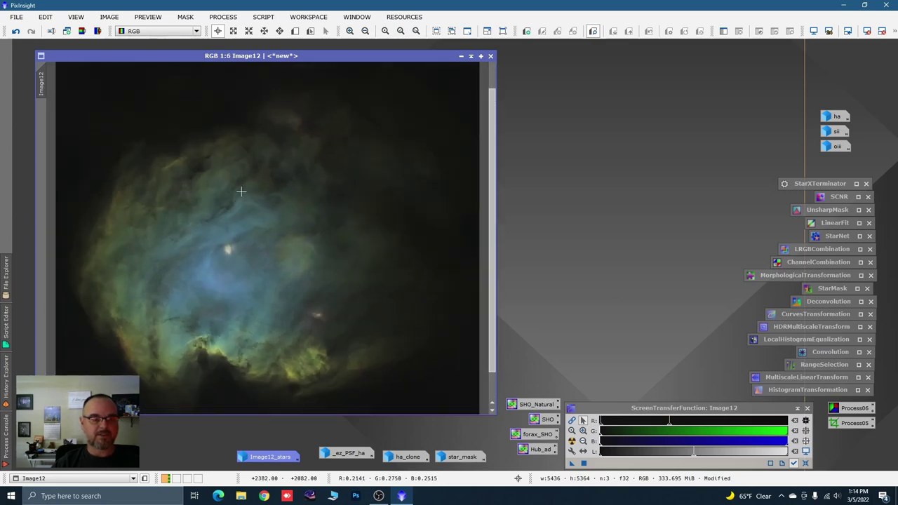
scroll(241, 191, down, 1)
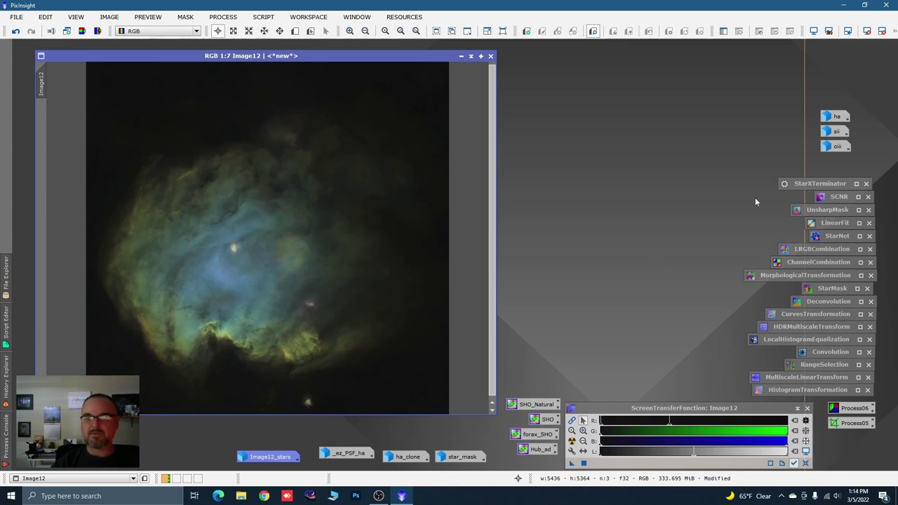
Apply SCNR to Image12 to remove green with an amount of 0.73, and put the process away
double_click(821, 198)
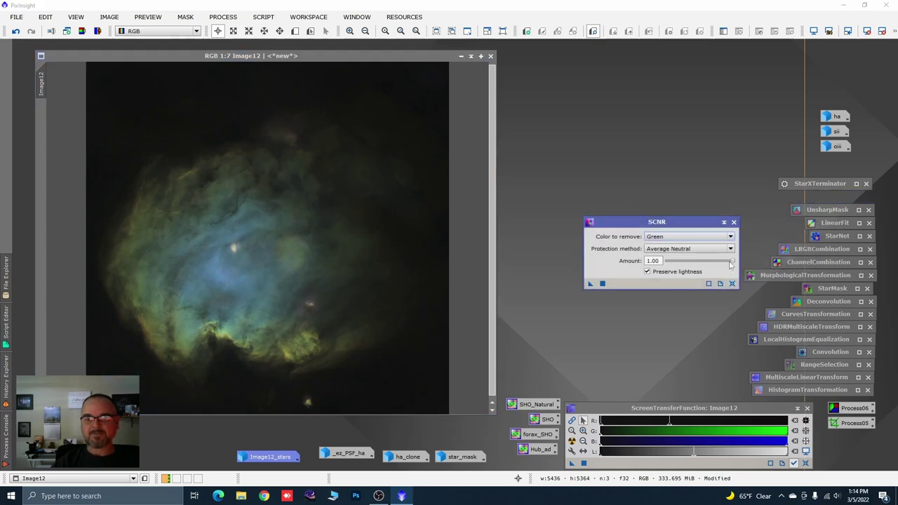
drag(732, 265, 715, 265)
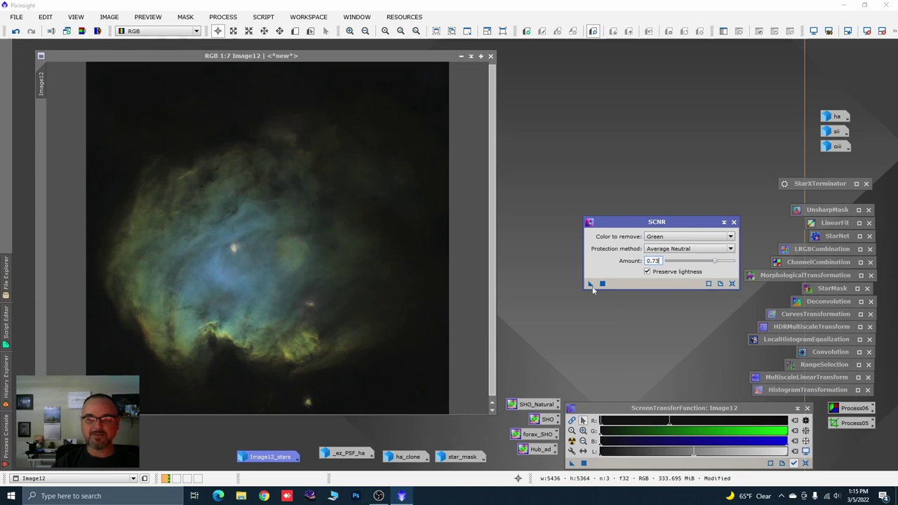
drag(591, 285, 385, 325)
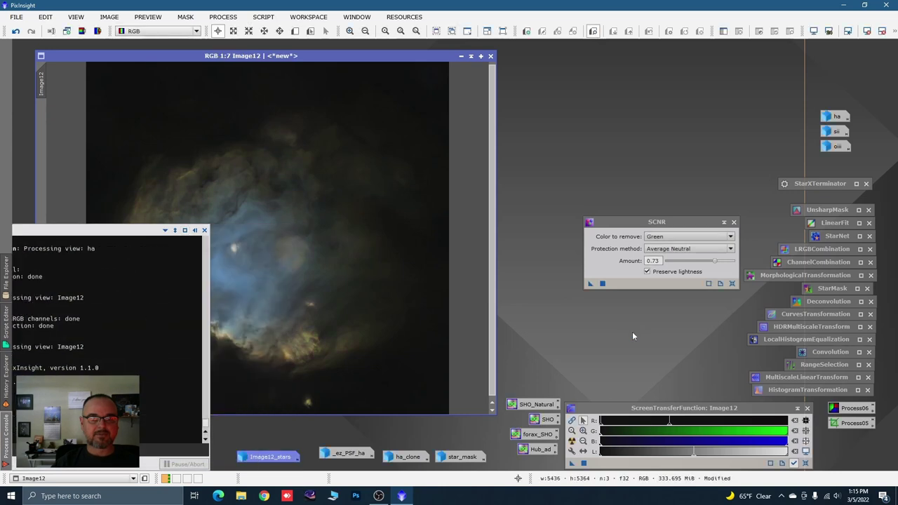
click(723, 223)
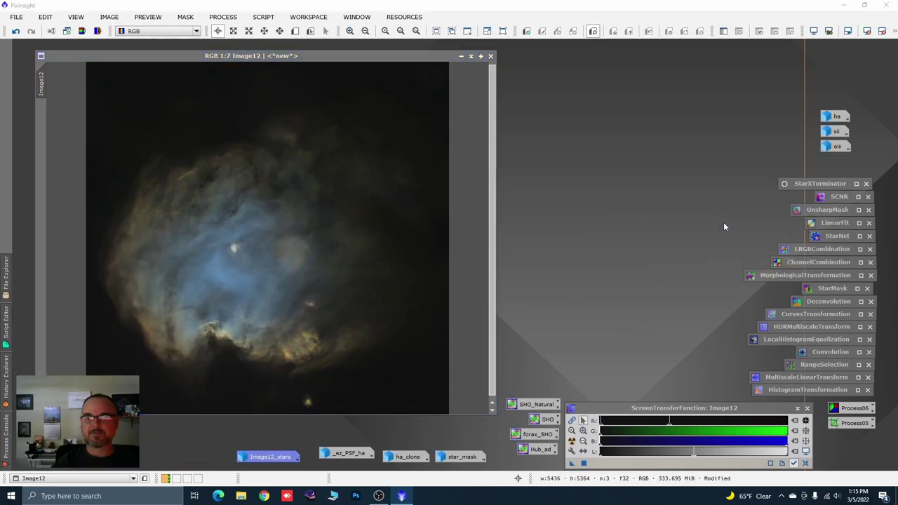
Open CurvesTransformation beside the Image12 window and start its real-time preview
double_click(789, 319)
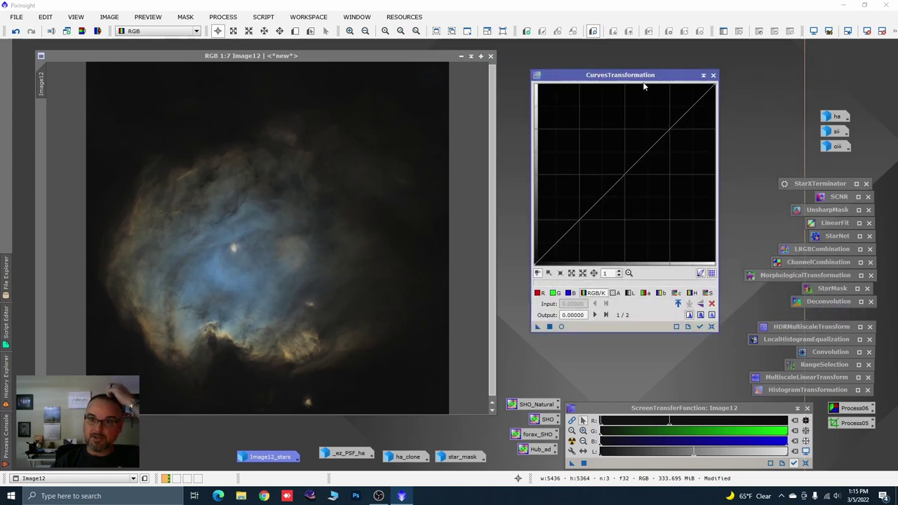
drag(642, 75, 674, 77)
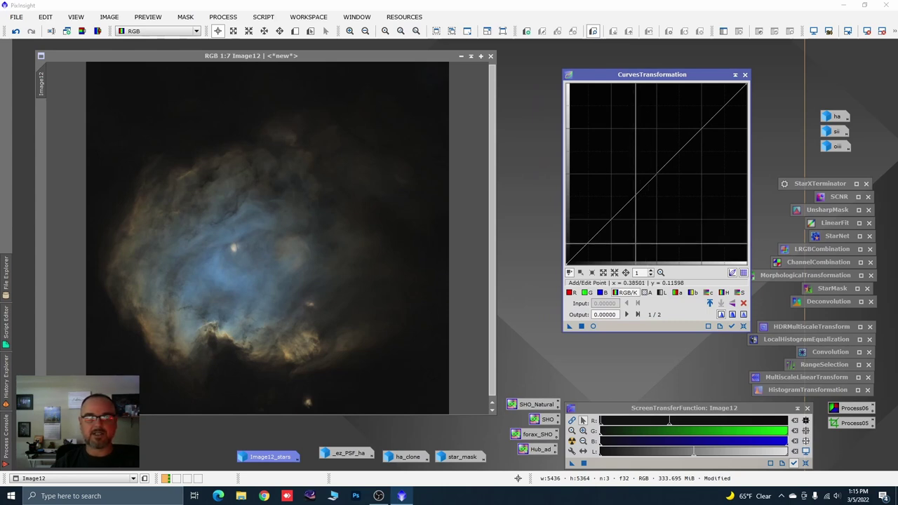
click(593, 327)
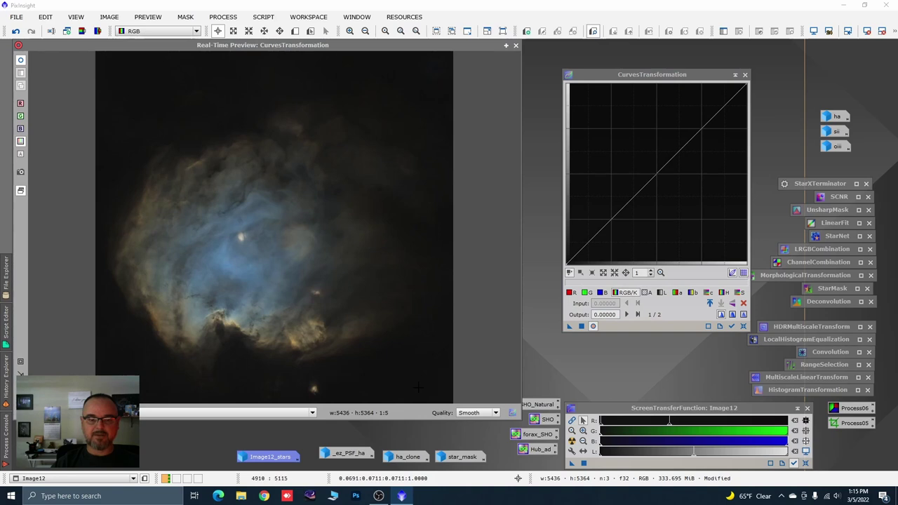
Sample the background, apply an RGB/K curve with points 0.08456/0.08032 and 0.14899/0.15395 to Image12, and reset the curve
drag(394, 388, 367, 386)
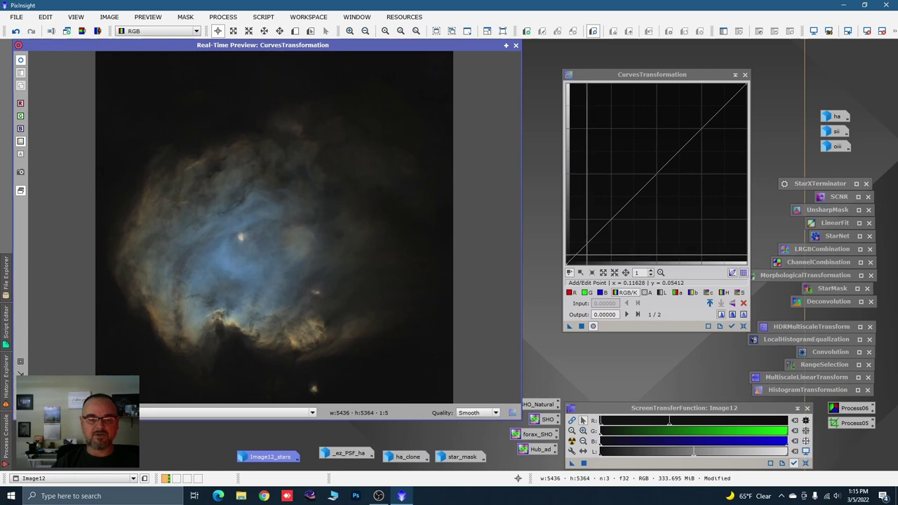
mouse_move(378, 388)
mouse_down()
mouse_move(357, 388)
mouse_move(369, 382)
mouse_up()
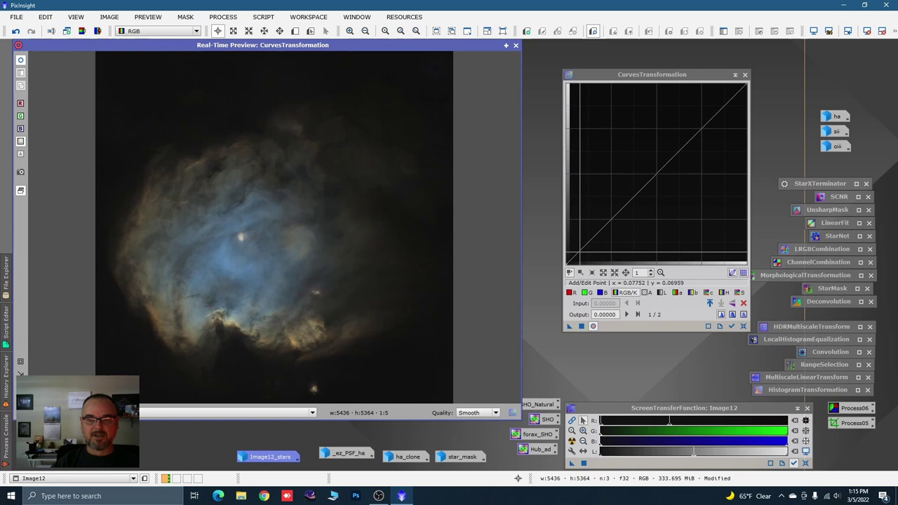
scroll(580, 251, up, 2)
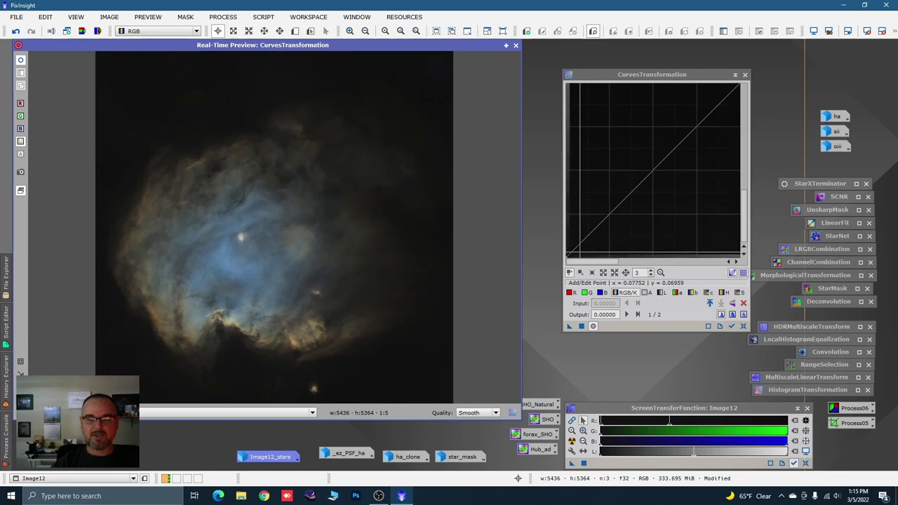
scroll(579, 251, down, 1)
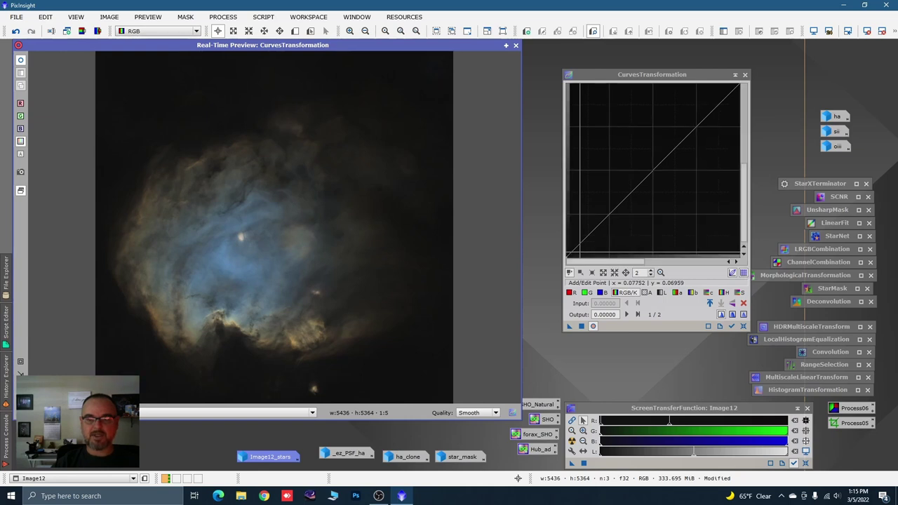
drag(379, 395, 374, 396)
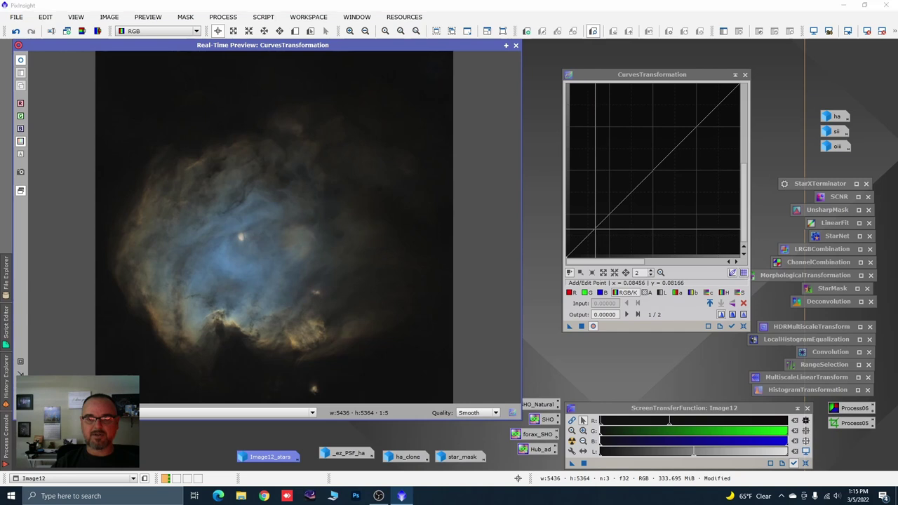
click(595, 228)
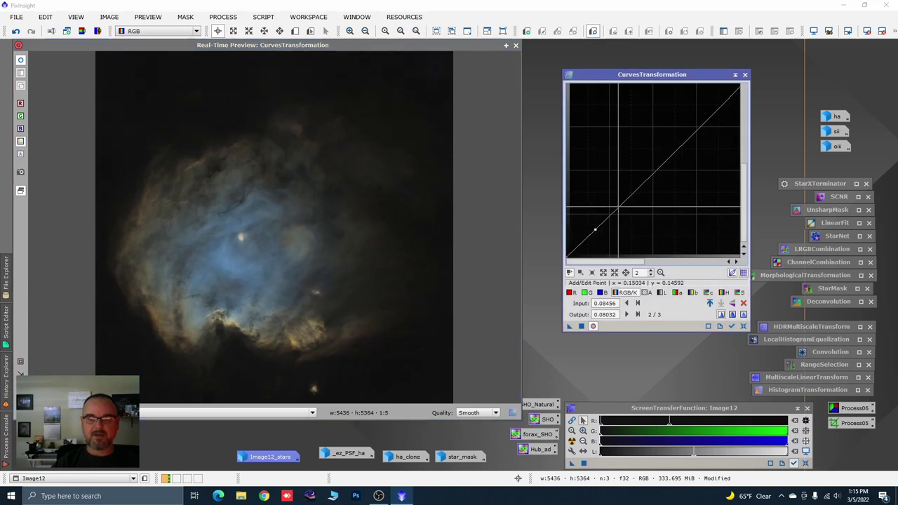
drag(618, 209, 618, 203)
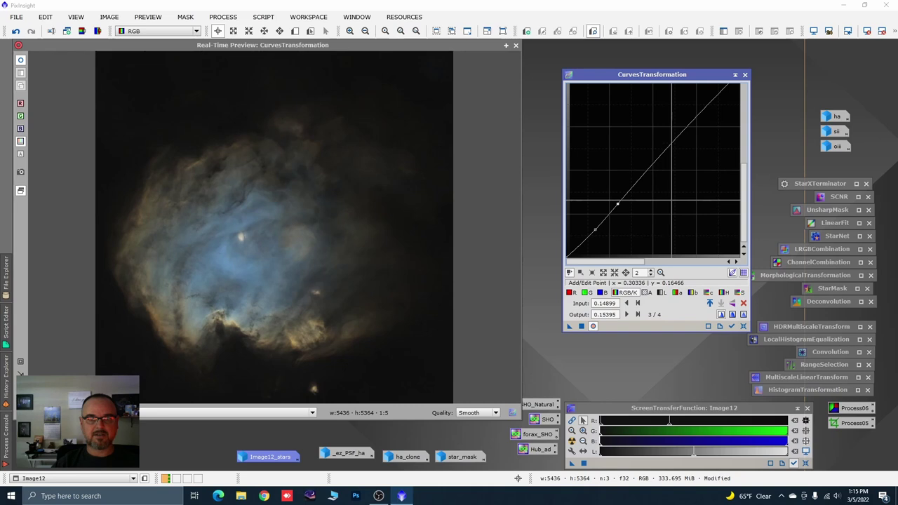
scroll(631, 235, down, 1)
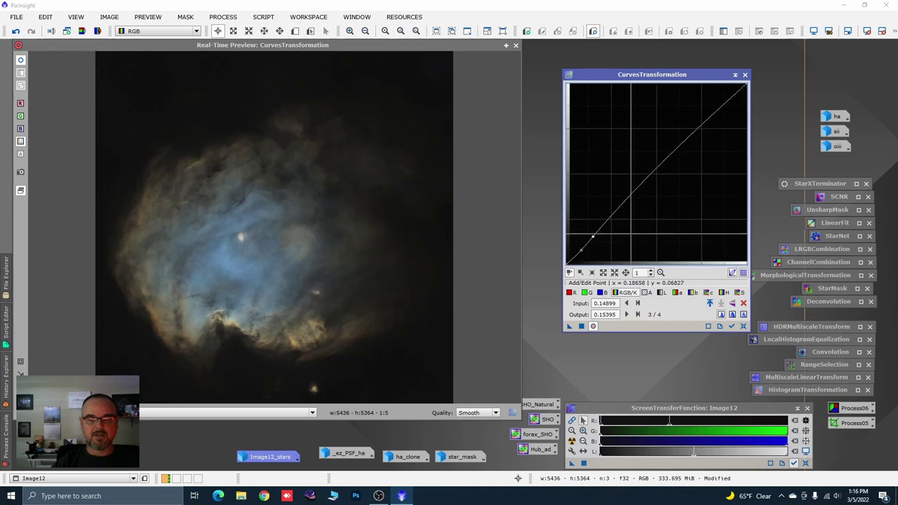
click(581, 327)
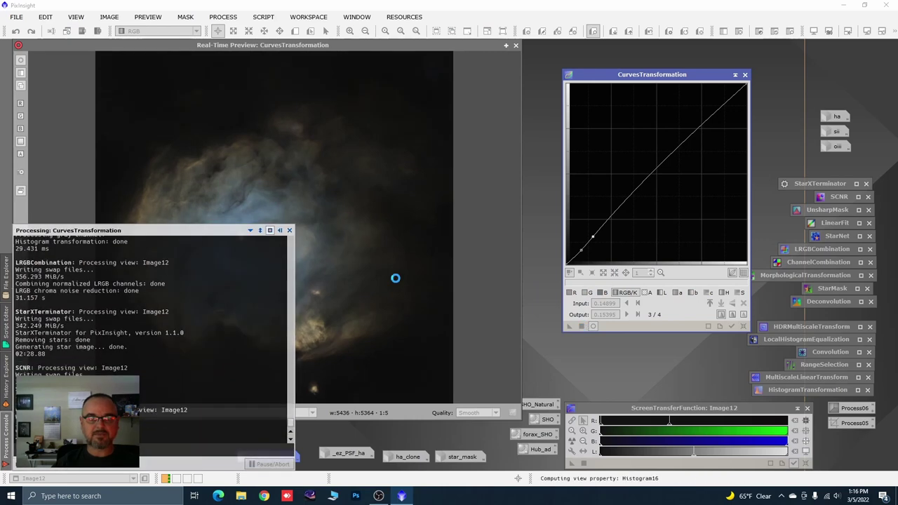
click(744, 327)
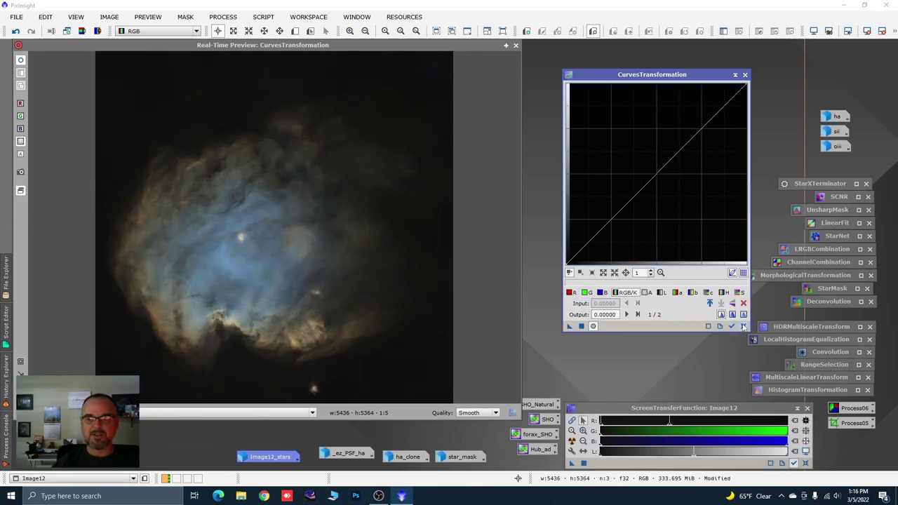
Apply a saturation boost at 0.19380/0.24227 and a chrominance boost at 0.20672/0.24485 to Image12, and reset the curves
click(742, 293)
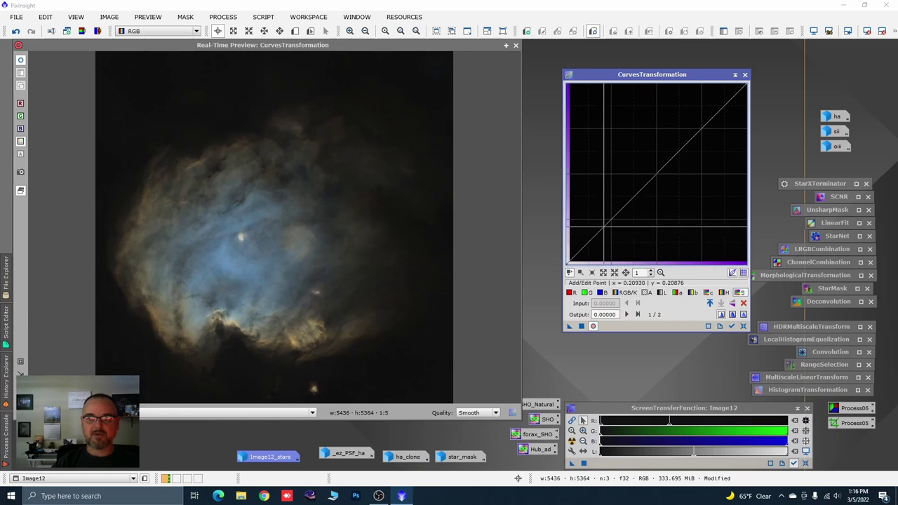
drag(602, 225, 601, 221)
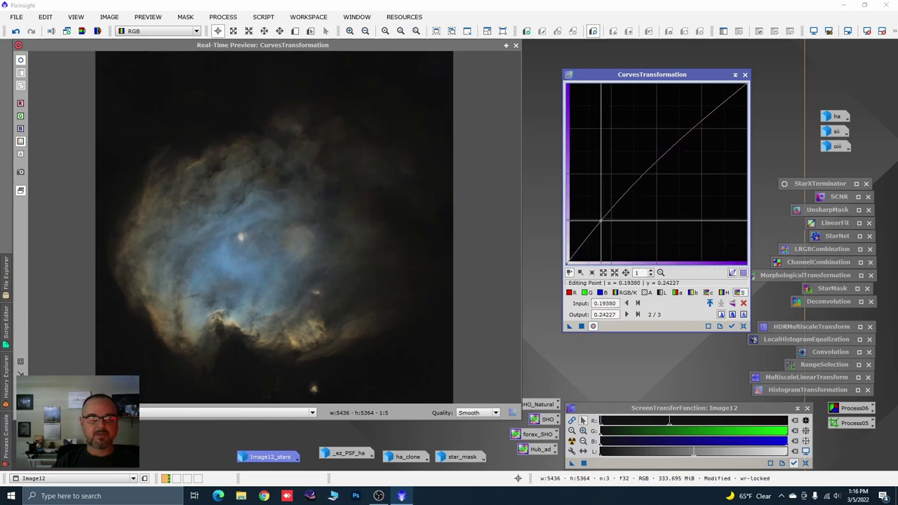
click(708, 293)
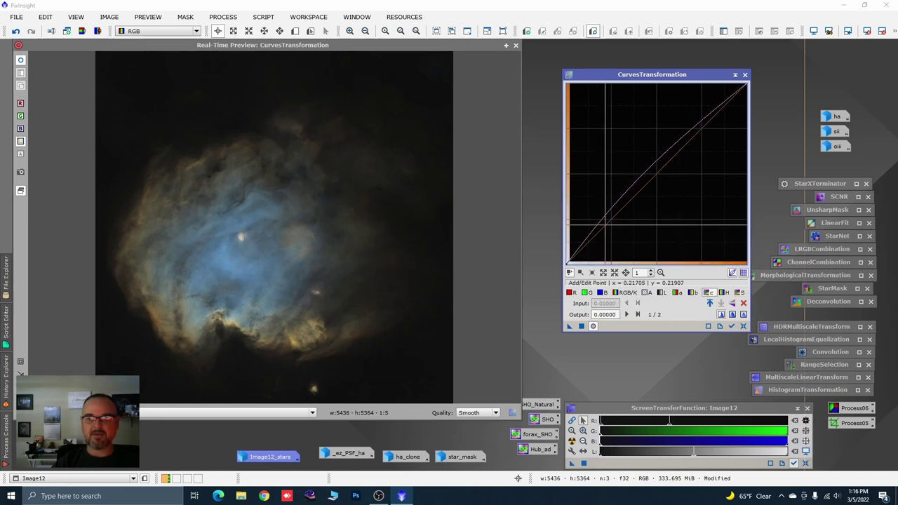
click(606, 224)
drag(606, 223, 605, 219)
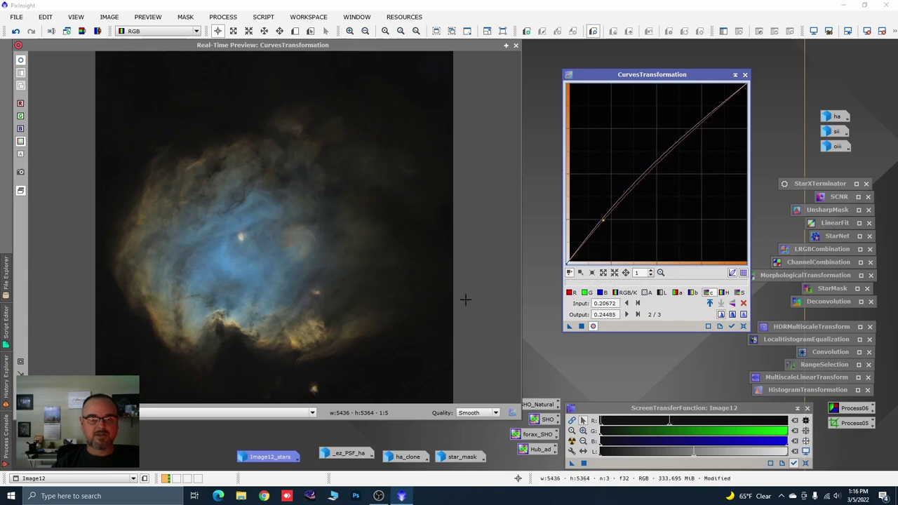
click(582, 326)
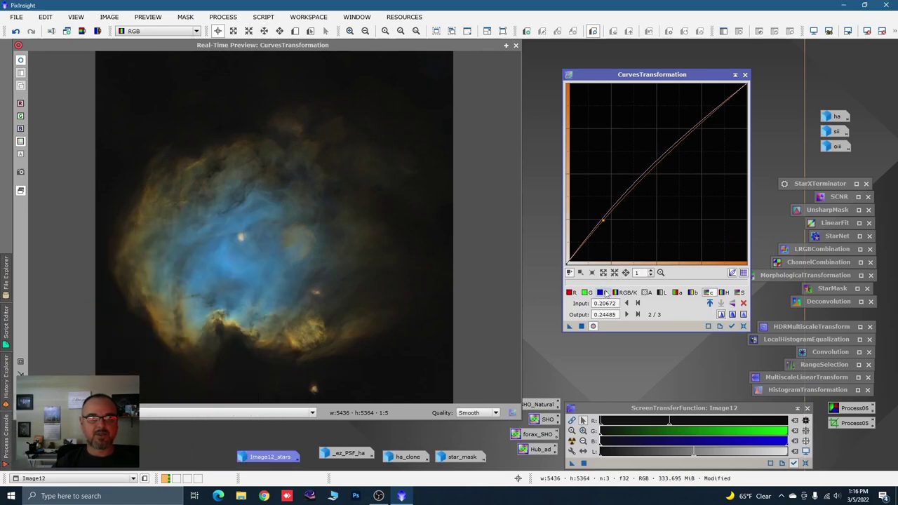
click(744, 326)
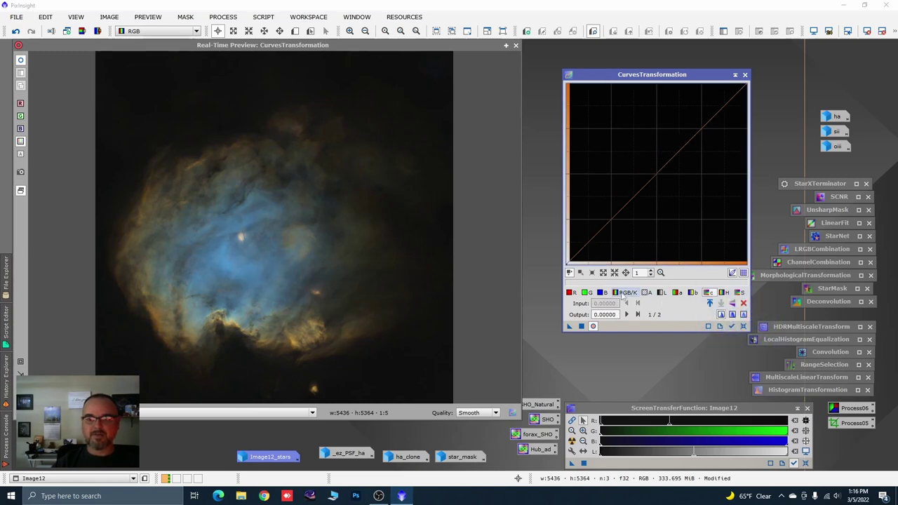
Sample the background in the preview and anchor the RGB/K curve with a point at input 0.07752, output 0.07474
click(622, 293)
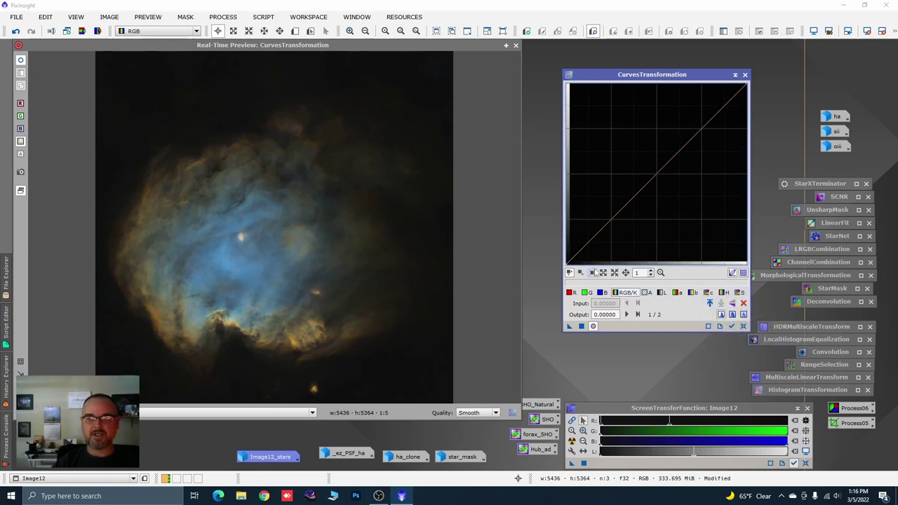
drag(358, 385, 370, 383)
click(149, 98)
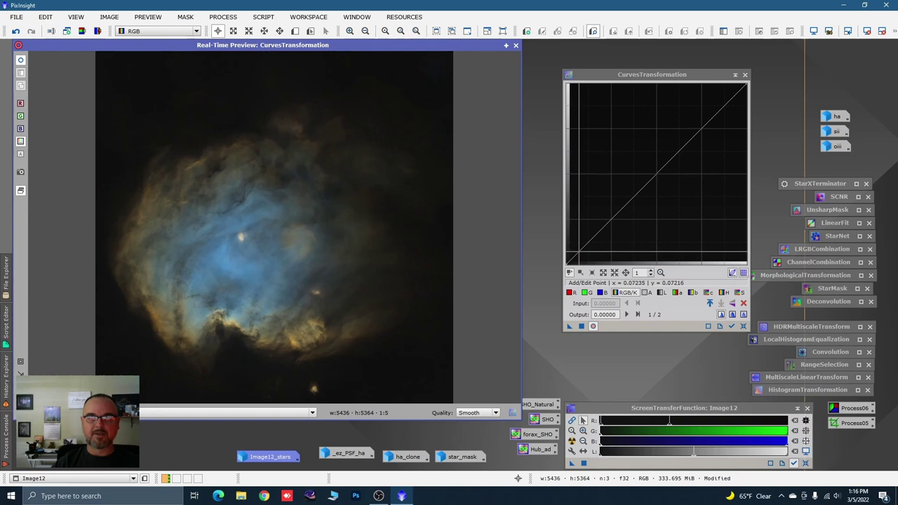
drag(581, 250, 581, 250)
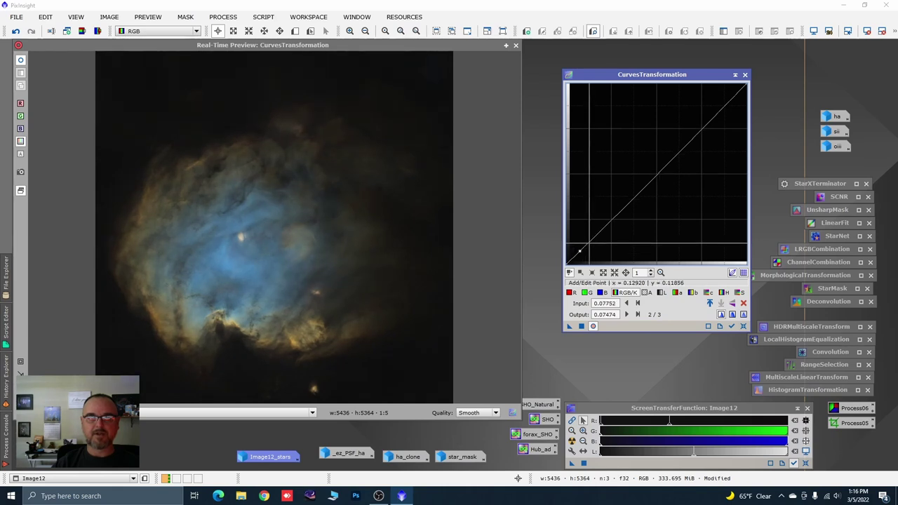
Add a second RGB/K curve point above the background anchor at input 0.16021, output 0.16753 to brighten the nebula
click(589, 244)
key(Left)
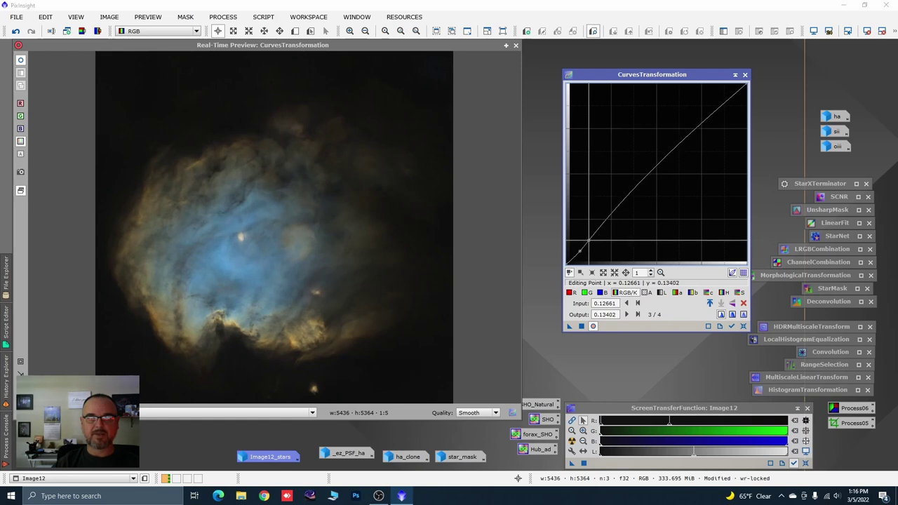
key(Right)
key(Right)
key(Right)
key(Right)
key(Right)
key(Right)
key(Right)
key(Right)
key(Right)
key(Right)
key(Right)
key(Right)
key(Right)
key(Up)
key(Up)
key(Up)
key(Up)
key(Up)
key(Up)
key(Up)
key(Up)
key(Up)
key(Up)
key(Up)
key(Up)
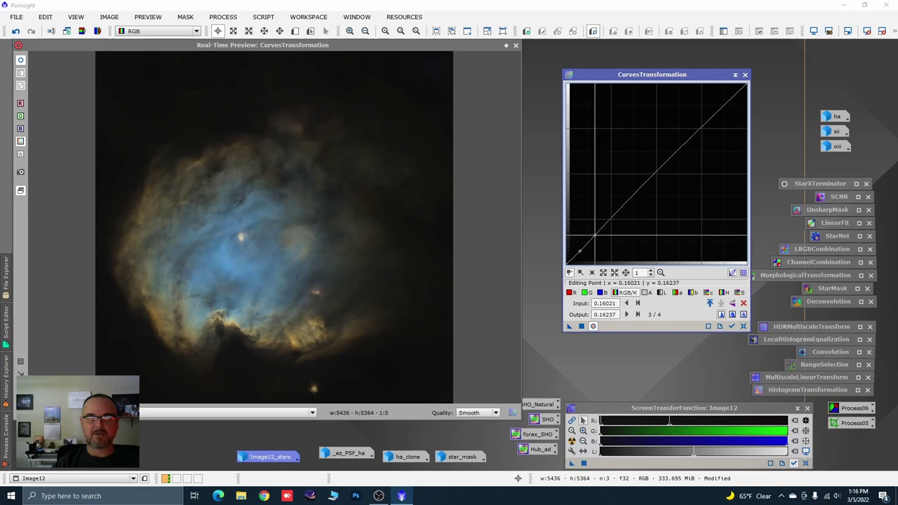
key(Up)
key(Up)
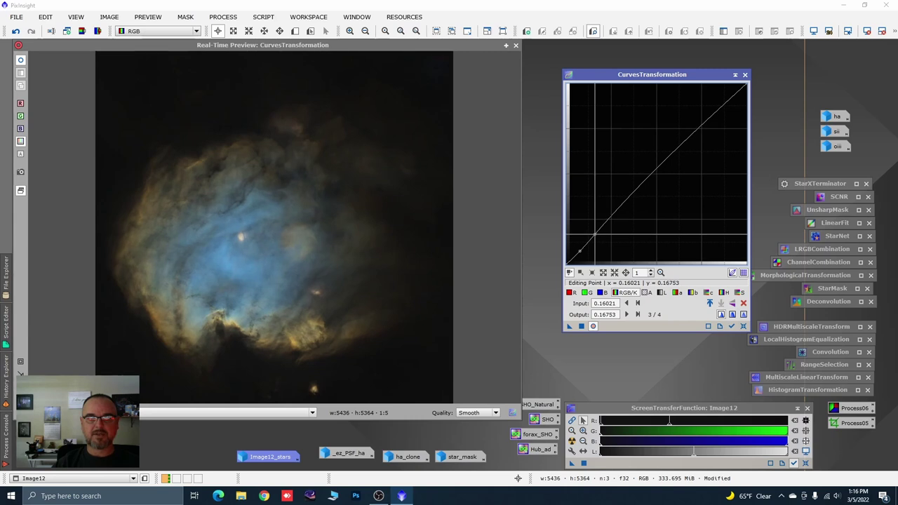
Move the upper RGB/K curve point to input 0.14212, output 0.14433, apply the curve to Image12, and reset it
key(Down)
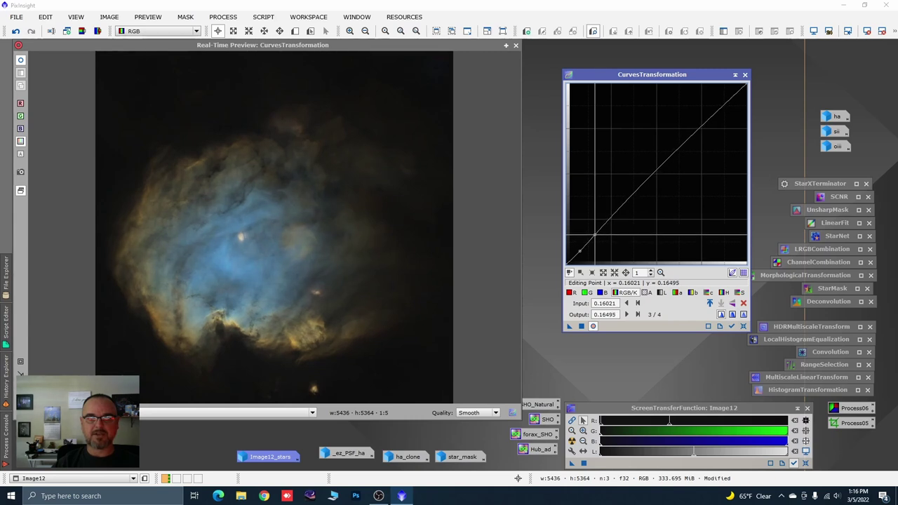
key(Left)
key(Left)
key(Left)
key(Left)
key(Left)
key(Left)
key(Left)
key(Down)
key(Down)
key(Down)
key(Down)
key(Down)
key(Down)
key(Down)
key(Down)
key(Down)
key(Down)
key(Down)
key(Down)
key(Up)
key(Up)
key(Up)
key(Up)
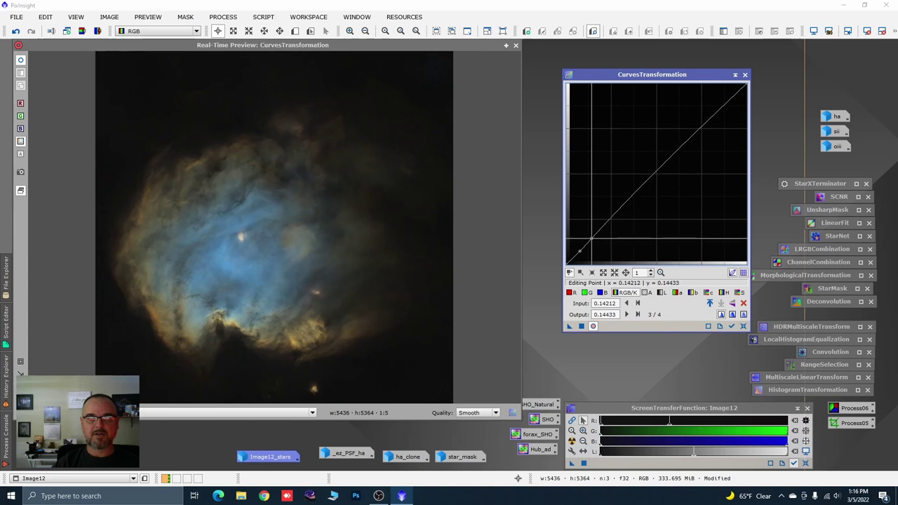
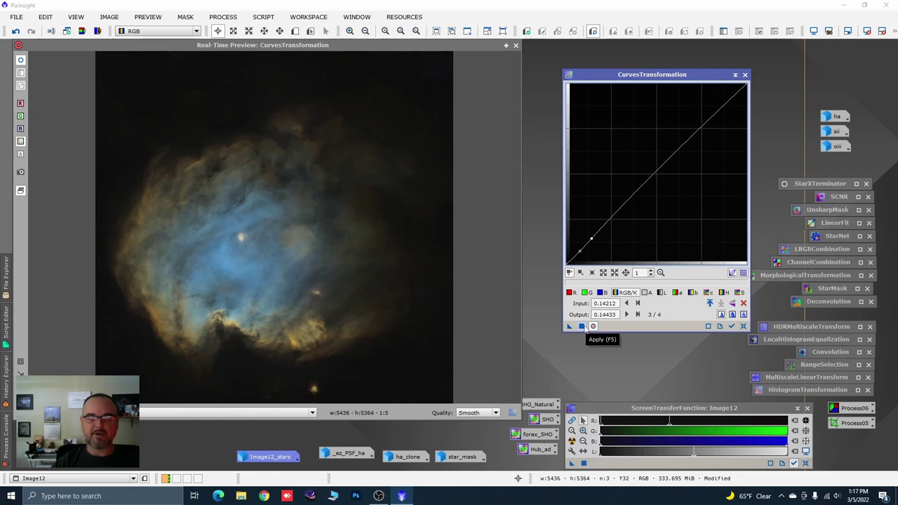
click(582, 327)
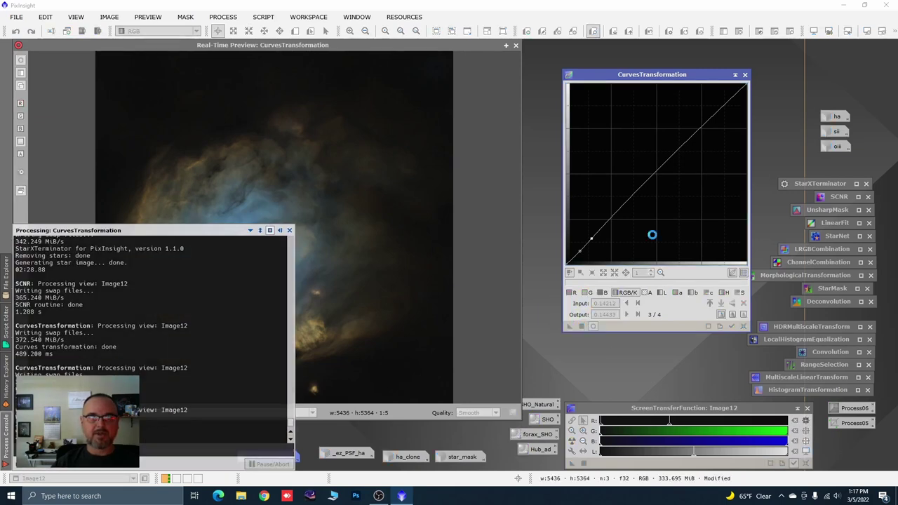
click(744, 326)
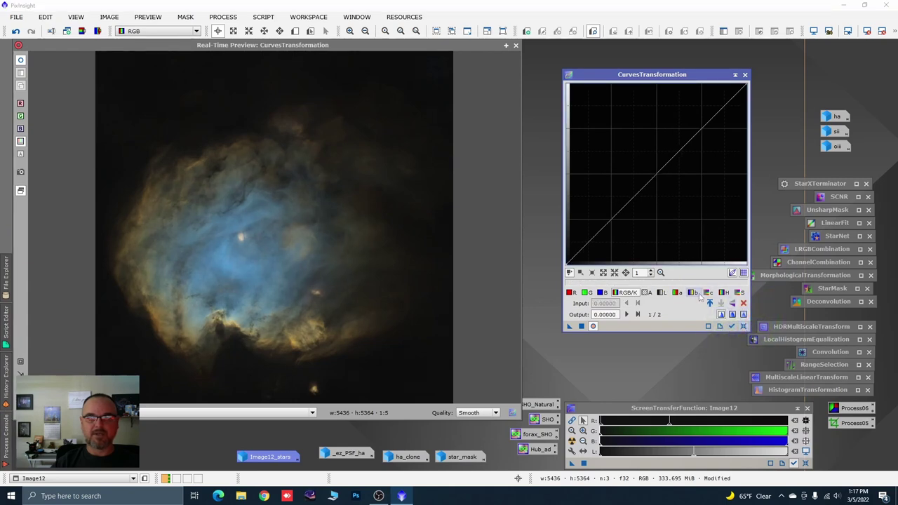
Apply a saturation boost at 0.14987/0.18299 and a chrominance boost at 0.22997/0.26031 to Image12
click(739, 292)
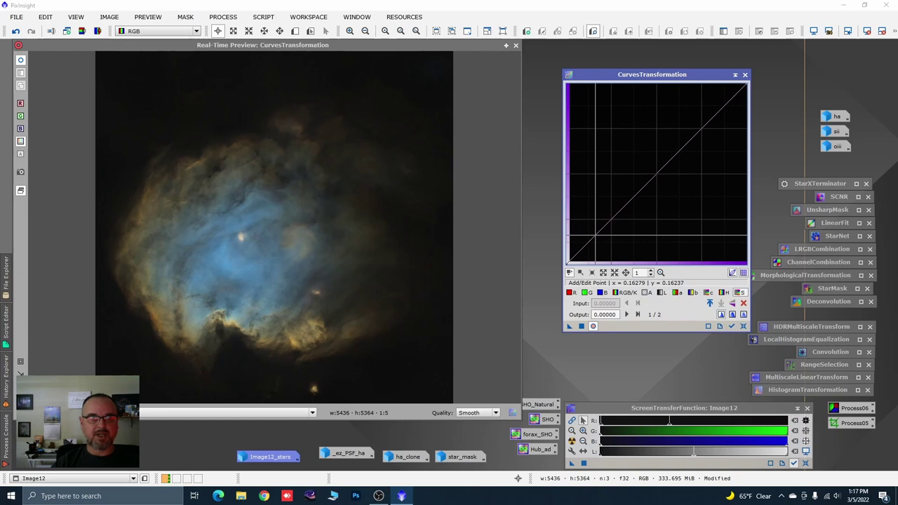
drag(596, 234, 594, 231)
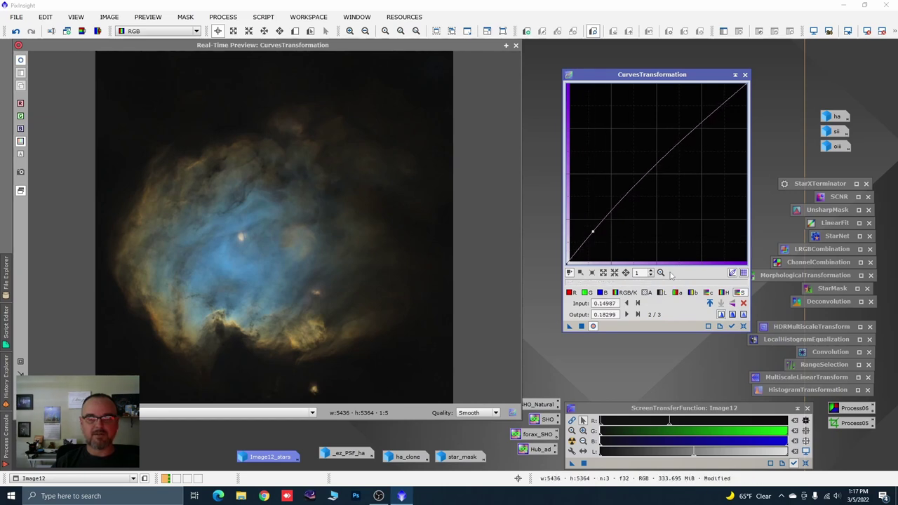
click(707, 293)
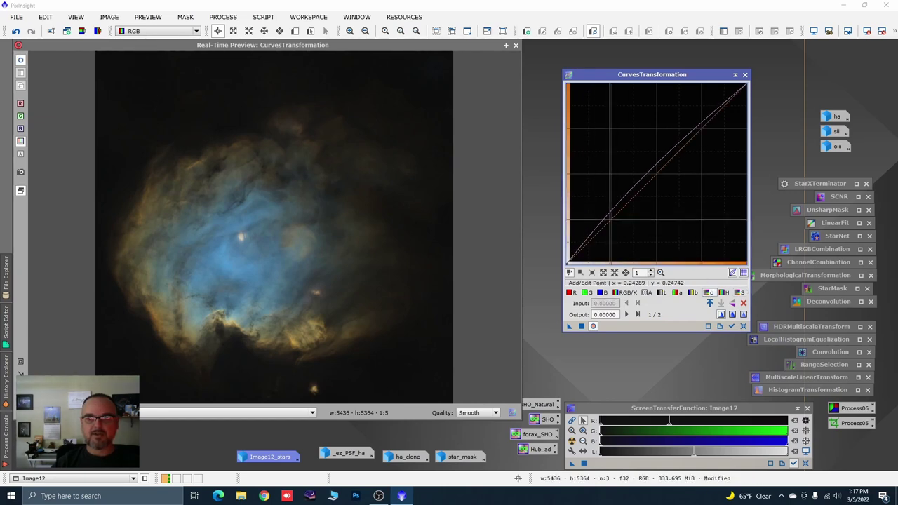
click(610, 220)
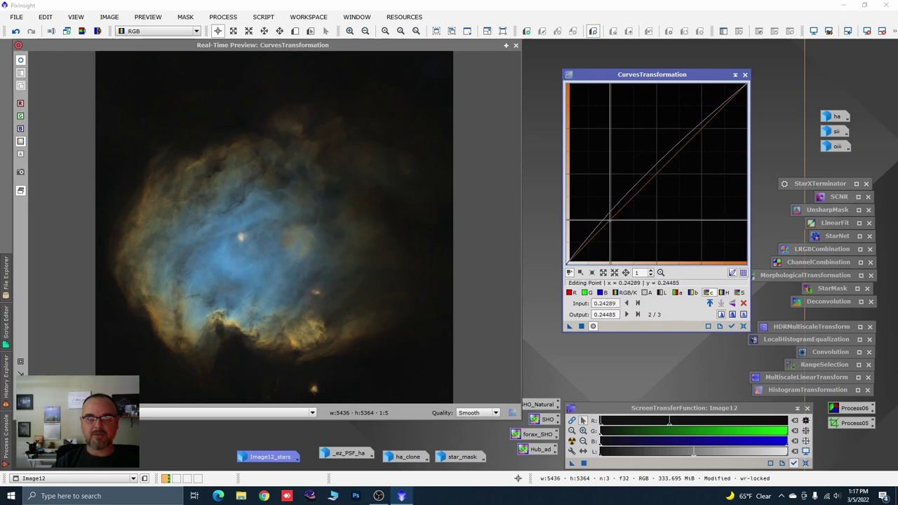
drag(609, 219, 607, 217)
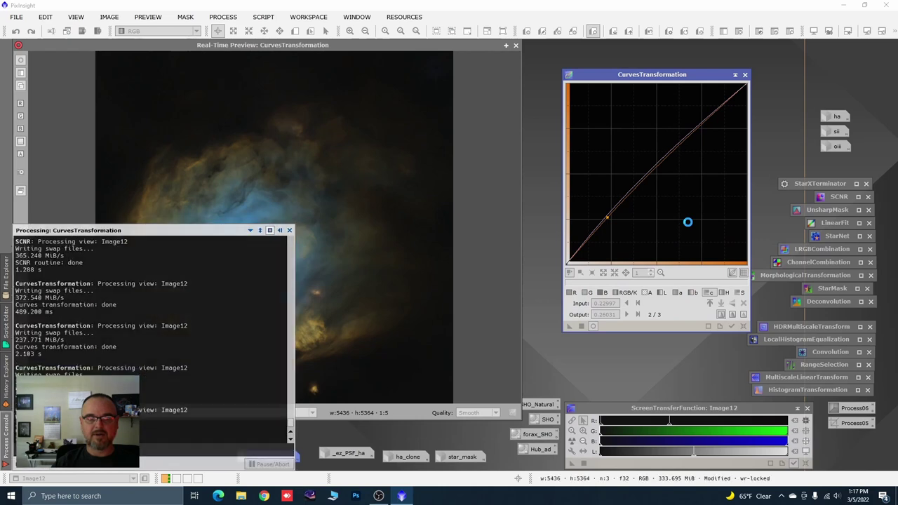
Reset and minimize CurvesTransformation, and close its real-time preview
click(744, 326)
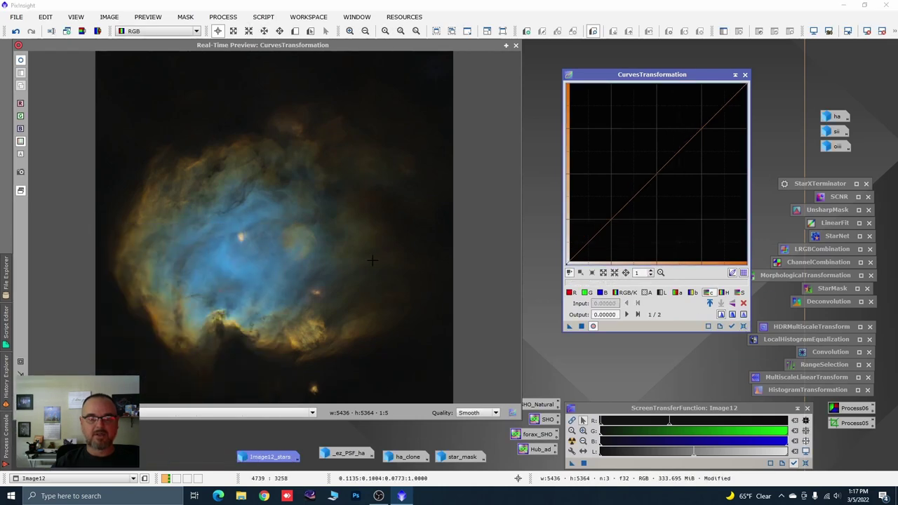
drag(591, 74, 692, 65)
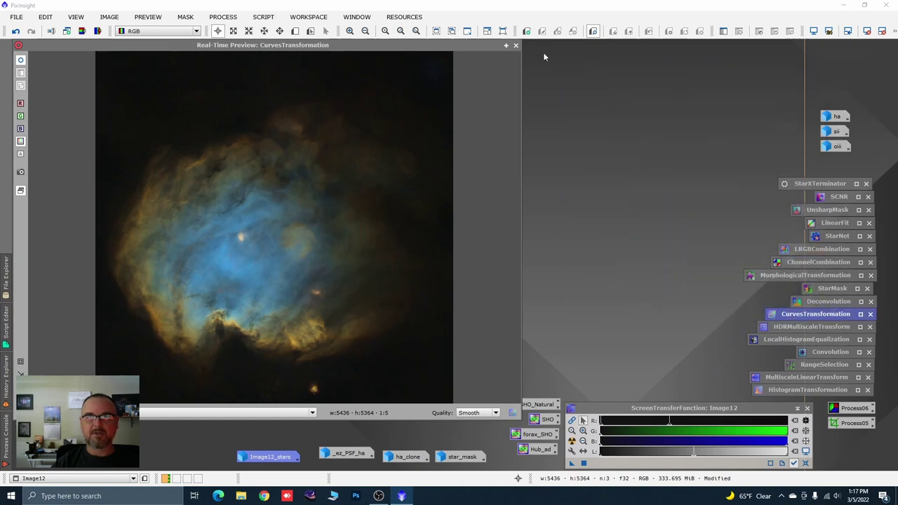
click(516, 45)
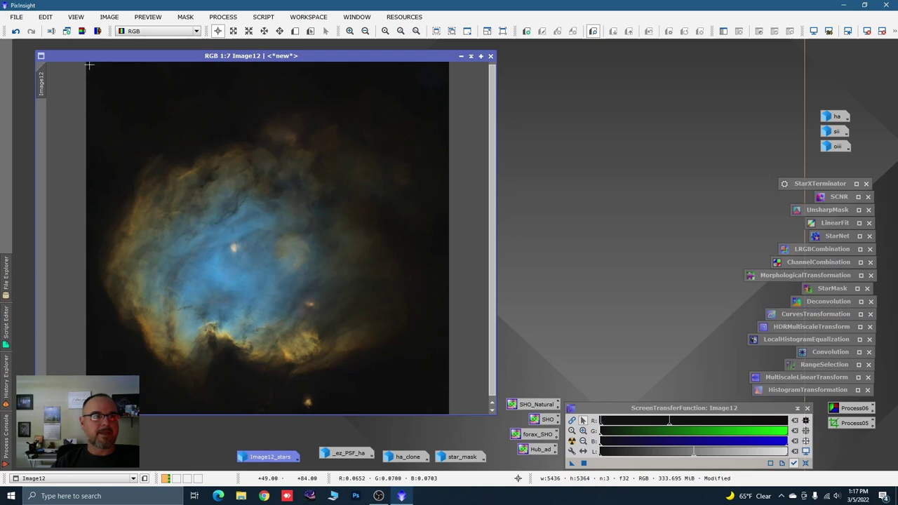
Save Image12 as an uncompressed 16-bit unsigned integer TIFF in the Monkey Head Processing folder, accepting the loss of unsupported data
click(20, 19)
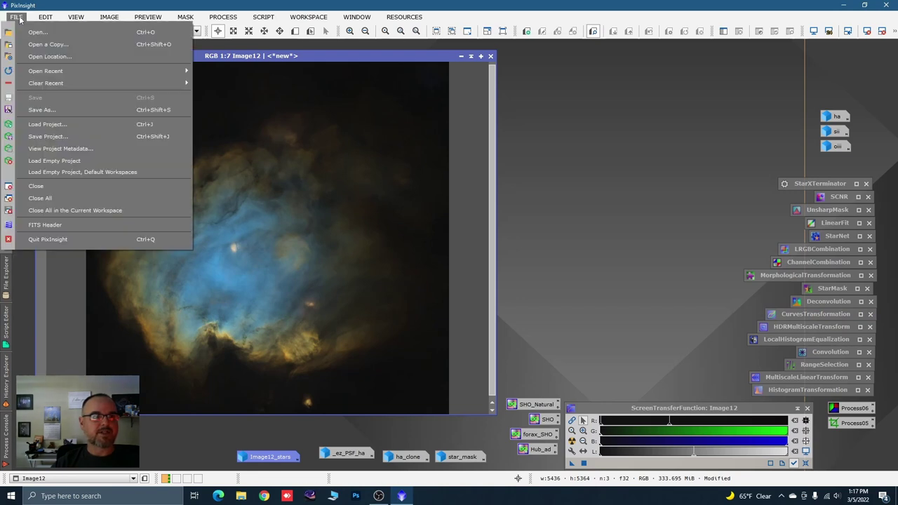
click(41, 111)
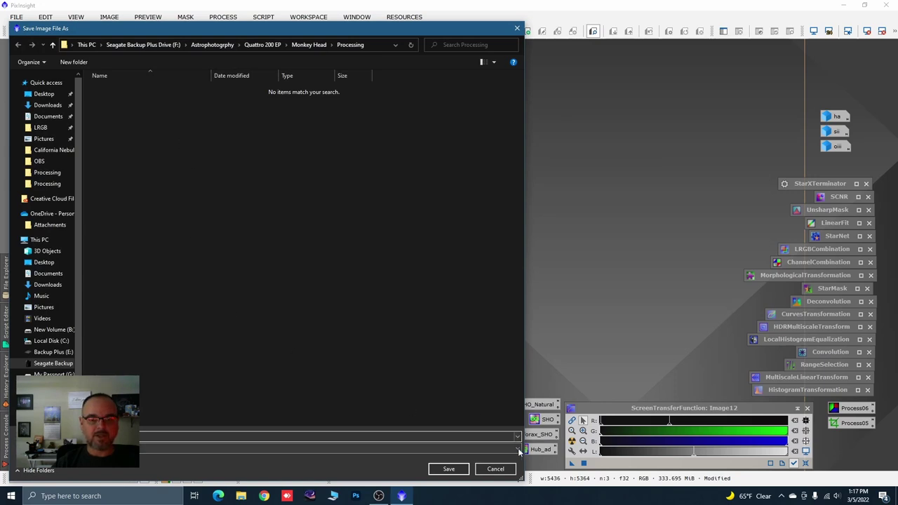
click(246, 448)
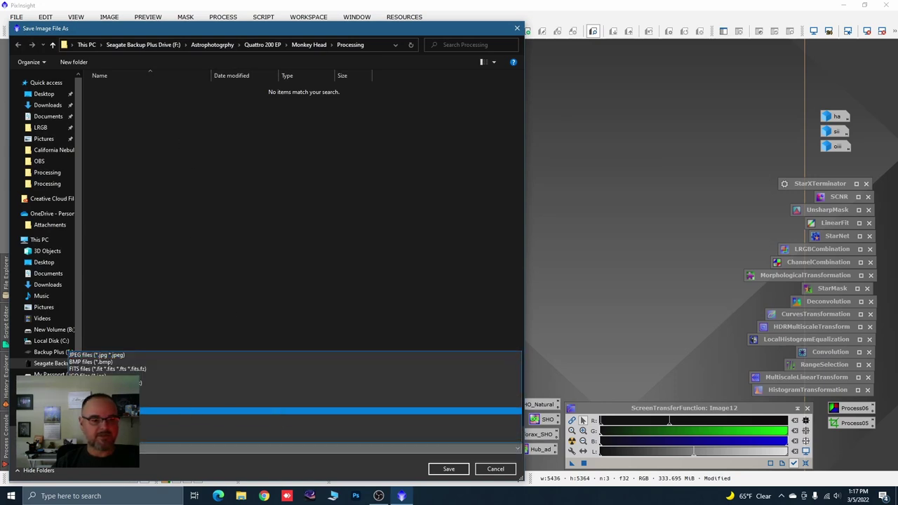
click(105, 410)
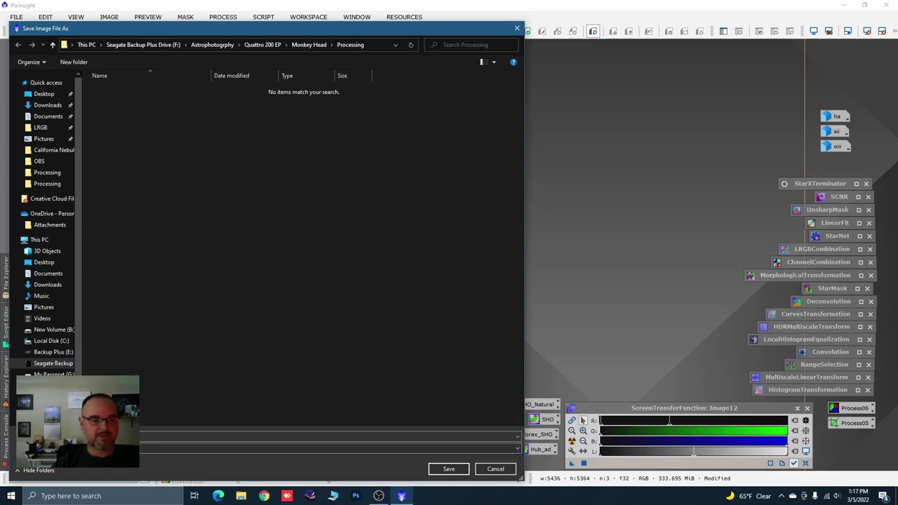
click(449, 469)
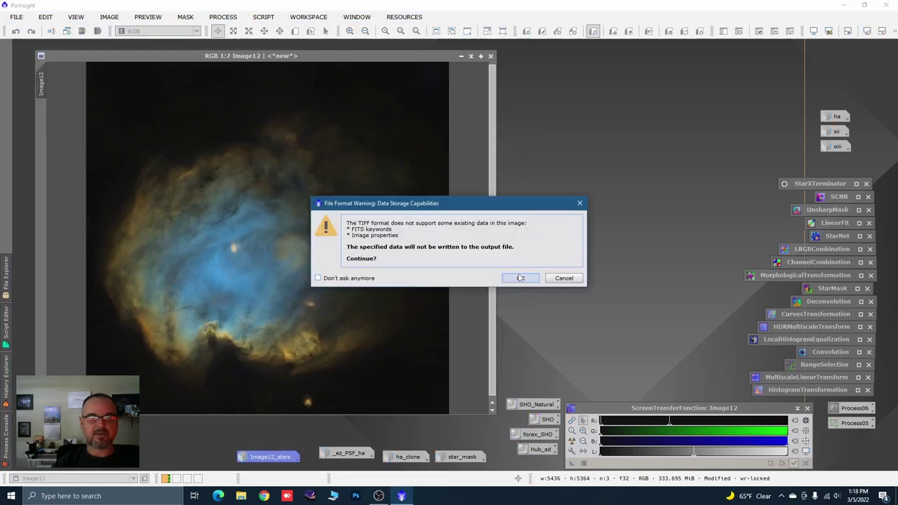
click(520, 279)
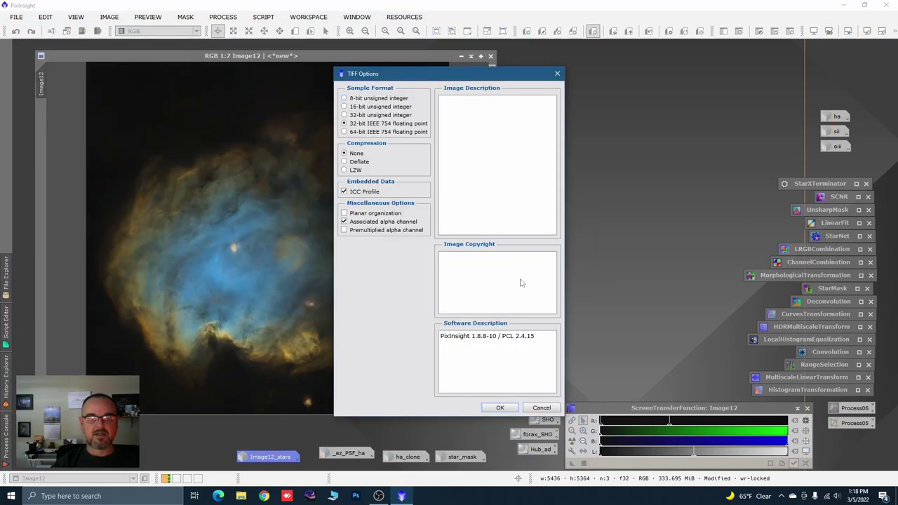
click(345, 107)
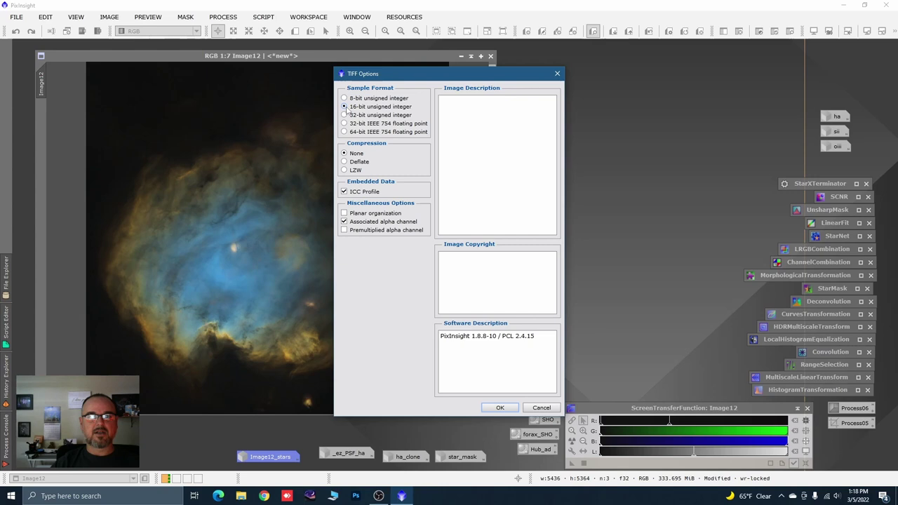
click(501, 408)
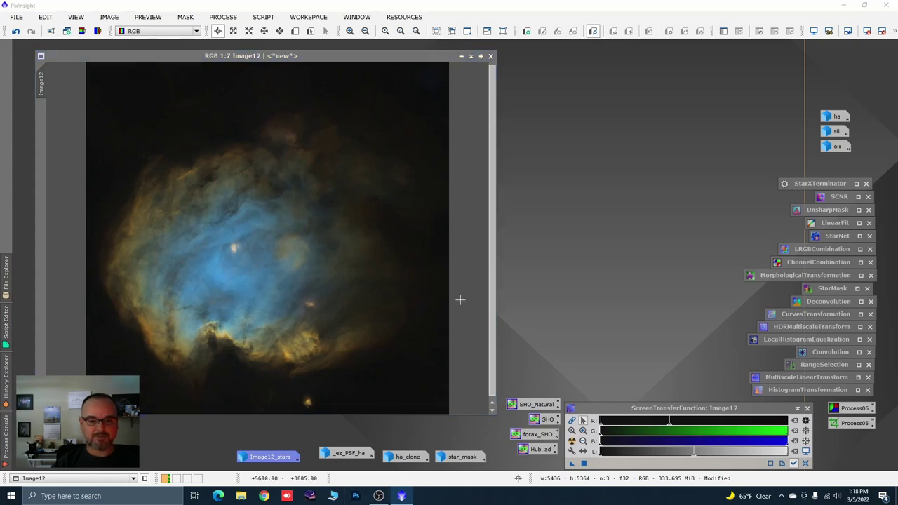
Switch to Photoshop, open Image12.tif and duplicate its Background layer
key(alt+Tab)
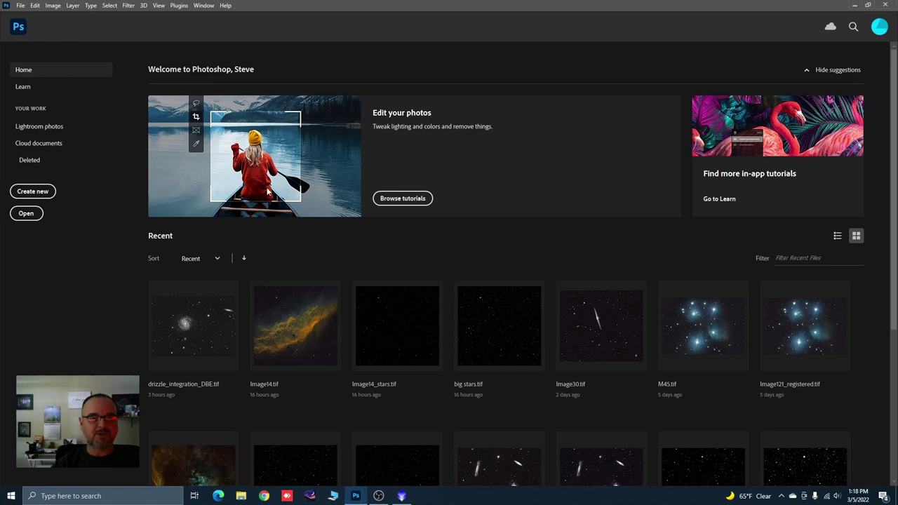
click(26, 215)
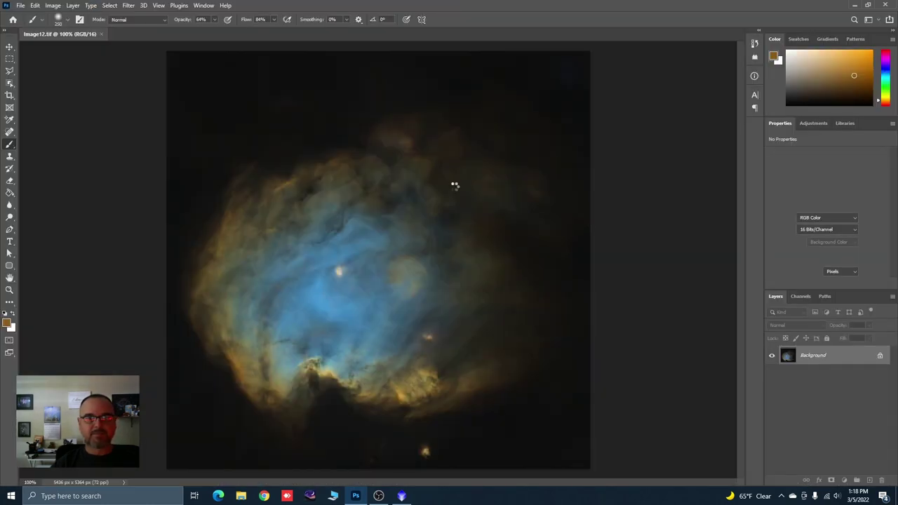
drag(811, 364, 871, 481)
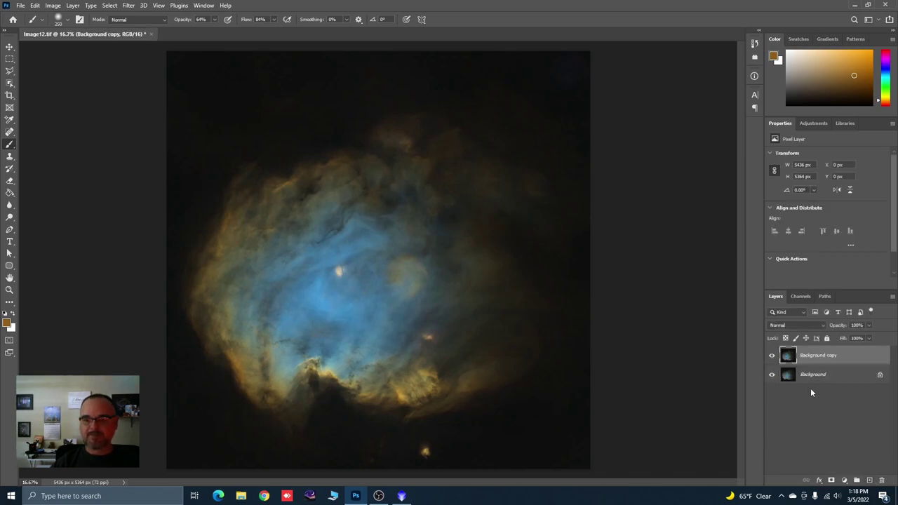
Apply the Camera Raw filter to the Background copy layer with Clarity +4, Dehaze +3 and Vibrance +5
click(129, 6)
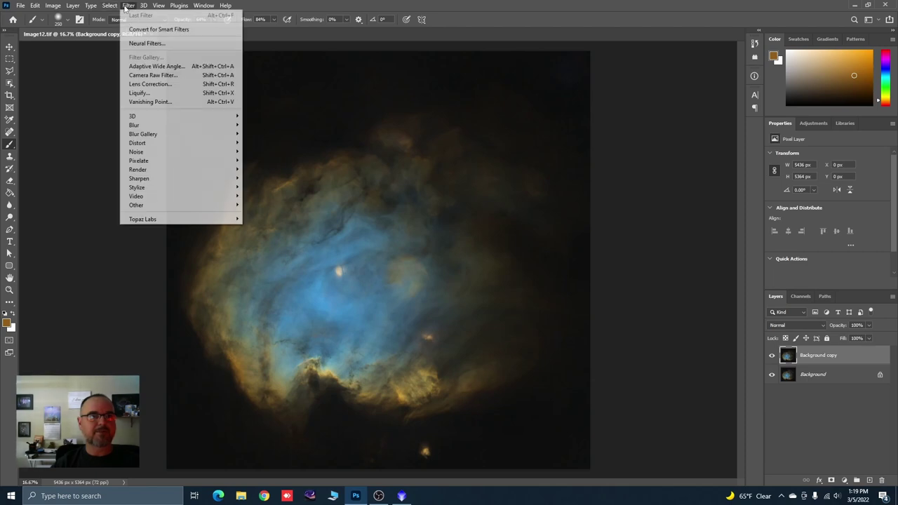
click(142, 76)
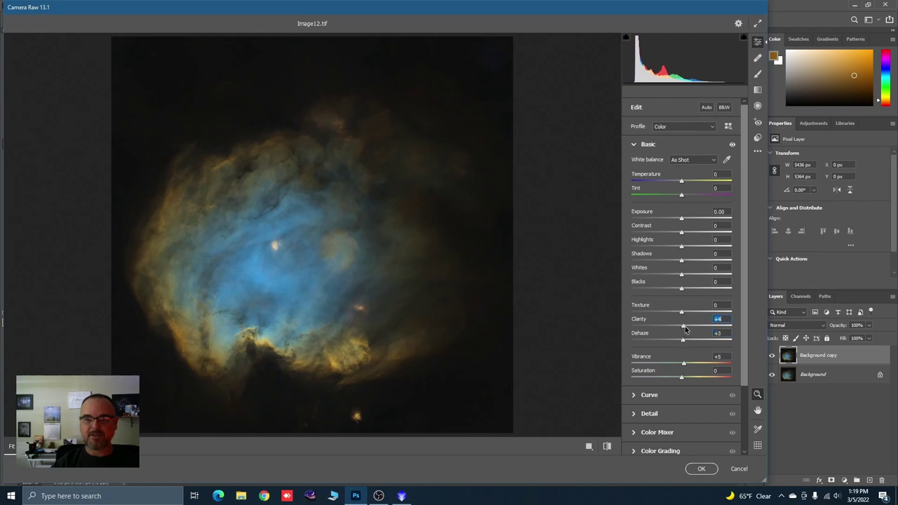
drag(686, 330, 687, 332)
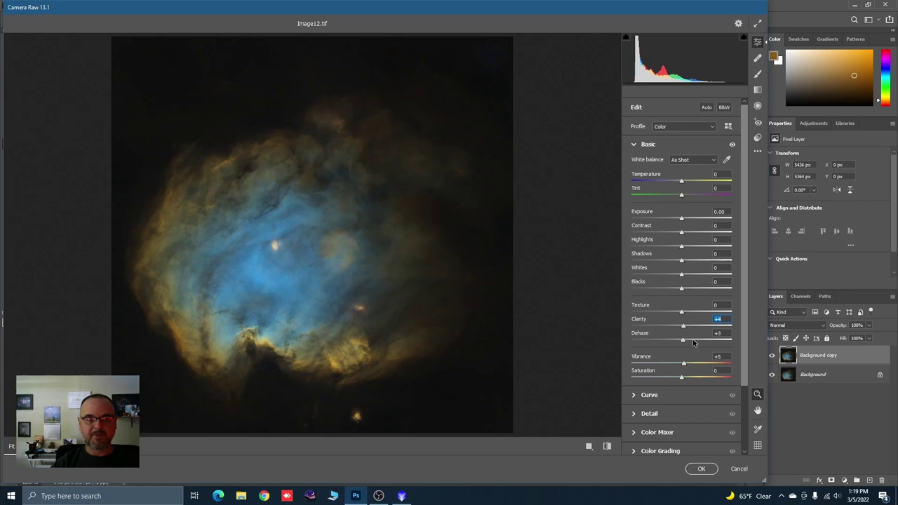
click(702, 469)
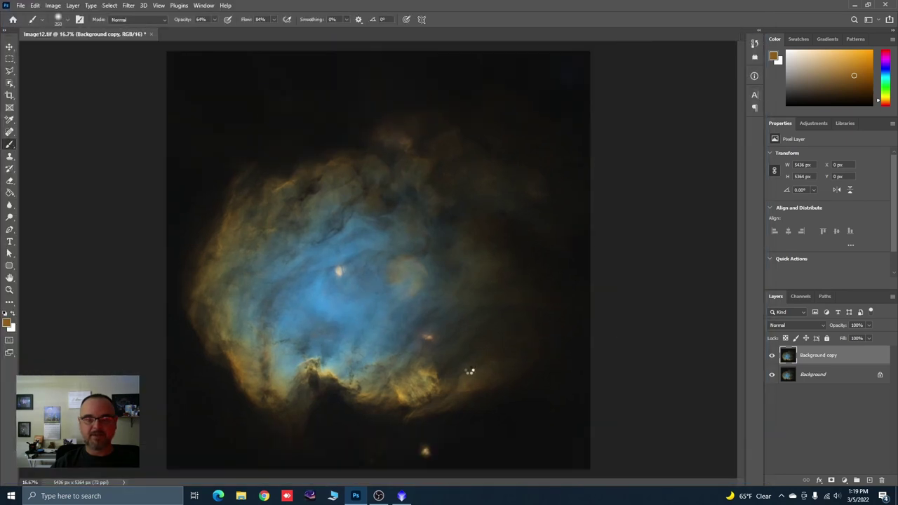
Toggle the Background copy's visibility to compare before and after, and merge it down into the Background layer
click(772, 357)
click(773, 357)
click(772, 356)
right_click(800, 362)
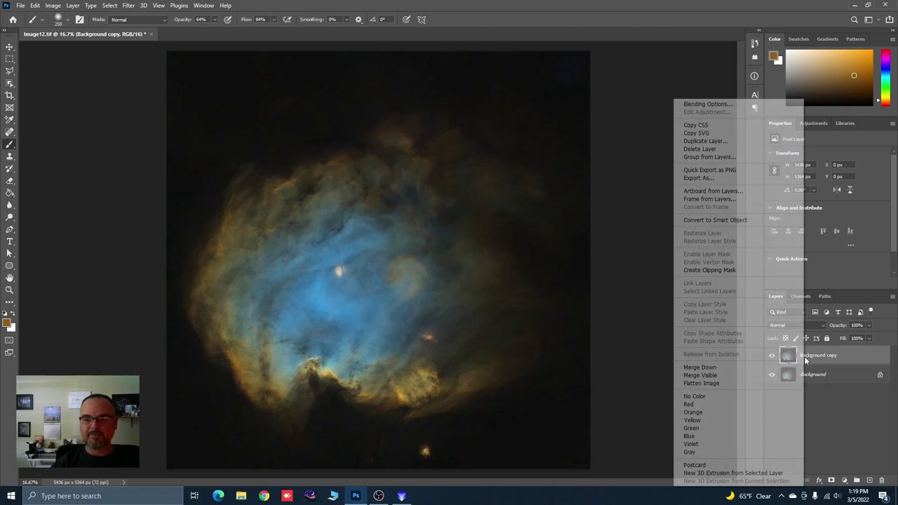
click(719, 370)
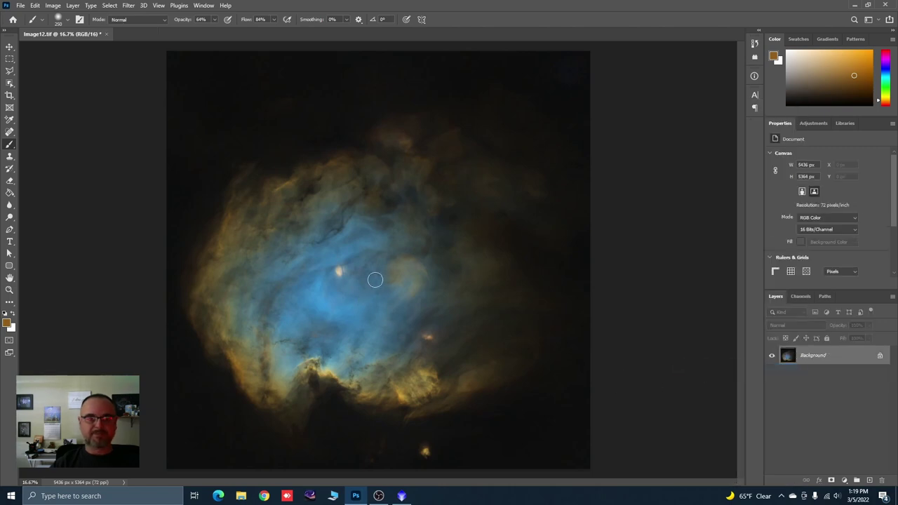
scroll(321, 204, down, 1)
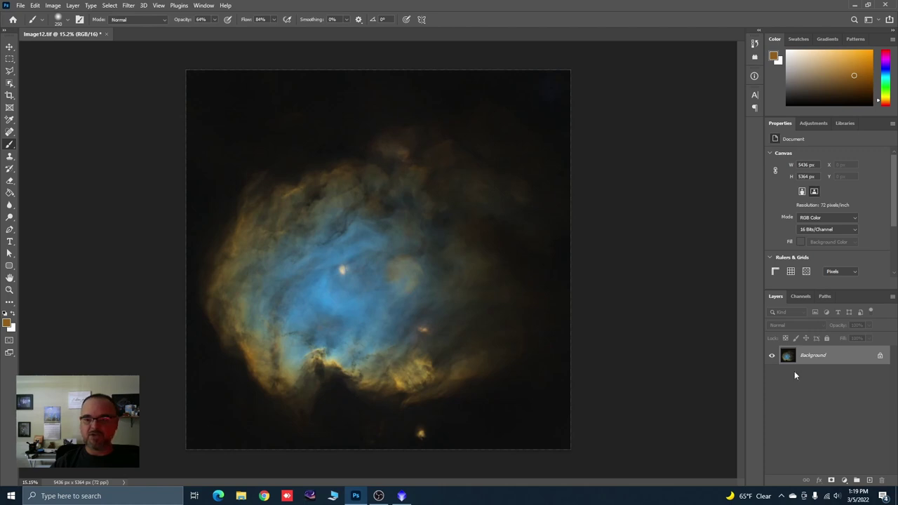
Duplicate the Background layer and apply the High Pass filter to the copy with a radius of 49.8 pixels
drag(807, 362, 870, 480)
scroll(288, 196, down, 1)
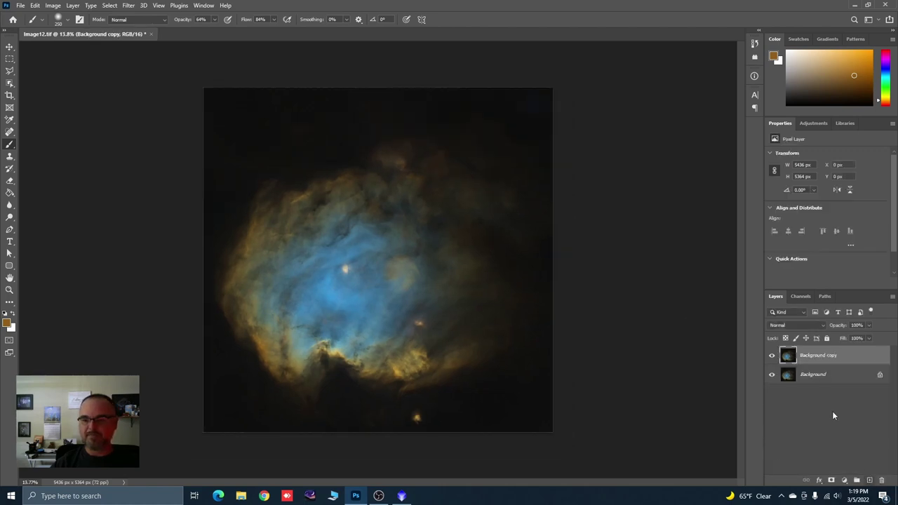
scroll(398, 224, up, 2)
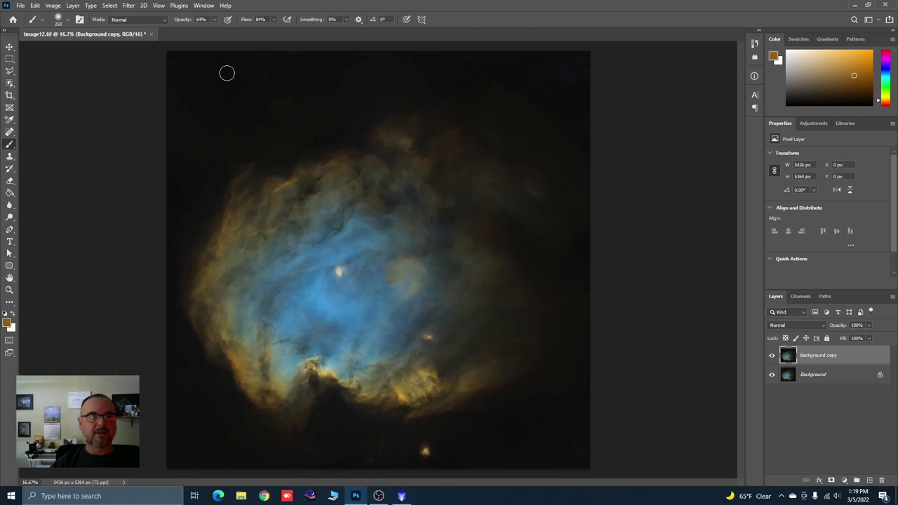
click(133, 6)
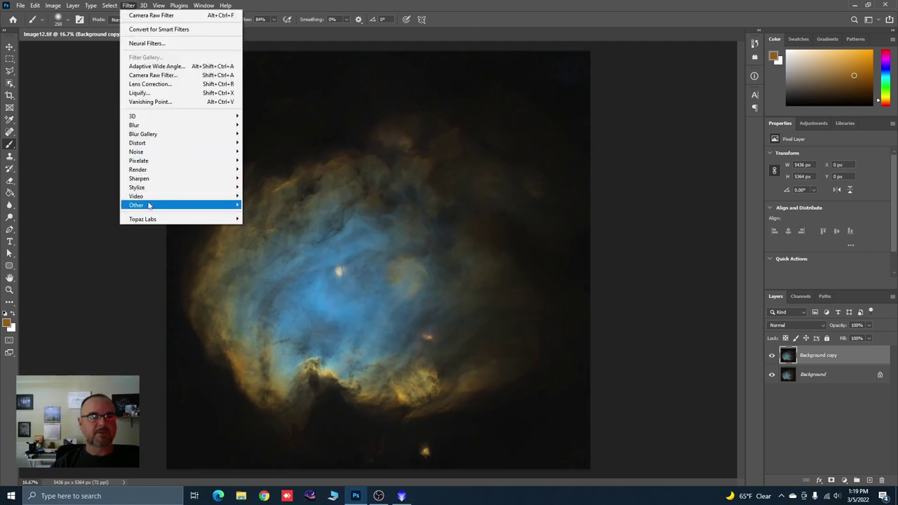
mouse_move(148, 207)
click(262, 213)
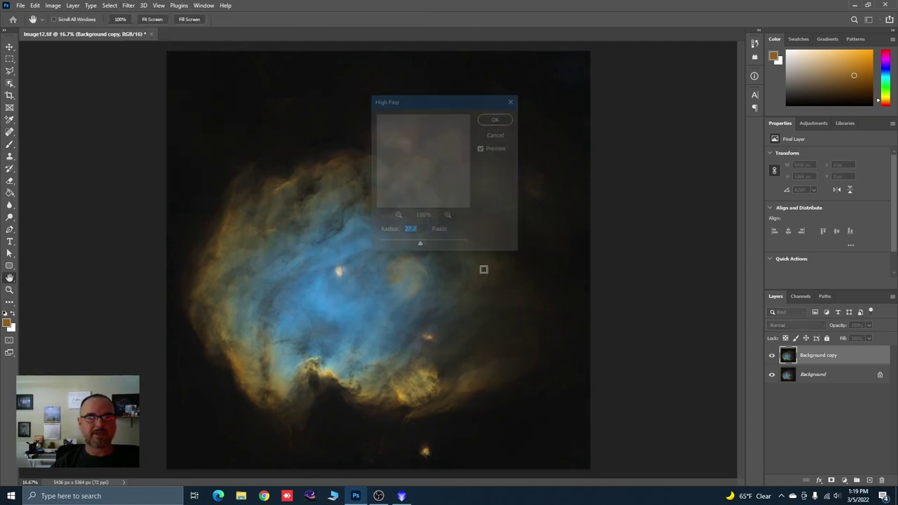
drag(420, 246, 422, 247)
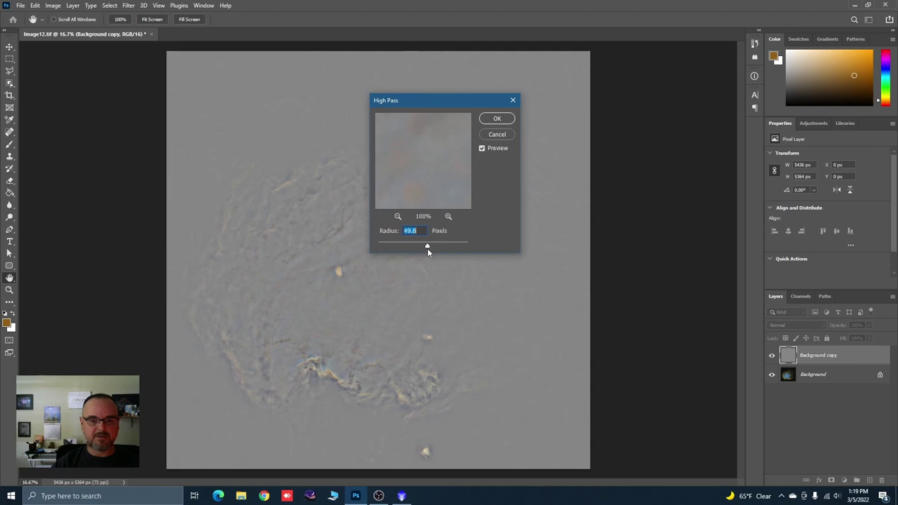
click(497, 119)
key(b)
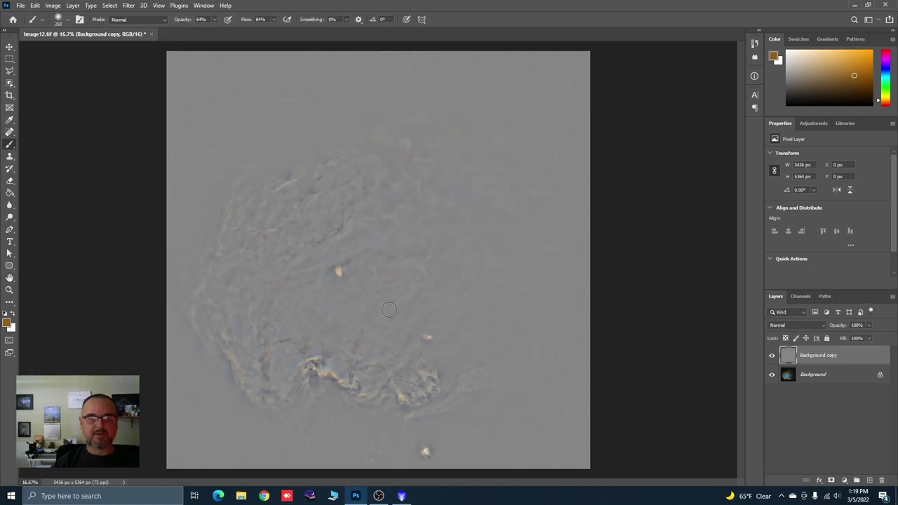
Set the Background copy's blend mode to Overlay and give it a layer mask inverted to black
click(824, 325)
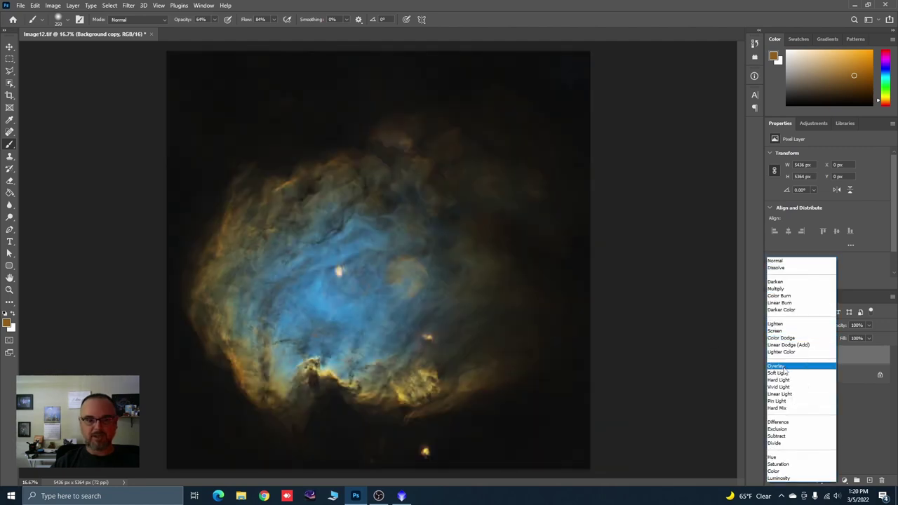
click(779, 367)
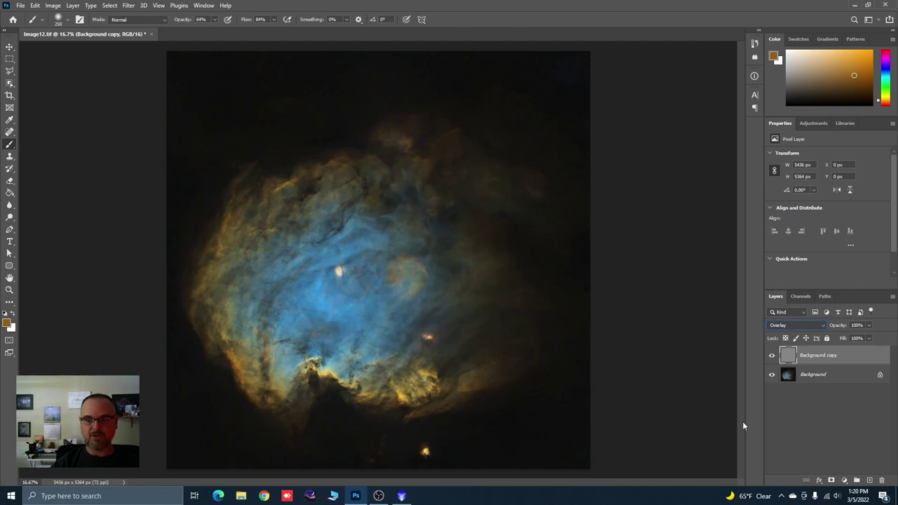
click(832, 481)
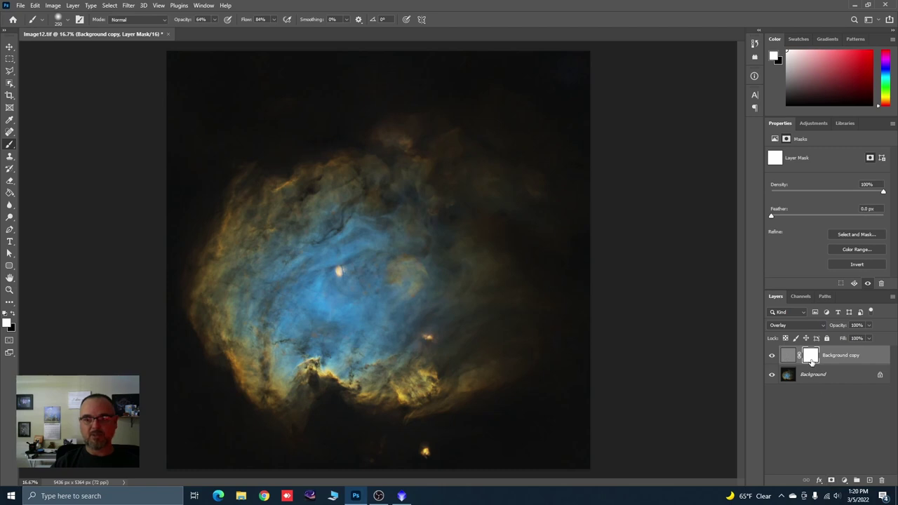
key(ctrl+i)
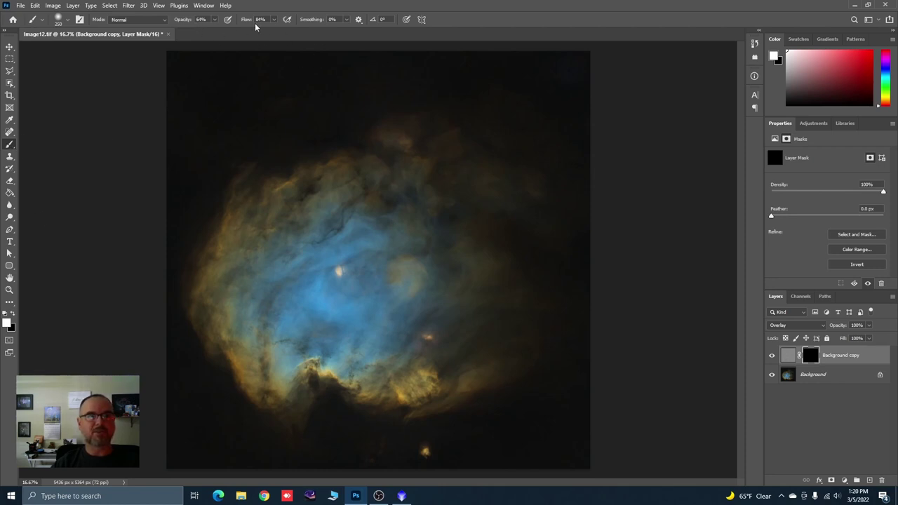
Paint white on the mask with a 400 px soft brush over the nebula's dust pillars, bright rim and dark filaments to reveal the sharpening
scroll(304, 378, up, 4)
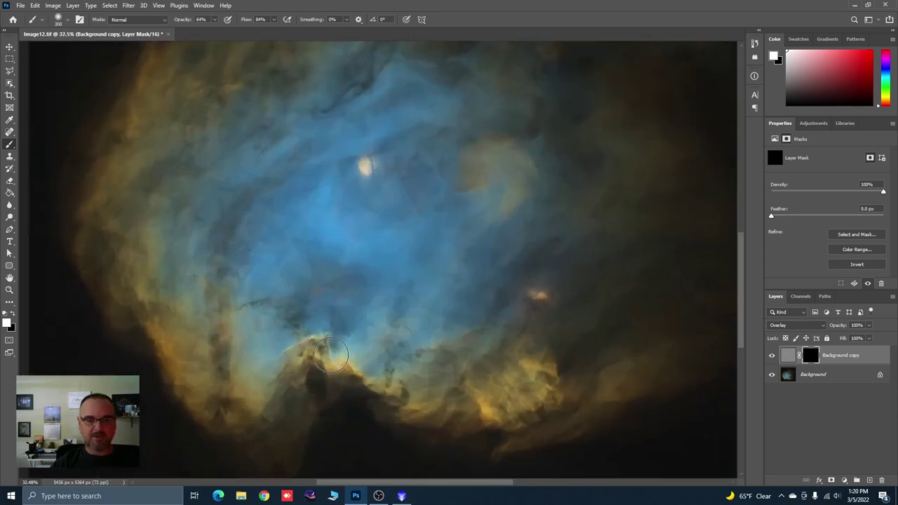
key(bracketright)
key(bracketright)
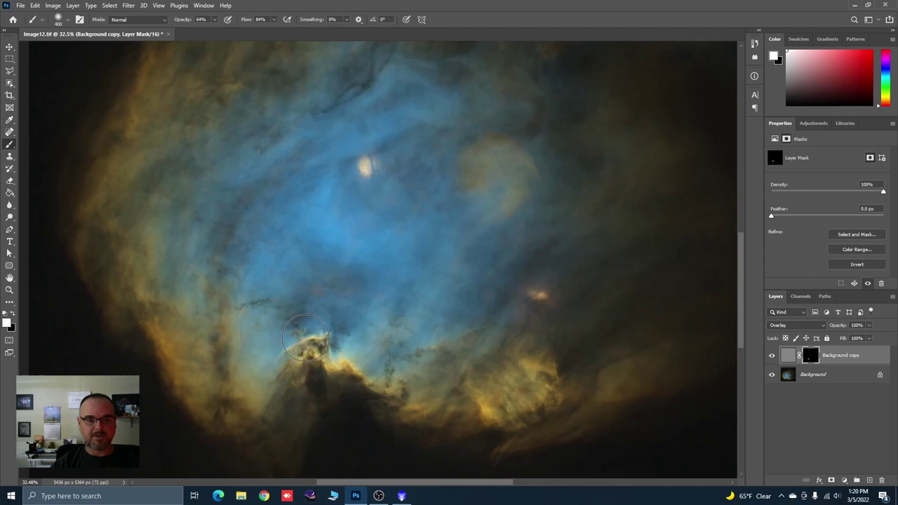
mouse_move(473, 370)
mouse_down()
mouse_move(488, 401)
mouse_move(543, 405)
mouse_move(536, 360)
mouse_move(543, 305)
mouse_move(552, 415)
mouse_move(506, 450)
mouse_up()
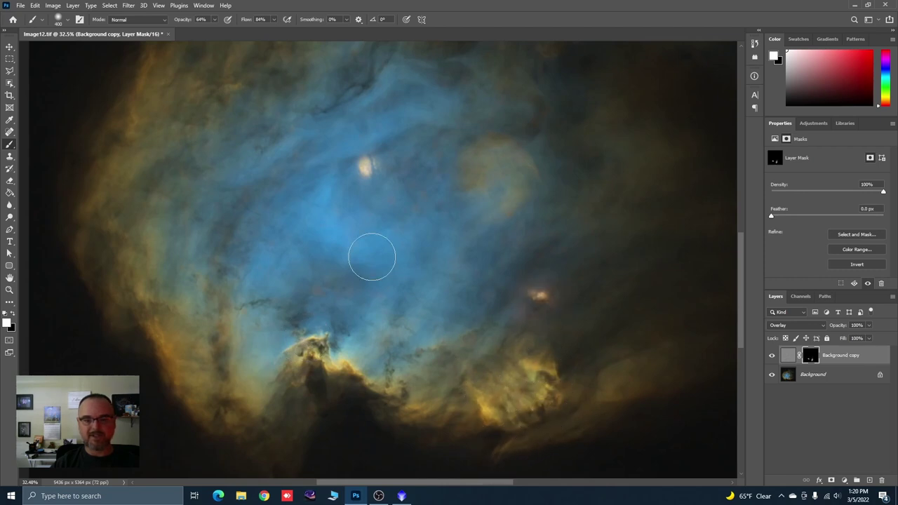
scroll(382, 309, down, 2)
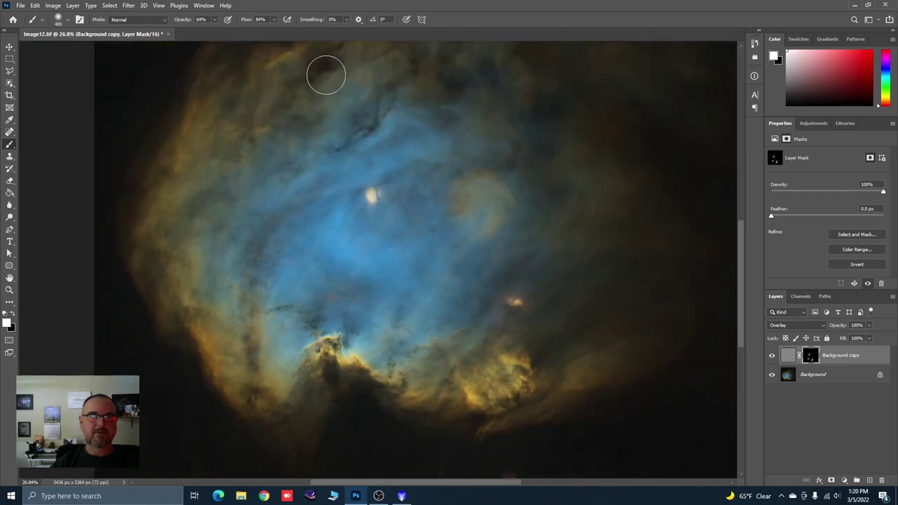
scroll(343, 225, down, 1)
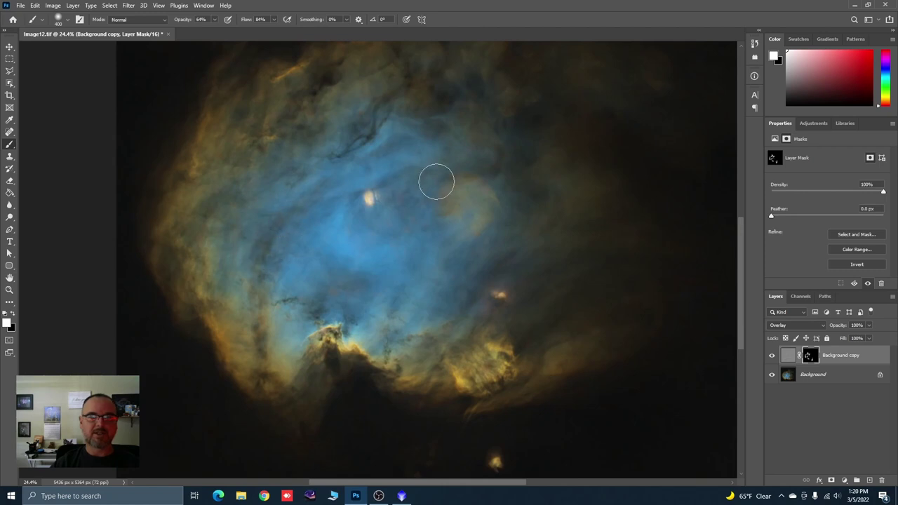
scroll(485, 165, down, 2)
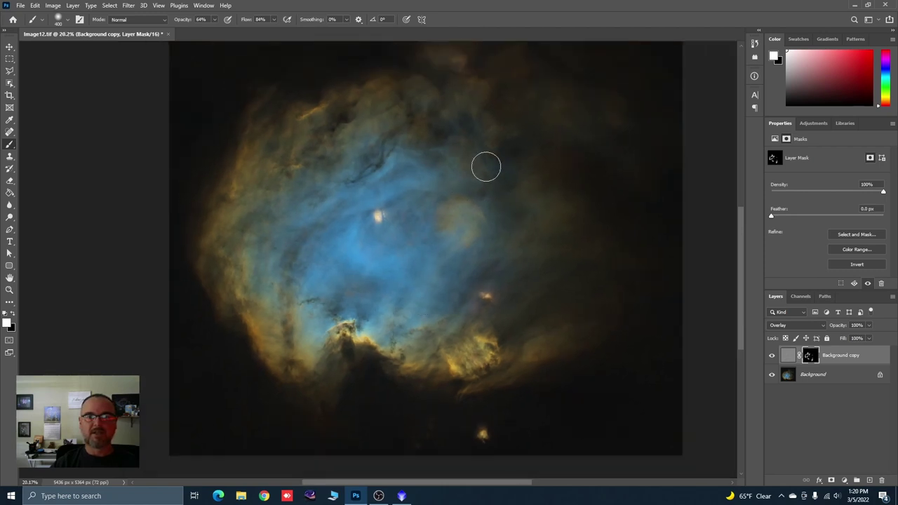
scroll(497, 144, up, 3)
scroll(443, 153, down, 1)
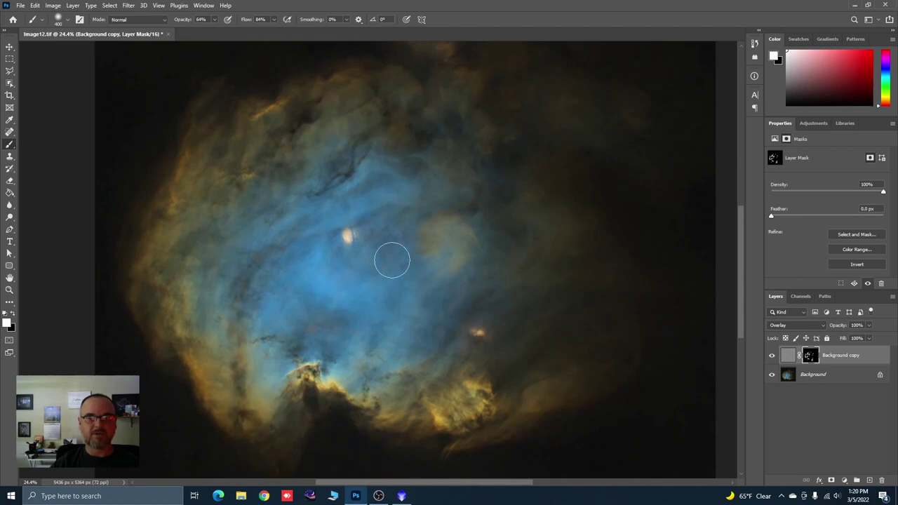
scroll(344, 244, down, 1)
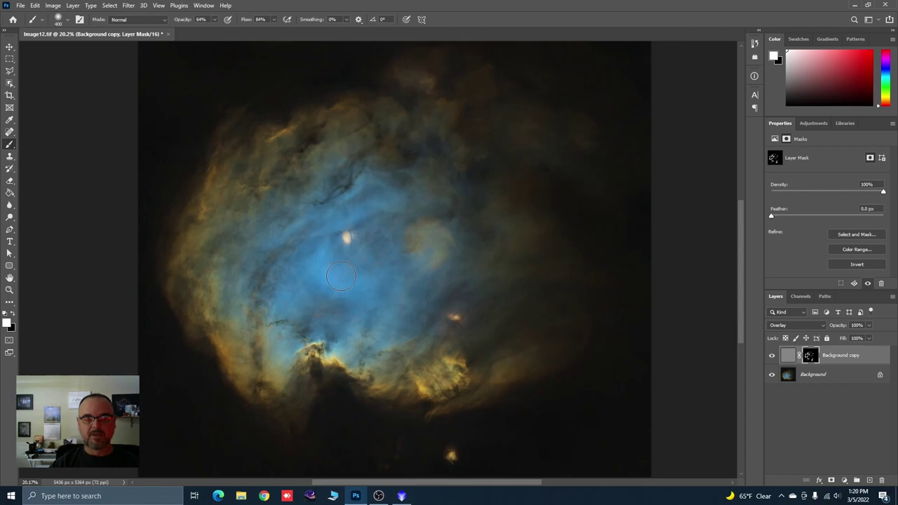
Toggle the Background copy's visibility to compare the image with and without the masked High Pass sharpening
click(772, 356)
click(773, 356)
click(773, 356)
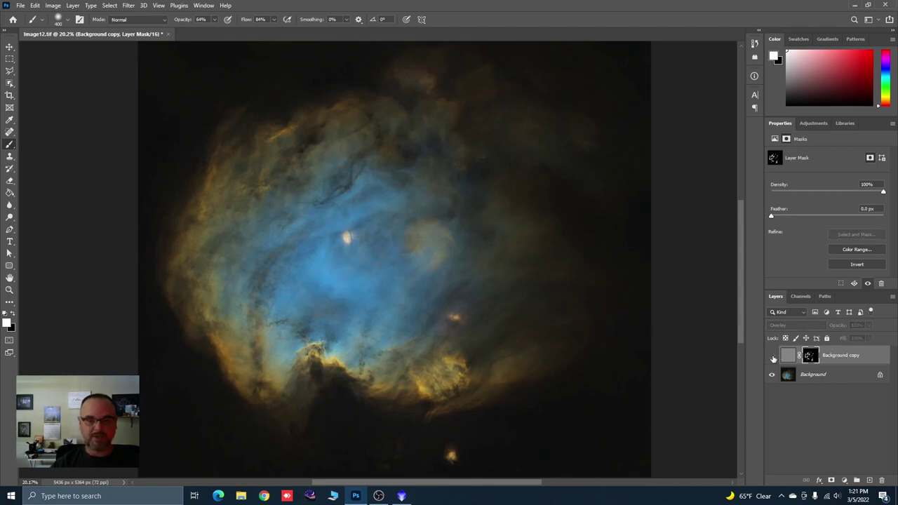
click(772, 356)
click(772, 356)
click(772, 356)
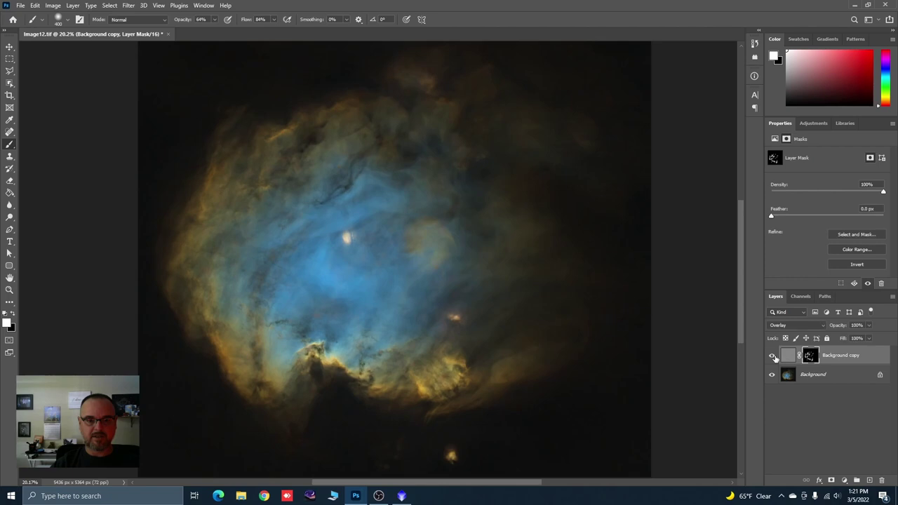
Feather the Background copy's layer mask by 62.3 px with Select and Mask, and merge the visible layers
right_click(810, 357)
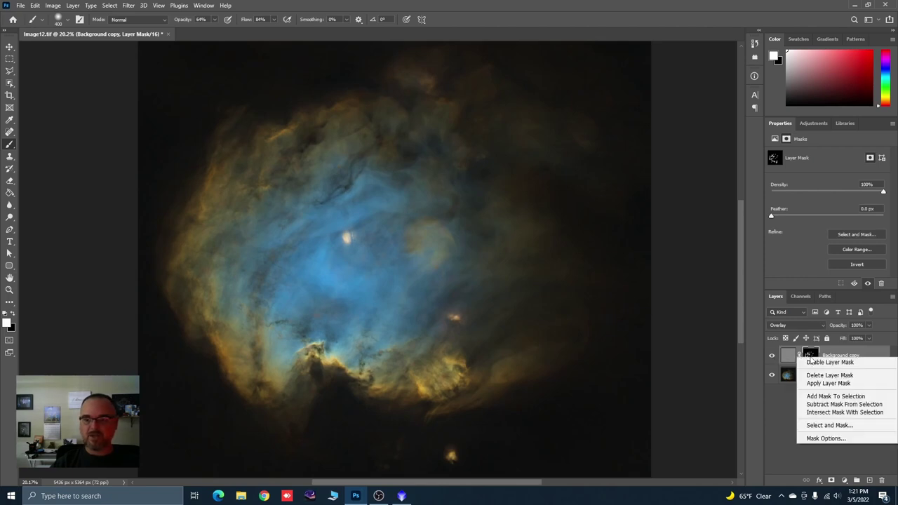
click(824, 425)
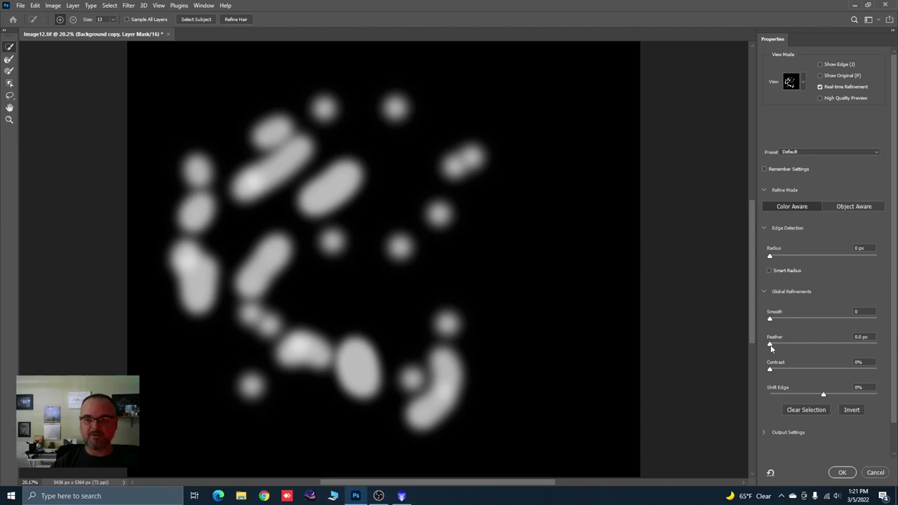
drag(804, 347, 834, 346)
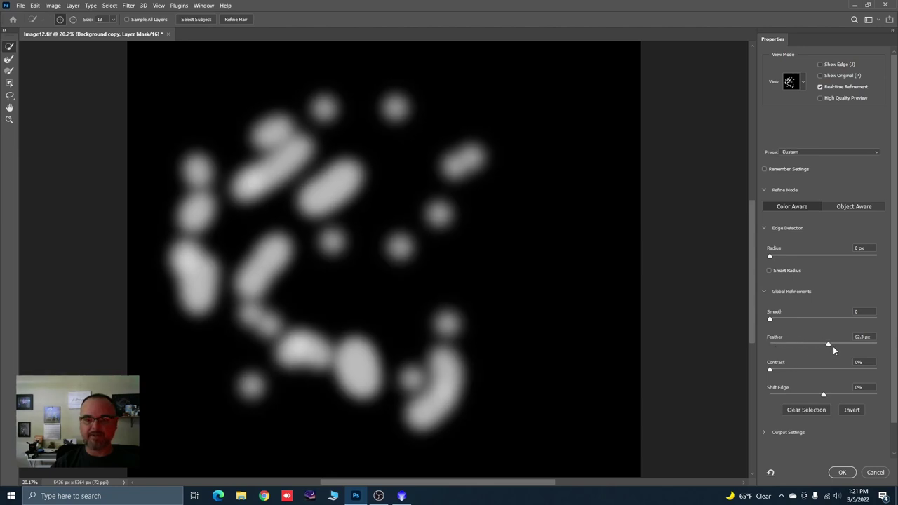
click(843, 472)
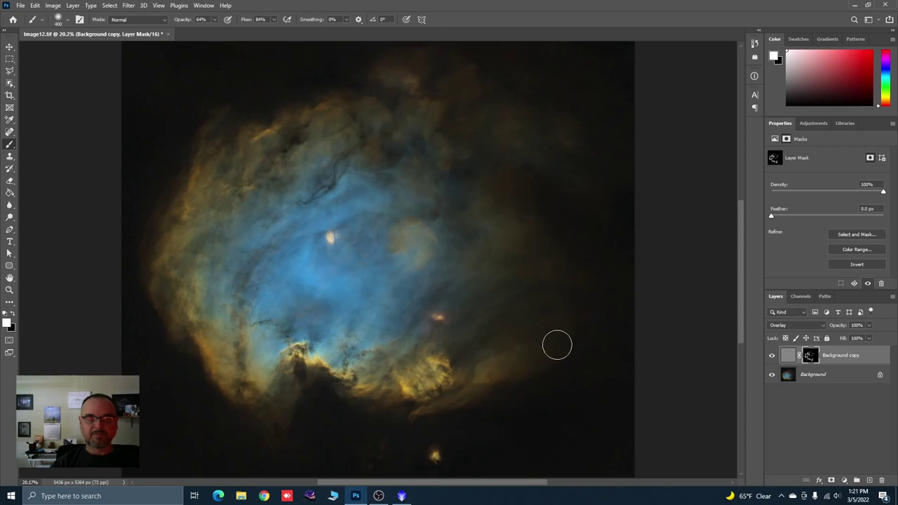
right_click(838, 359)
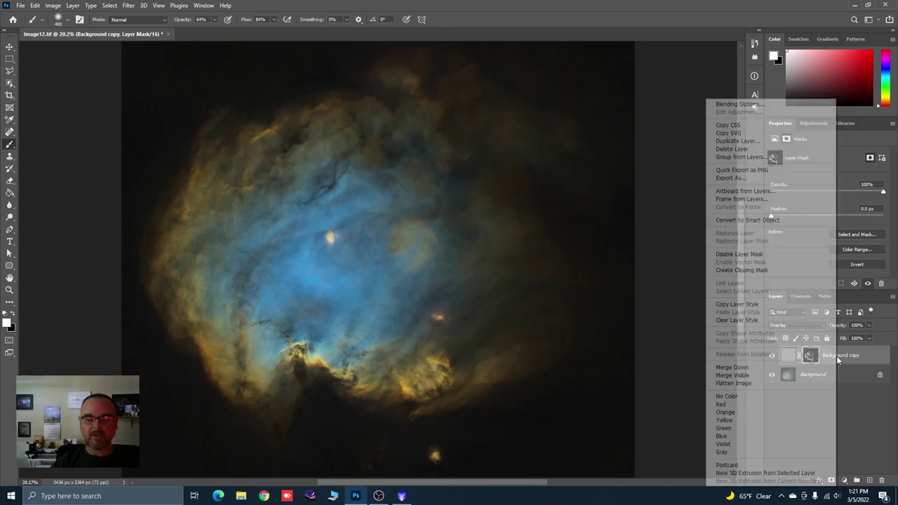
click(732, 377)
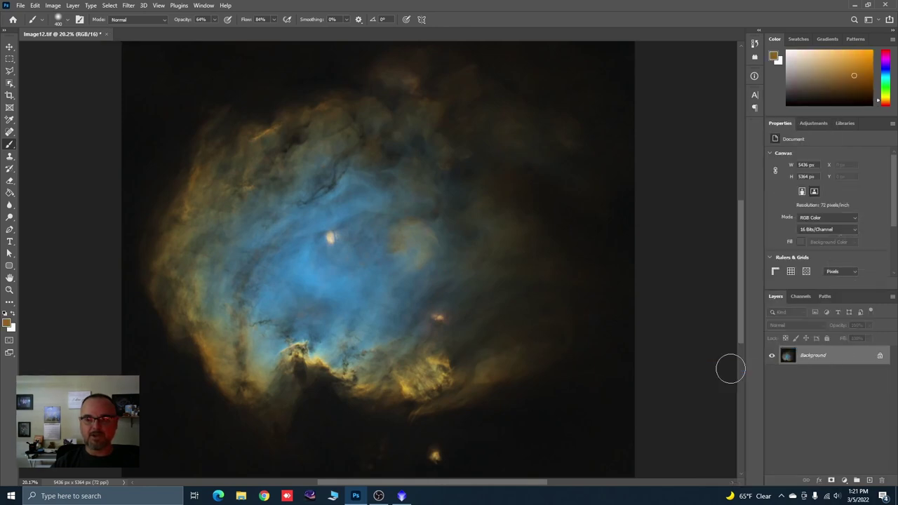
Duplicate the Background layer and select the nebula's golden-brown outer shell with Color Range, sampling its edge at Fuzziness 69
drag(808, 358, 870, 480)
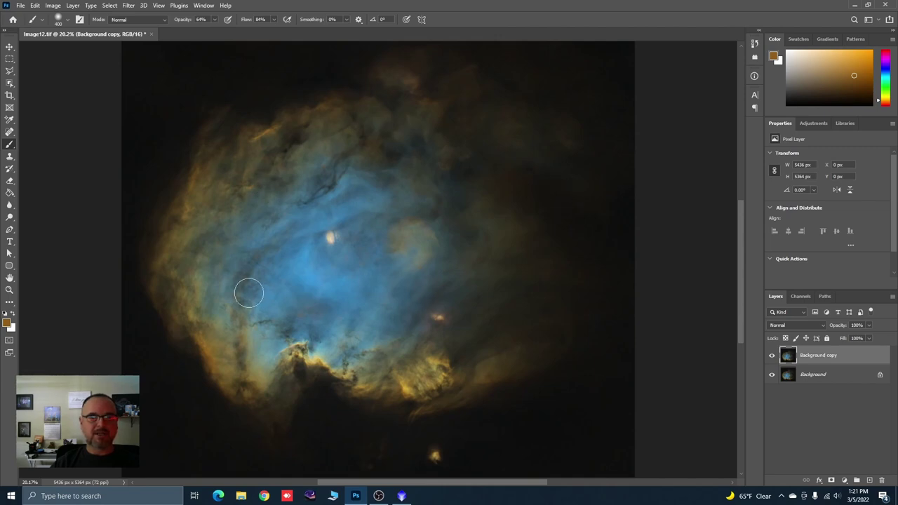
scroll(247, 291, down, 1)
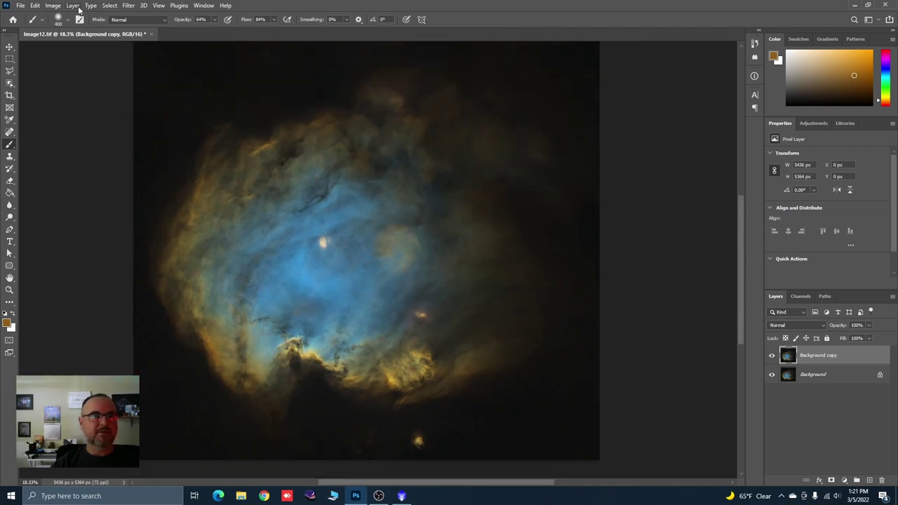
click(111, 6)
click(131, 97)
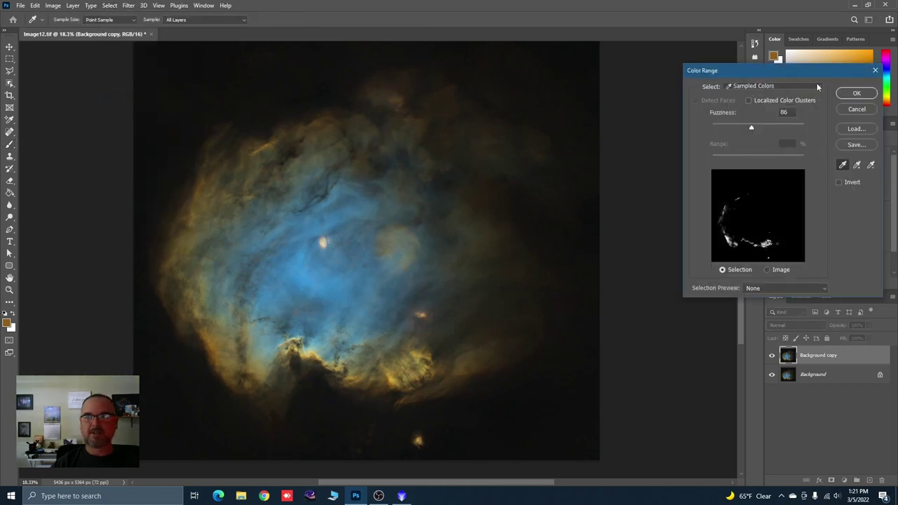
click(176, 245)
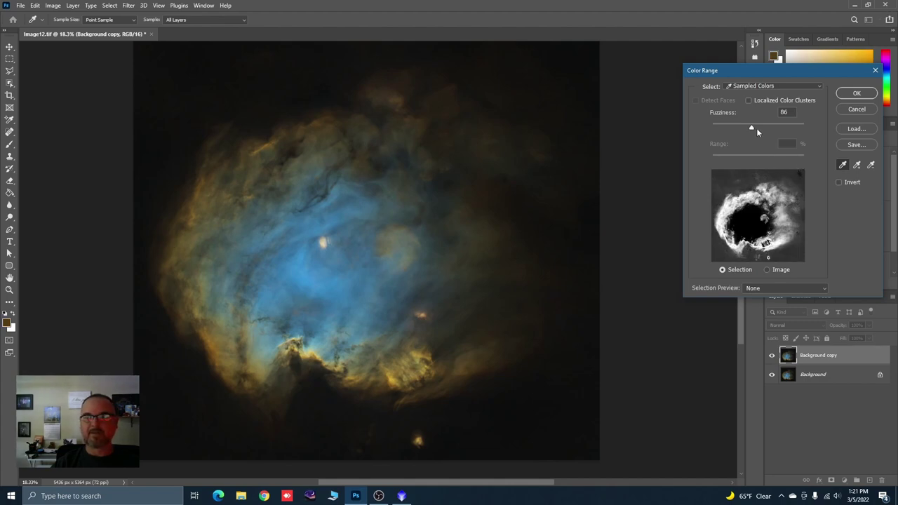
drag(753, 129, 746, 131)
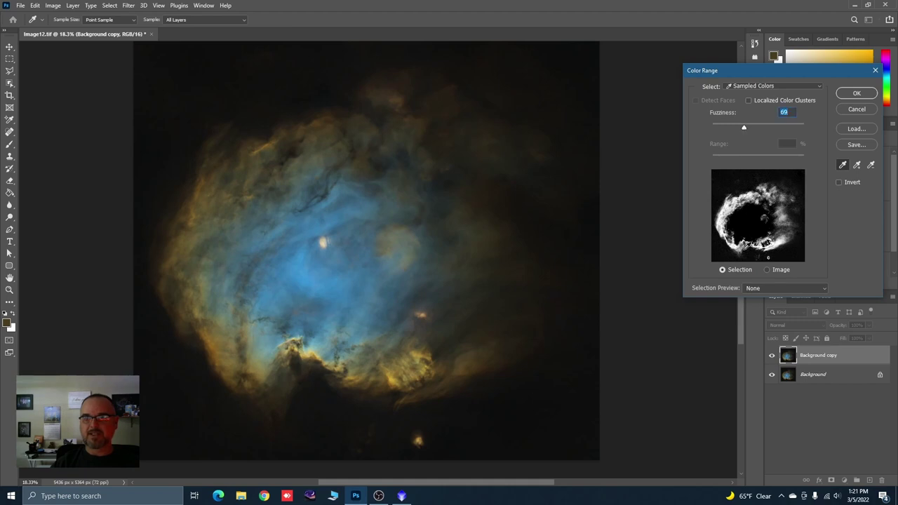
click(842, 97)
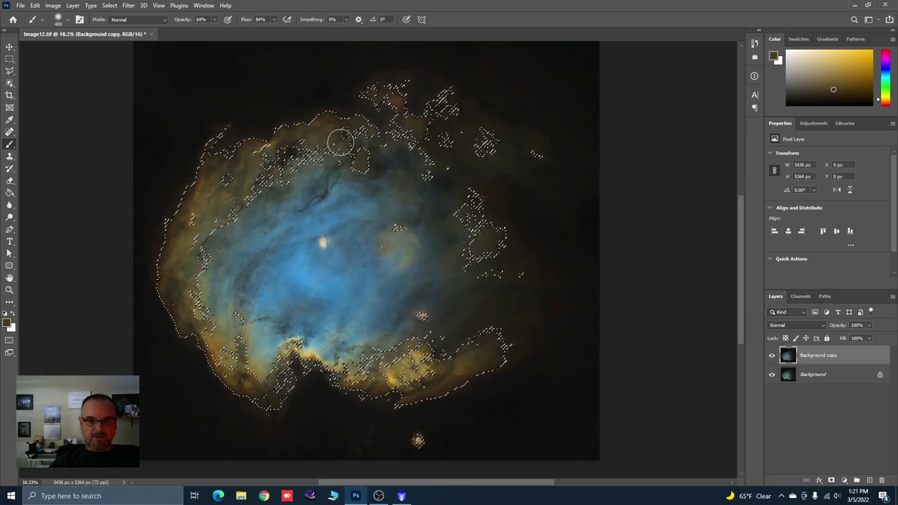
Feather the golden-brown shell selection by 64.7 px with Select and Mask, and copy the selected area to a new layer
click(109, 6)
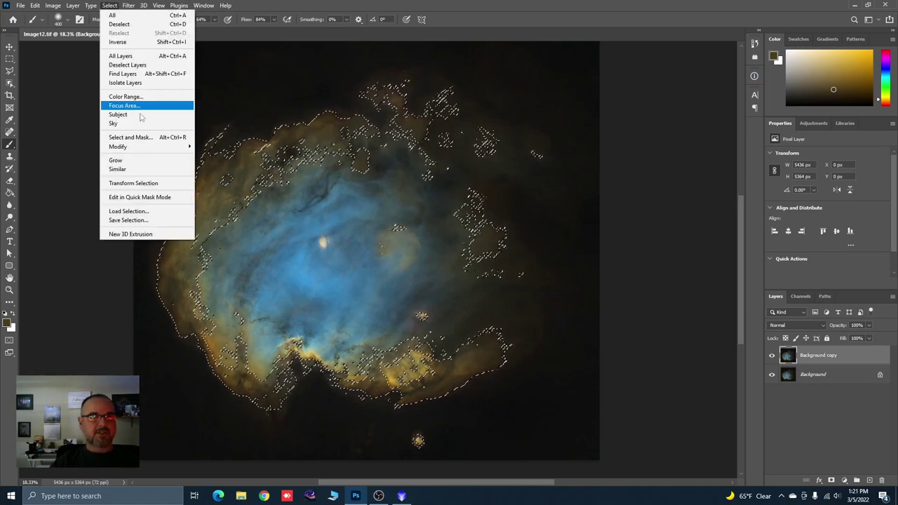
click(130, 136)
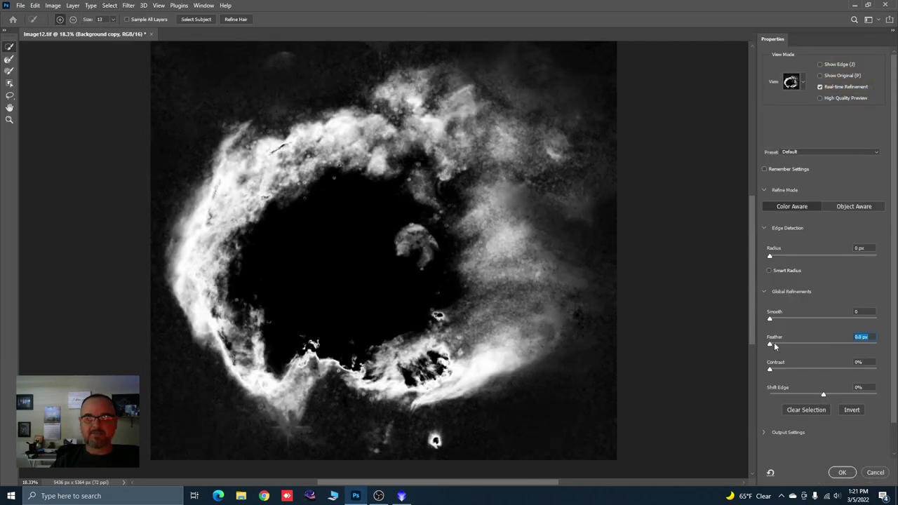
drag(770, 345, 833, 351)
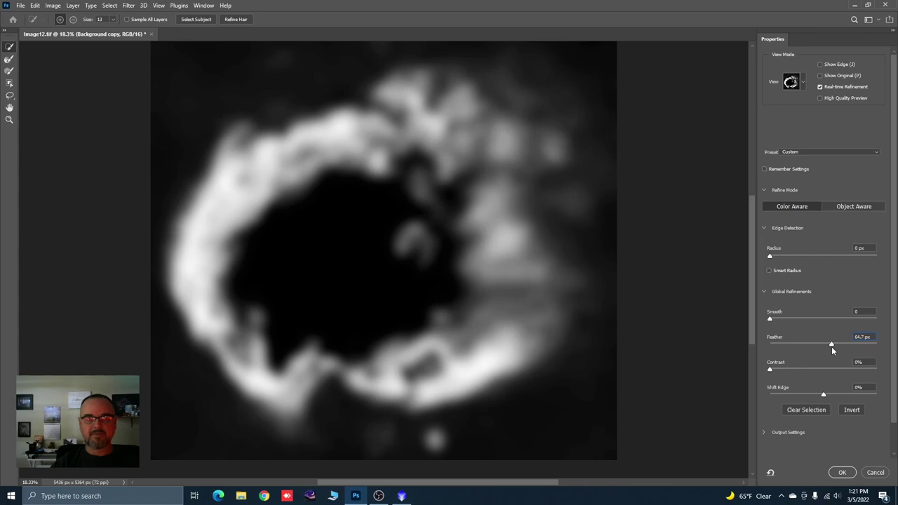
click(842, 473)
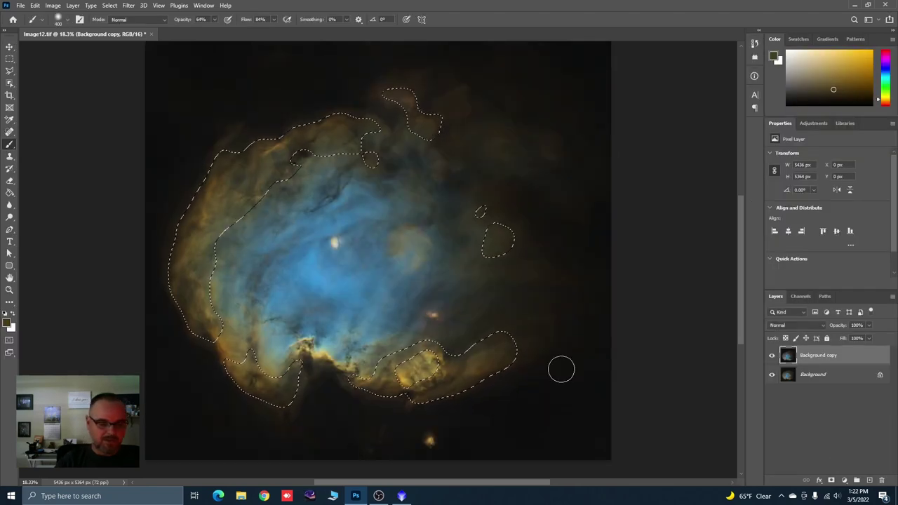
key(ctrl+j)
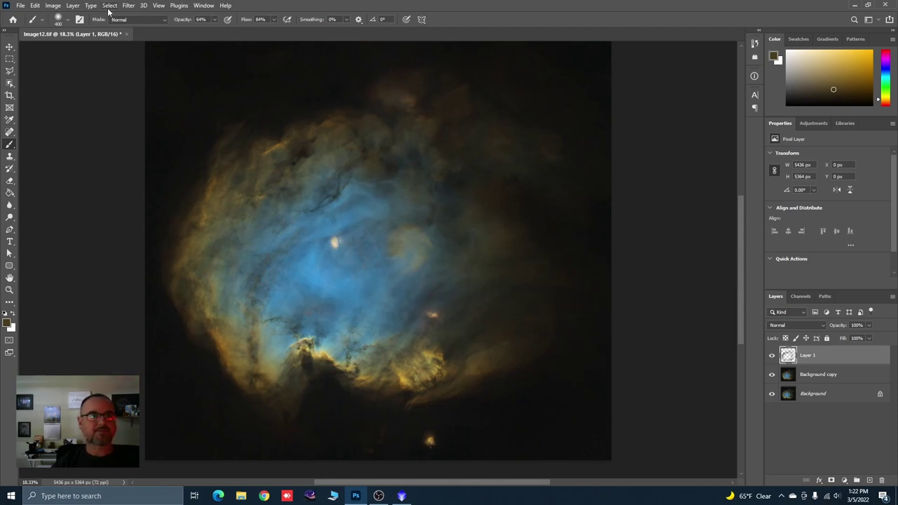
Apply Selective Color to the Neutrals of Layer 1 with Cyan -12, Magenta +5, Yellow +3 and Black -1
click(52, 6)
mouse_move(63, 29)
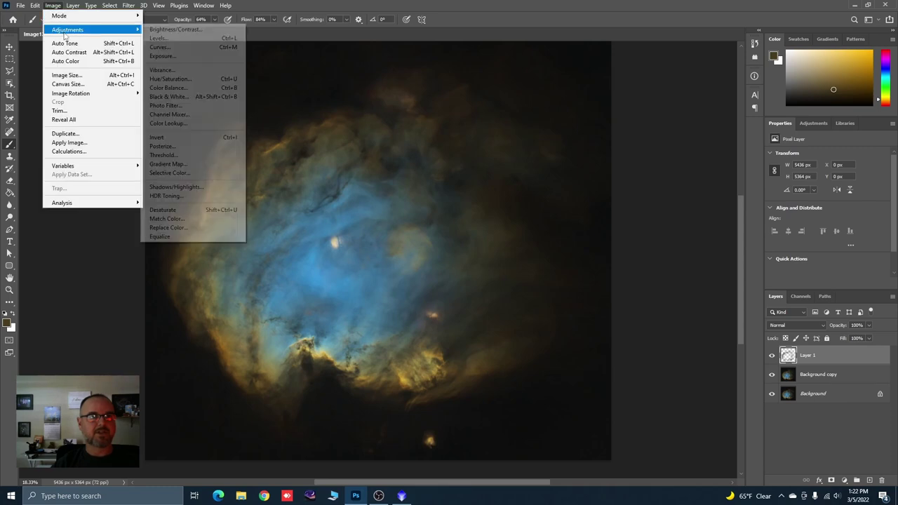
click(181, 174)
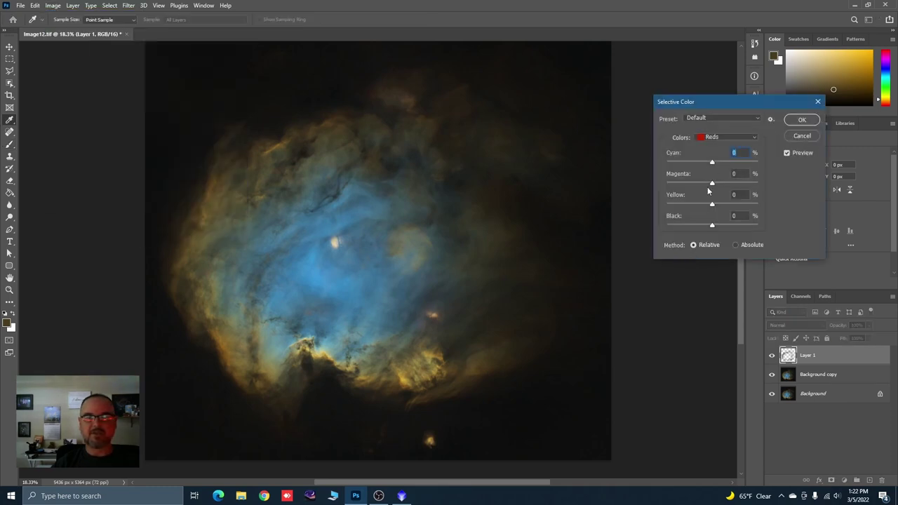
click(756, 136)
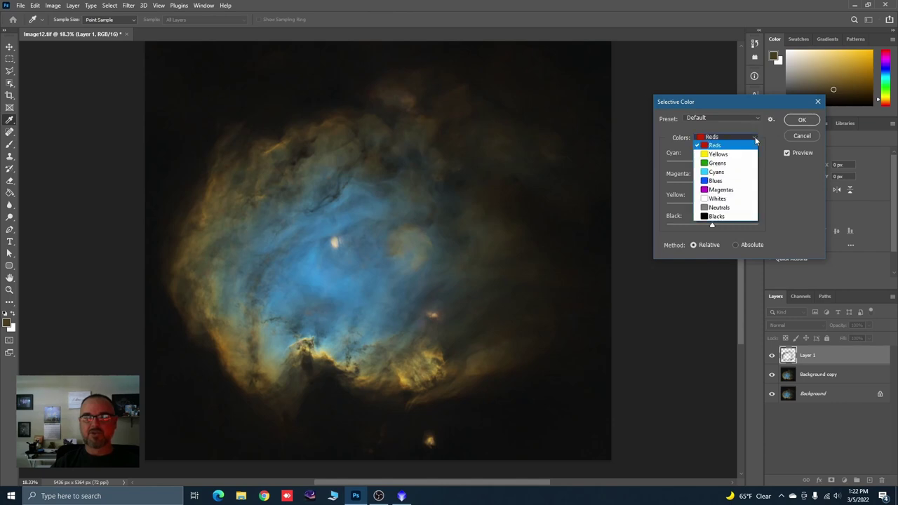
click(720, 211)
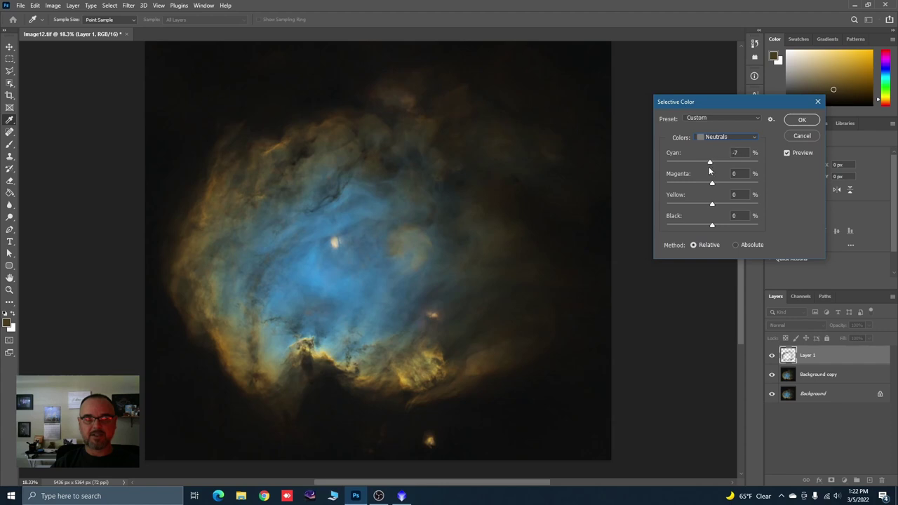
drag(712, 165, 707, 168)
click(716, 184)
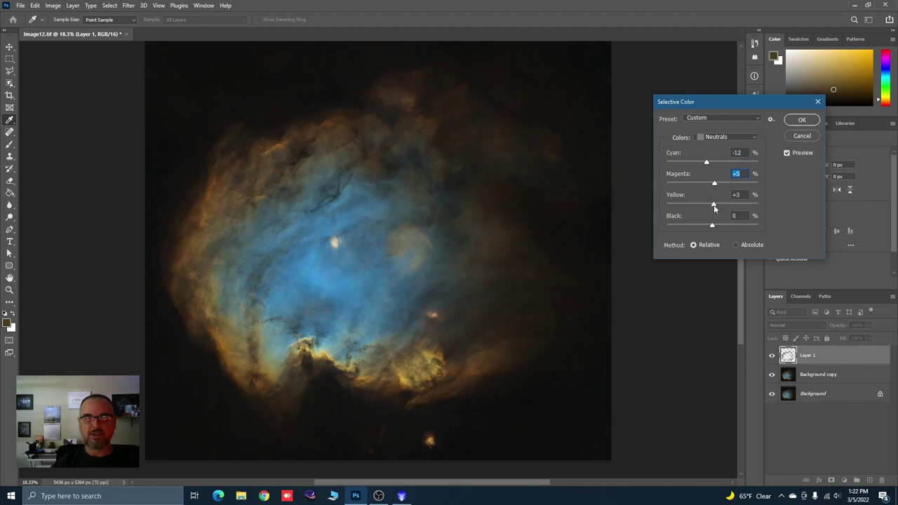
click(714, 204)
drag(712, 225, 711, 227)
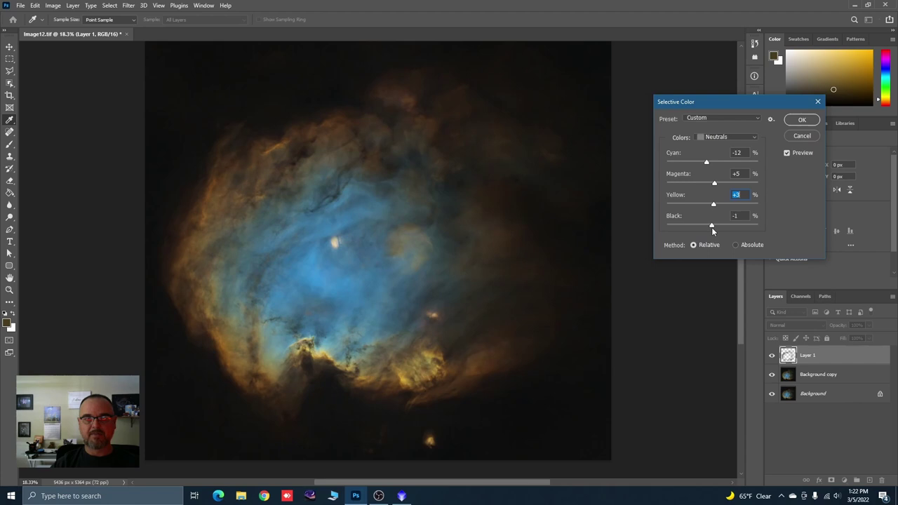
click(711, 227)
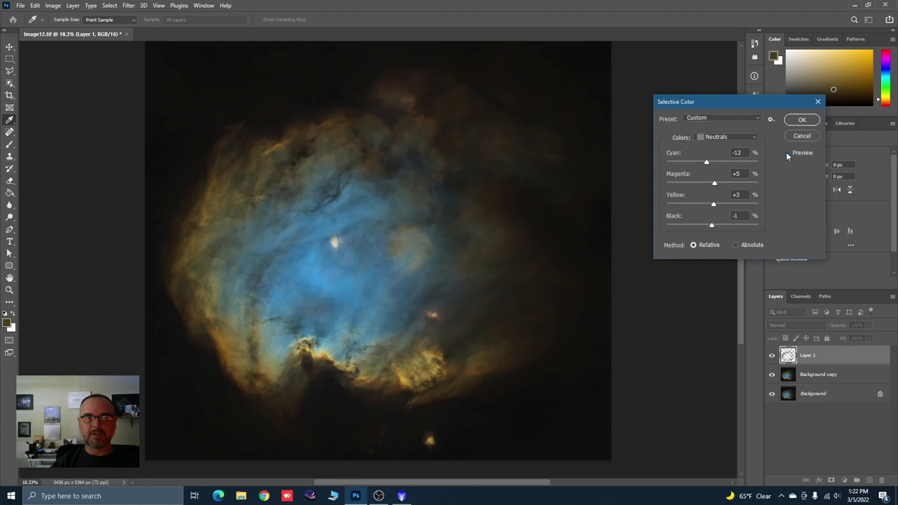
click(802, 120)
key(b)
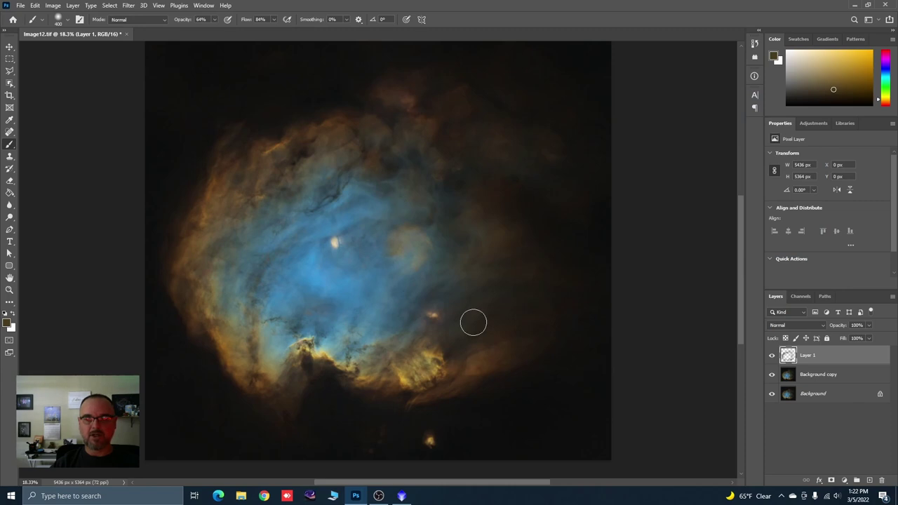
Duplicate Layer 1, blend the copy as Color Dodge at 29% opacity, and compare the image with and without it
drag(802, 357, 870, 480)
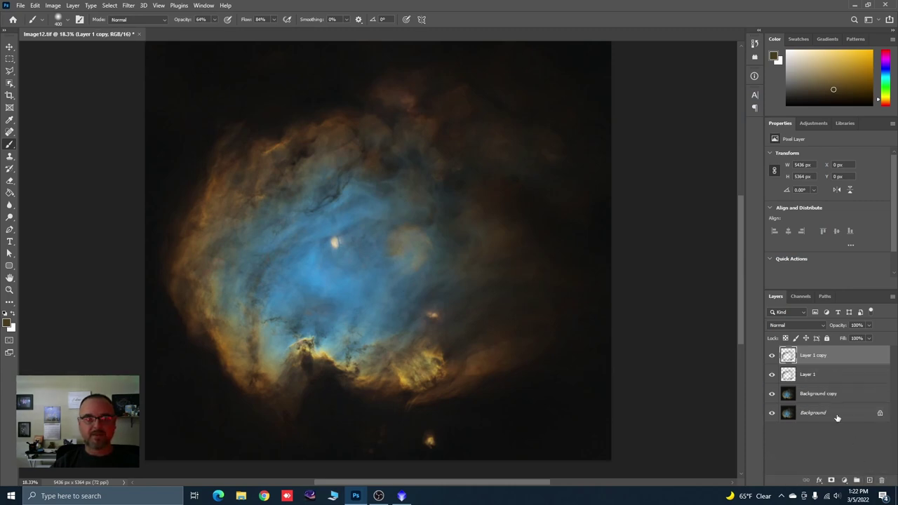
click(821, 326)
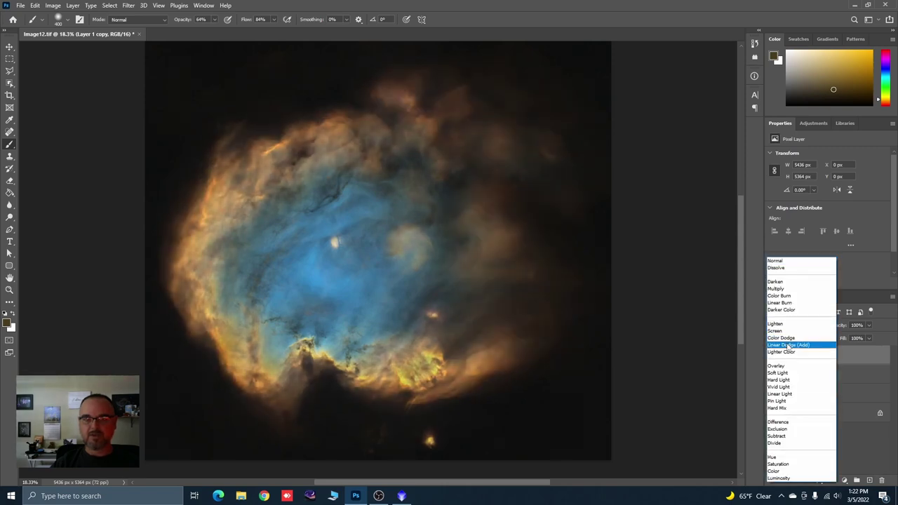
click(789, 340)
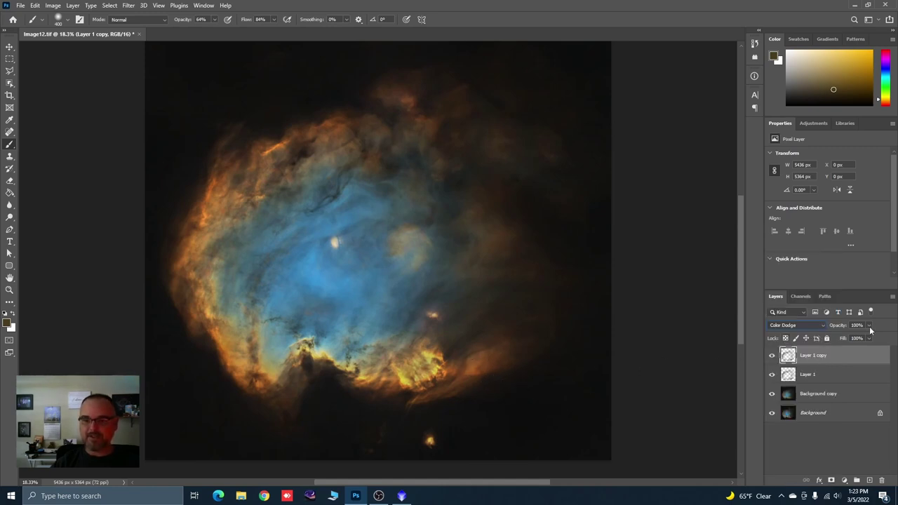
drag(834, 338, 824, 339)
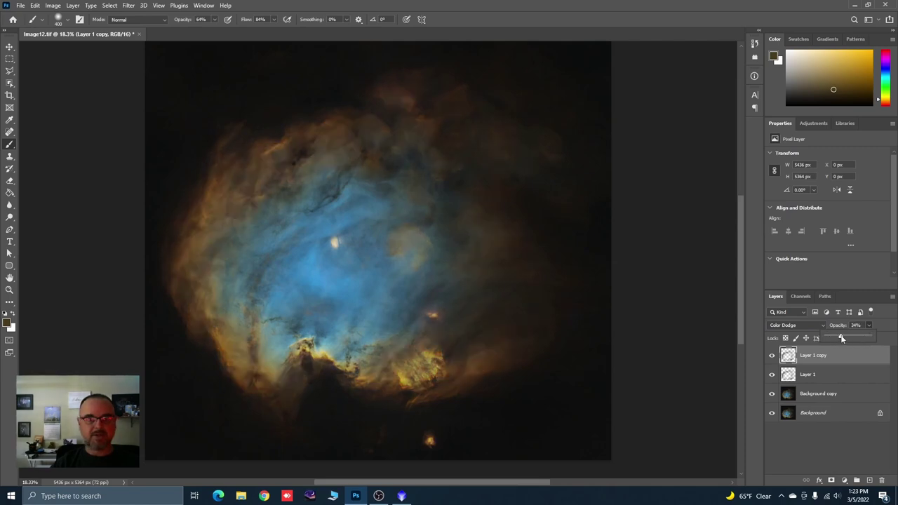
drag(846, 338, 836, 338)
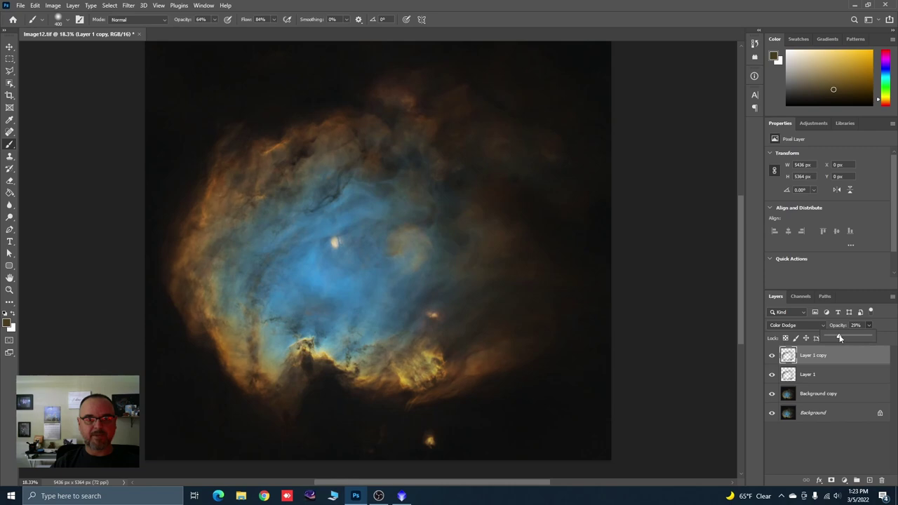
click(772, 356)
click(772, 356)
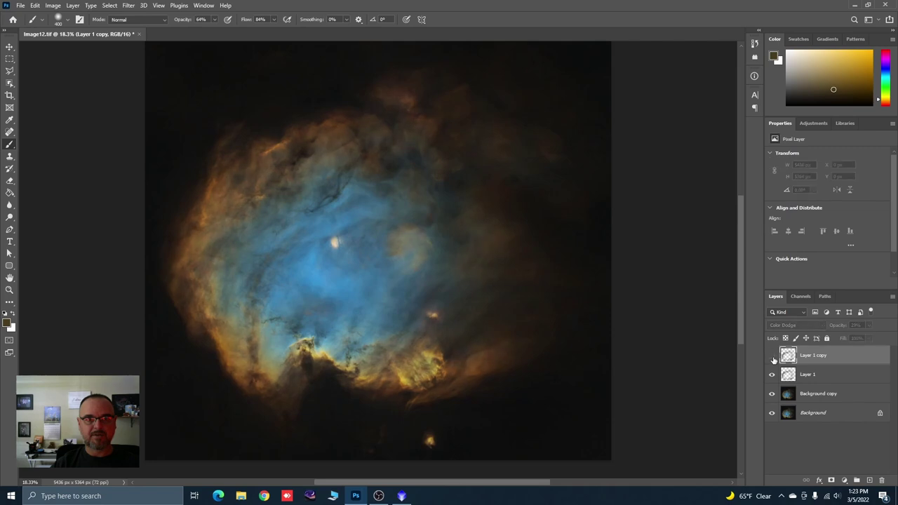
click(772, 356)
click(772, 356)
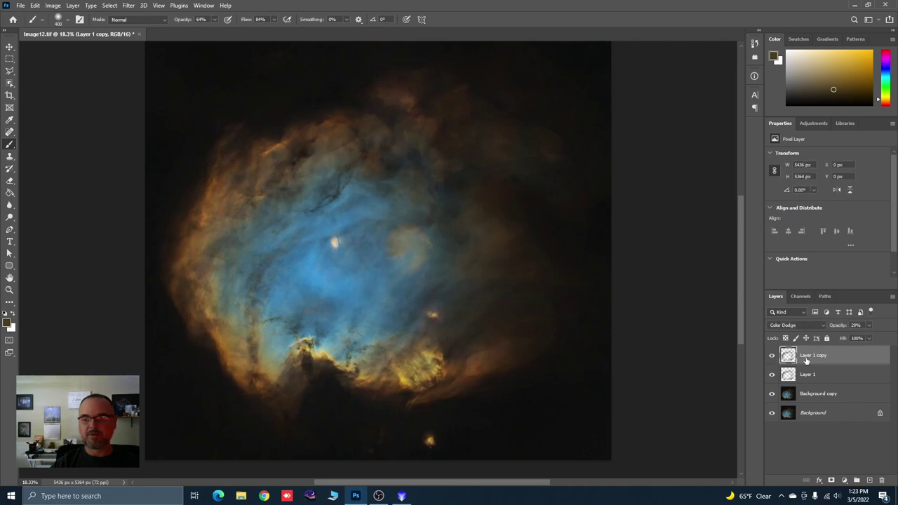
Merge the layers down one by one into the Background, and duplicate the merged Background layer
right_click(808, 359)
click(725, 368)
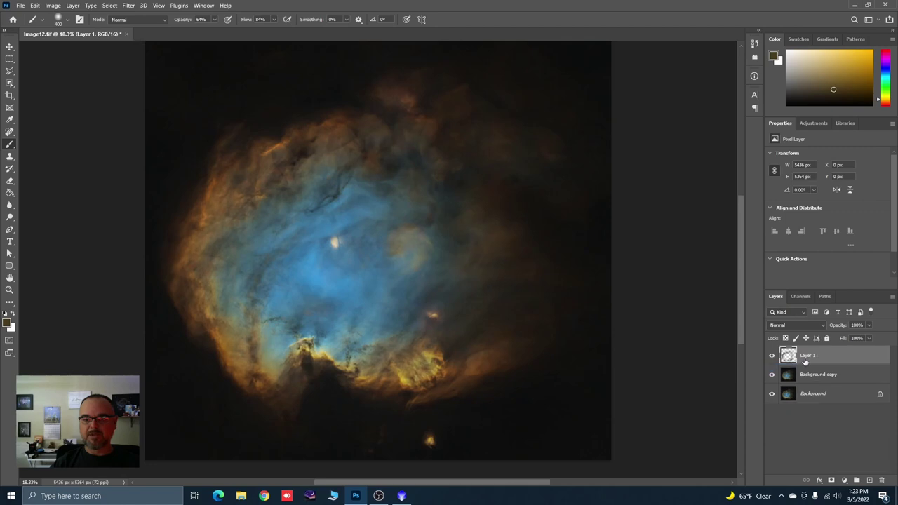
right_click(807, 361)
click(709, 367)
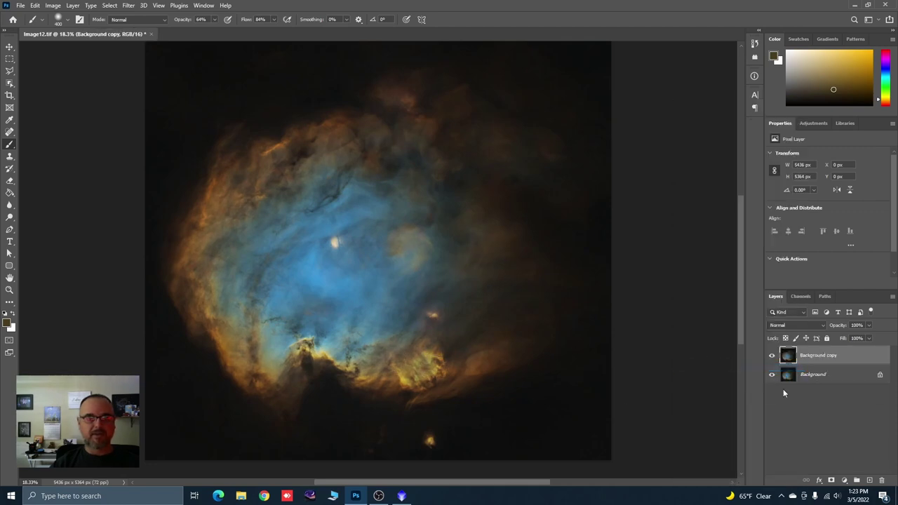
scroll(421, 264, up, 5)
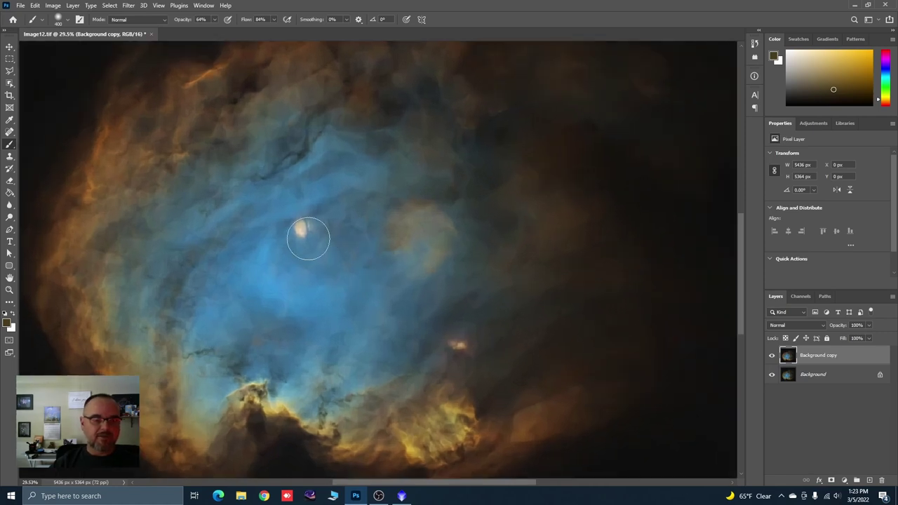
scroll(361, 254, down, 3)
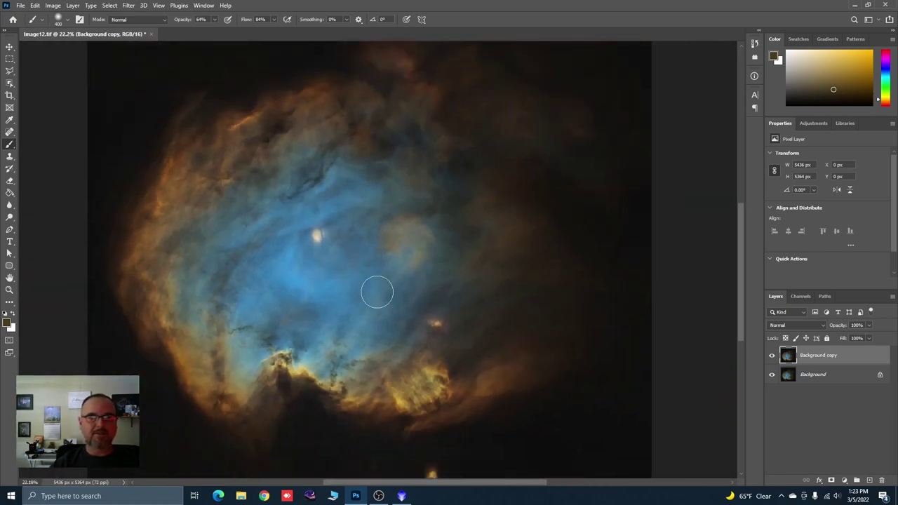
scroll(435, 334, down, 1)
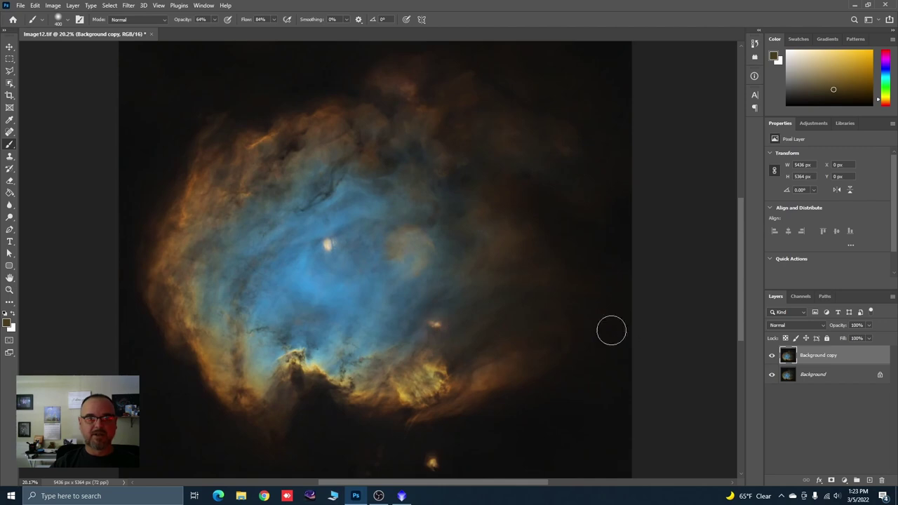
right_click(809, 358)
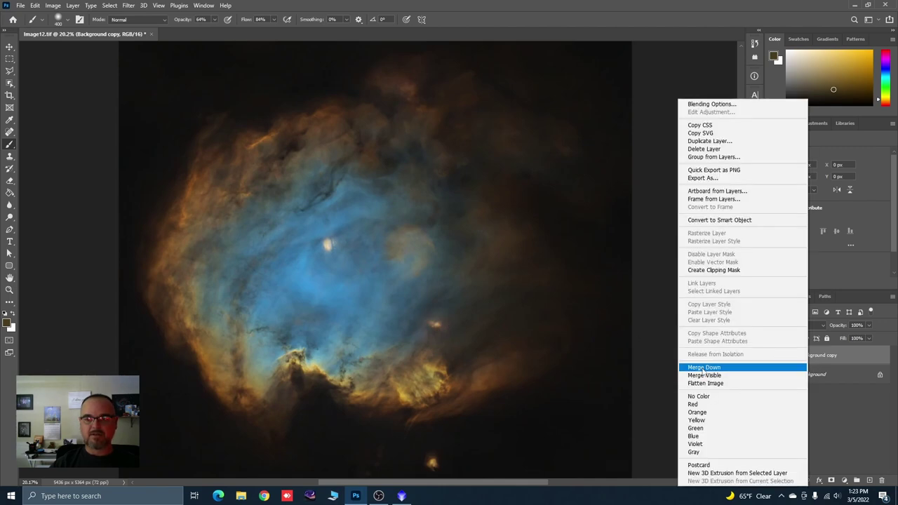
click(806, 379)
drag(812, 360, 857, 480)
Heal the faint bluish spot in the image's upper-right corner with the content-aware Spot Healing Brush at 500 px
scroll(288, 263, down, 1)
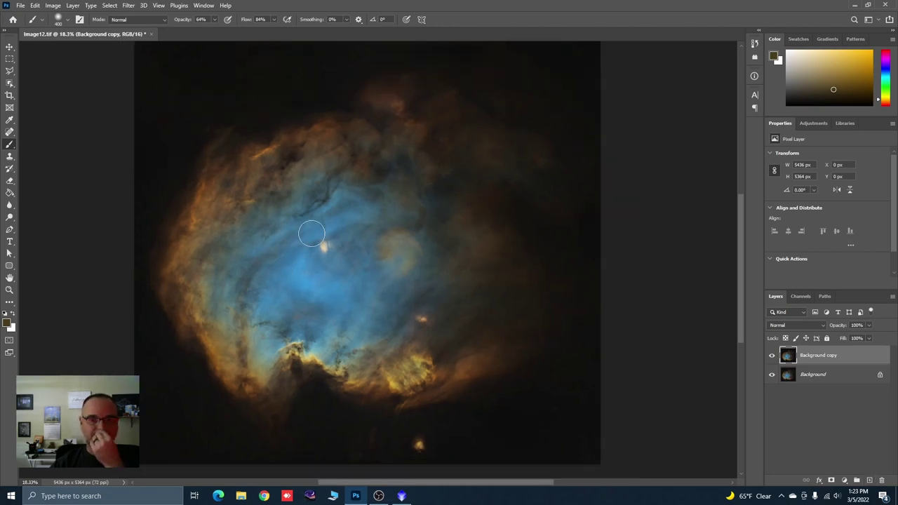
scroll(306, 242, down, 1)
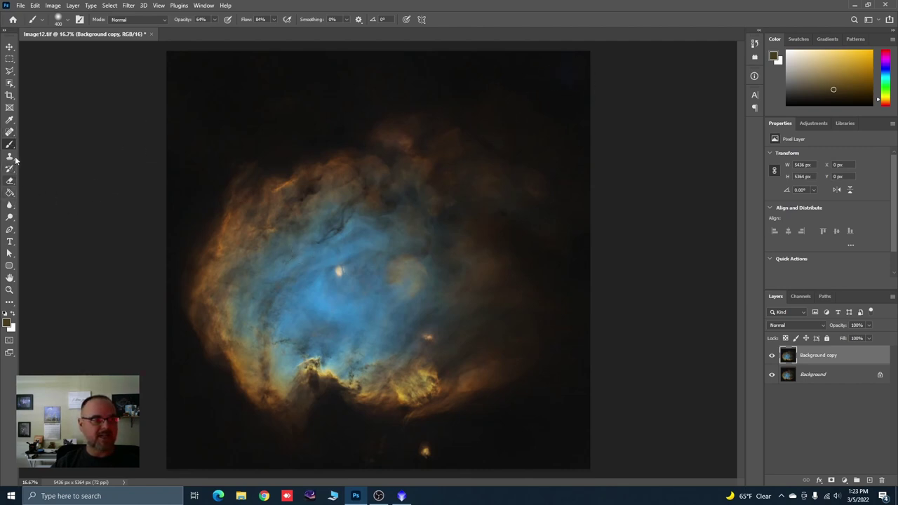
click(9, 134)
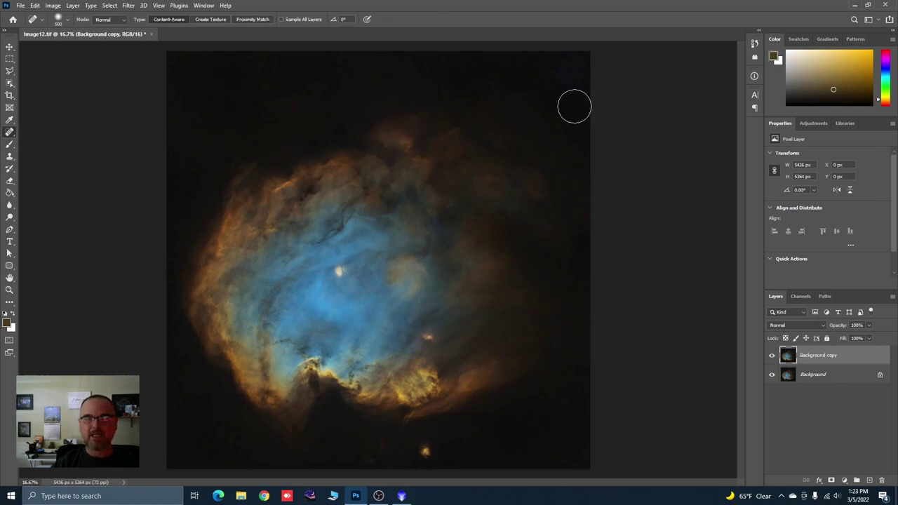
click(567, 75)
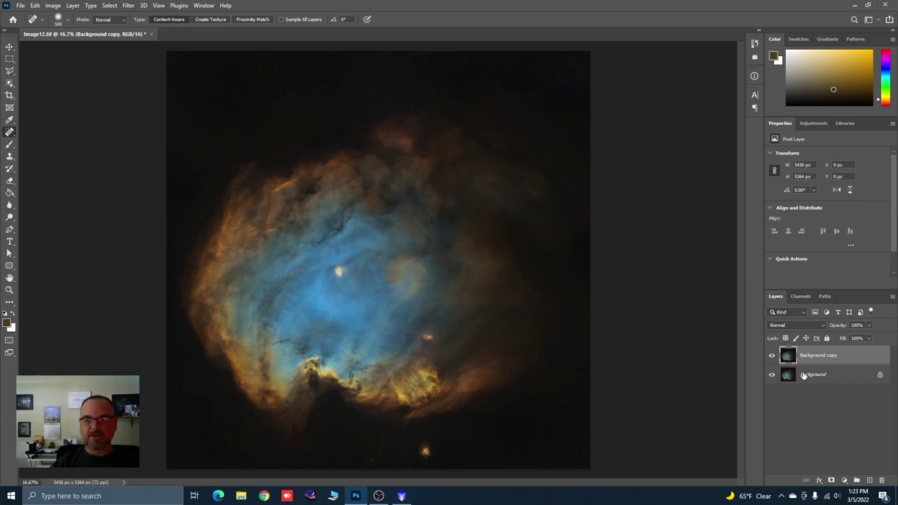
Merge the Background copy down into the Background and duplicate the merged layer again
click(129, 5)
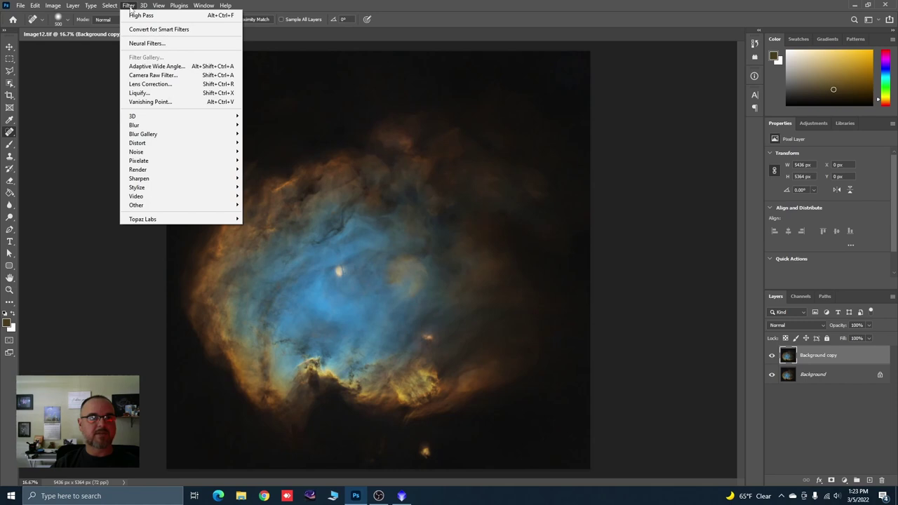
click(649, 121)
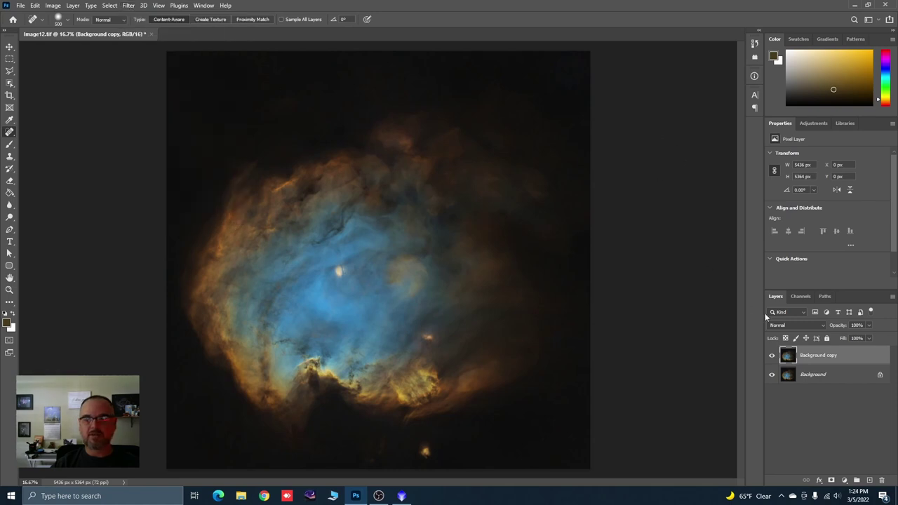
right_click(817, 357)
click(735, 370)
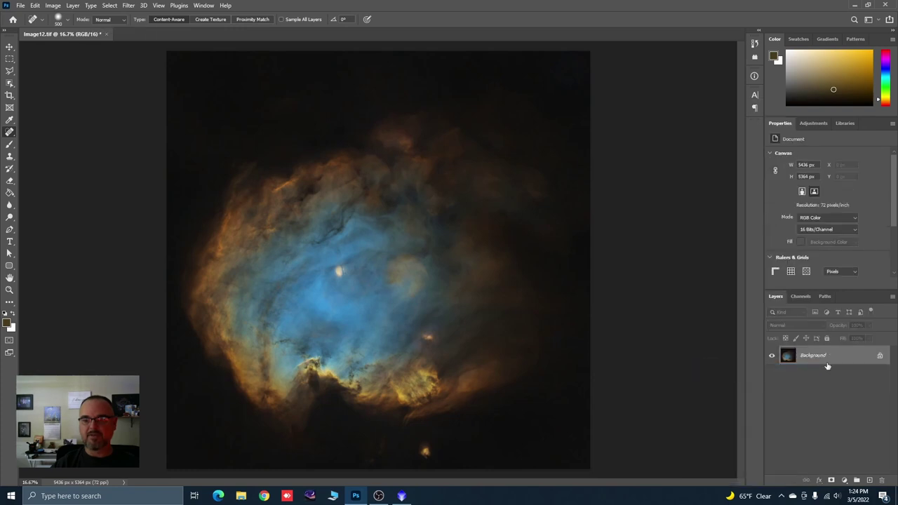
drag(828, 366, 870, 479)
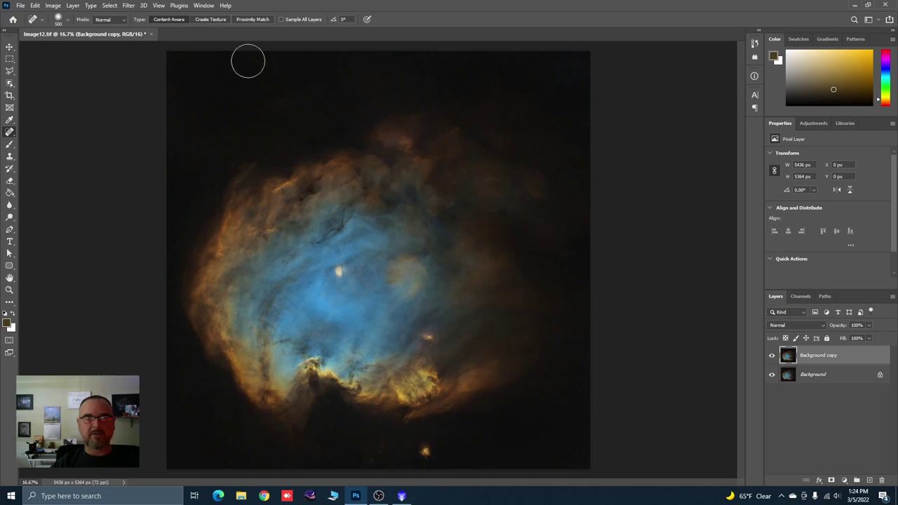
Apply the Camera Raw Filter to the Background copy with Noise Reduction at 49 and increased Color Noise Reduction
click(124, 9)
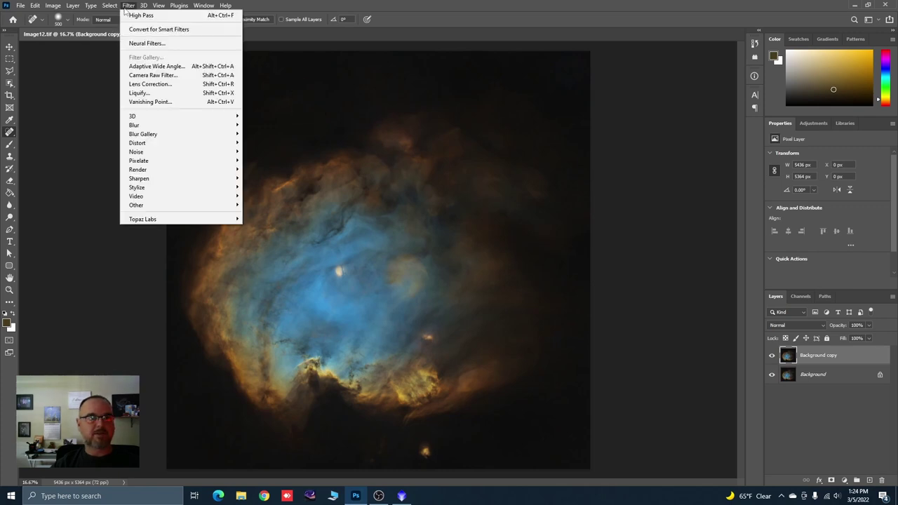
click(138, 77)
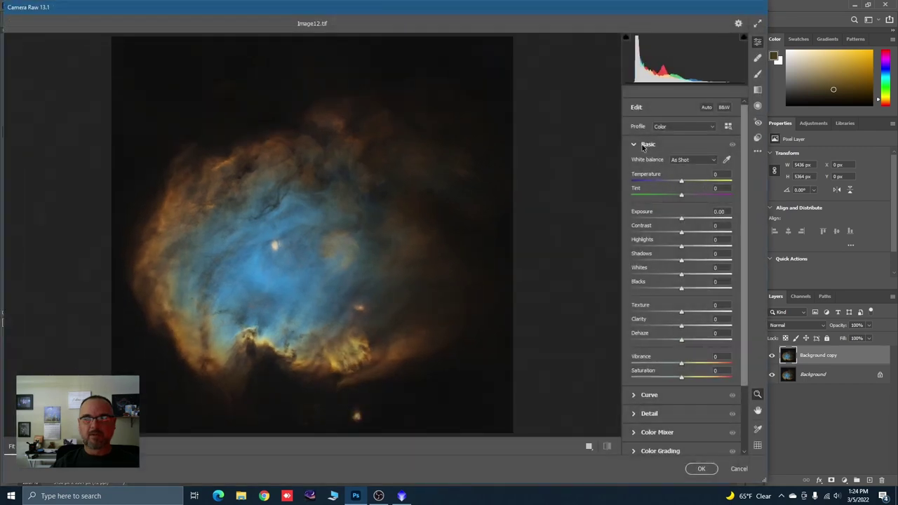
click(634, 146)
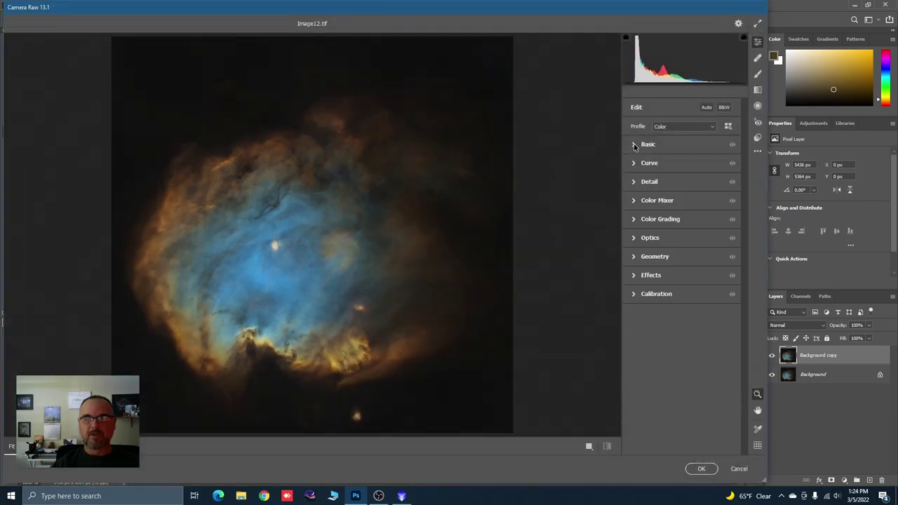
click(635, 183)
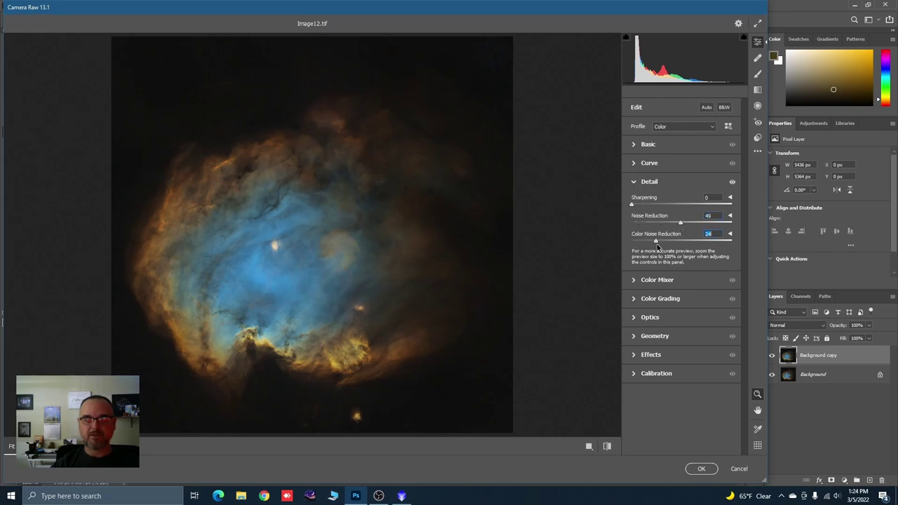
drag(678, 247, 680, 246)
click(697, 470)
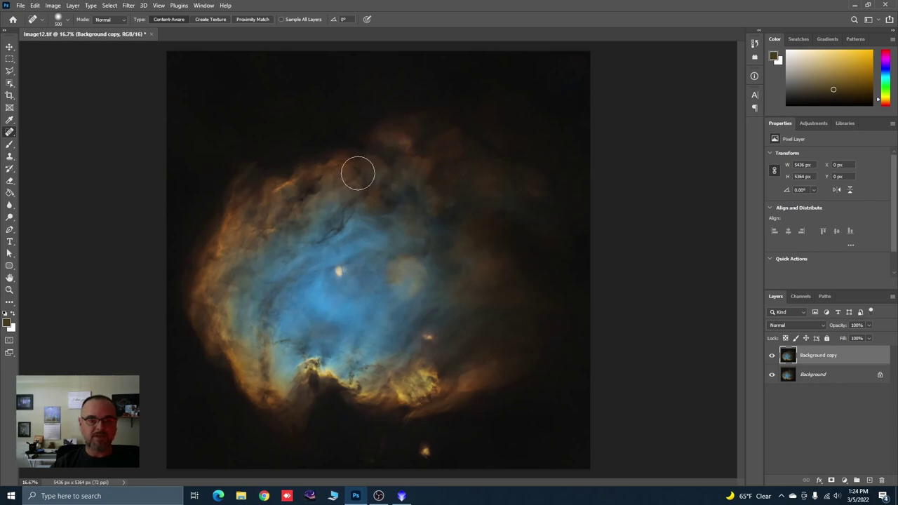
Add a layer mask to the Background copy, containing an inverted grayscale copy of the Background image
click(831, 481)
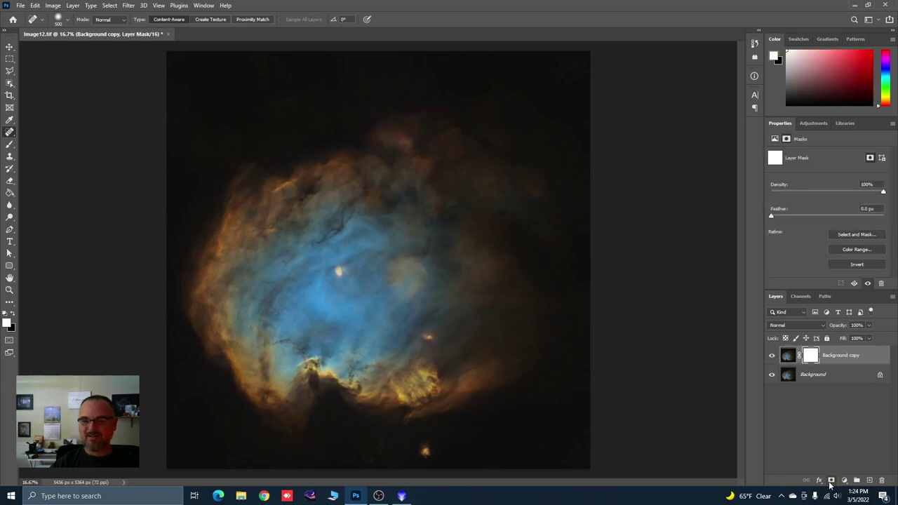
click(788, 378)
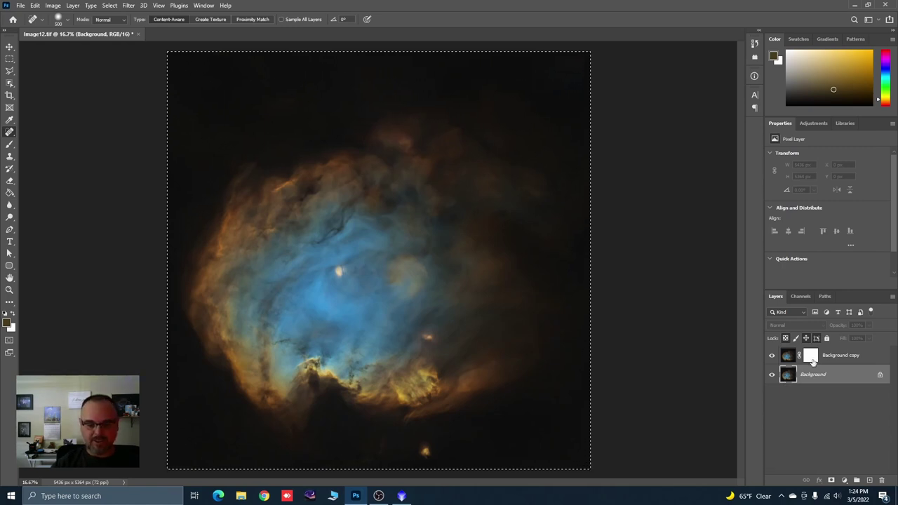
alt+click(812, 359)
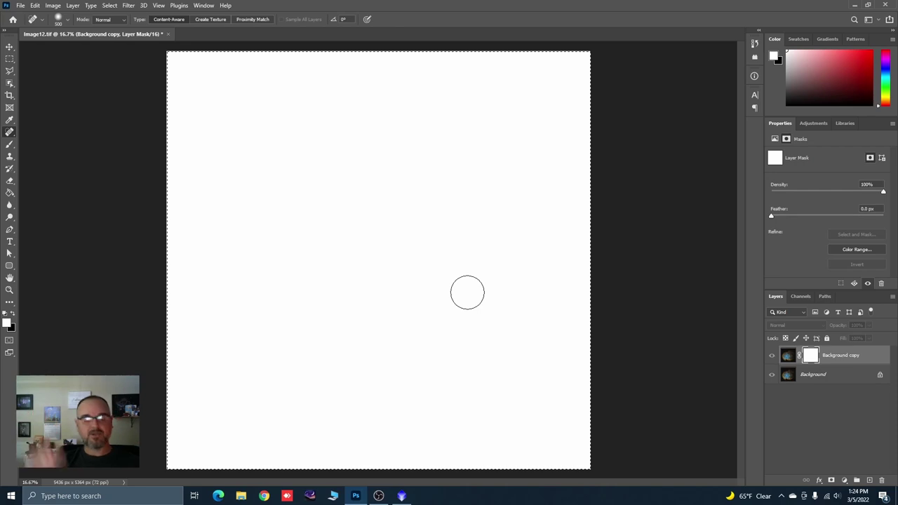
key(ctrl+v)
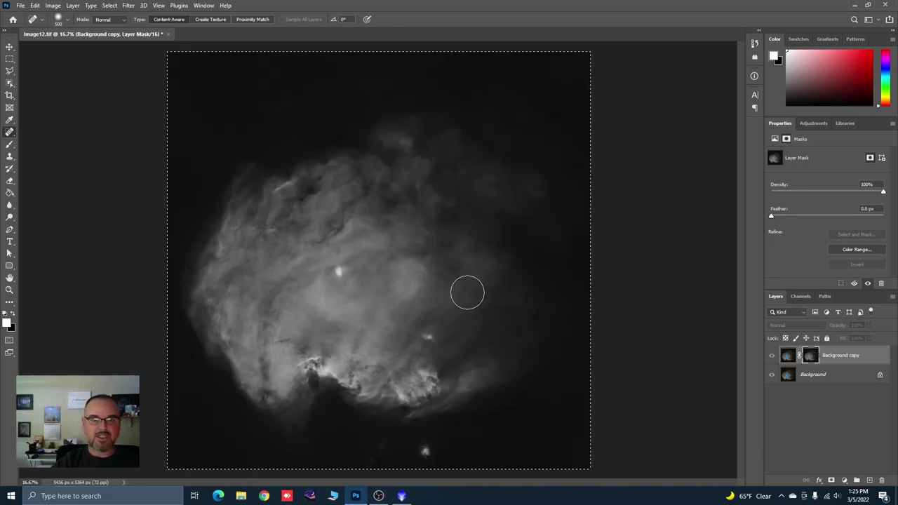
key(ctrl+i)
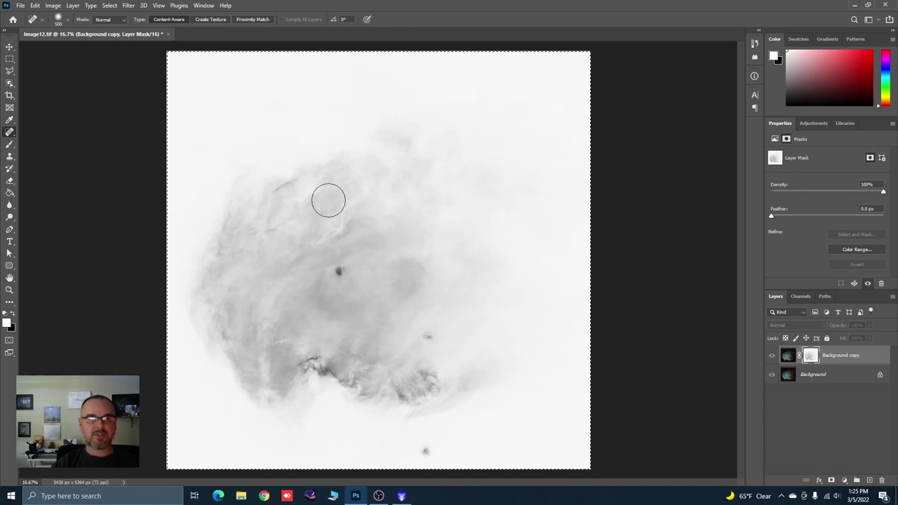
Apply Levels to the layer mask with the black input at 130 and the white input at 247
click(53, 6)
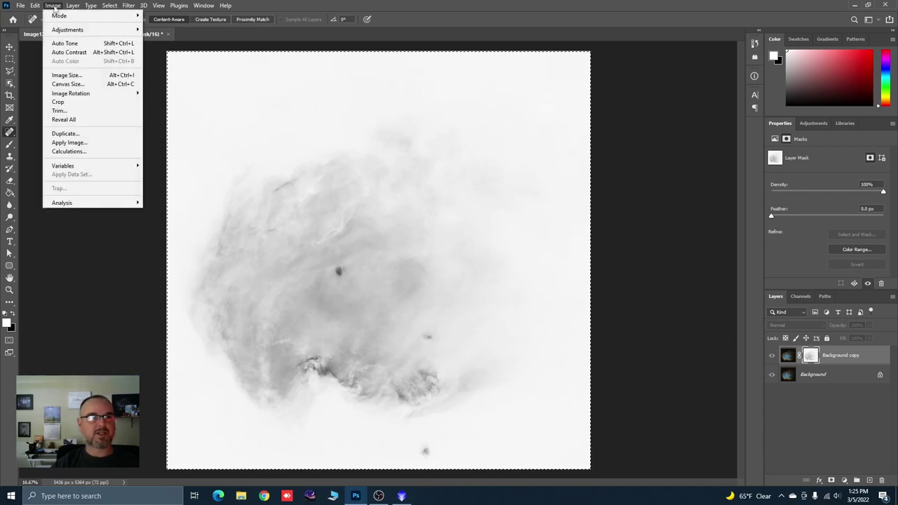
mouse_move(67, 30)
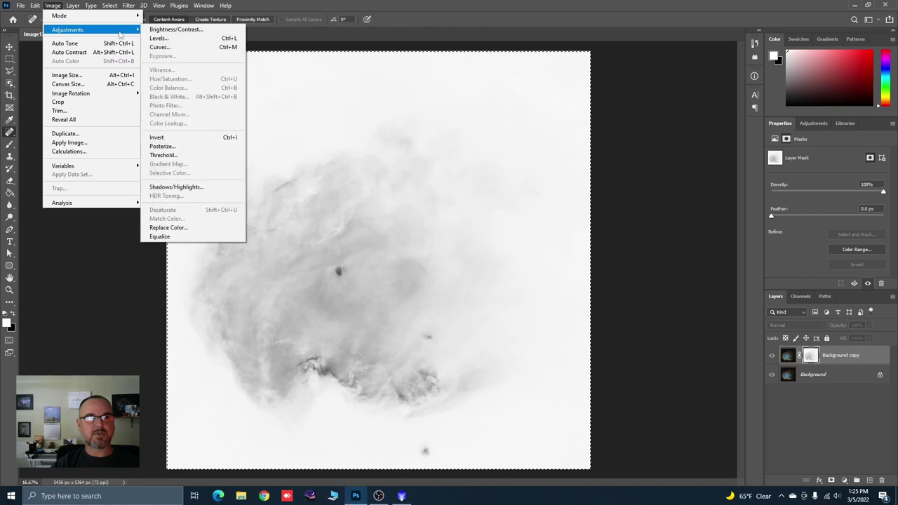
click(148, 40)
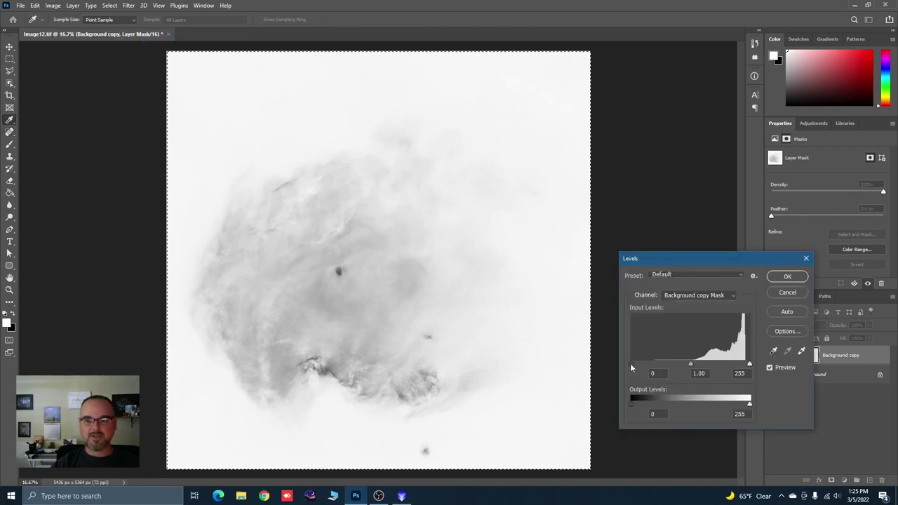
drag(630, 364, 693, 371)
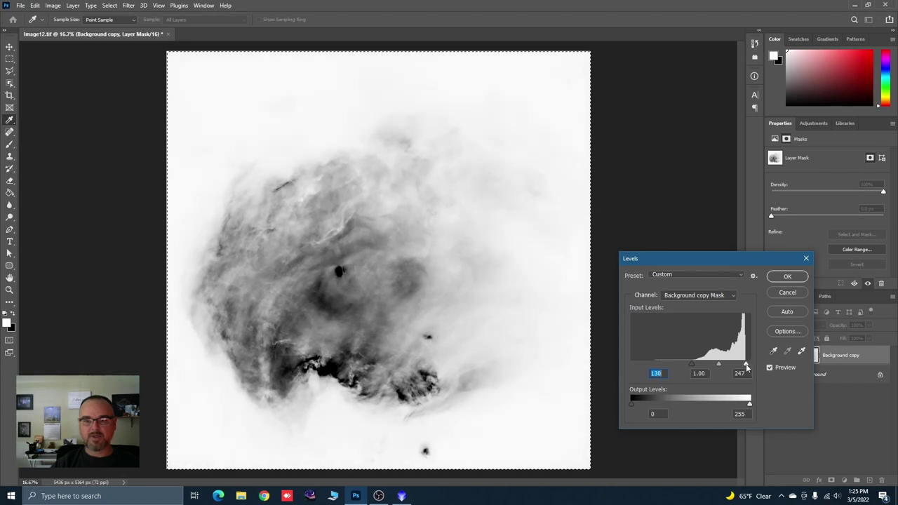
click(747, 366)
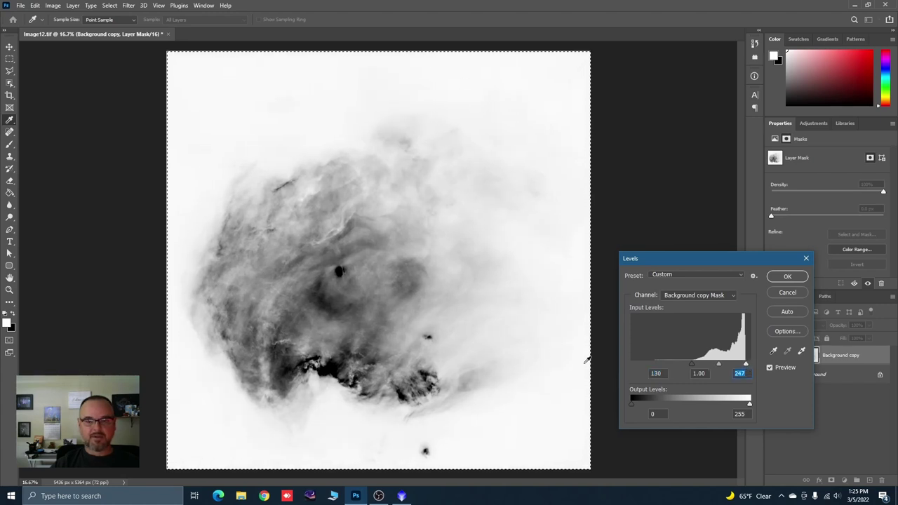
click(788, 276)
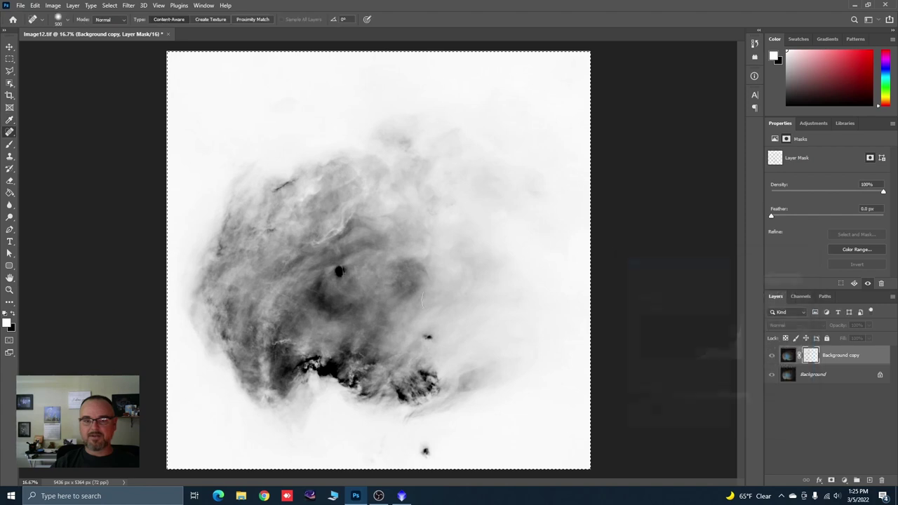
Merge the masked Background copy down into the Background and clear the selection
right_click(828, 362)
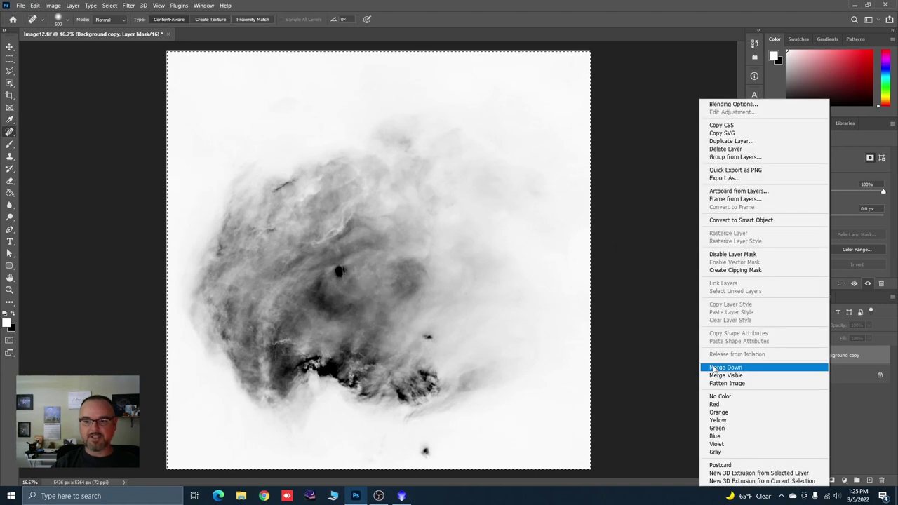
click(723, 367)
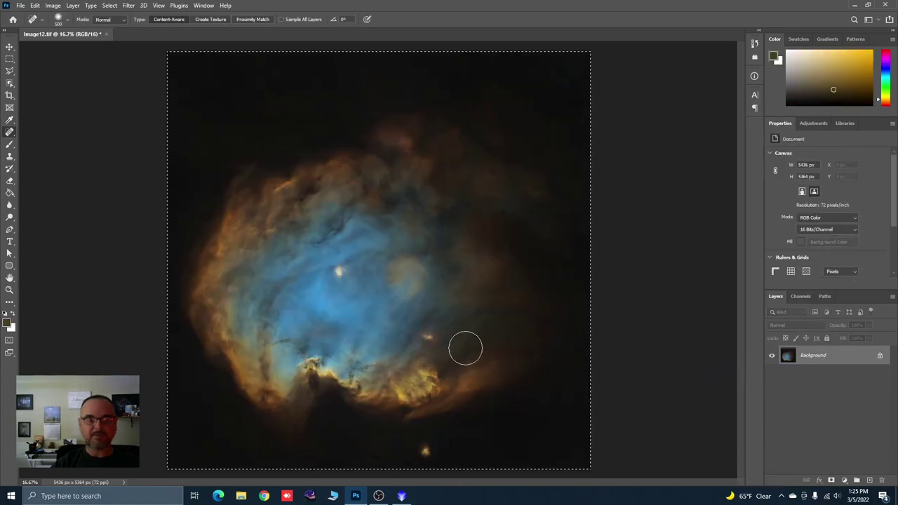
click(117, 6)
click(120, 23)
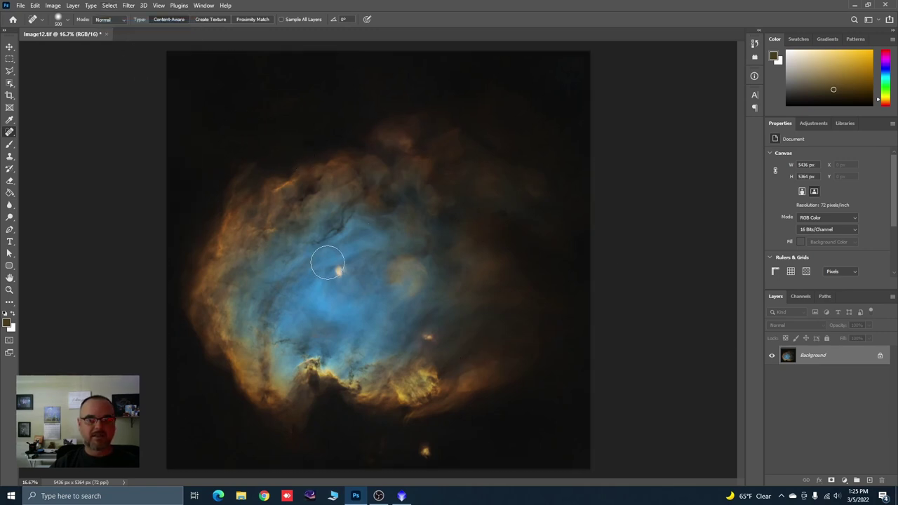
Inspect the merged nebula up close and save Image12.tif
scroll(328, 263, up, 3)
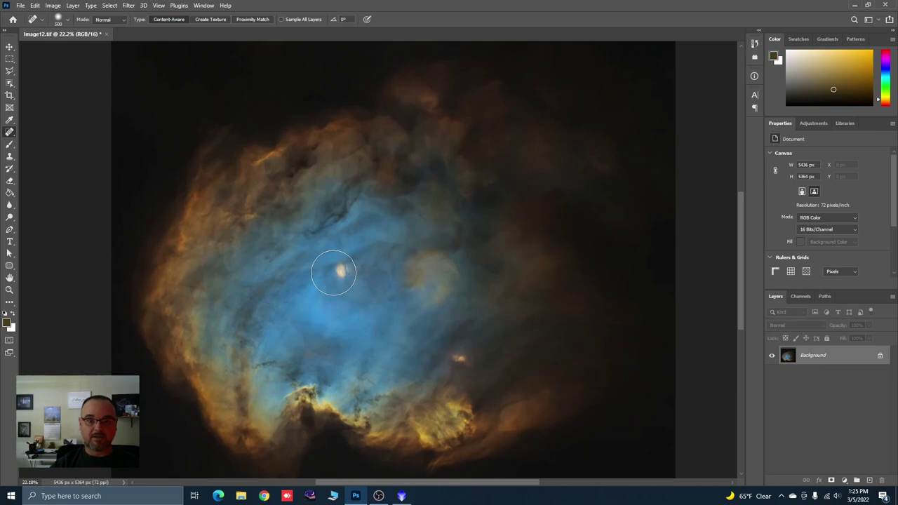
scroll(262, 213, down, 2)
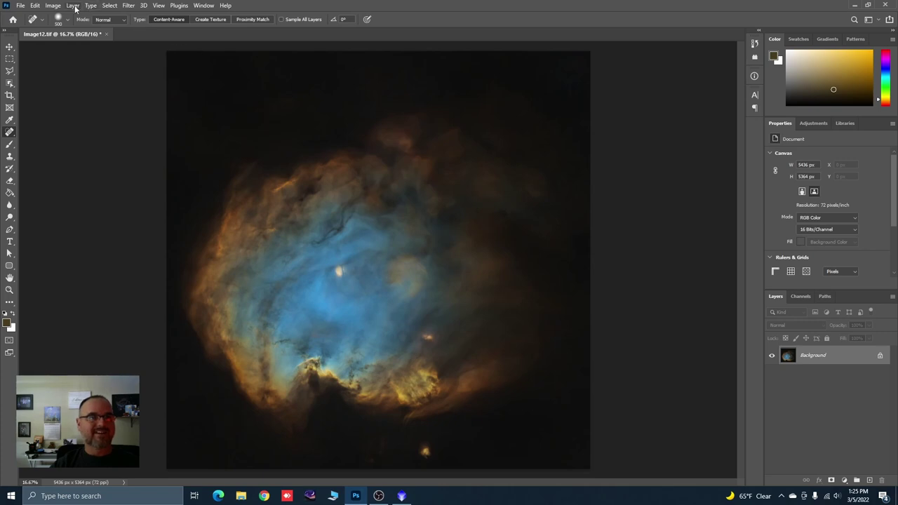
click(21, 5)
click(35, 102)
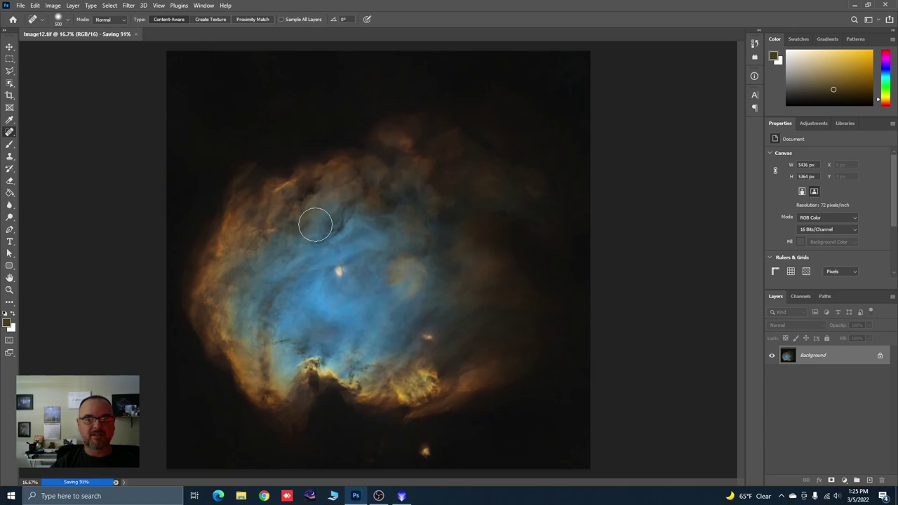
Switch to PixInsight, minimize the starless Image12 window, and restore the Image12_stars image
click(854, 6)
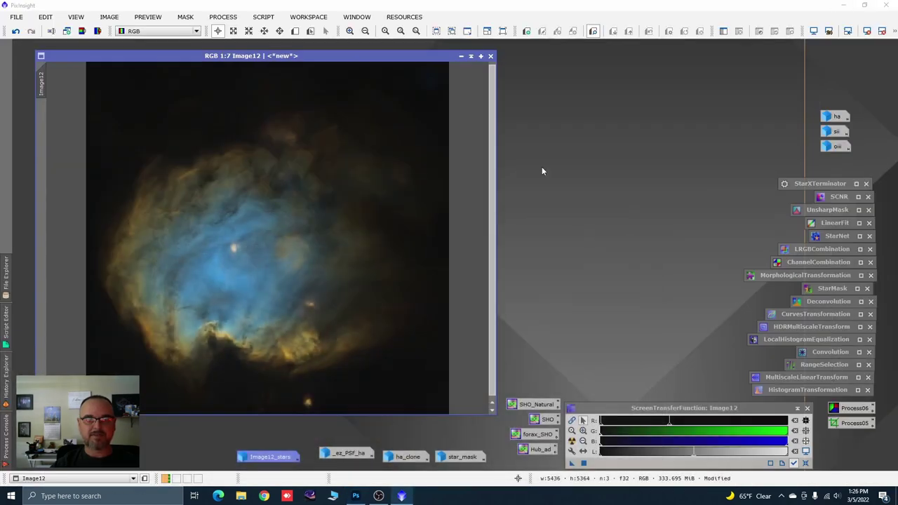
click(462, 57)
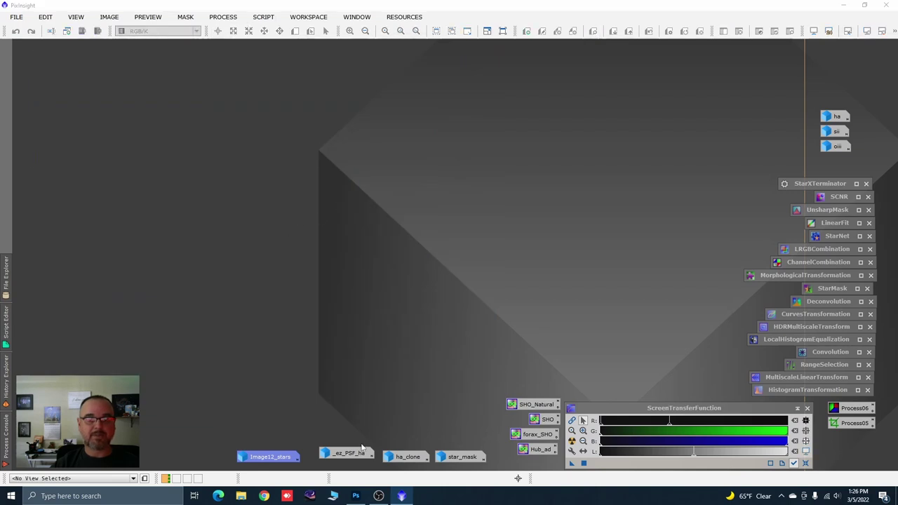
double_click(273, 458)
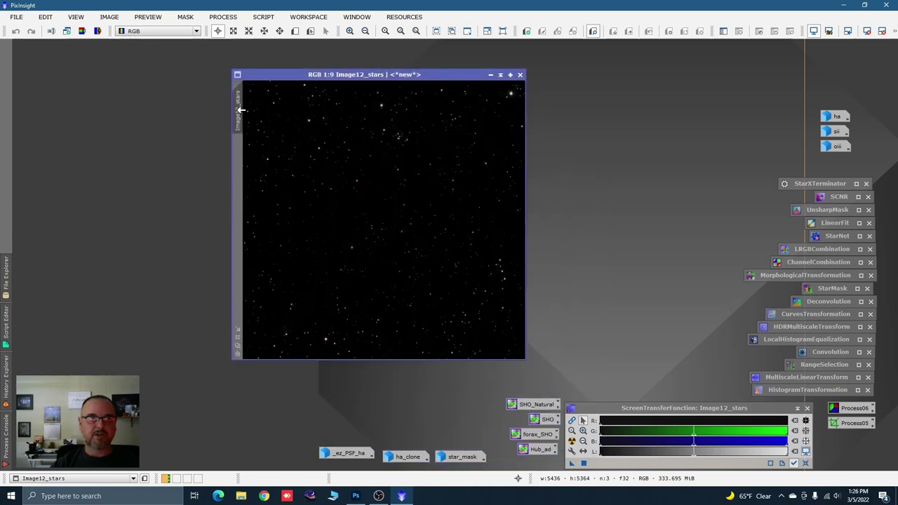
Create a copy of Image12_stars named bigstars, and move and enlarge the copy's window
drag(241, 110, 273, 150)
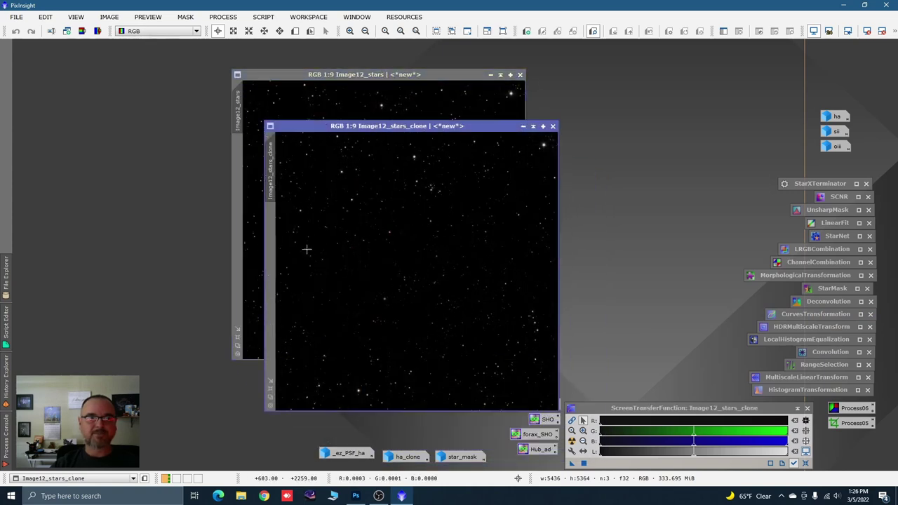
double_click(273, 179)
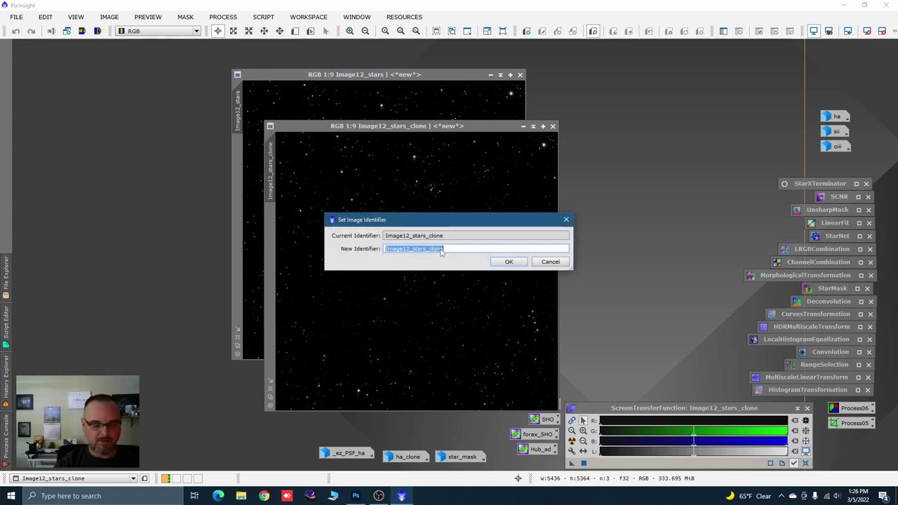
text(bigstars)
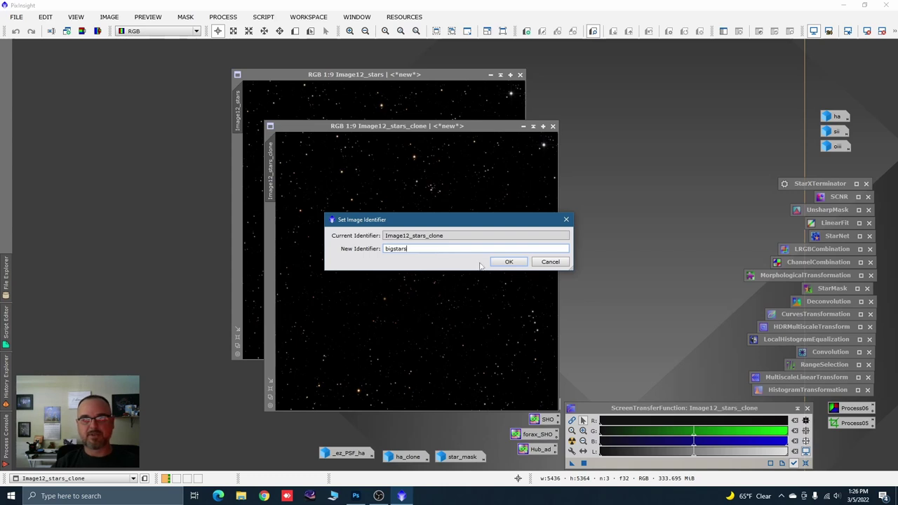
click(509, 262)
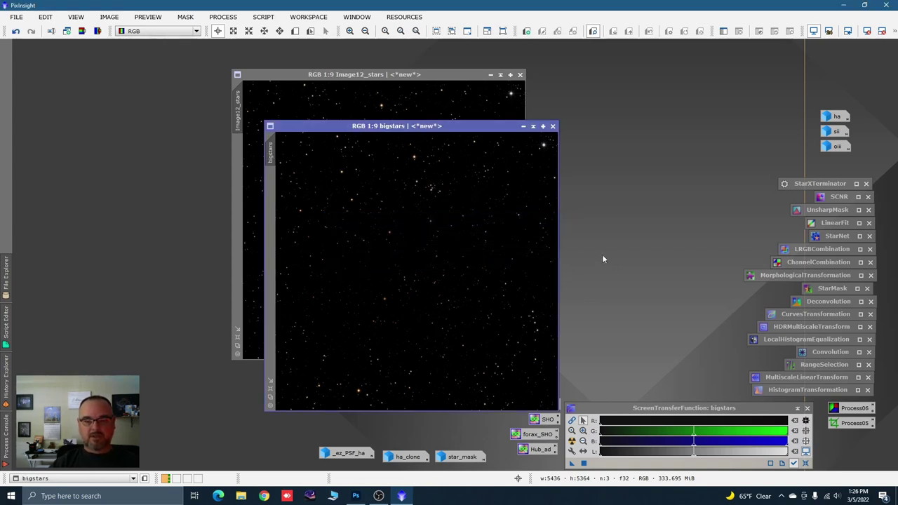
drag(344, 125, 222, 88)
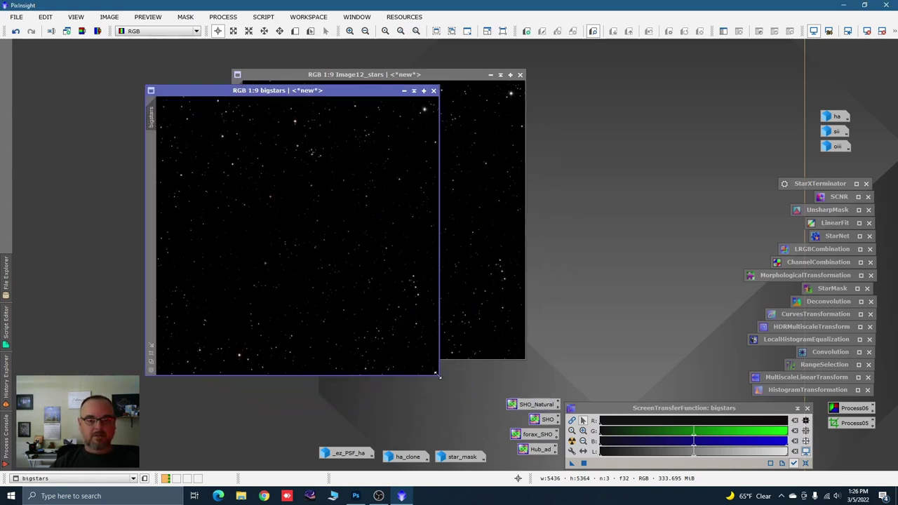
drag(437, 374, 516, 379)
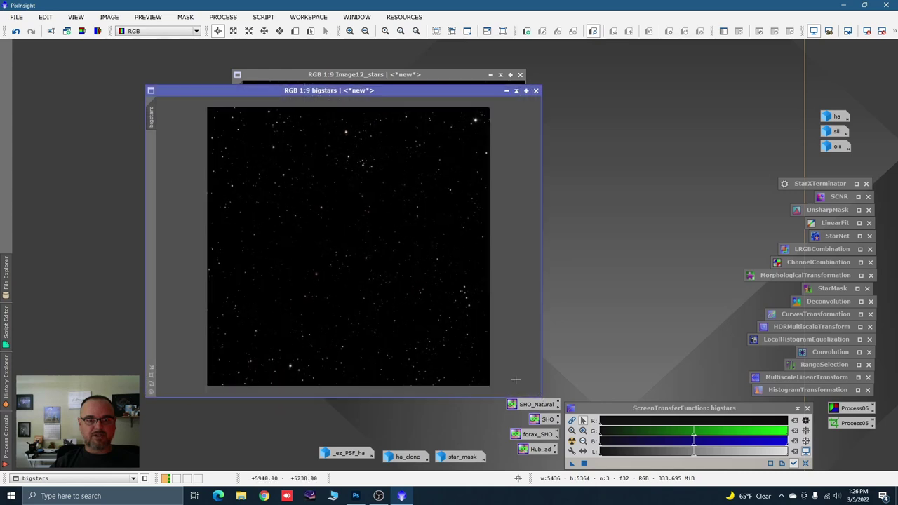
Stretch the bigstars image with HistogramTransformation at a midtones value of about 0.2456, using the real-time preview
double_click(779, 391)
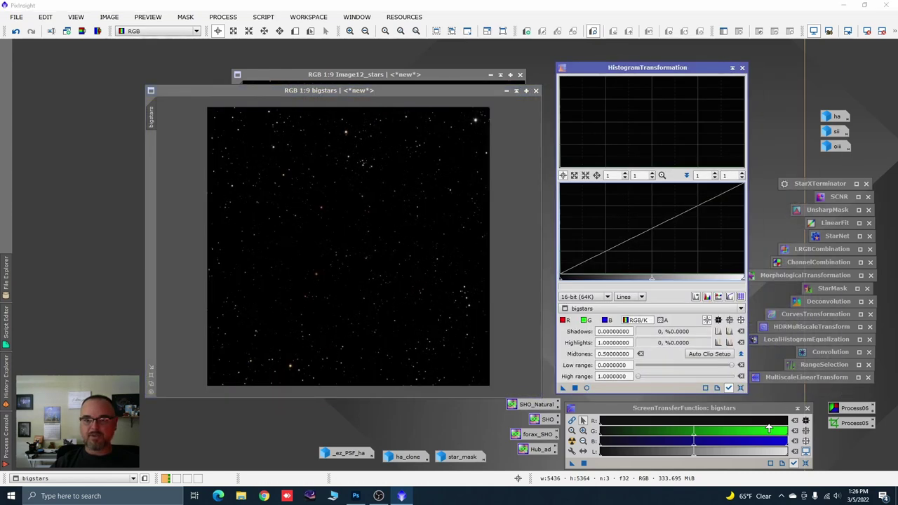
click(587, 389)
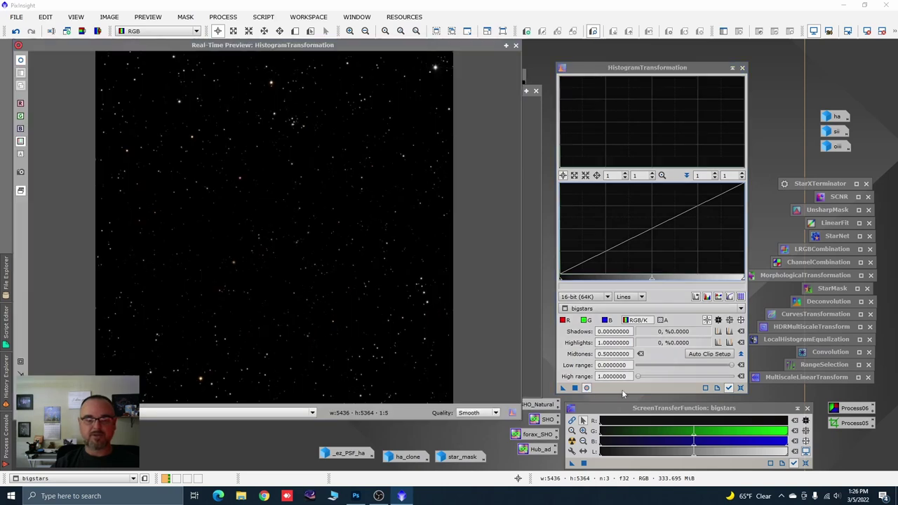
drag(652, 279, 604, 283)
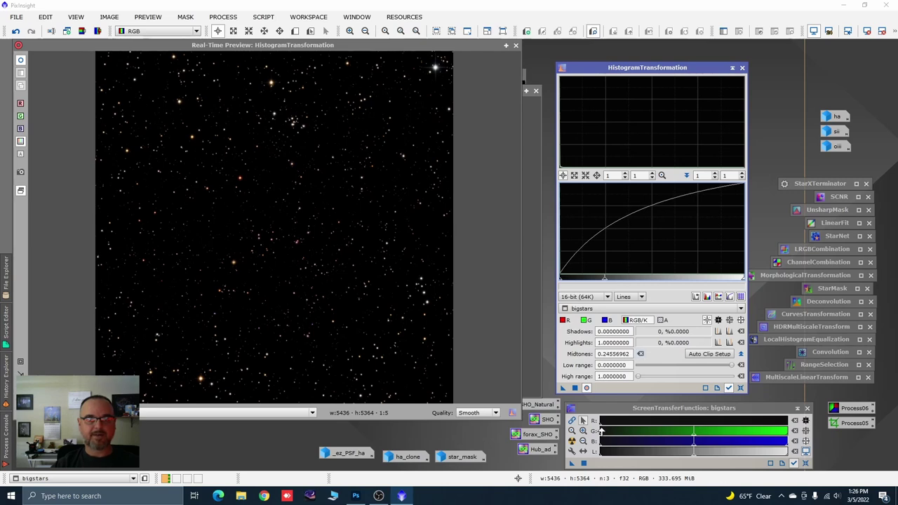
click(575, 389)
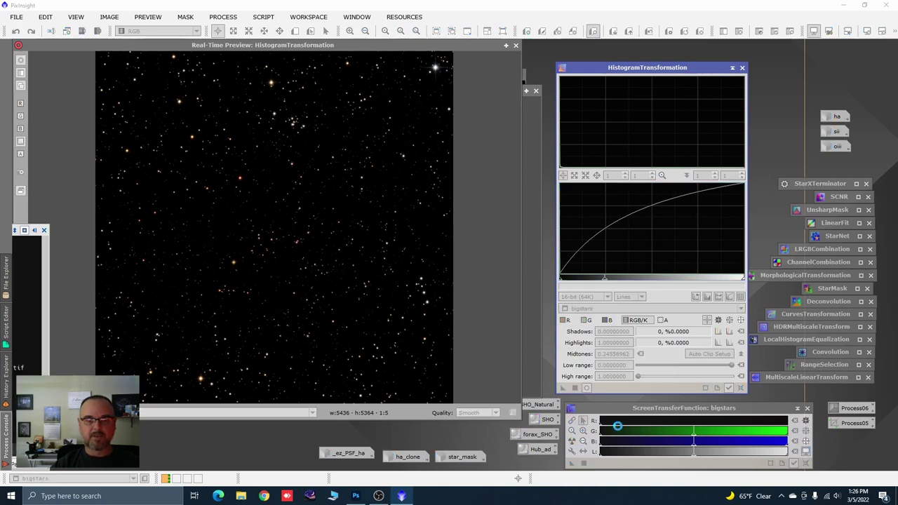
Reset and collapse HistogramTransformation, close its real-time preview, and move the bigstars window down to uncover Image12_stars
click(740, 389)
click(733, 68)
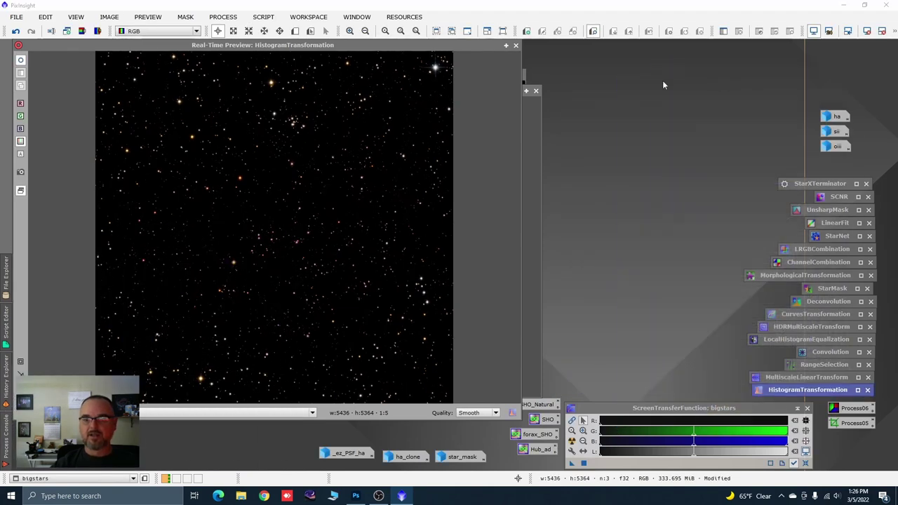
click(516, 45)
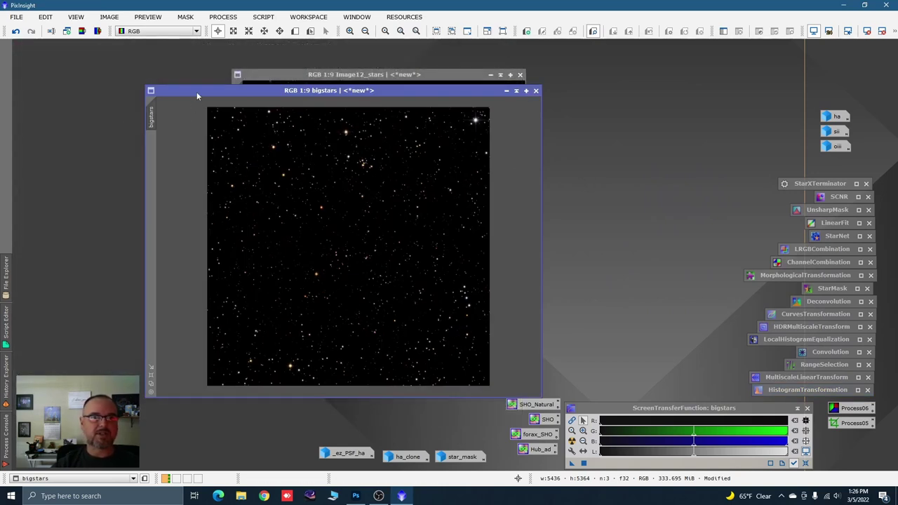
drag(196, 91, 189, 112)
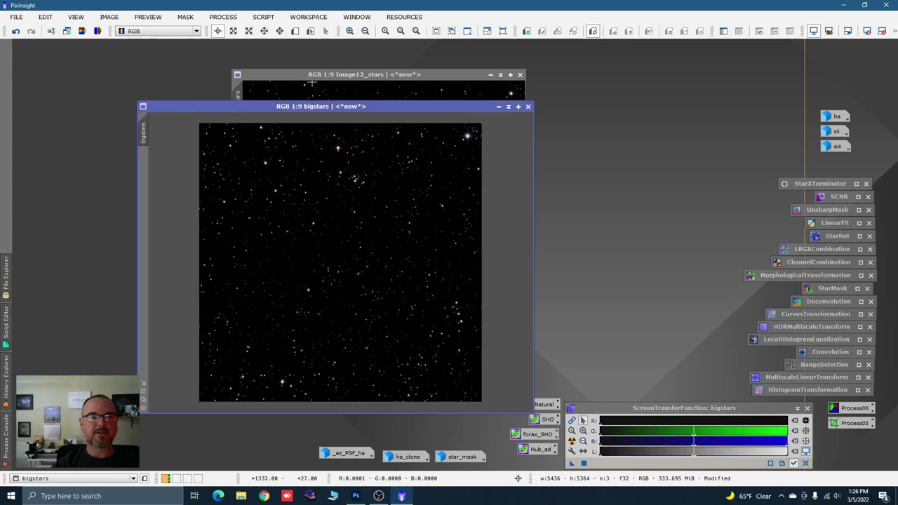
Save bigstars as bigstars.tif in the Processing folder as an uncompressed 16-bit unsigned integer TIFF
click(16, 17)
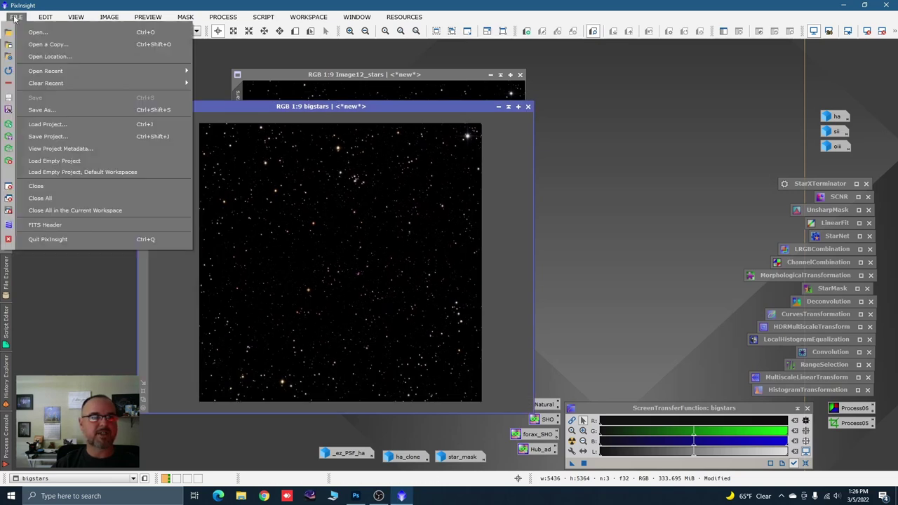
click(42, 111)
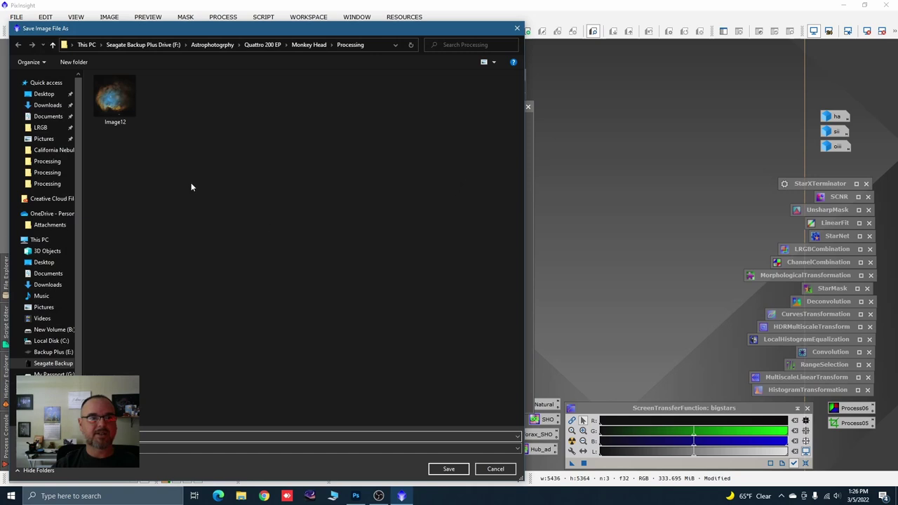
click(445, 471)
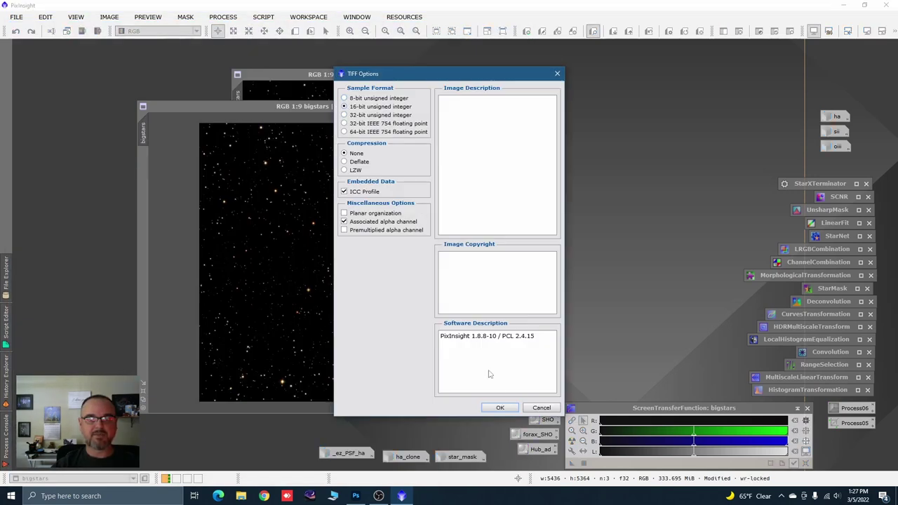
click(500, 408)
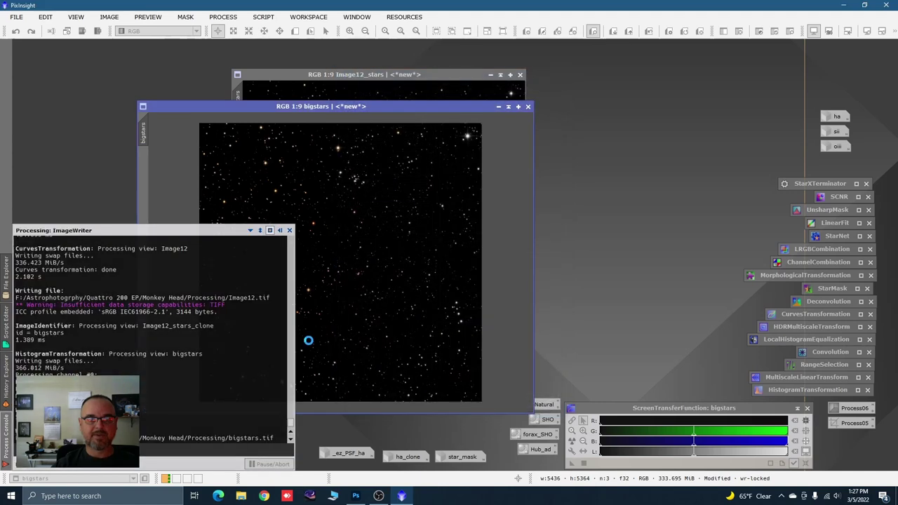
Save Image12_stars as Image12_stars.tif in the Processing folder as an uncompressed 16-bit unsigned integer TIFF
click(385, 74)
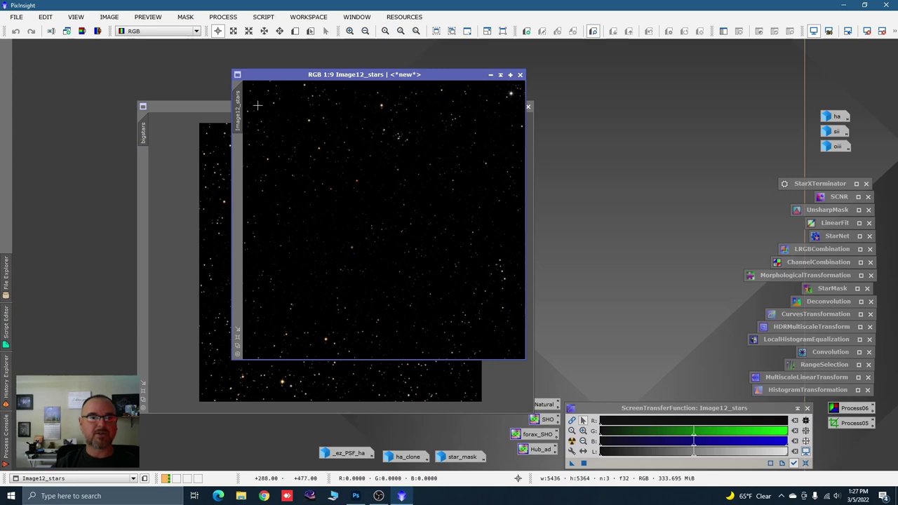
click(16, 16)
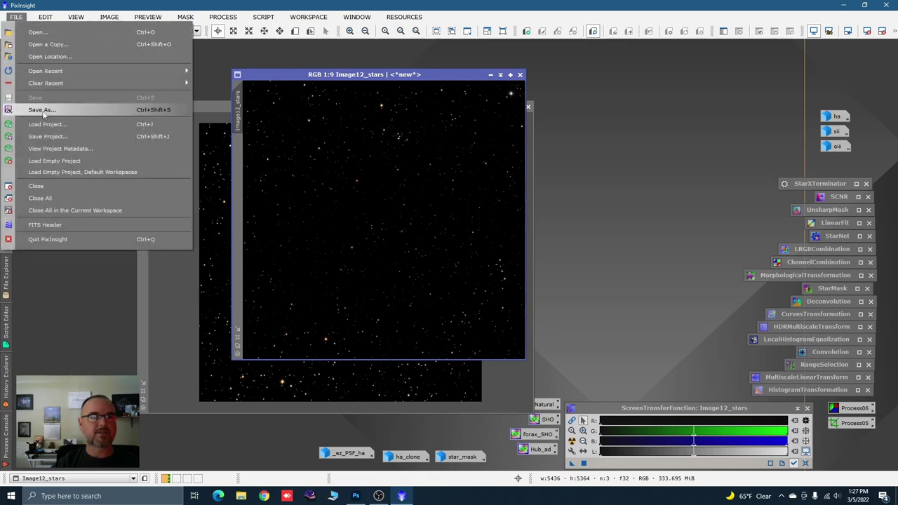
click(42, 110)
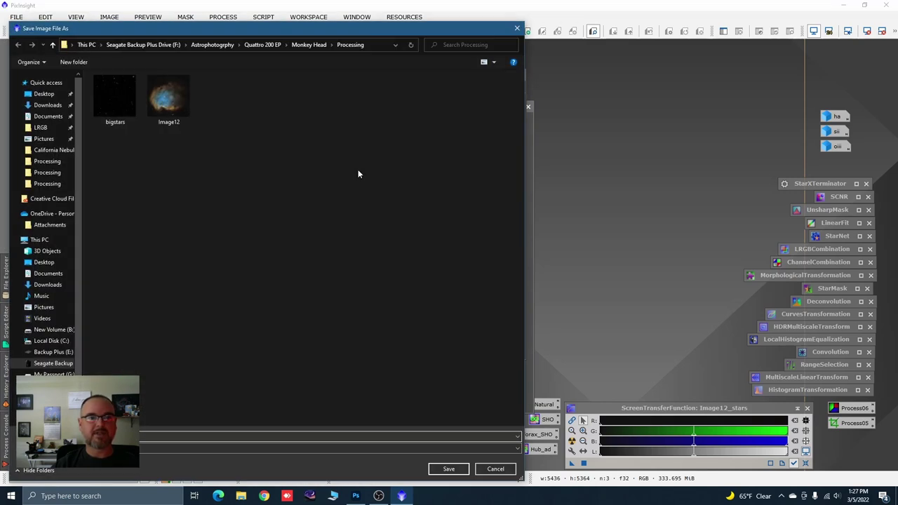
click(448, 468)
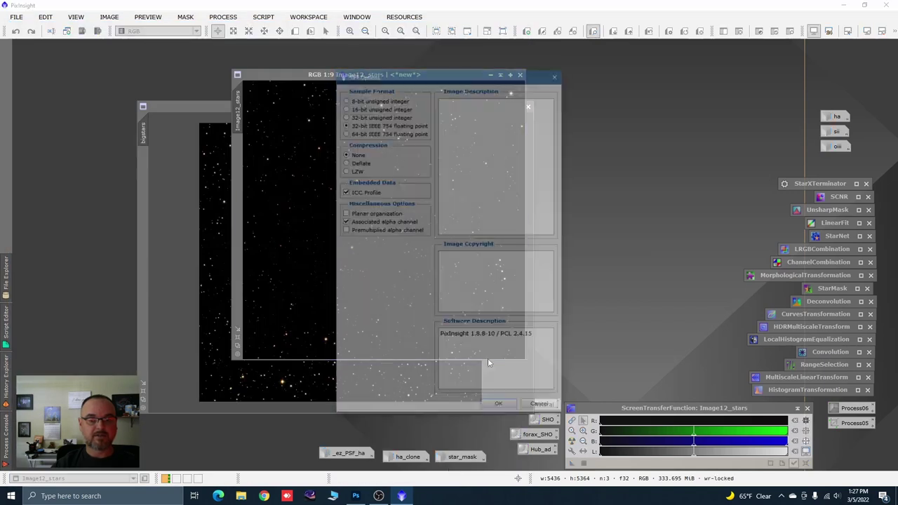
click(360, 107)
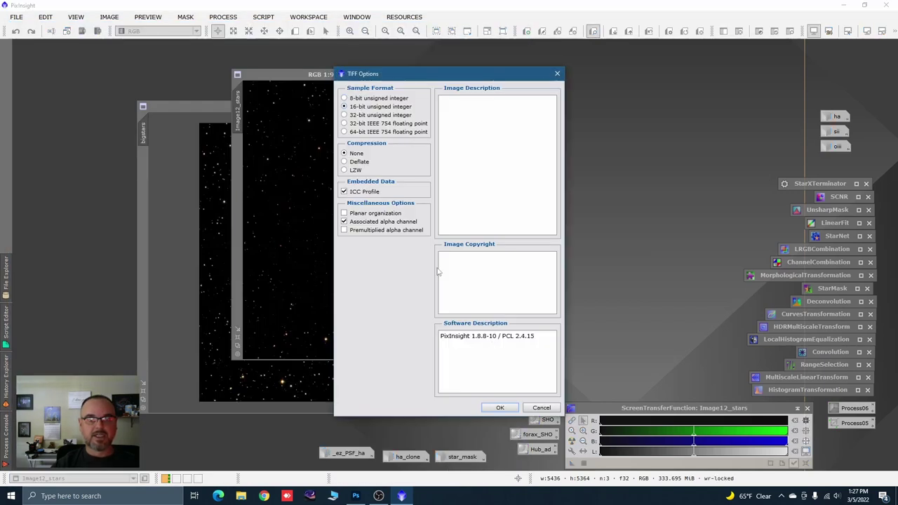
click(498, 407)
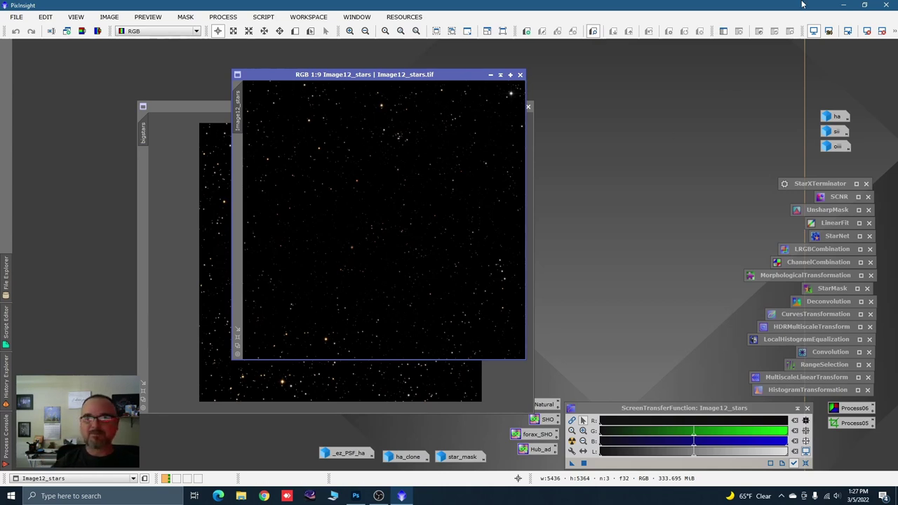
Minimize PixInsight, switch to Photoshop, and duplicate the Background layer of Image12.tif
click(843, 5)
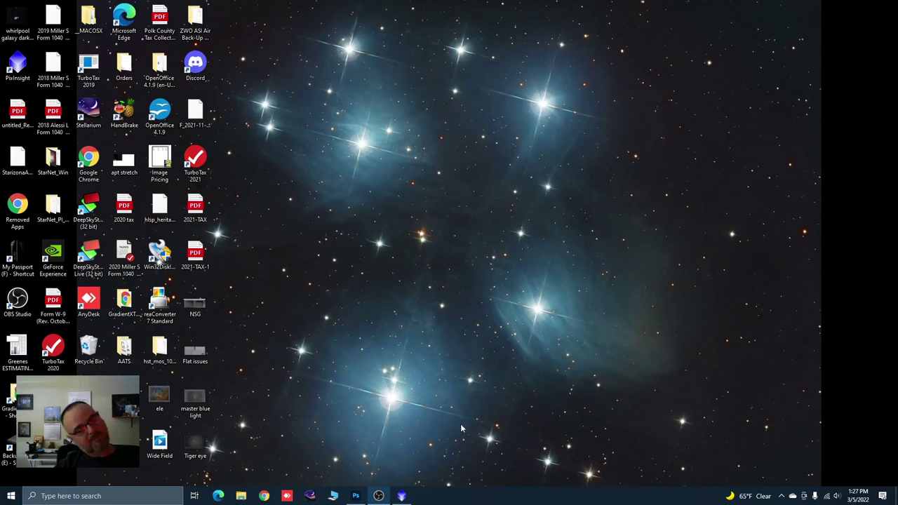
click(356, 497)
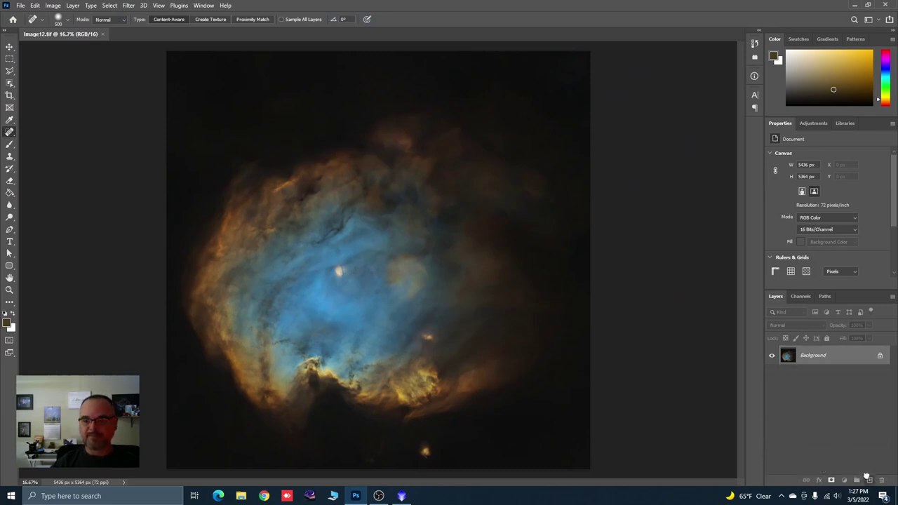
drag(867, 477, 869, 480)
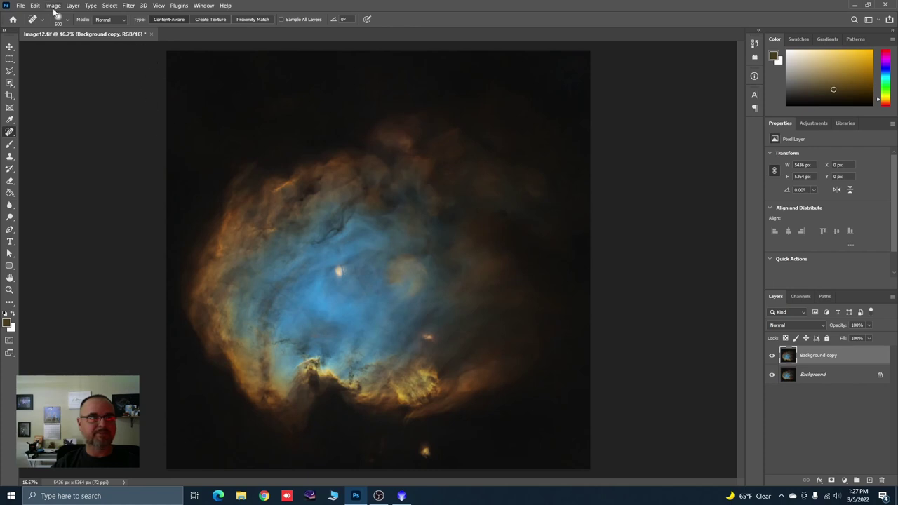
Open the bigstars and Image12_stars files together from the Processing folder
click(21, 5)
click(27, 23)
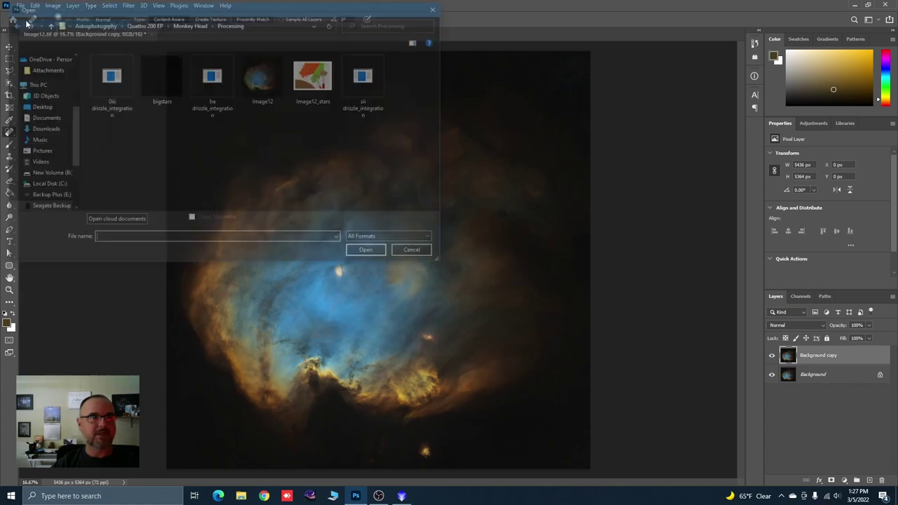
click(155, 81)
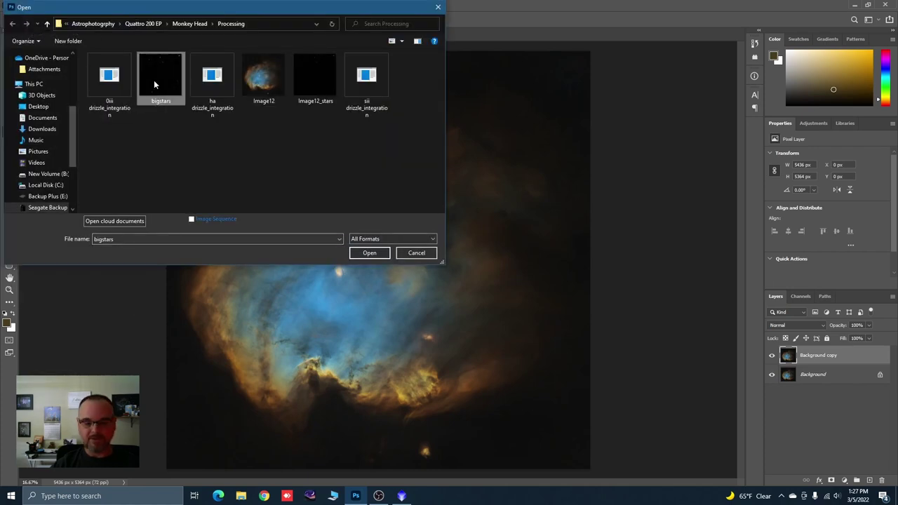
ctrl+click(310, 78)
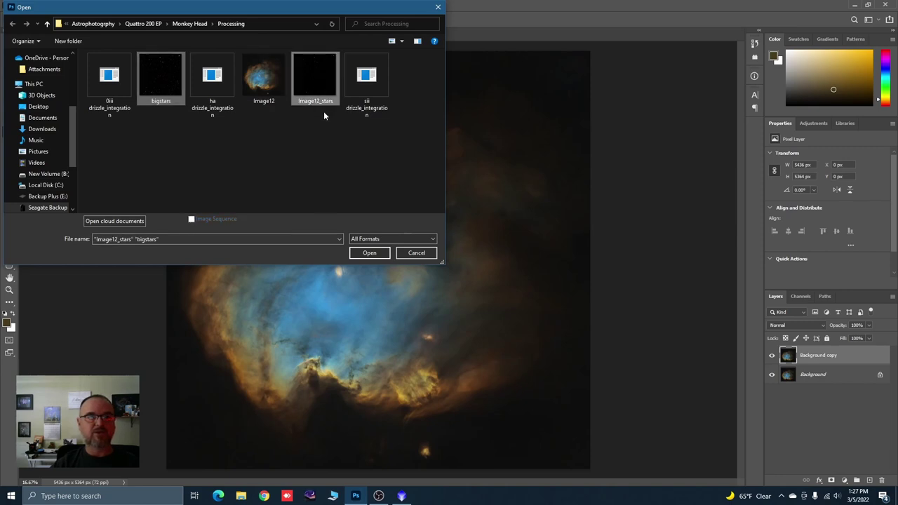
click(370, 252)
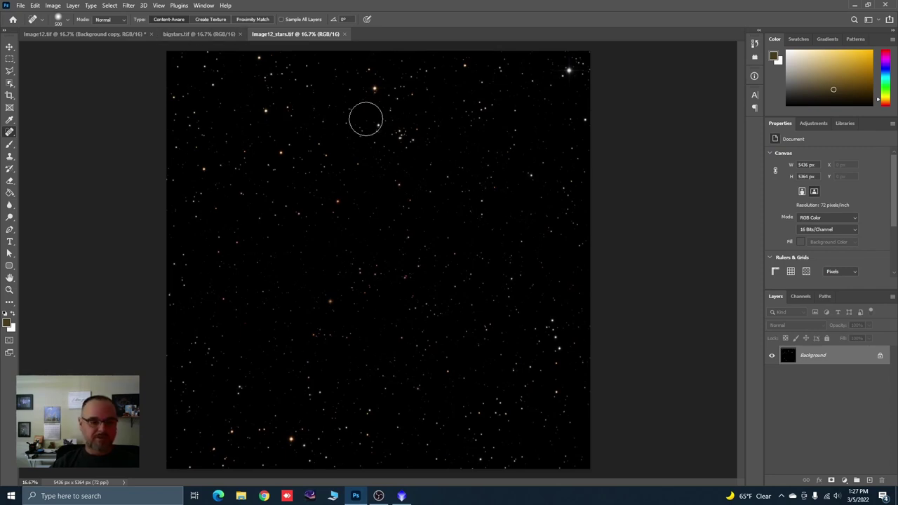
Copy the entire Image12_stars image and paste it into Image12.tif as a new layer
key(ctrl+a)
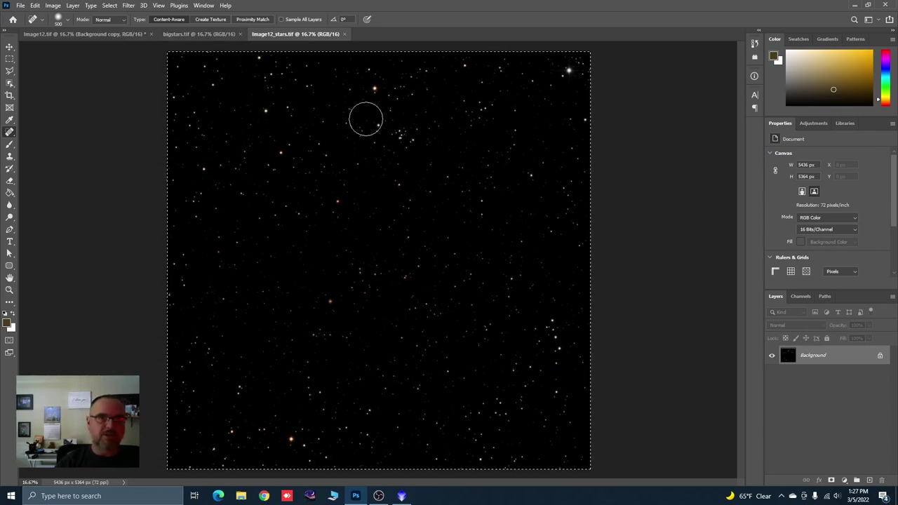
click(88, 35)
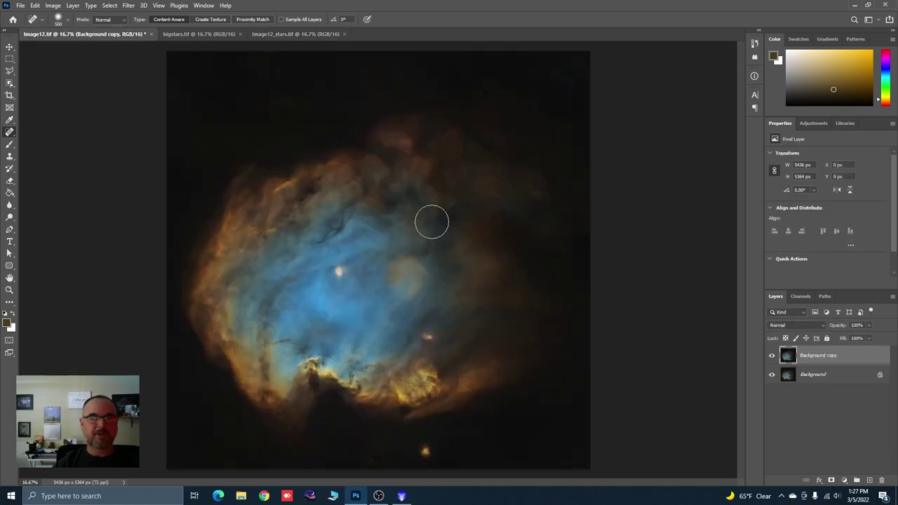
key(ctrl+v)
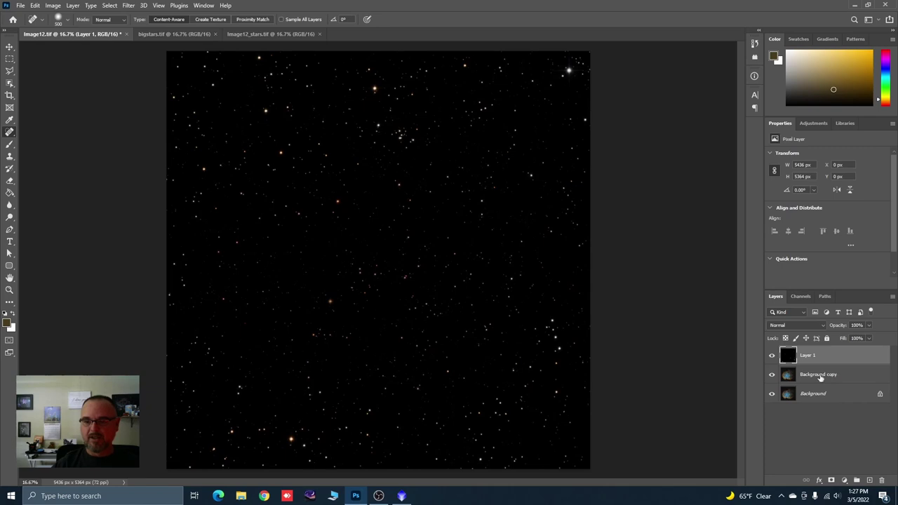
Move the Background copy above the pasted star layer and set the star layer's blend mode to Screen
drag(820, 377, 819, 352)
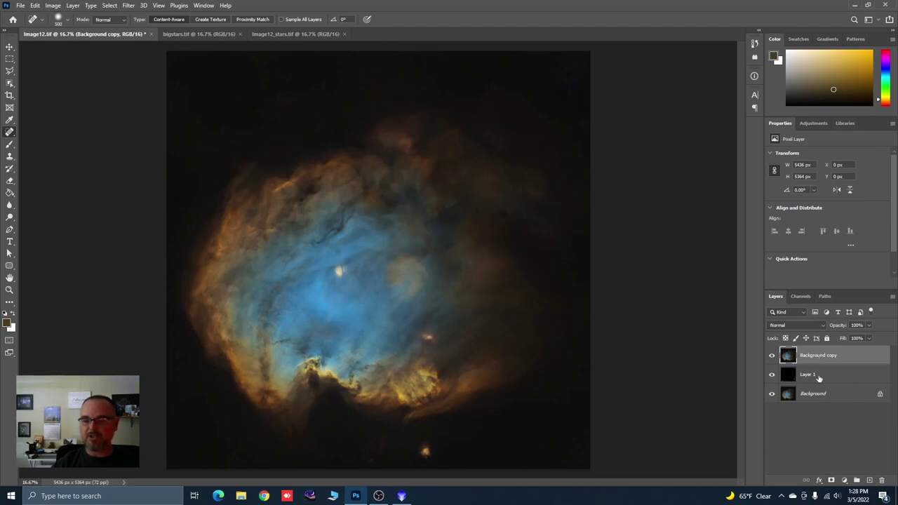
click(811, 377)
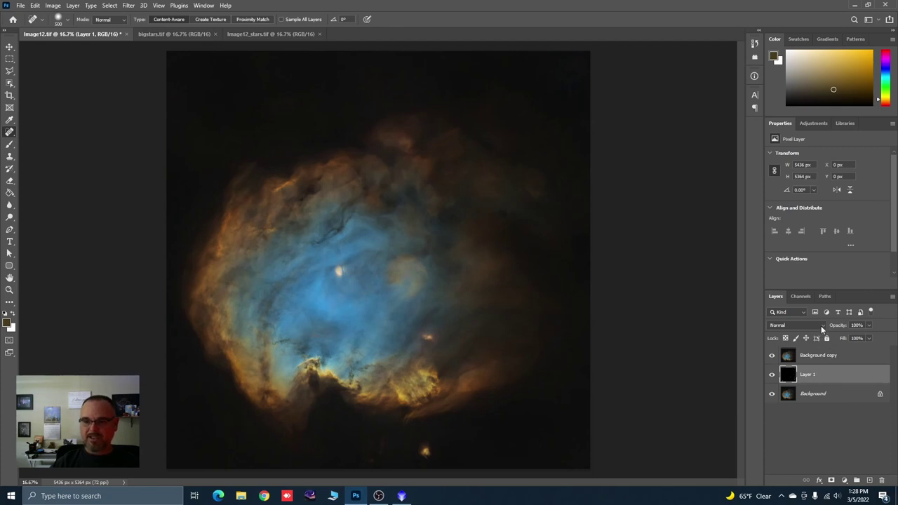
click(821, 325)
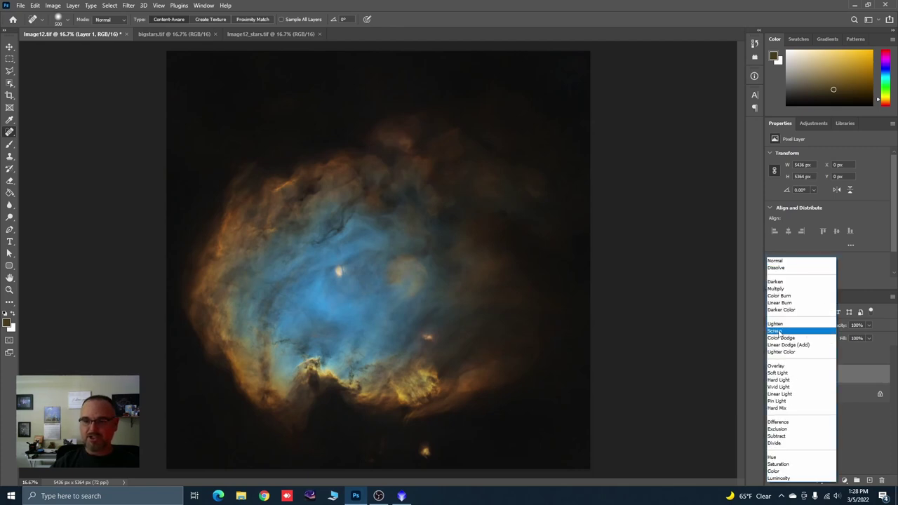
click(778, 331)
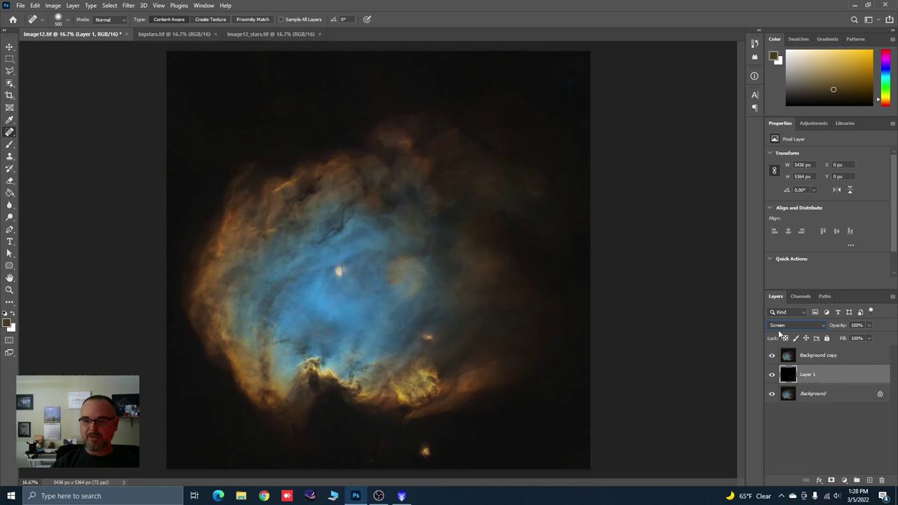
Paste the Image12_stars image again as a new layer above the Background copy in Image12.tif
click(825, 356)
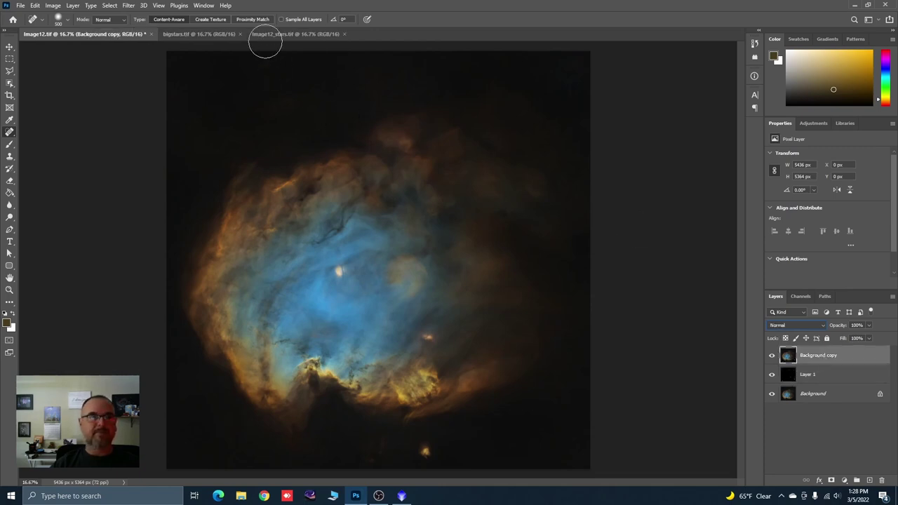
click(268, 33)
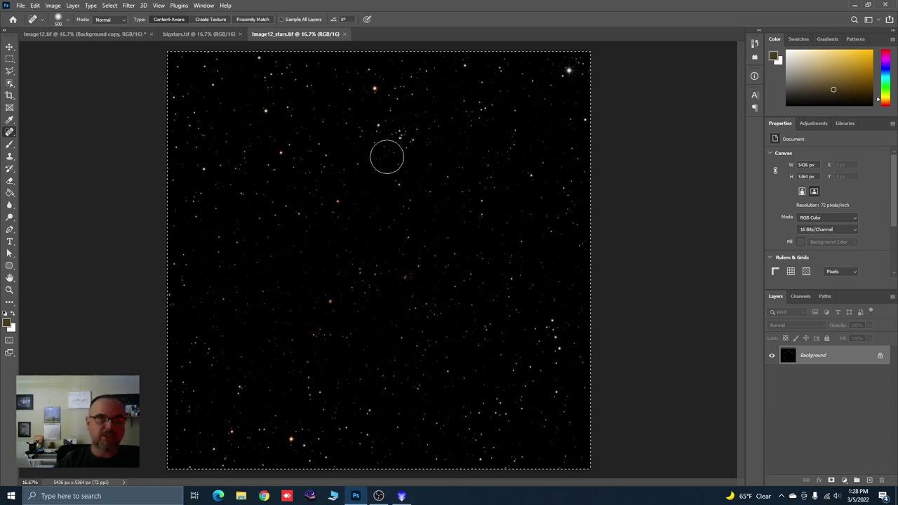
click(92, 34)
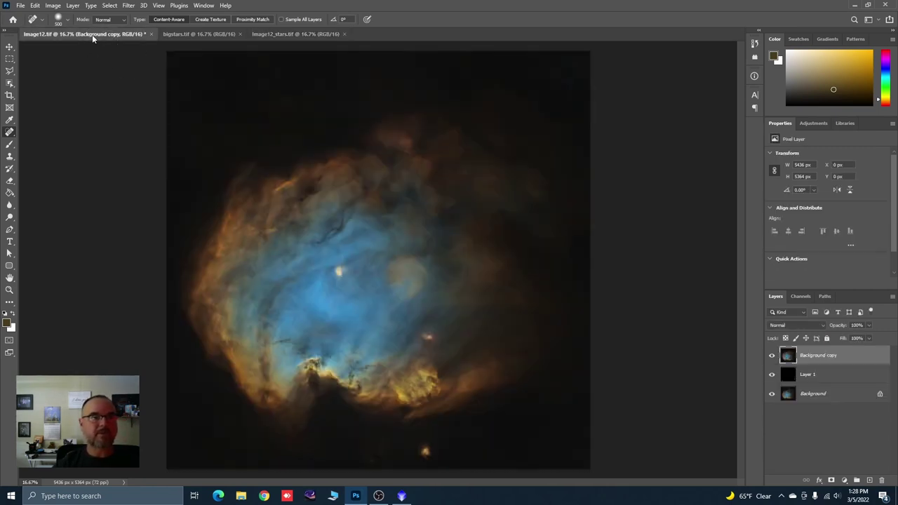
key(ctrl+v)
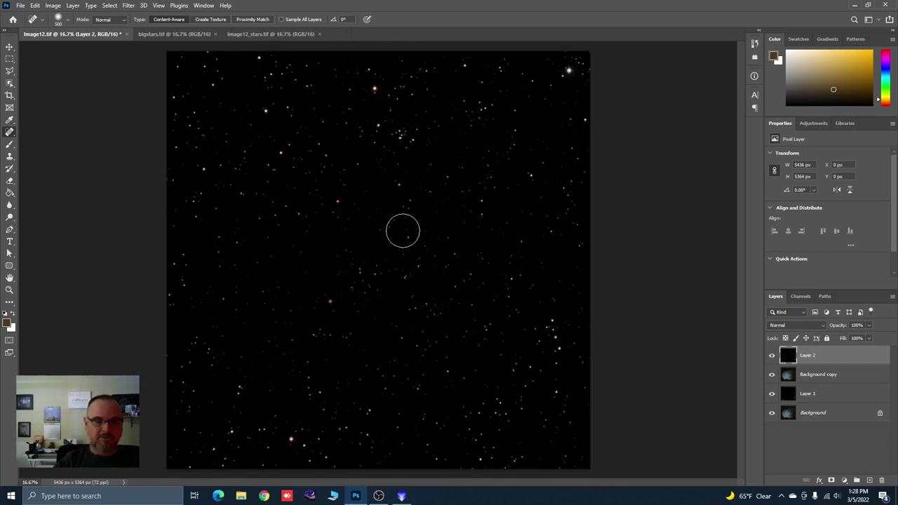
Set the topmost star layer's blend mode to Screen and apply Dust & Scratches to it with a radius of 4 pixels
click(824, 327)
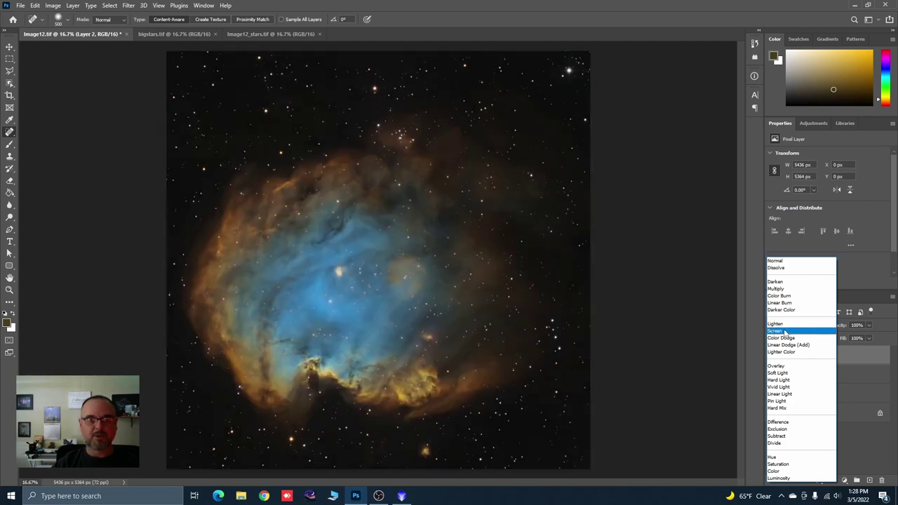
click(784, 331)
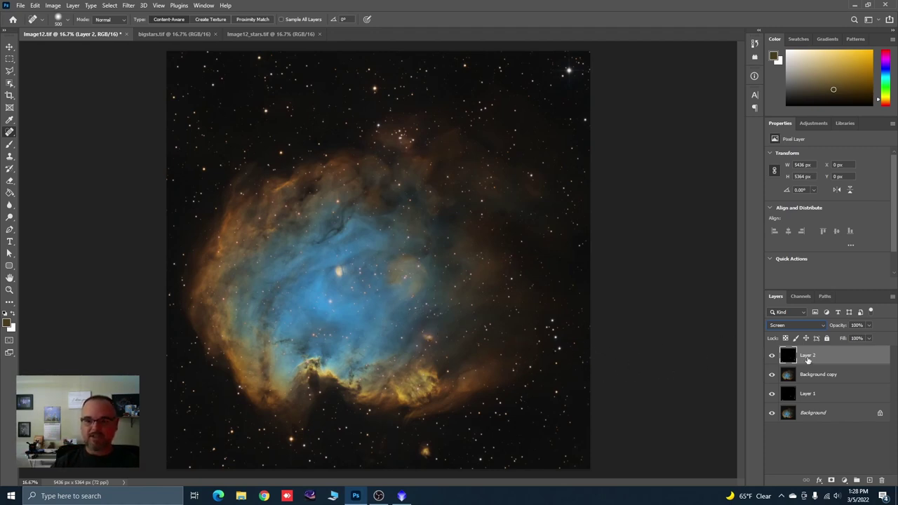
click(127, 6)
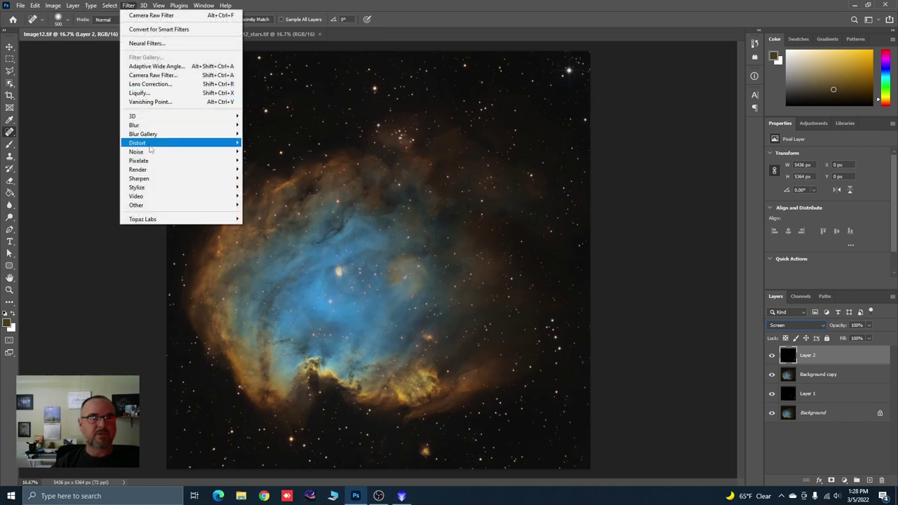
mouse_move(149, 152)
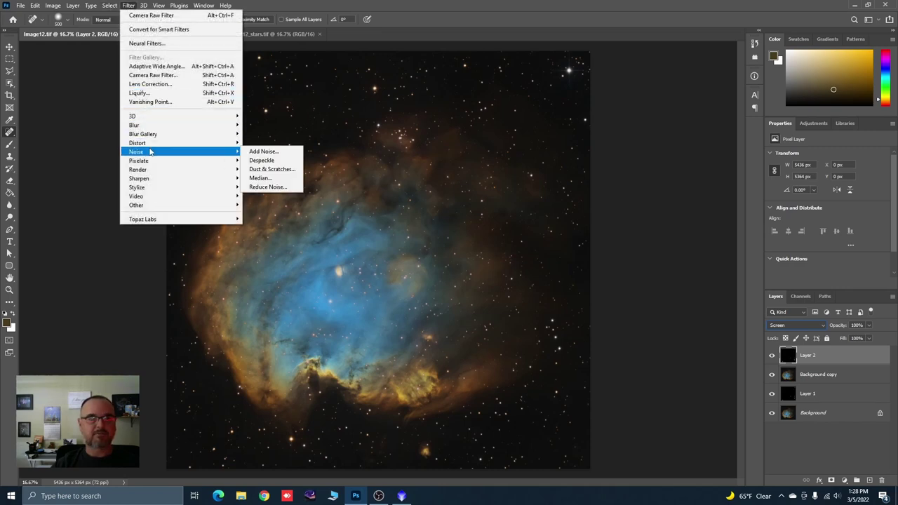
click(272, 169)
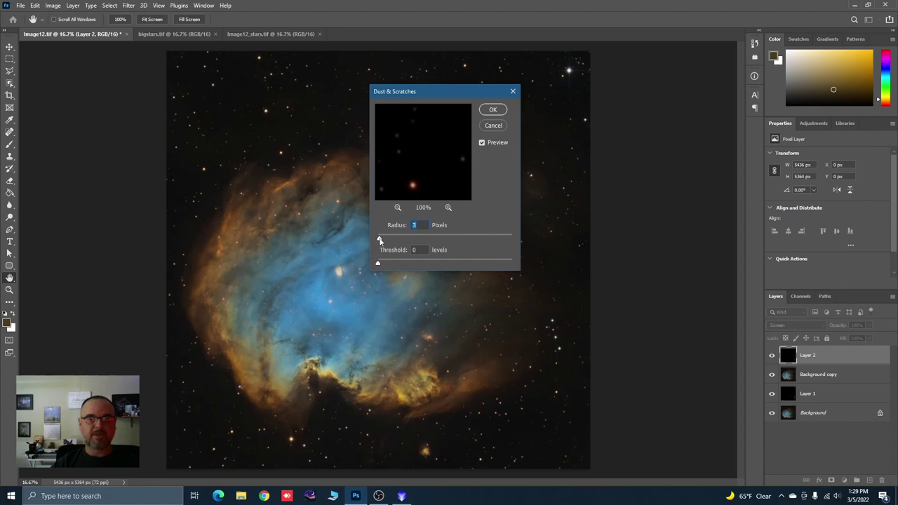
drag(380, 240, 383, 239)
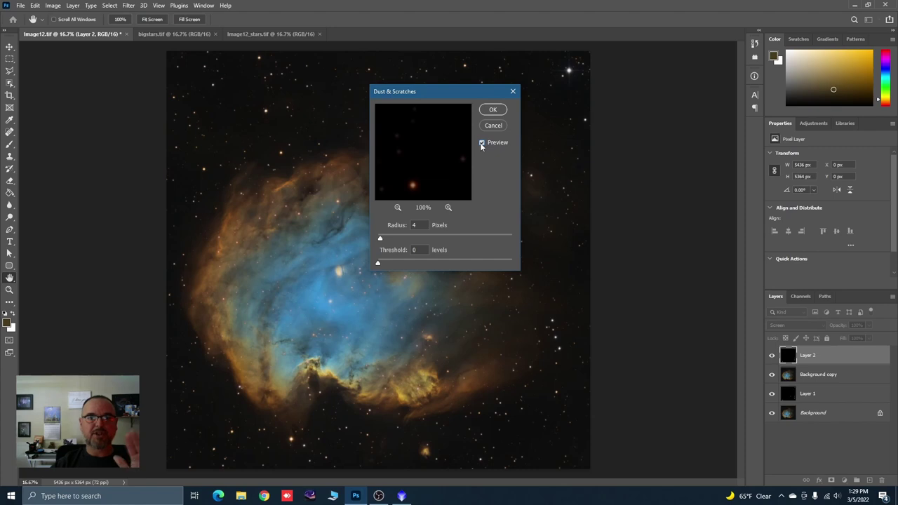
click(493, 110)
key(j)
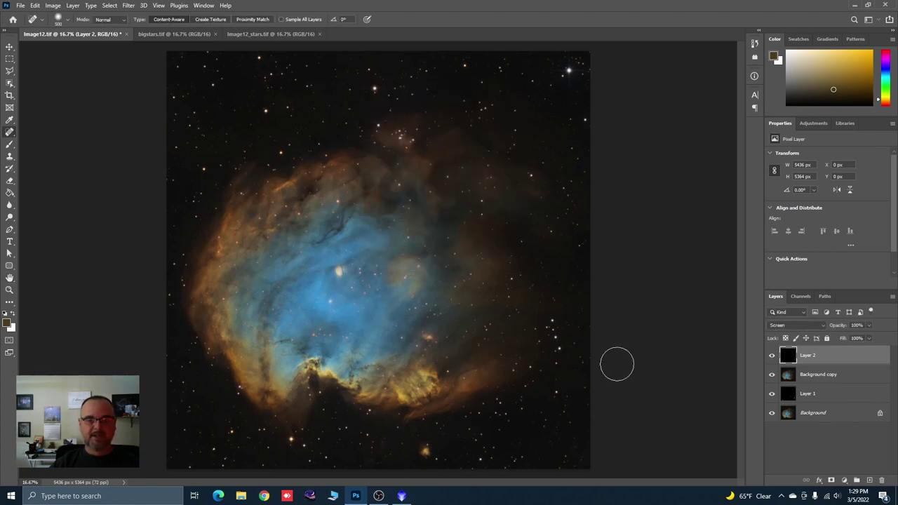
Apply a Curves adjustment to the Background copy layer with RGB points at input 18, output 17 and input 74, output 80
click(819, 377)
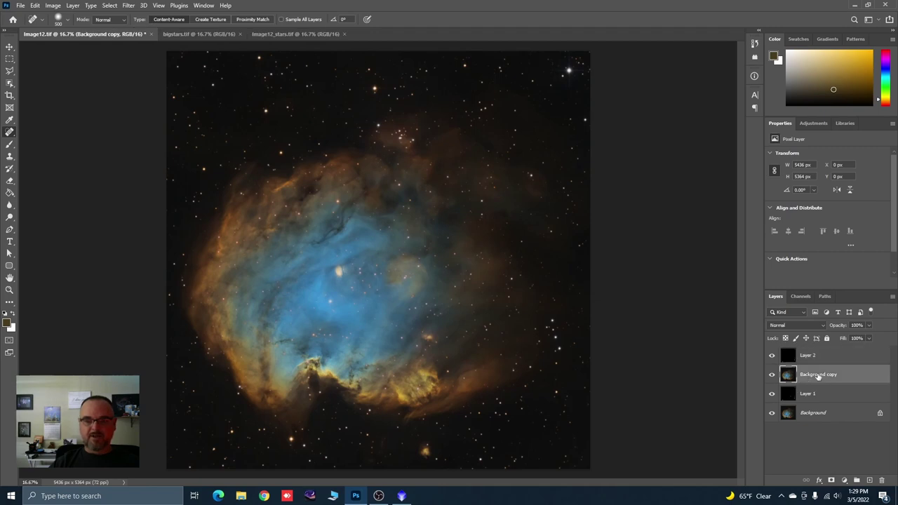
click(54, 6)
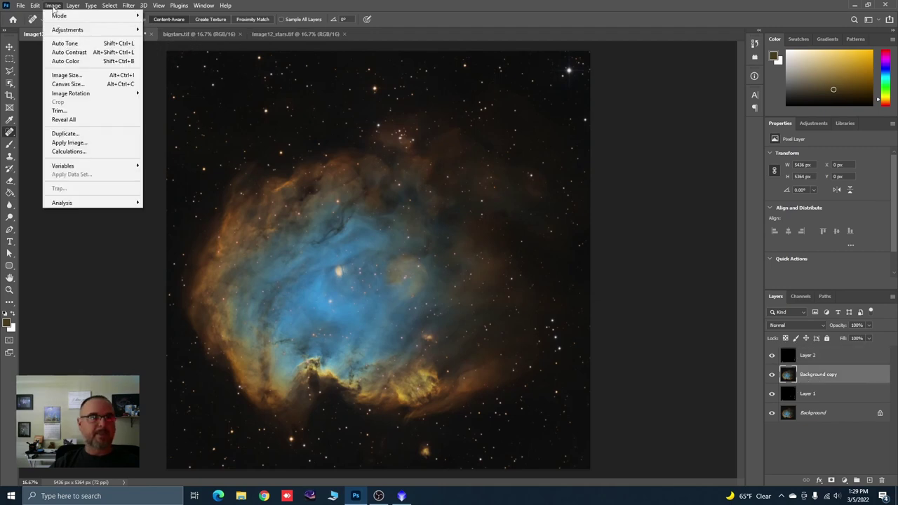
mouse_move(67, 30)
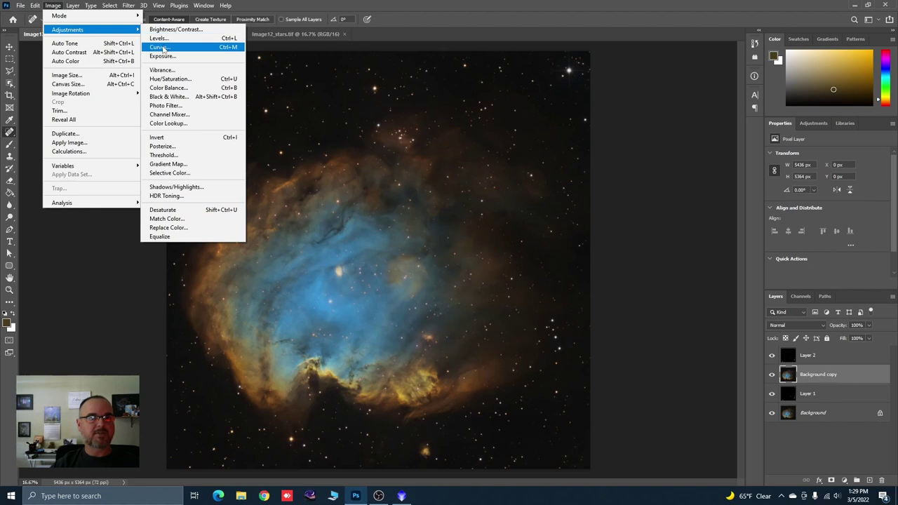
click(160, 47)
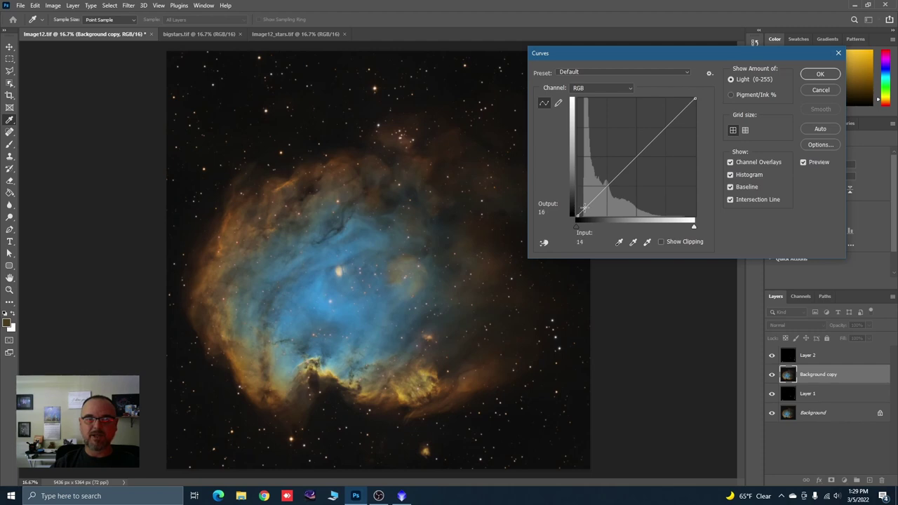
click(586, 207)
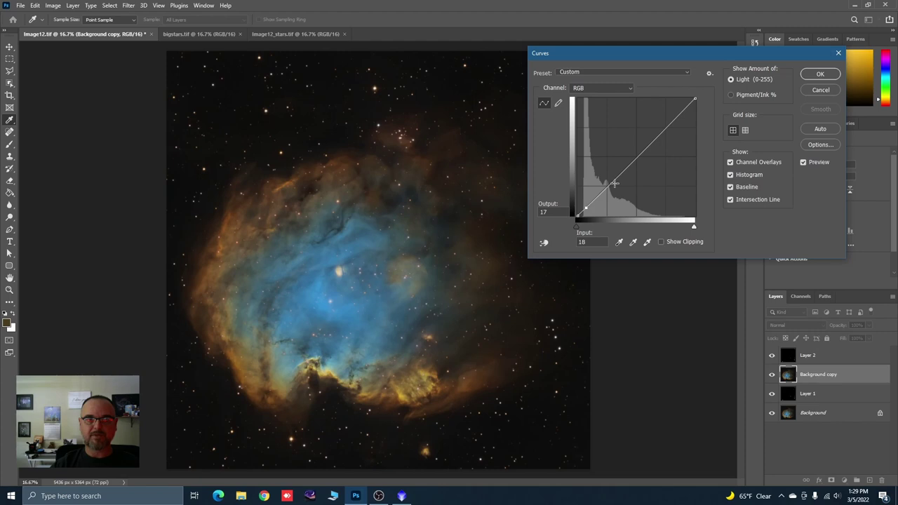
mouse_move(613, 182)
mouse_down()
mouse_move(610, 168)
mouse_move(612, 178)
mouse_up()
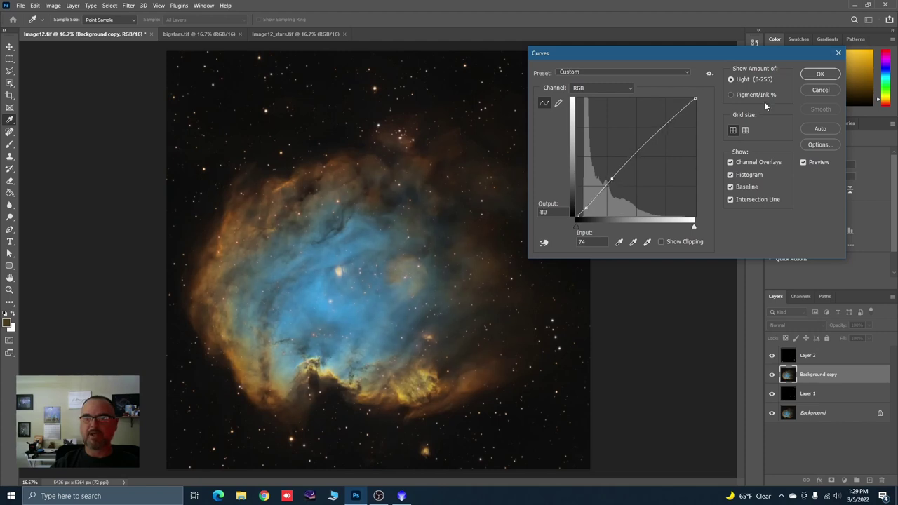
click(814, 76)
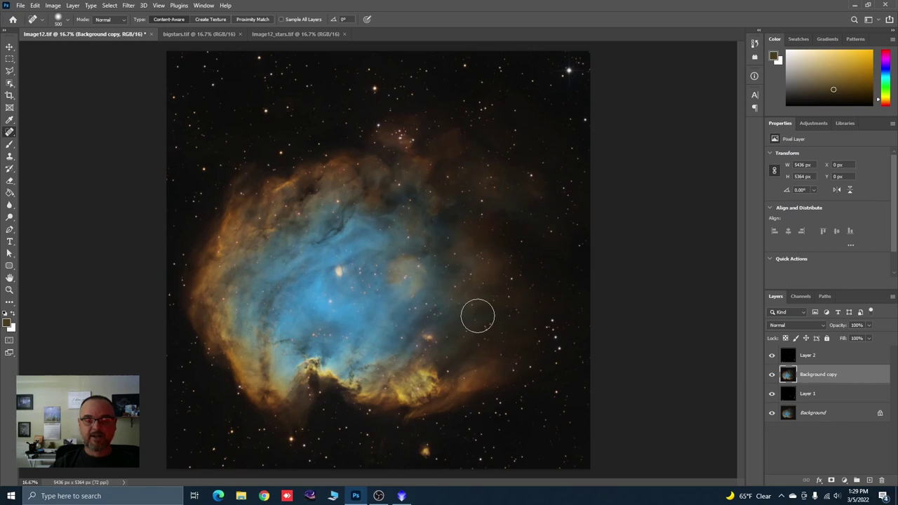
Flatten the stacked nebula and star layers of Image12.tif into a single background
click(814, 357)
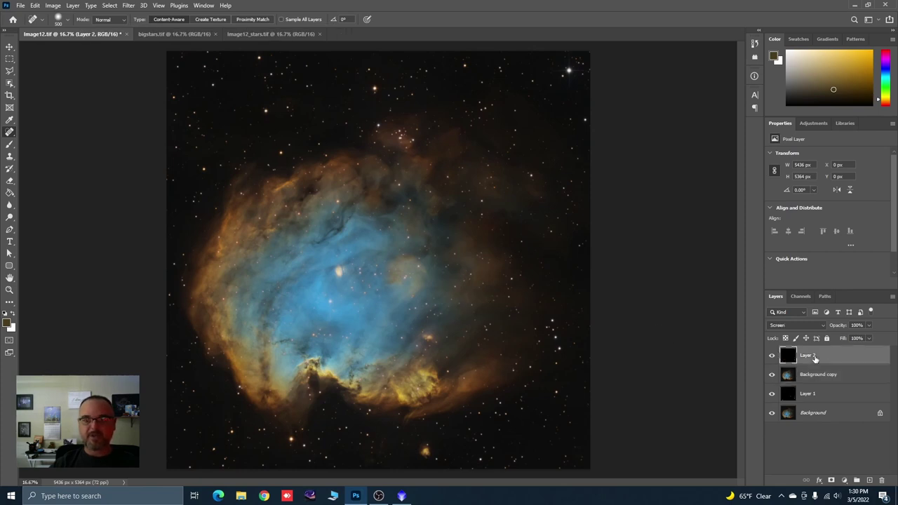
right_click(815, 356)
click(709, 366)
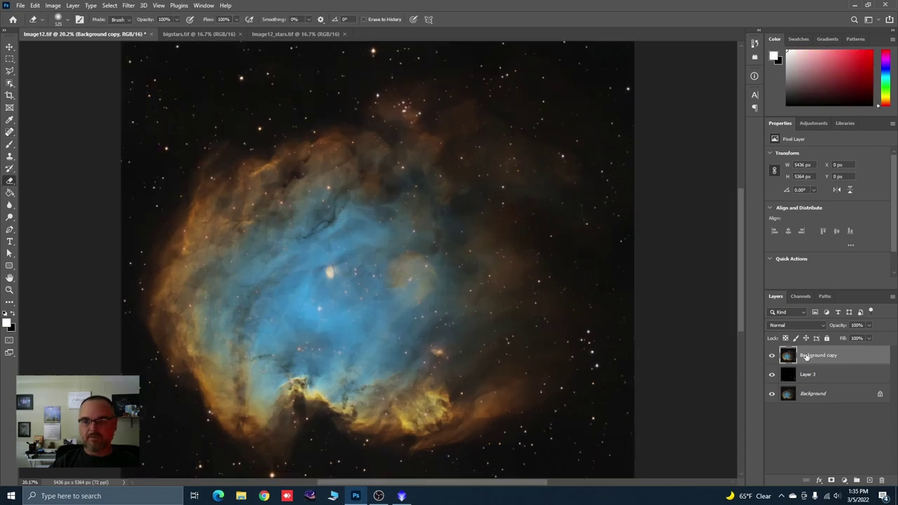
Erase the Background copy layer over the two orange stars outside the nebula's upper-left edge with a 125-pixel eraser
click(808, 377)
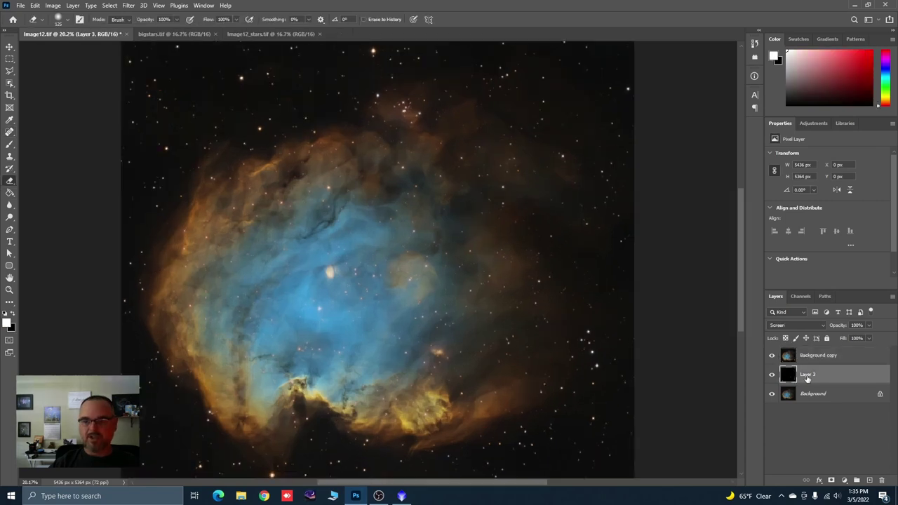
click(817, 358)
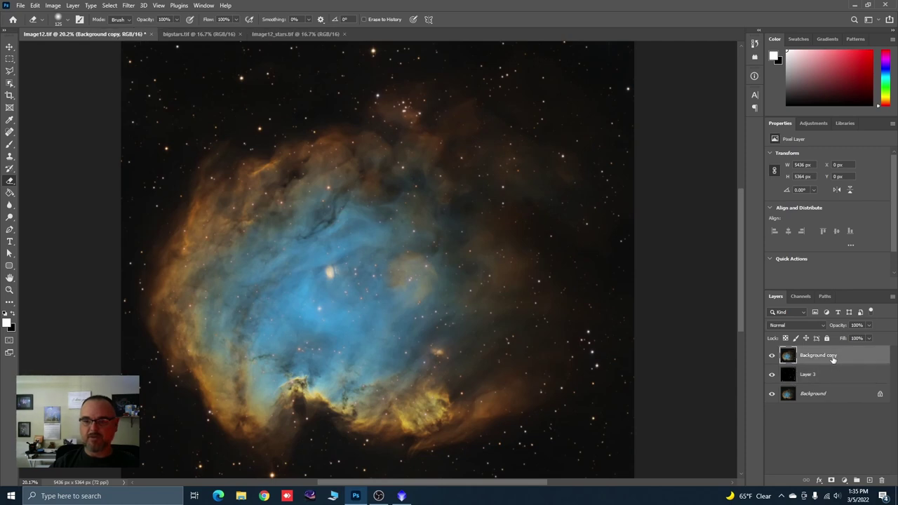
scroll(172, 141, up, 2)
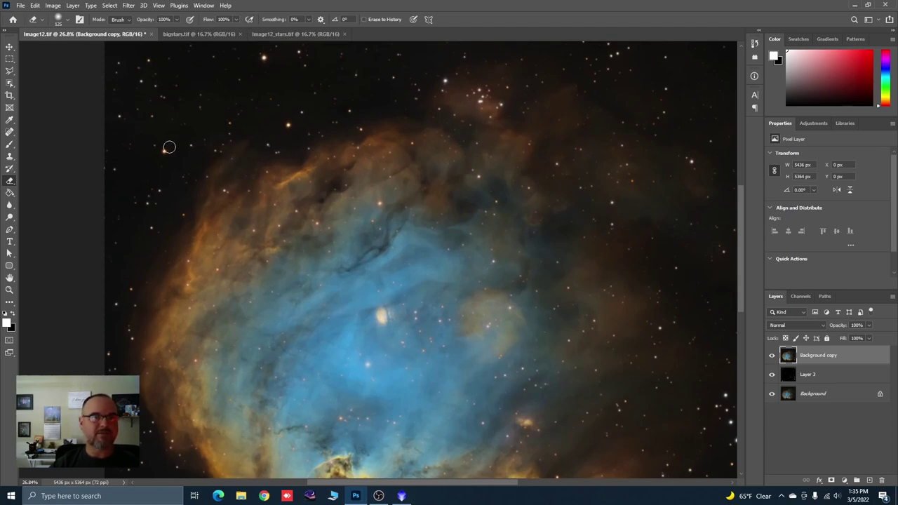
key(bracketleft)
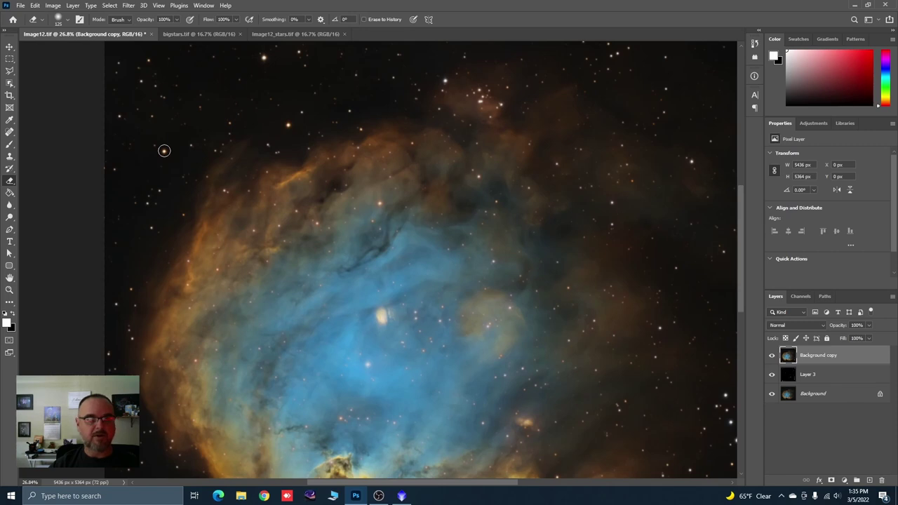
key(bracketright)
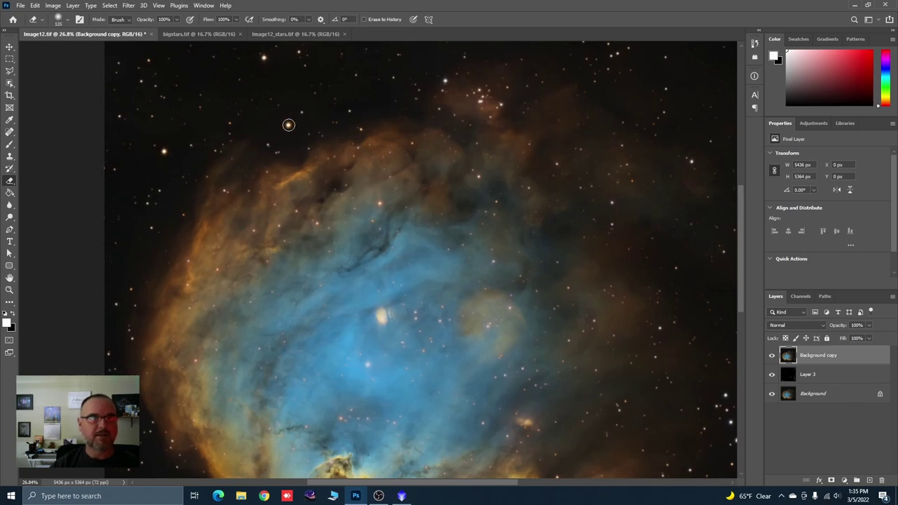
Erase the Background copy over the bright outlying stars below and above the nebula and near the image's upper-right corner, enlarging the eraser to 400 pixels
key(ctrl+minus)
key(ctrl+minus)
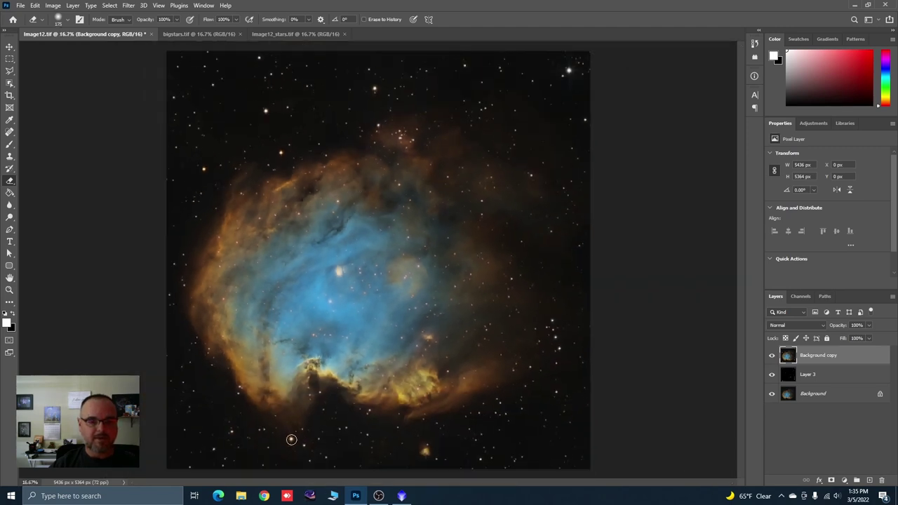
key(bracketright)
key(bracketright)
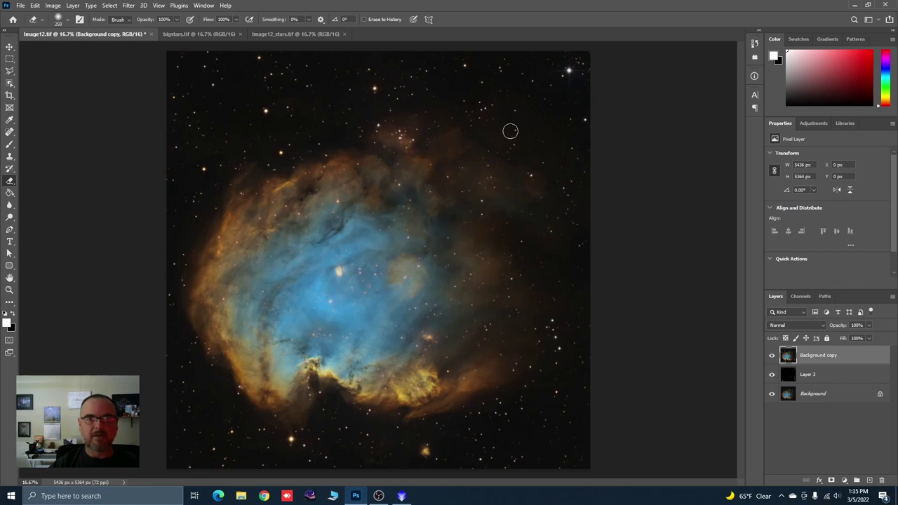
key(bracketright)
key(bracketright)
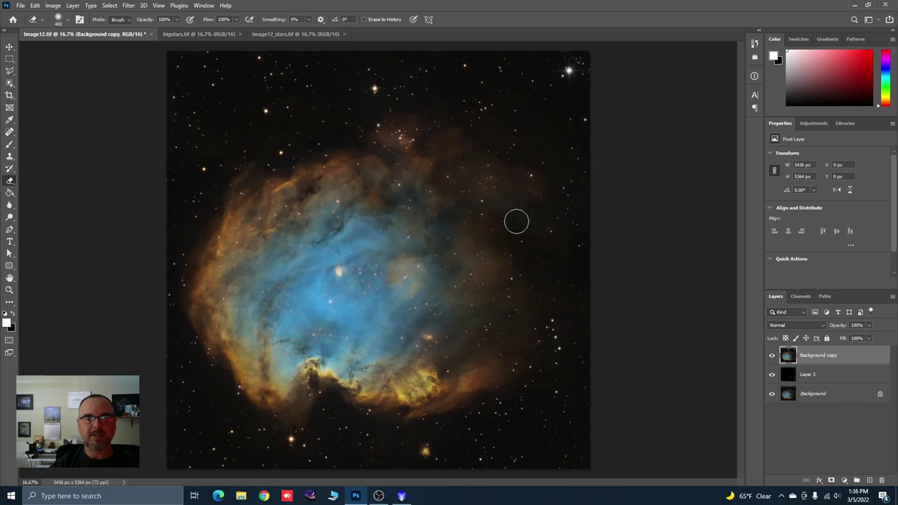
Reduce the eraser size and erase the Background copy over the brighter stars right of the nebula and the star in its blue core
key(bracketleft)
key(bracketleft)
key(bracketleft)
key(bracketleft)
key(bracketleft)
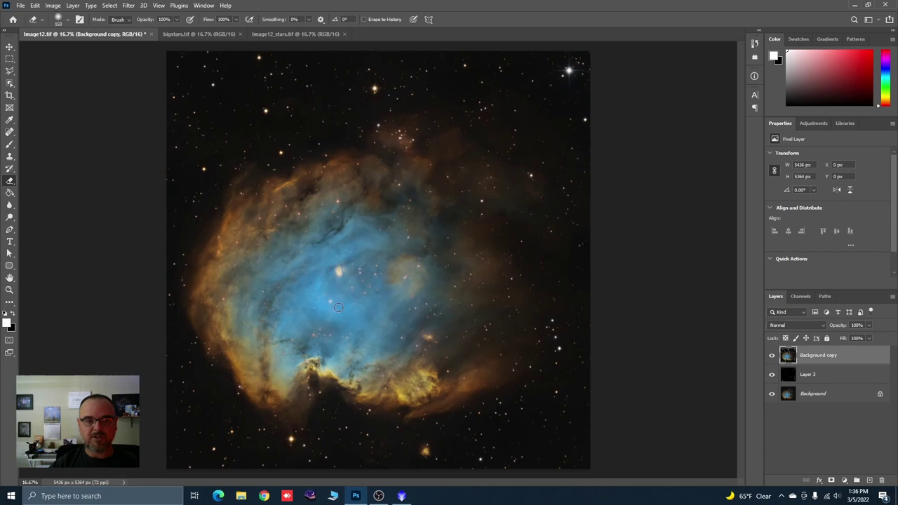
key(bracketright)
key(bracketleft)
key(bracketleft)
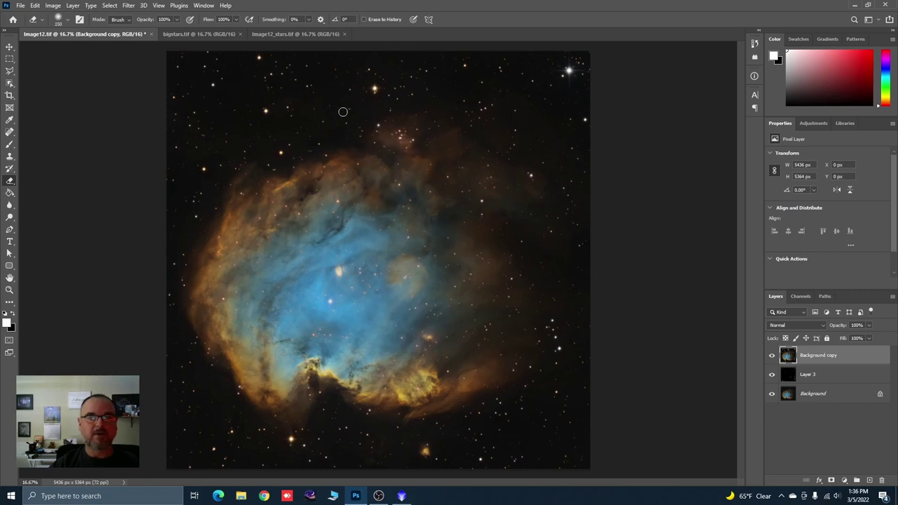
Flatten the retouched Image12.tif into one layer and duplicate the background layer
scroll(374, 216, down, 1)
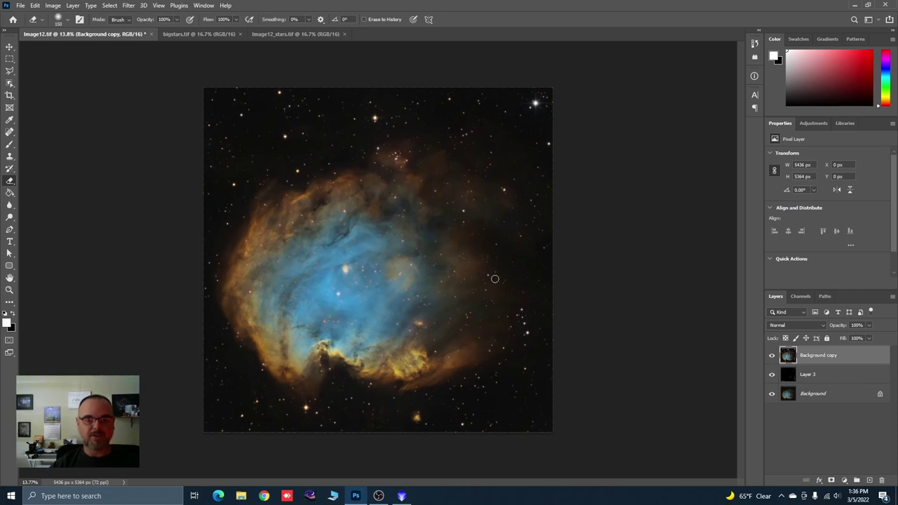
key(ctrl+plus)
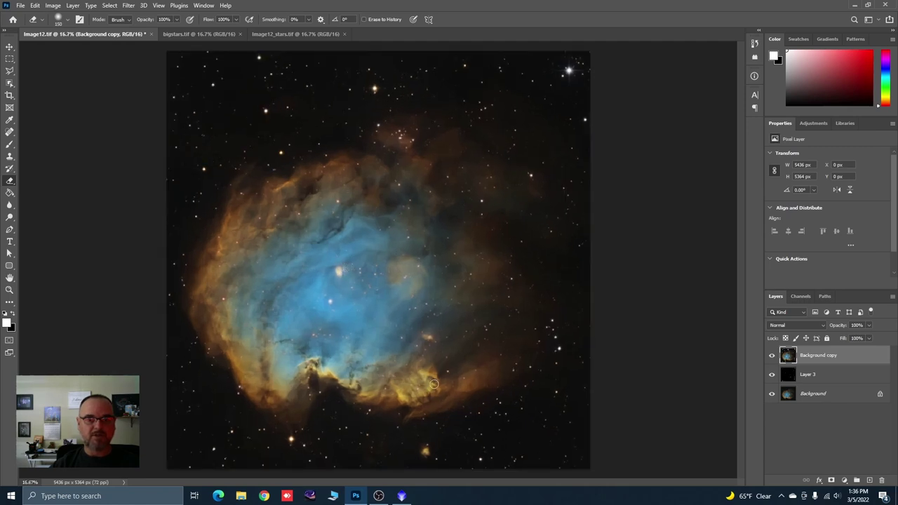
scroll(346, 262, up, 1)
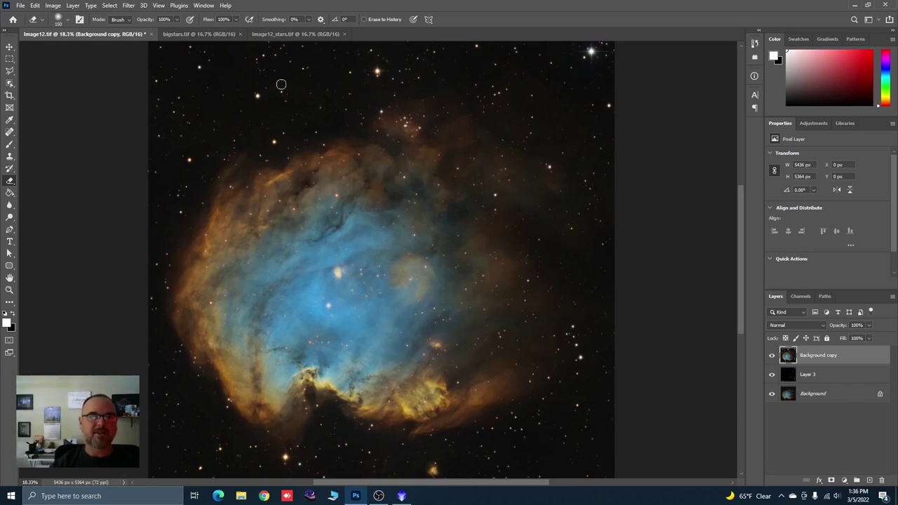
scroll(282, 171, down, 1)
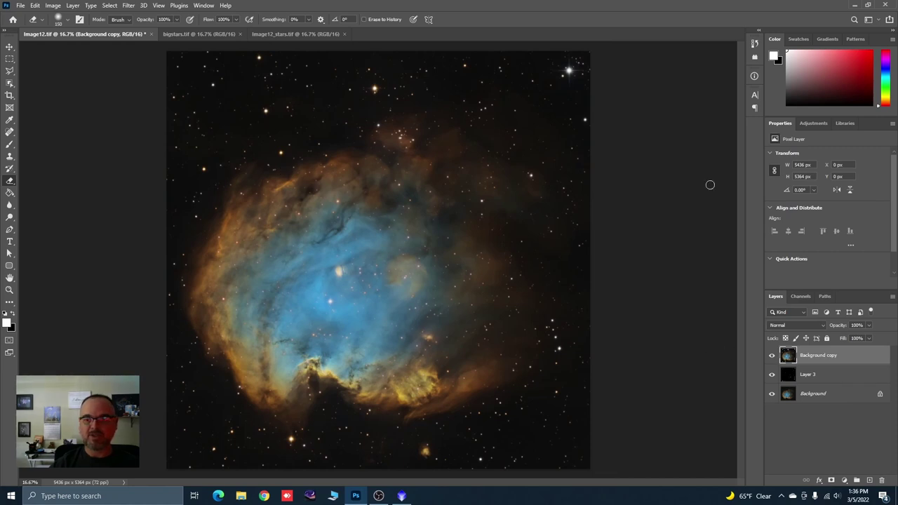
click(52, 5)
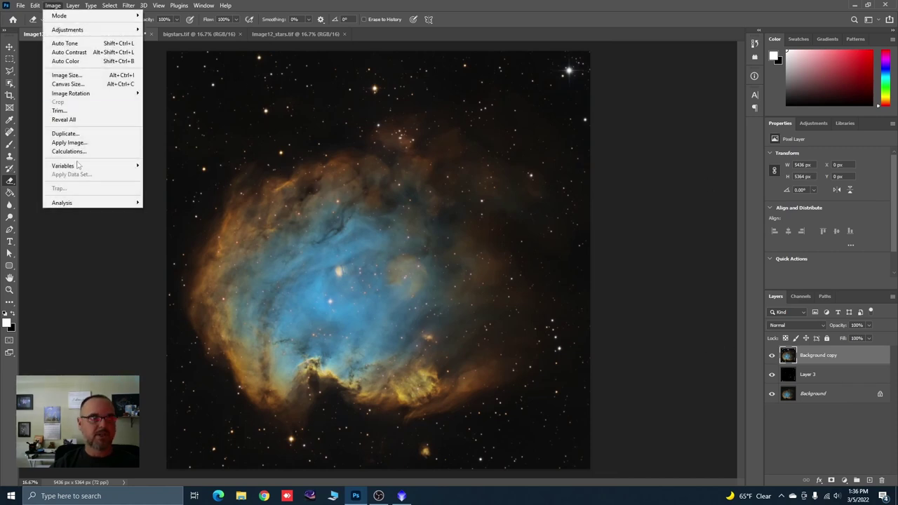
mouse_move(71, 8)
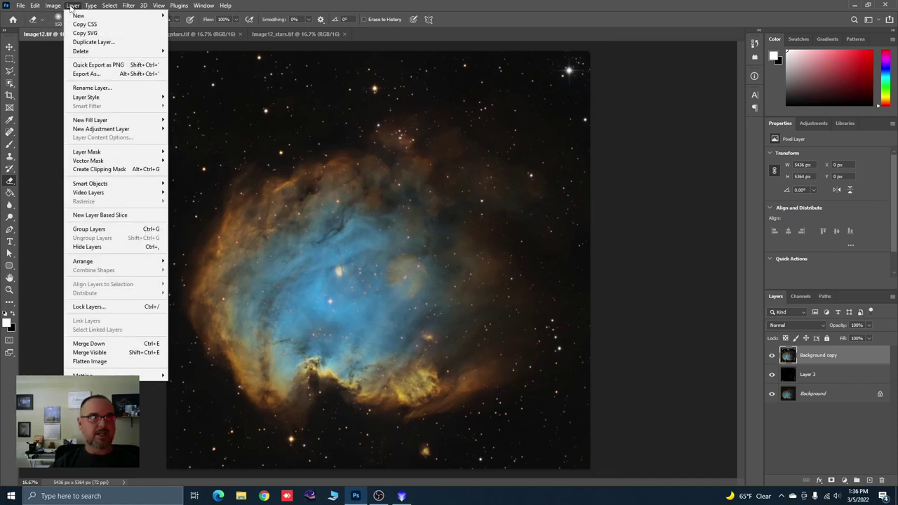
click(90, 361)
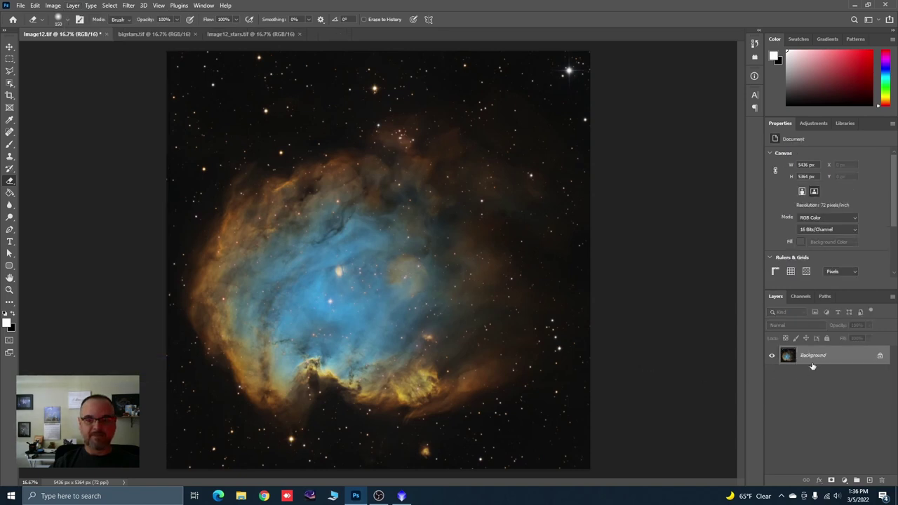
drag(812, 365, 870, 480)
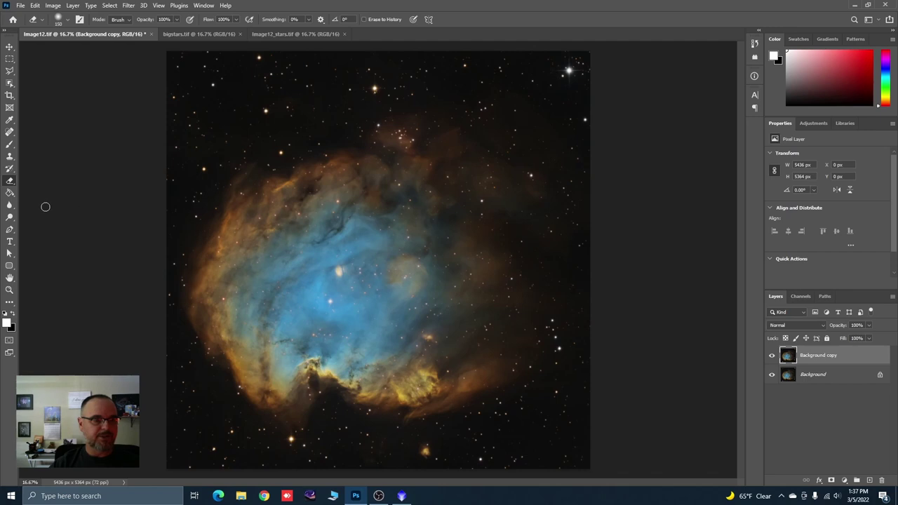
Place a color sampler point on the dark sky background above and left of the nebula
click(14, 125)
click(55, 137)
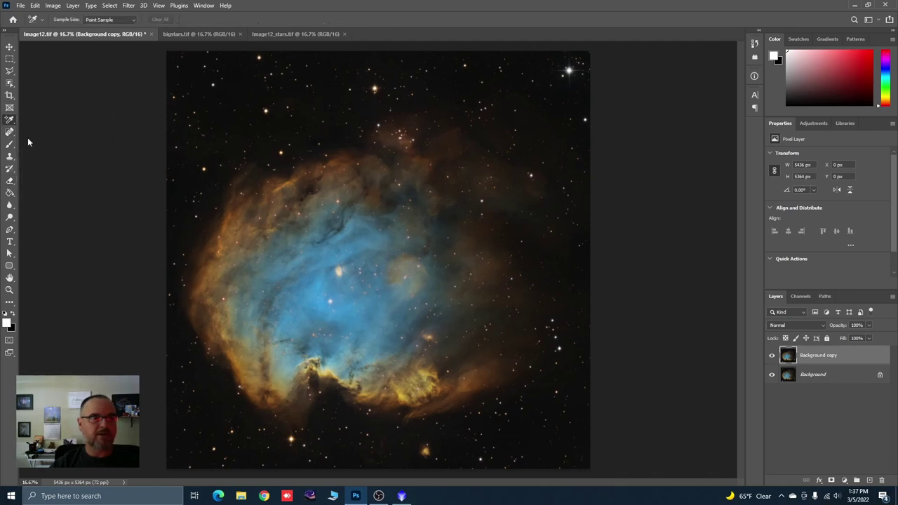
click(235, 92)
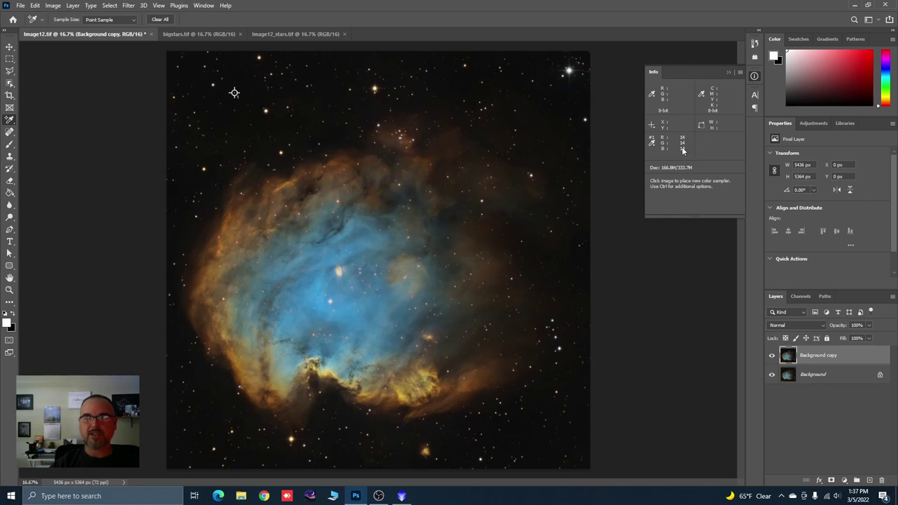
Brighten the Background copy layer with a Levels adjustment, setting the RGB midtones to 1.11
click(54, 6)
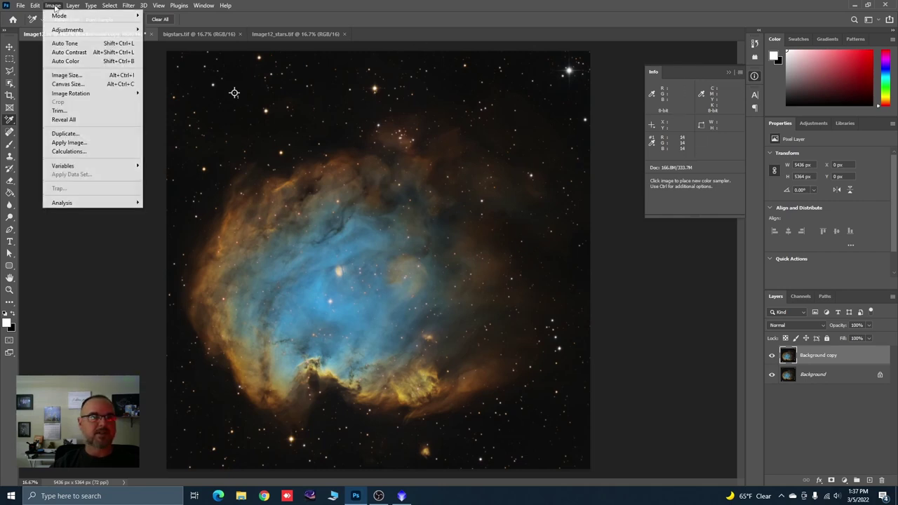
mouse_move(129, 33)
click(160, 38)
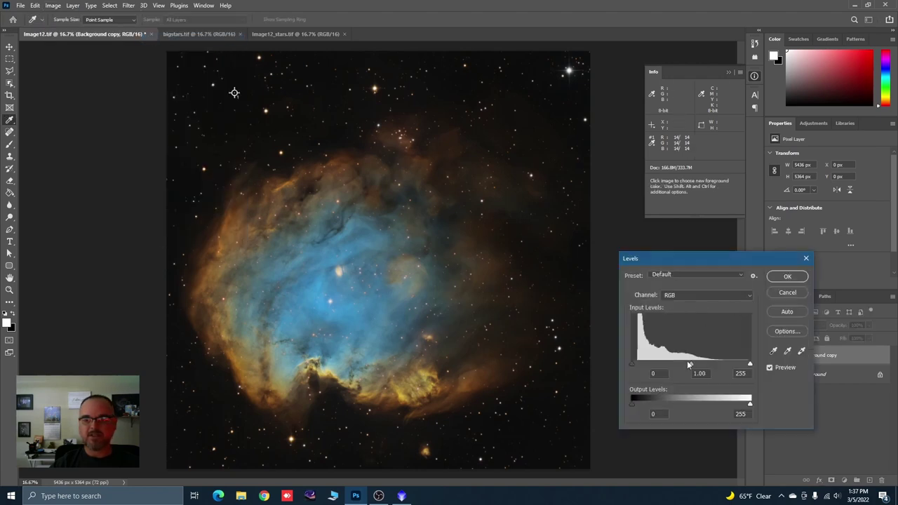
drag(692, 367, 691, 368)
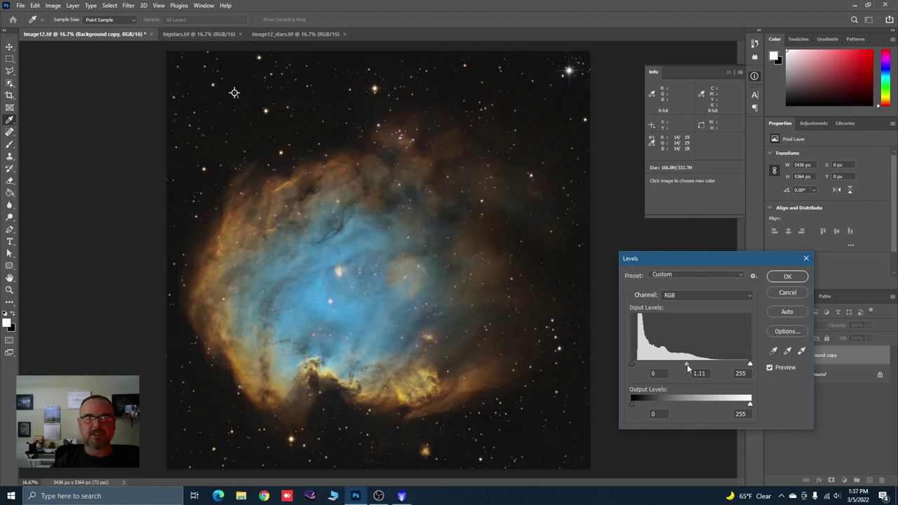
click(687, 364)
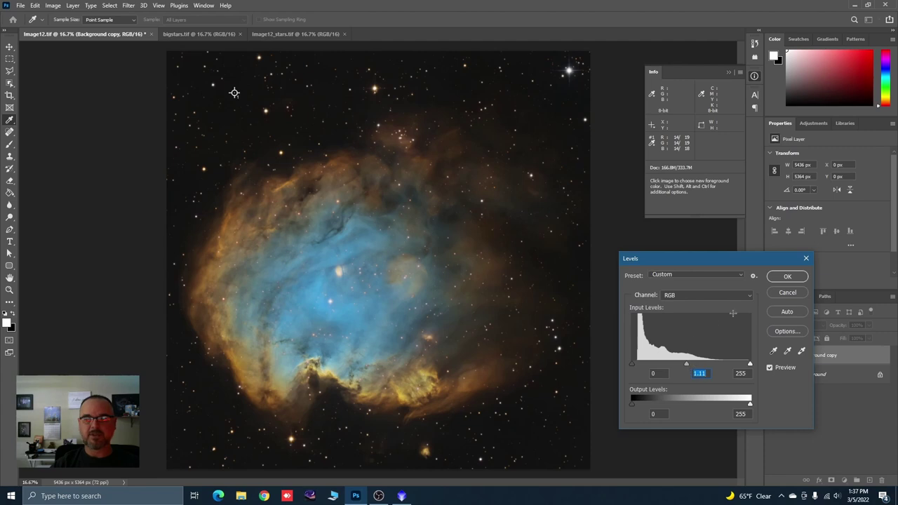
Set the Blue channel's midtones to 1.08, apply the Levels adjustment and collapse the sampler read-out
click(752, 296)
click(702, 327)
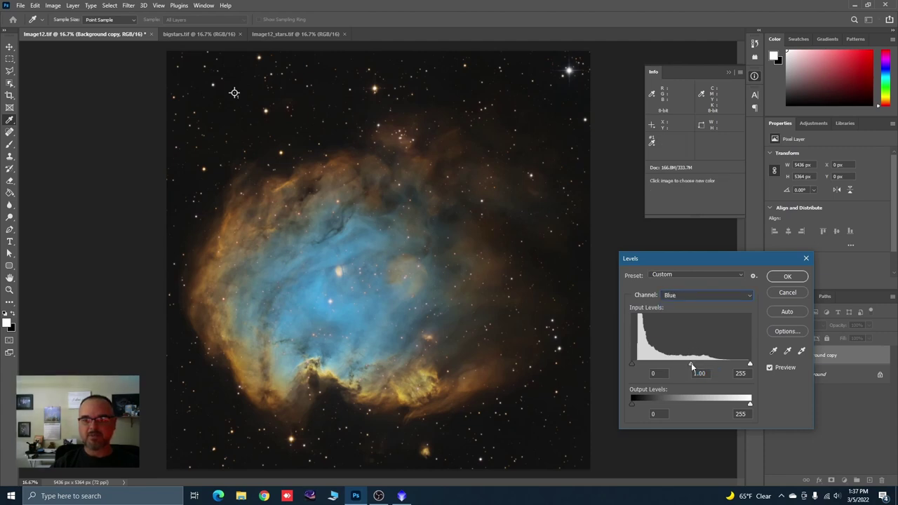
drag(692, 364, 688, 365)
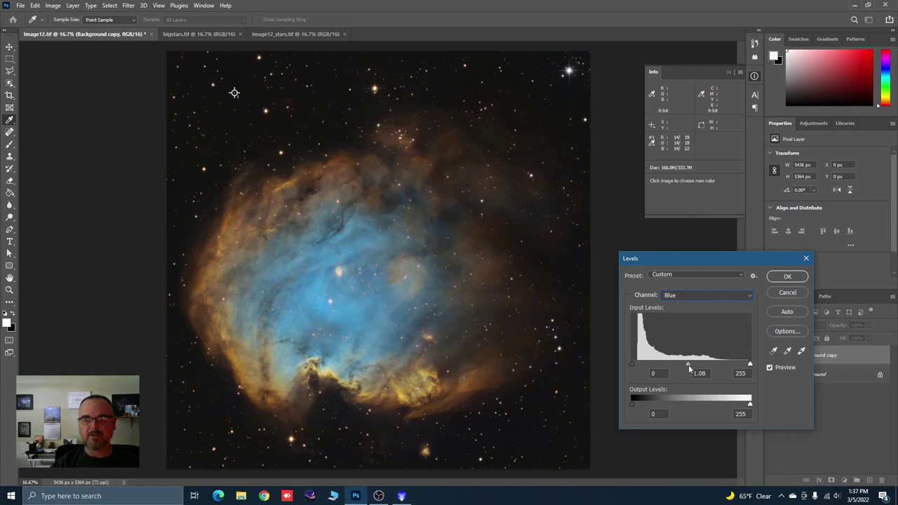
click(777, 279)
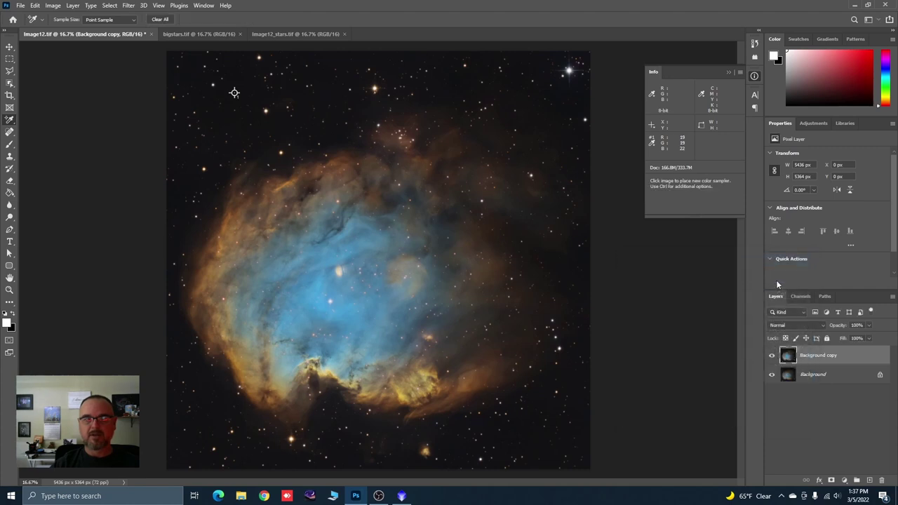
click(730, 72)
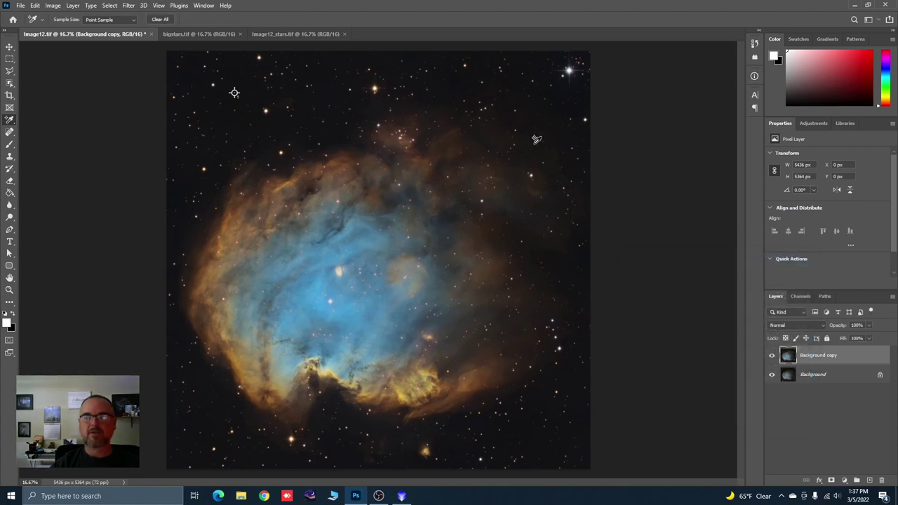
Compare the adjusted Background copy with the original layer and reduce its opacity to 85%
click(773, 358)
click(773, 358)
click(772, 358)
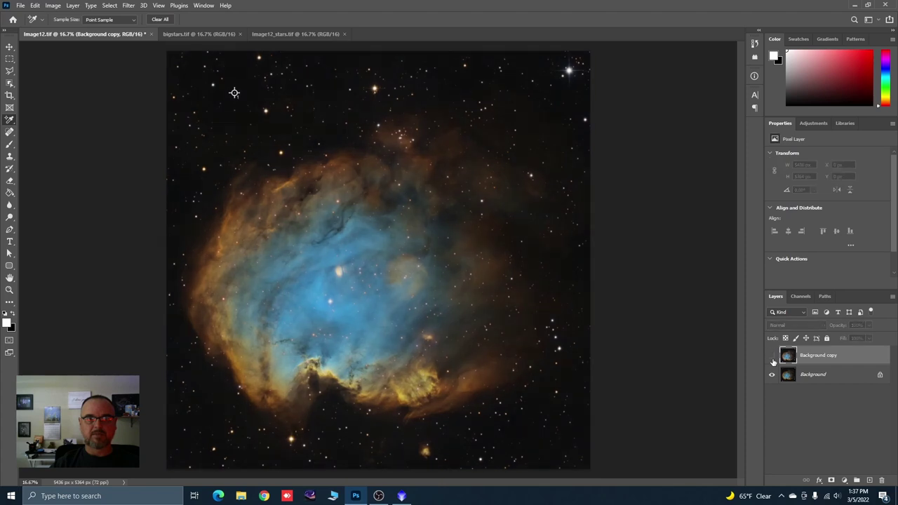
click(773, 358)
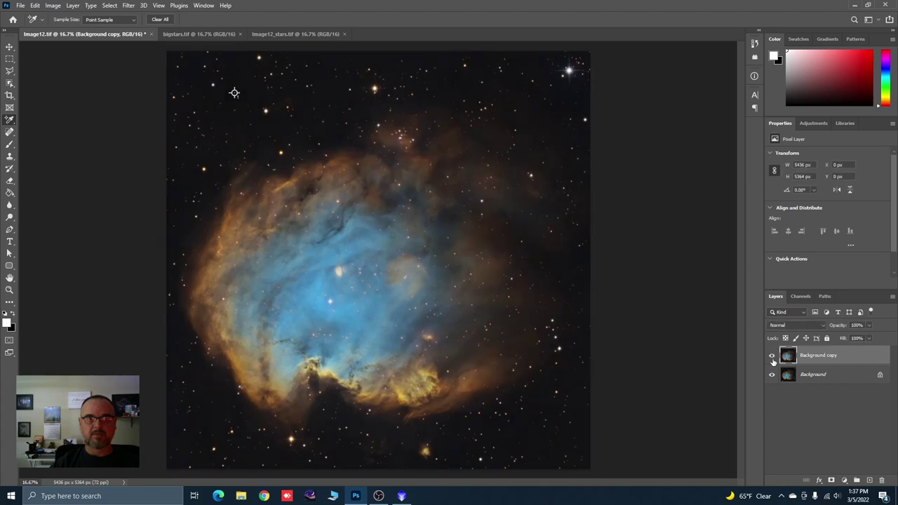
click(870, 326)
drag(870, 337, 858, 339)
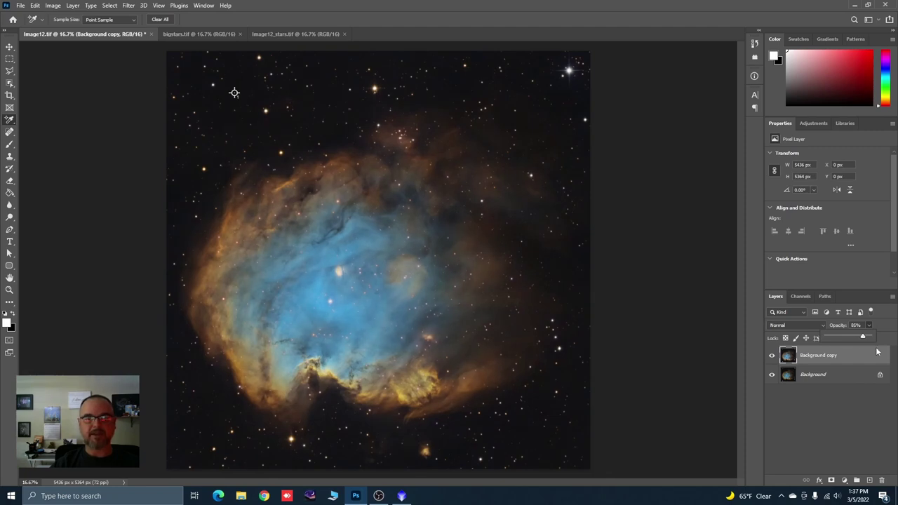
Flatten the adjusted image into a single layer and save Image12.tif
right_click(821, 357)
click(722, 369)
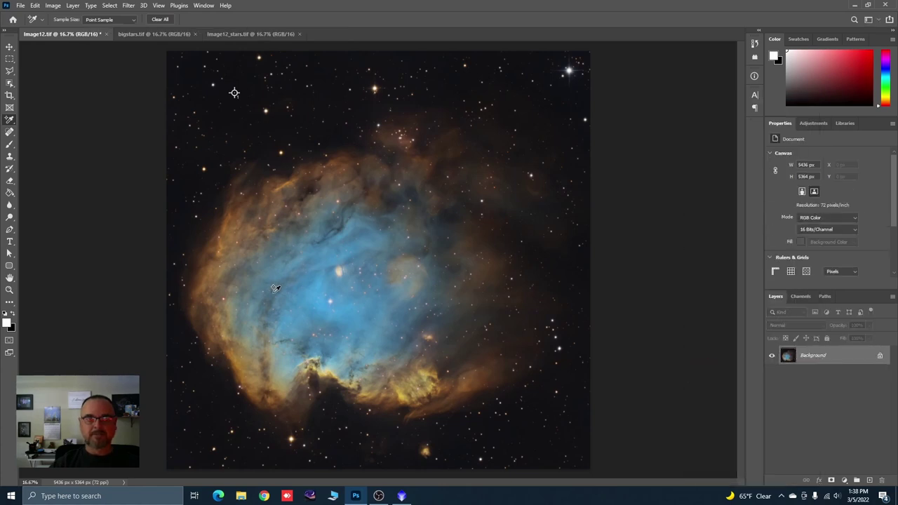
scroll(379, 313, up, 2)
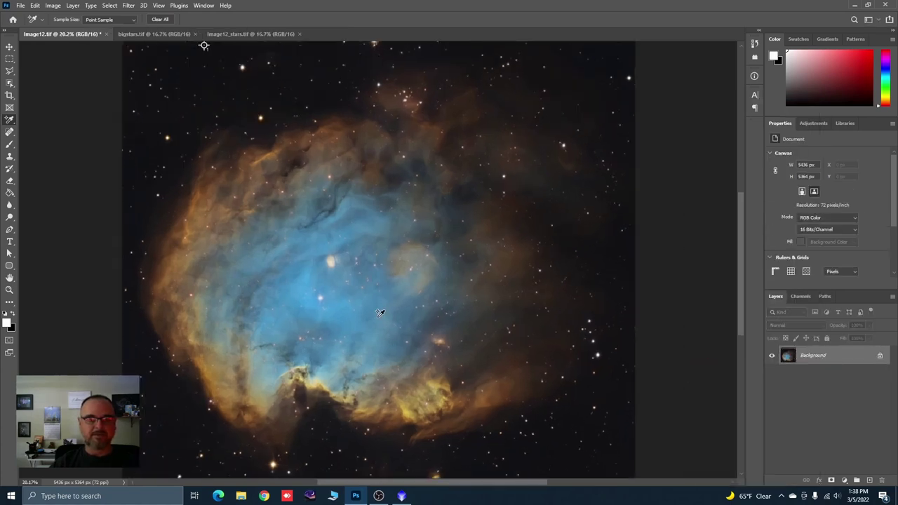
scroll(315, 291, down, 2)
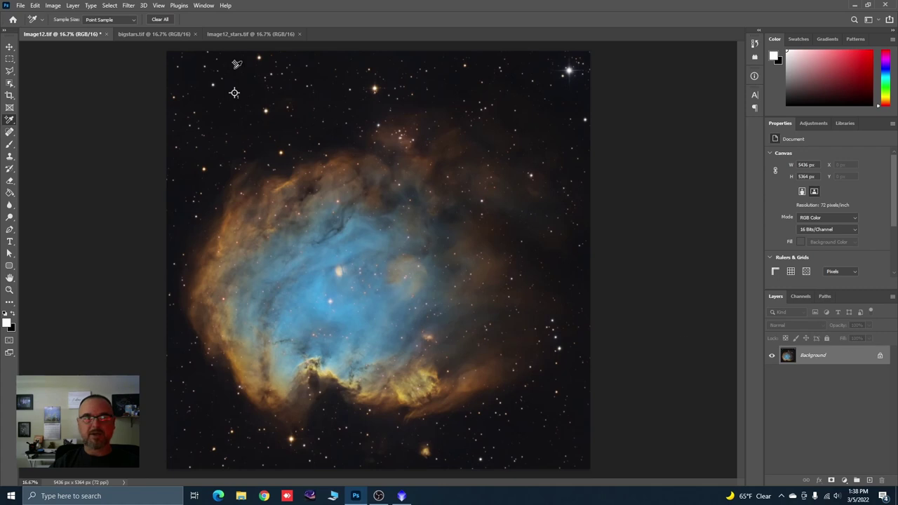
click(21, 5)
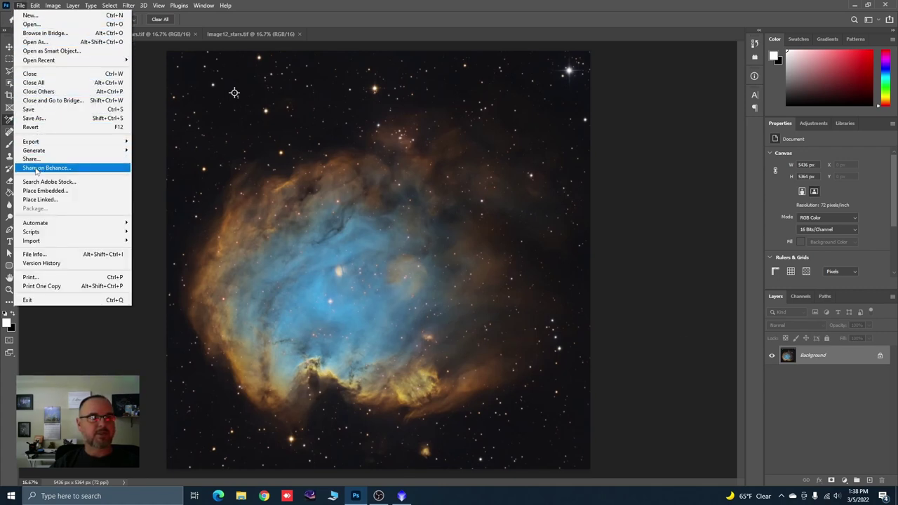
click(36, 109)
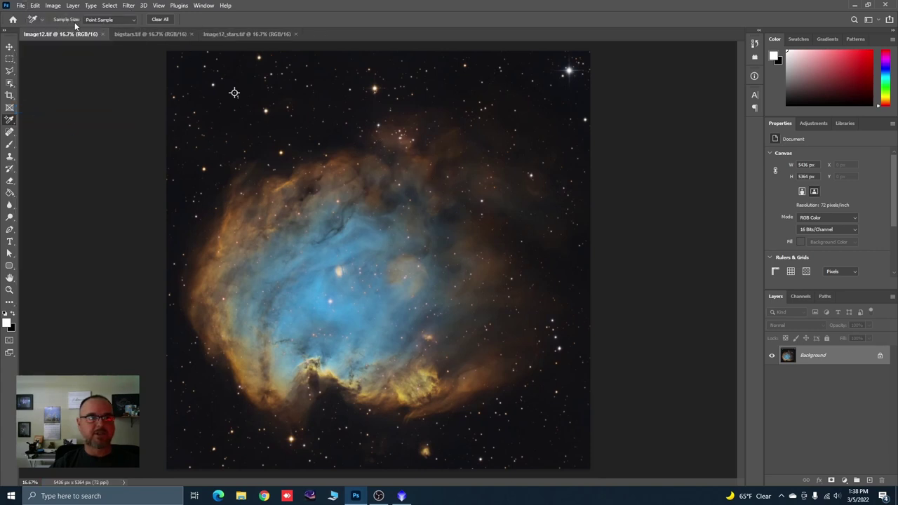
Switch to PixInsight, minimise the Image12_stars and bigstars images and park the bigstars icon beside Image12_stars
click(855, 6)
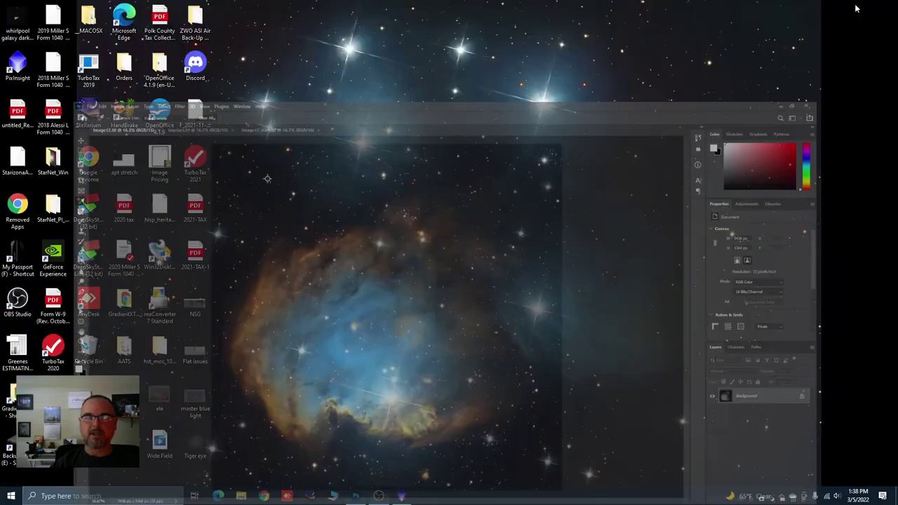
click(402, 497)
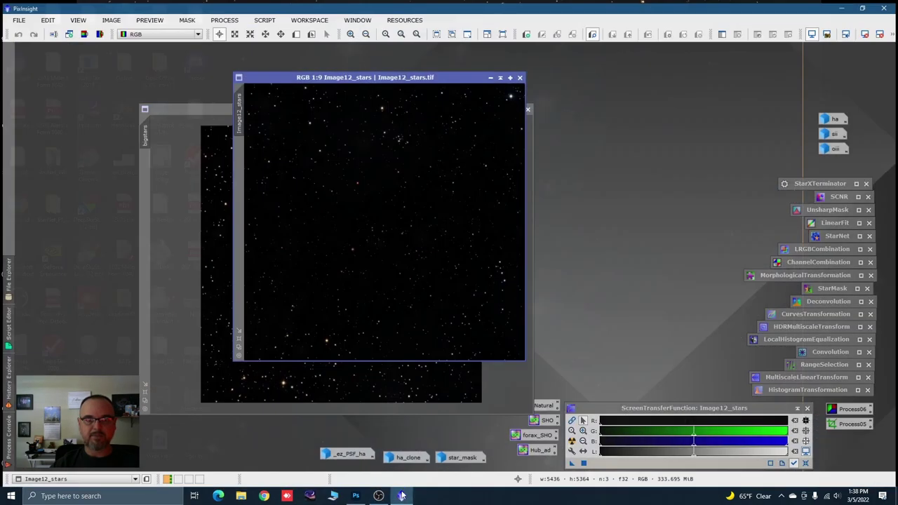
click(490, 74)
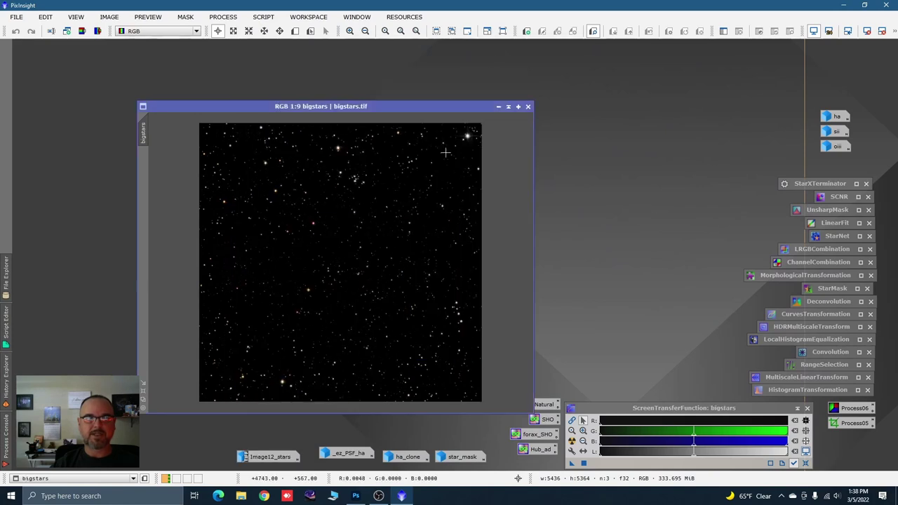
scroll(373, 264, down, 1)
key(ctrl+shift+i)
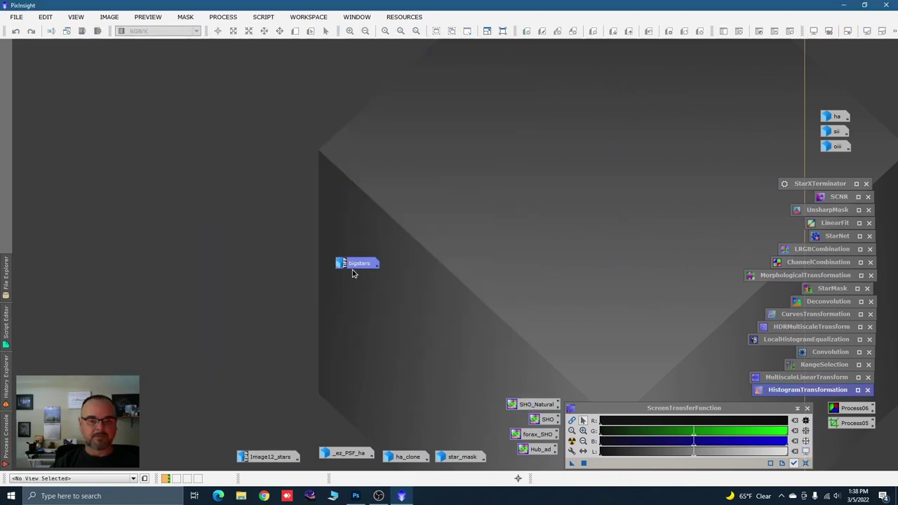
drag(353, 273, 210, 463)
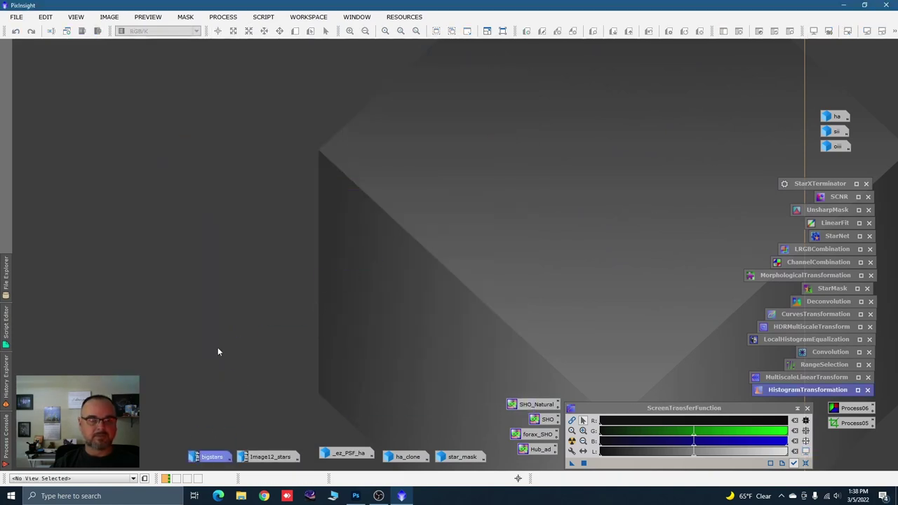
Open the Image12 file from the Processing folder and enlarge its window and view in the workspace
click(15, 17)
click(63, 72)
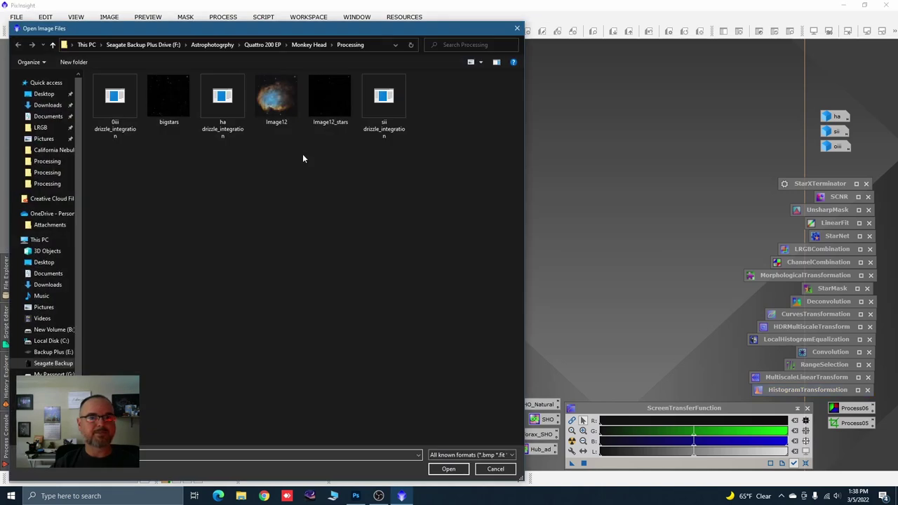
click(276, 98)
click(439, 469)
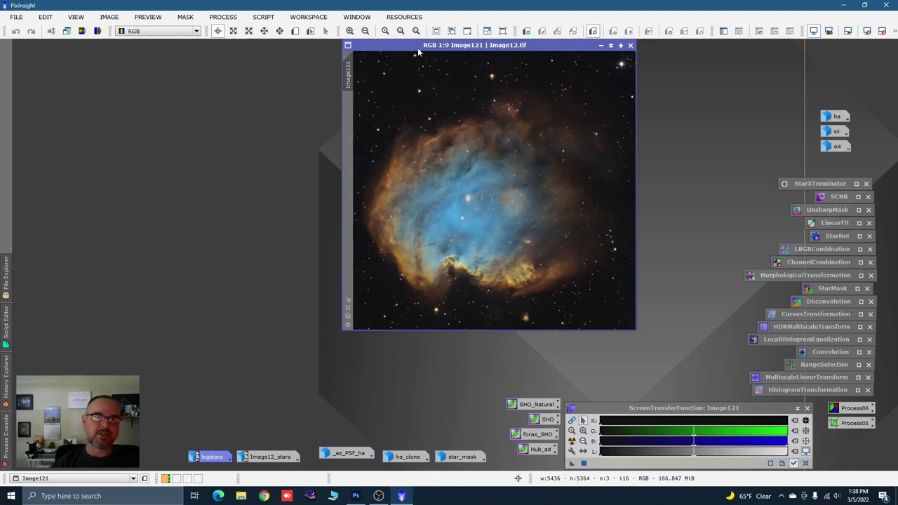
drag(419, 52, 116, 61)
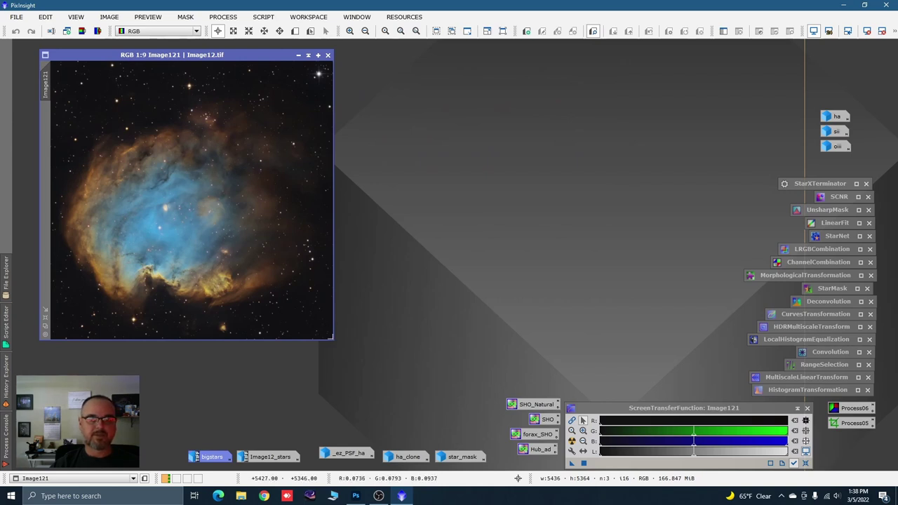
drag(333, 339, 490, 420)
scroll(444, 375, up, 2)
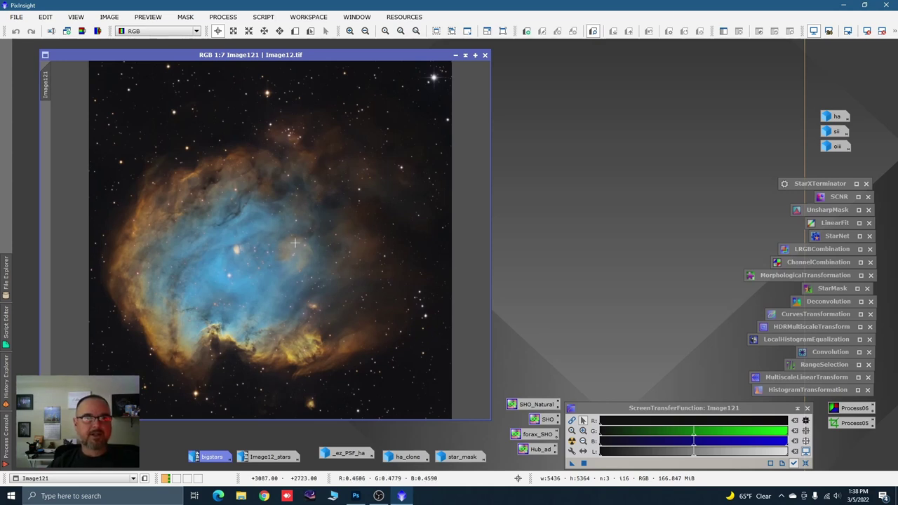
Extract the lightness component of the nebula image, apply it as that image's mask and minimise the grayscale image beside the bigstars icon
click(81, 33)
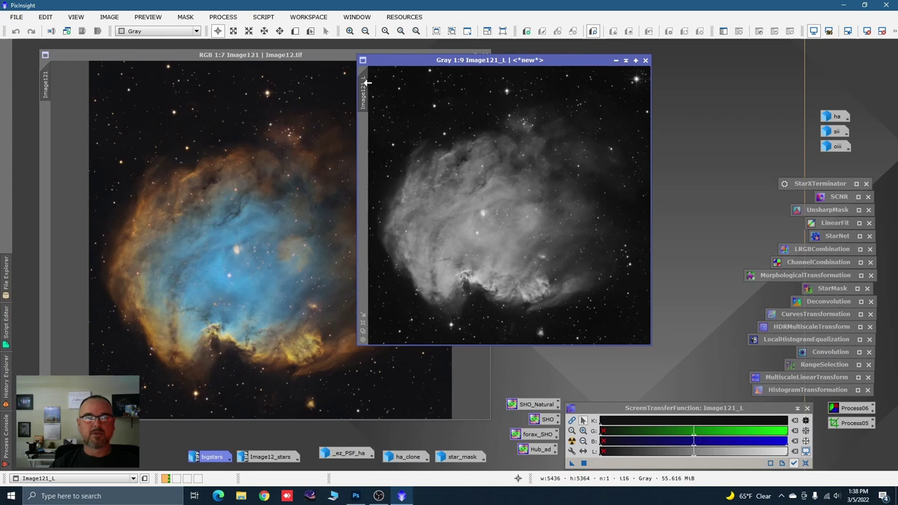
drag(364, 85, 49, 125)
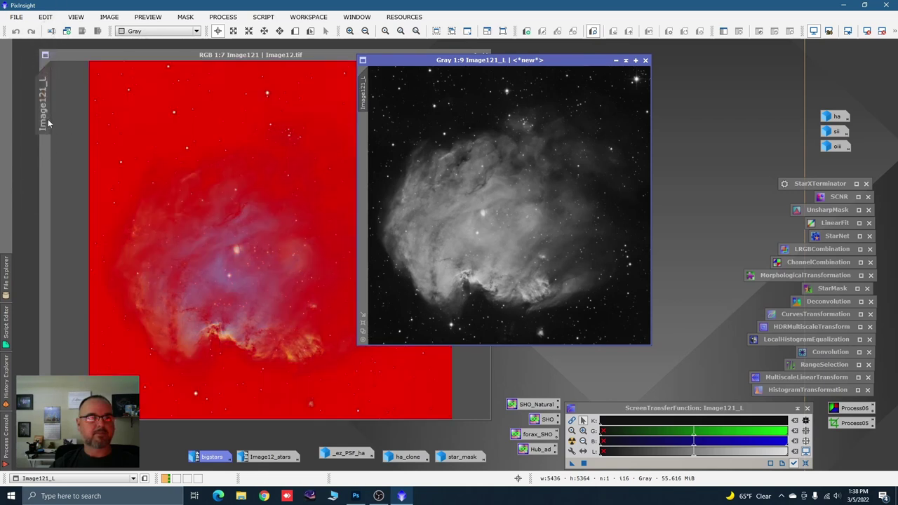
click(616, 60)
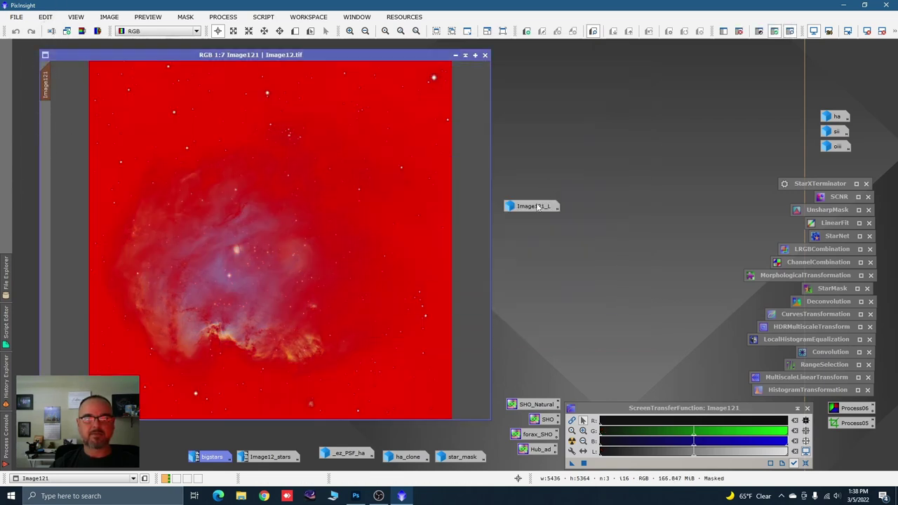
drag(533, 205, 160, 464)
Hide the red mask overlay on the nebula image while keeping the mask enabled
right_click(282, 306)
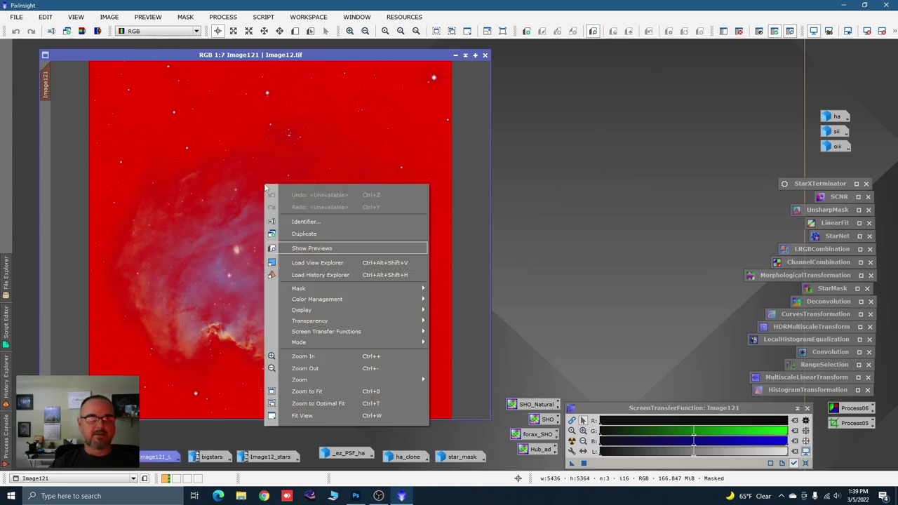
mouse_move(326, 288)
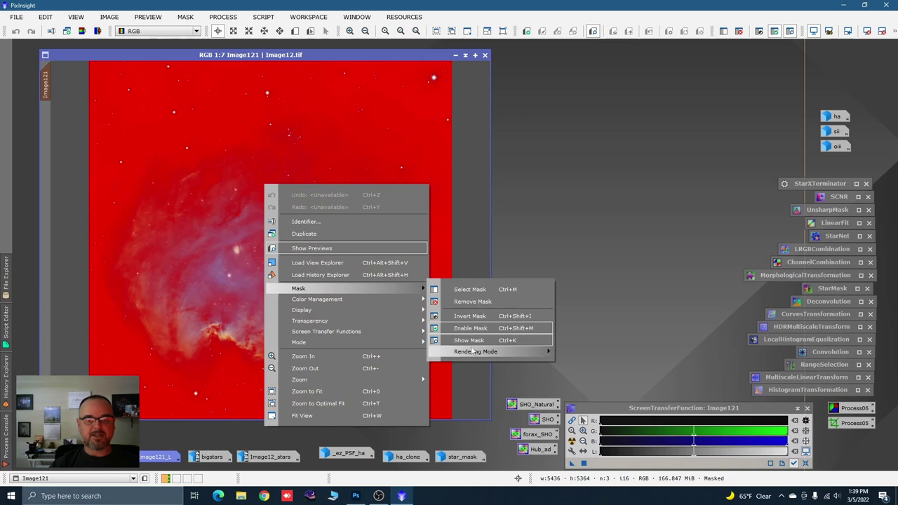
click(470, 341)
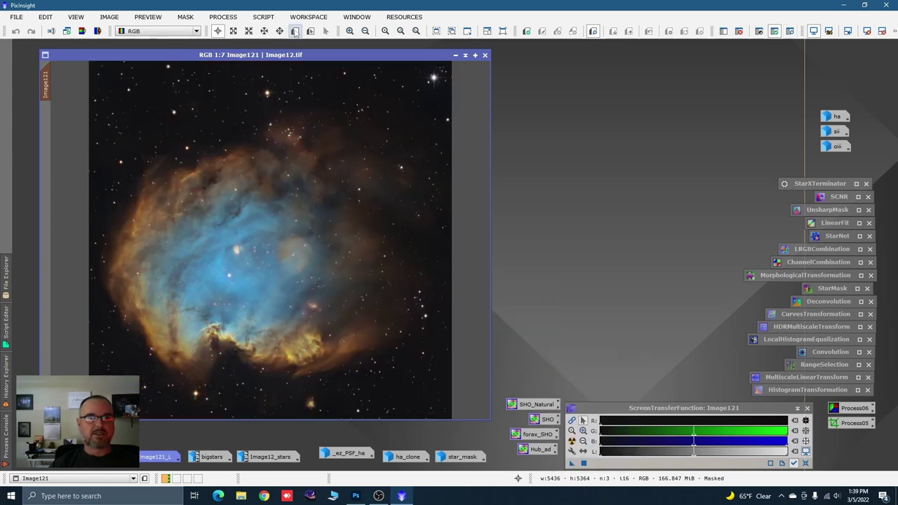
Create a preview around the nebula's lower-left edge, including the dark notch and the bright star below it
click(295, 31)
click(367, 178)
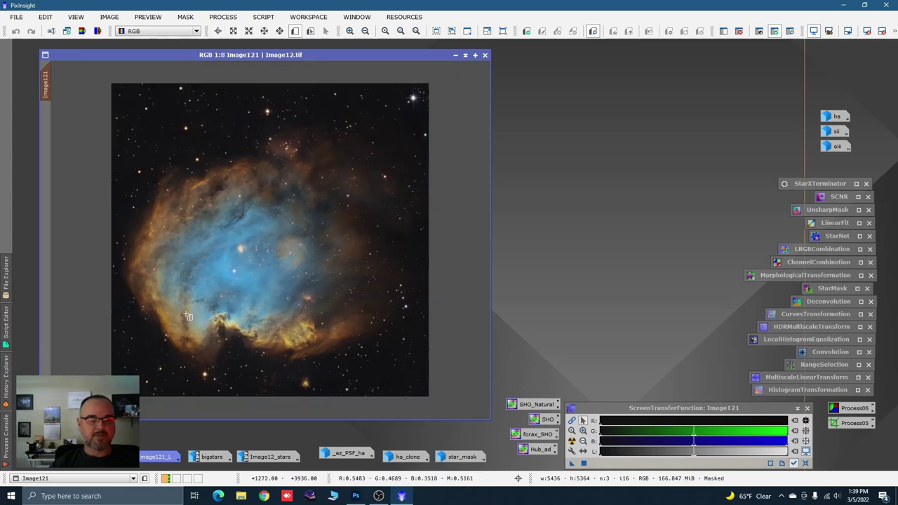
drag(179, 313, 266, 385)
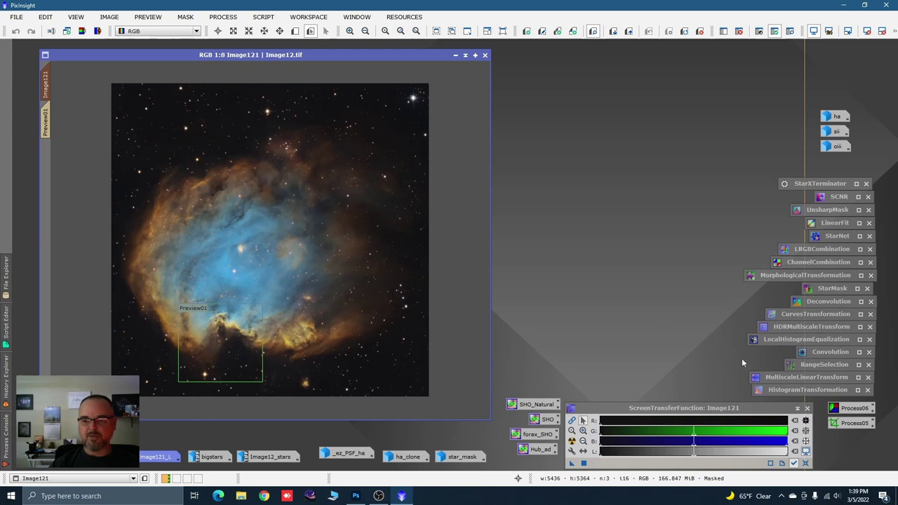
Bring up the MultiscaleLinearTransform process and reset all its parameters to their defaults
click(780, 380)
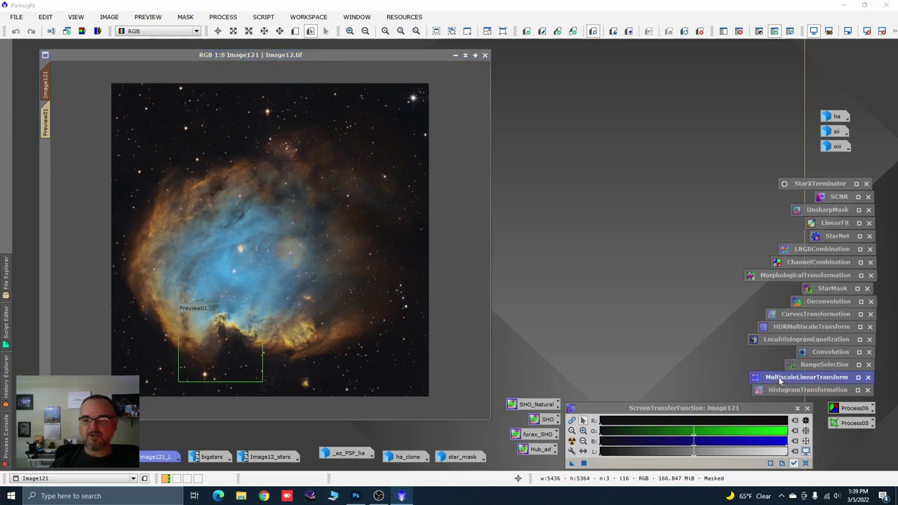
double_click(780, 380)
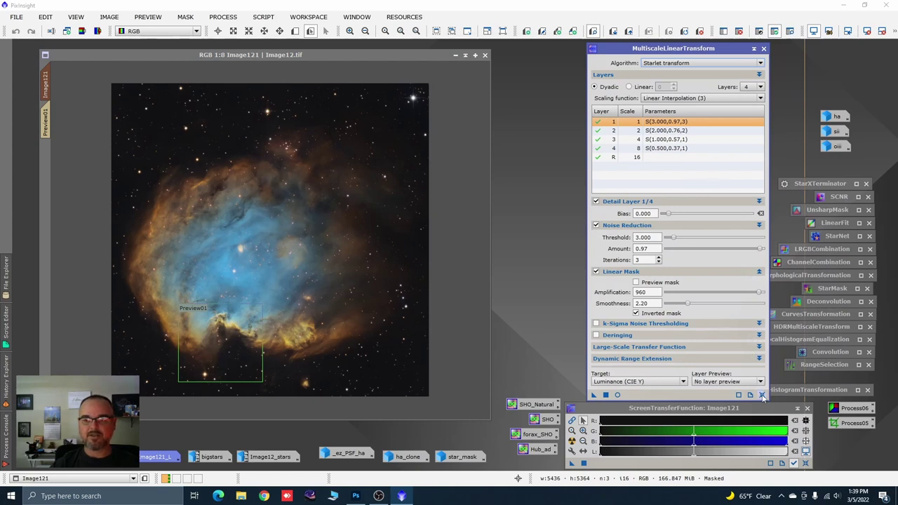
click(762, 396)
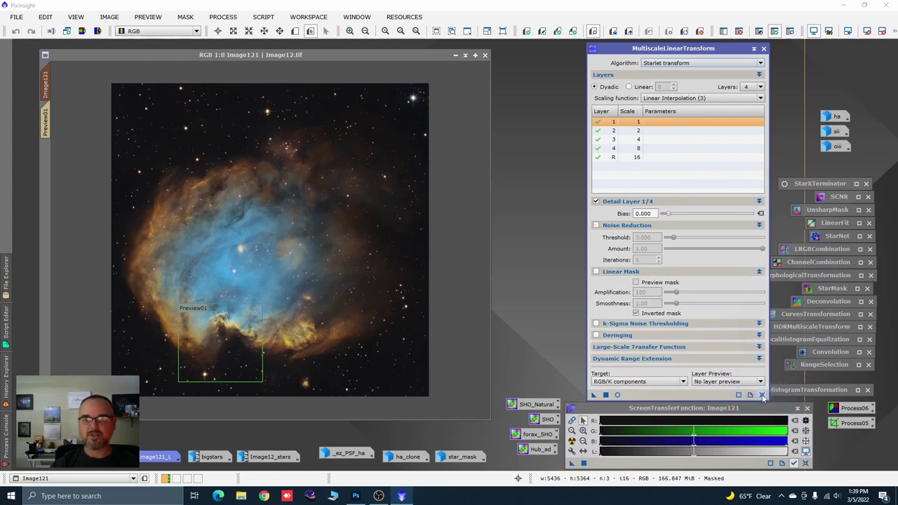
click(653, 132)
click(655, 214)
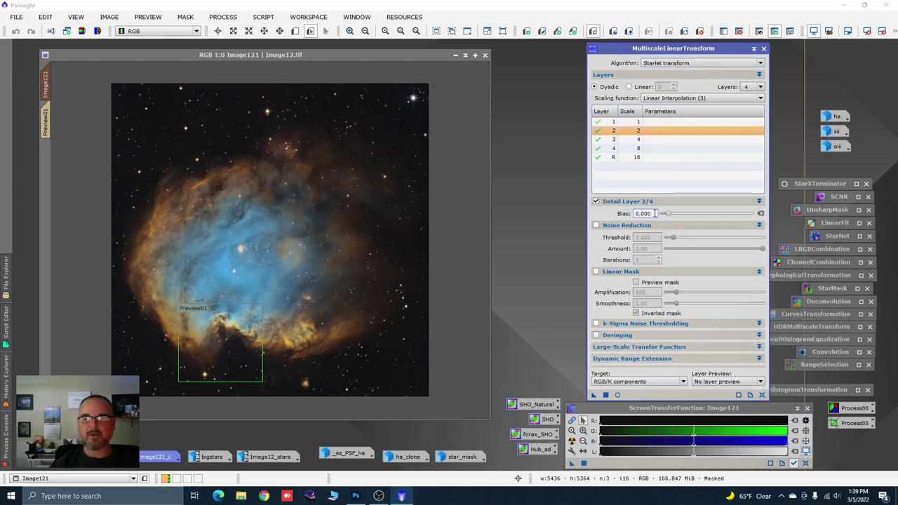
key(BackSpace)
key(BackSpace)
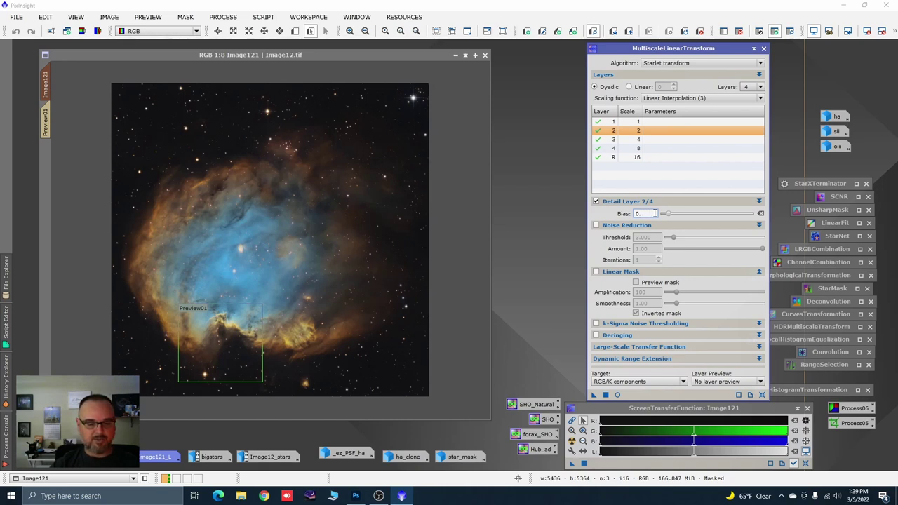
text(.5)
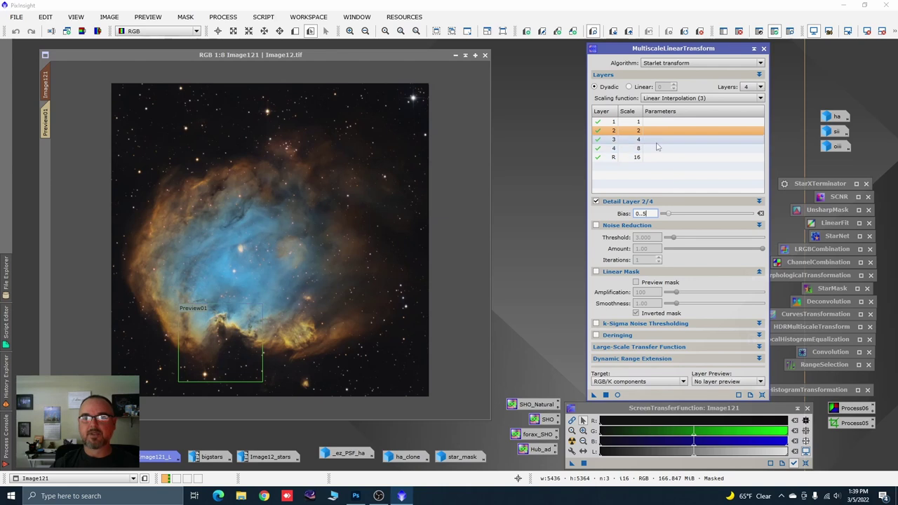
click(658, 139)
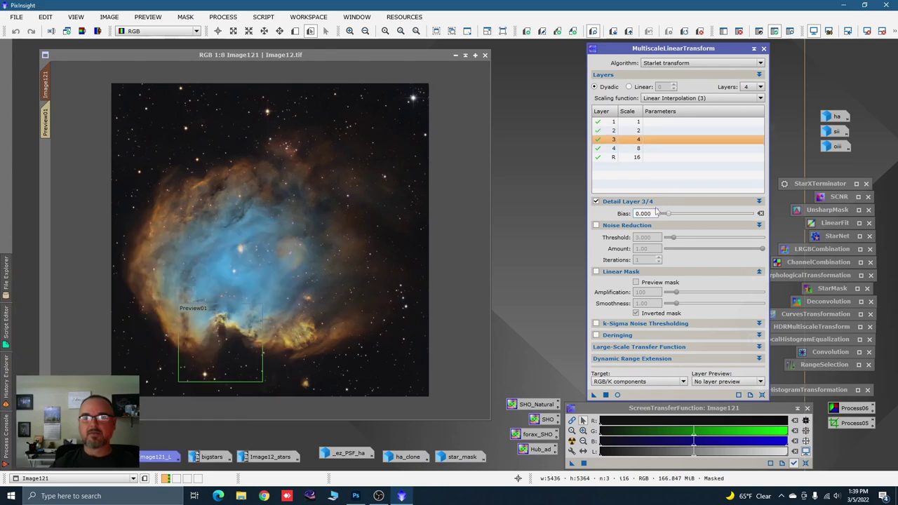
Set the bias of detail layer 2 to 0.05 in the MultiscaleLinearTransform process
key(Up)
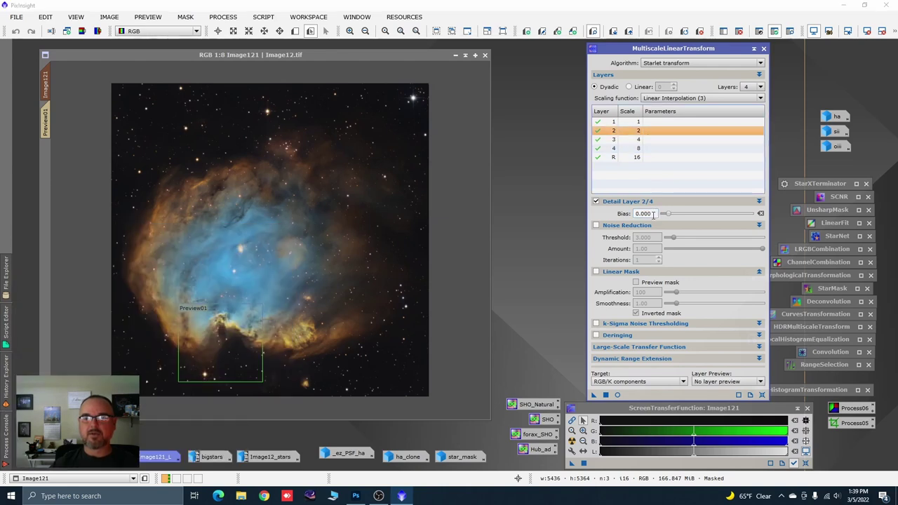
click(652, 214)
key(BackSpace)
key(BackSpace)
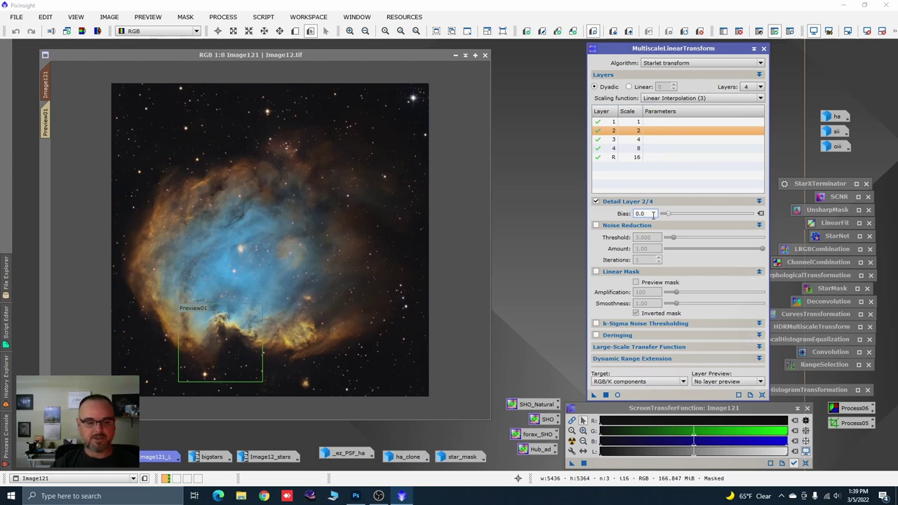
text(5)
Set the bias of detail layer 3 to 0.075
click(652, 140)
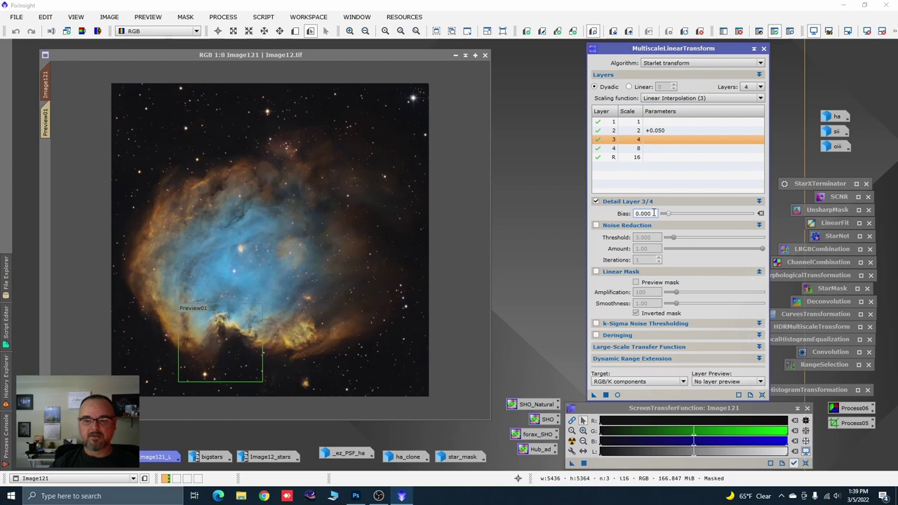
click(653, 213)
key(BackSpace)
key(BackSpace)
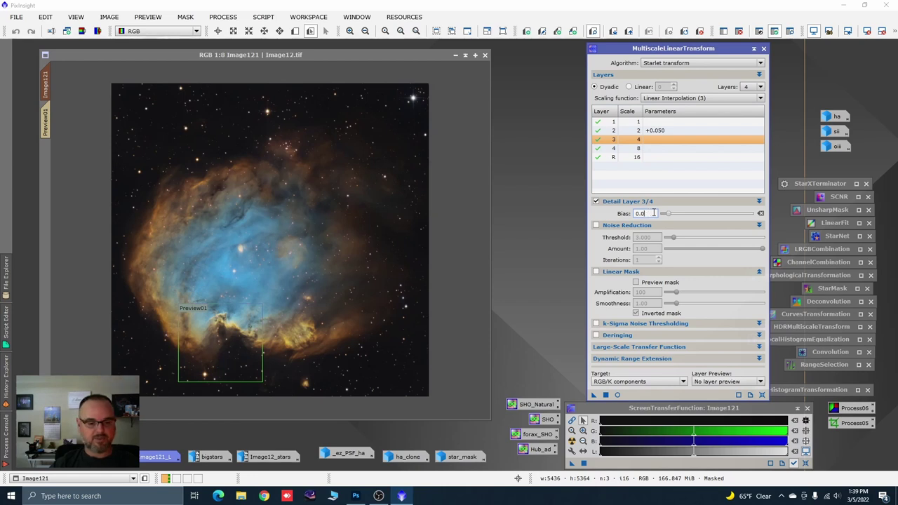
text(75)
Set the bias of detail layer 4 to 0.1
click(661, 150)
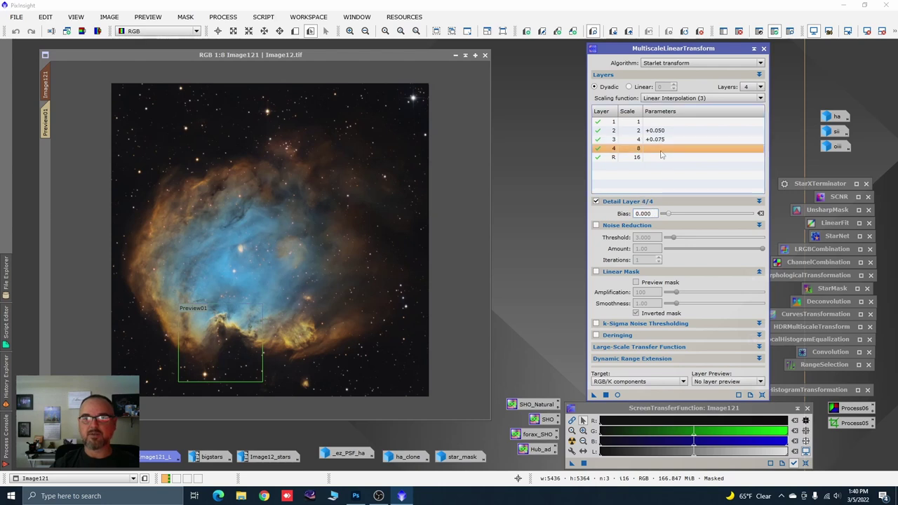
click(654, 213)
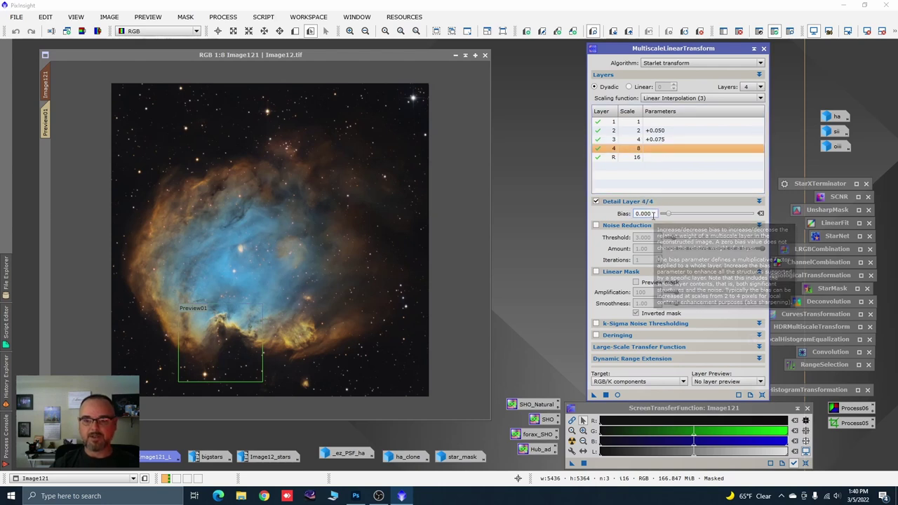
key(BackSpace)
key(BackSpace)
key(BackSpace)
text(1)
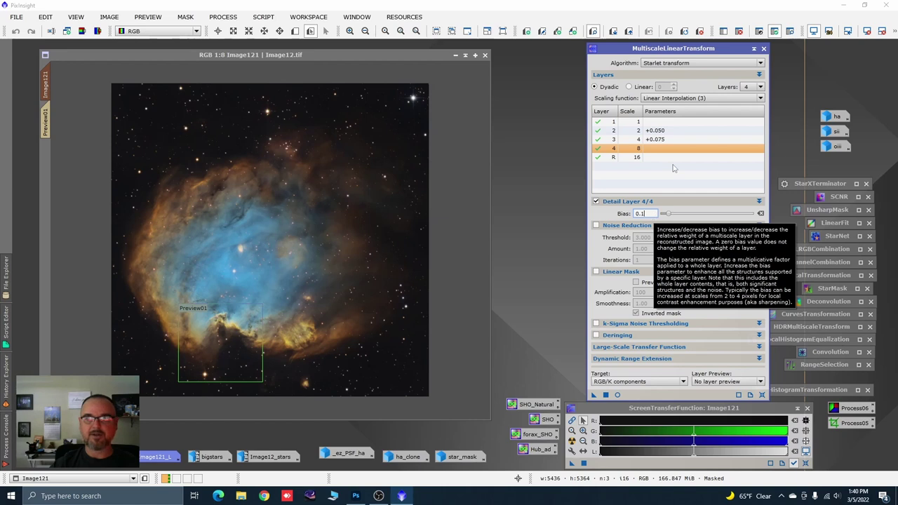
click(673, 167)
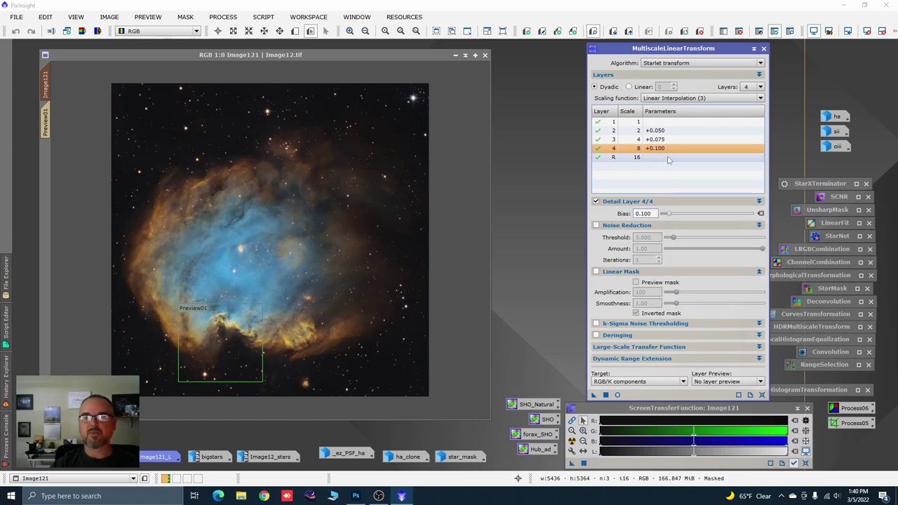
Test the MultiscaleLinearTransform sharpening on Preview01 and inspect the nebula edge up close
click(46, 120)
scroll(307, 208, down, 2)
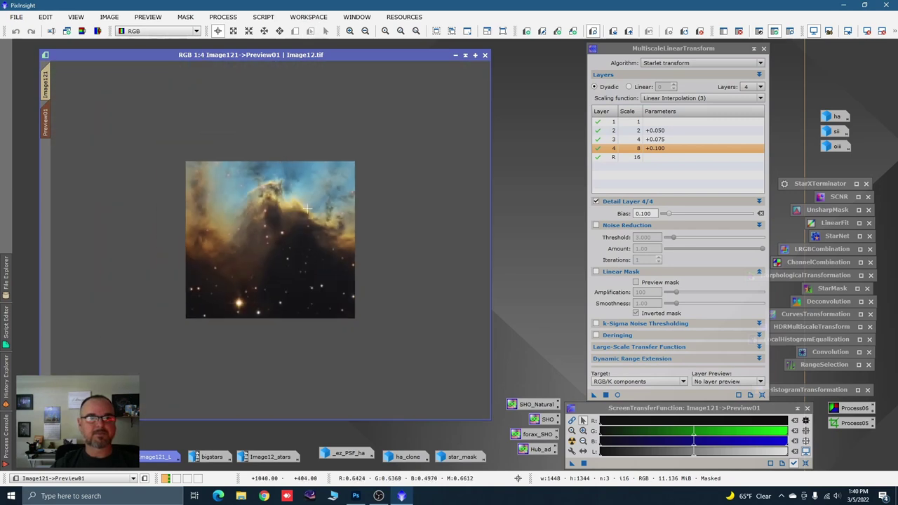
scroll(307, 208, up, 1)
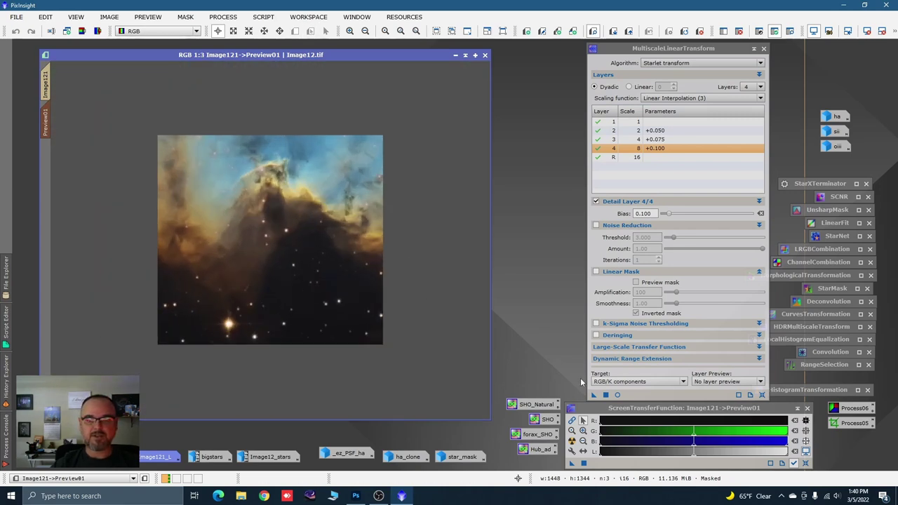
drag(591, 395, 358, 260)
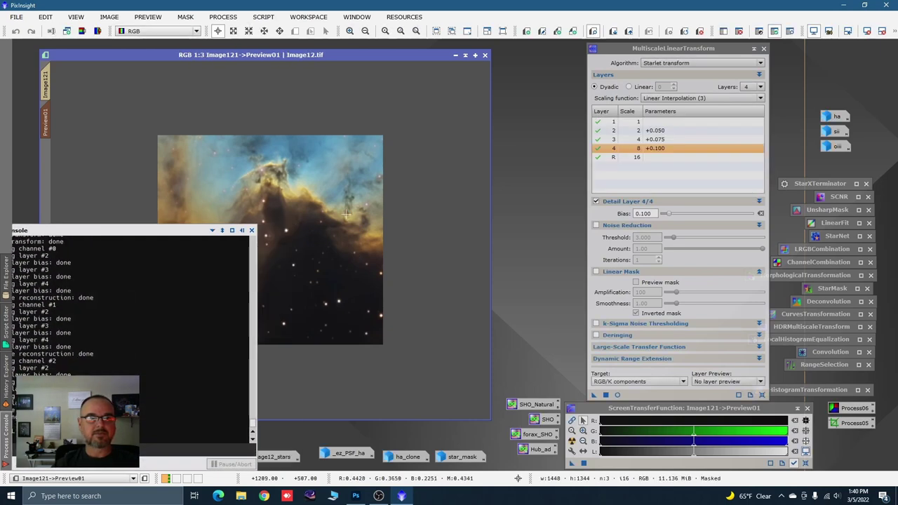
scroll(294, 190, up, 1)
scroll(273, 175, down, 1)
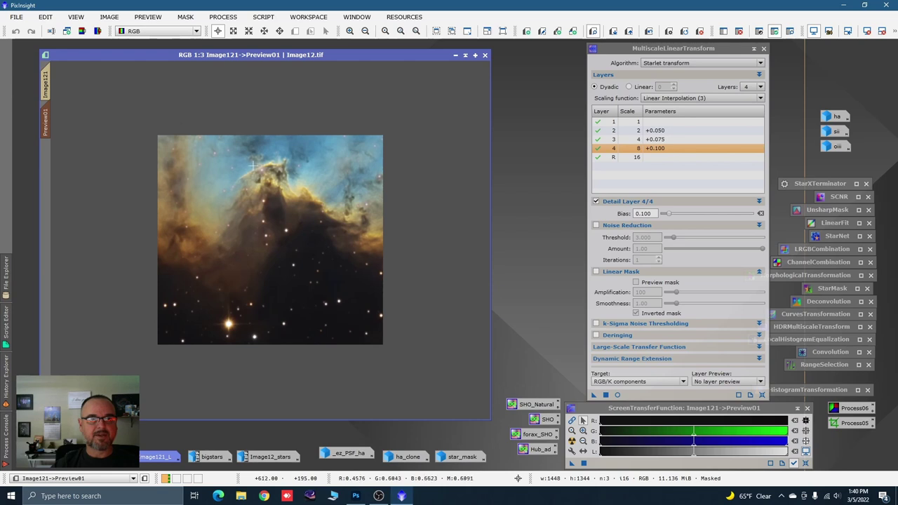
Apply the MultiscaleLinearTransform sharpening to the full nebula image and collapse the process window
click(46, 88)
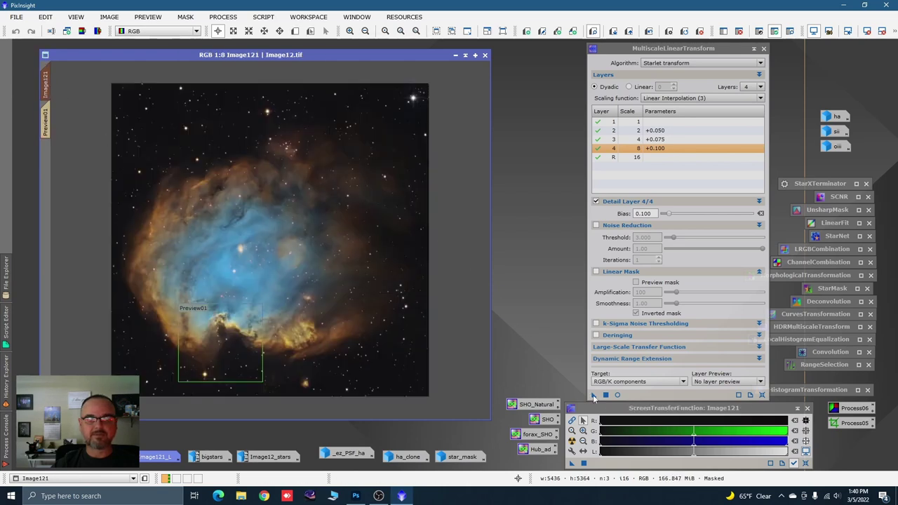
drag(593, 398, 391, 222)
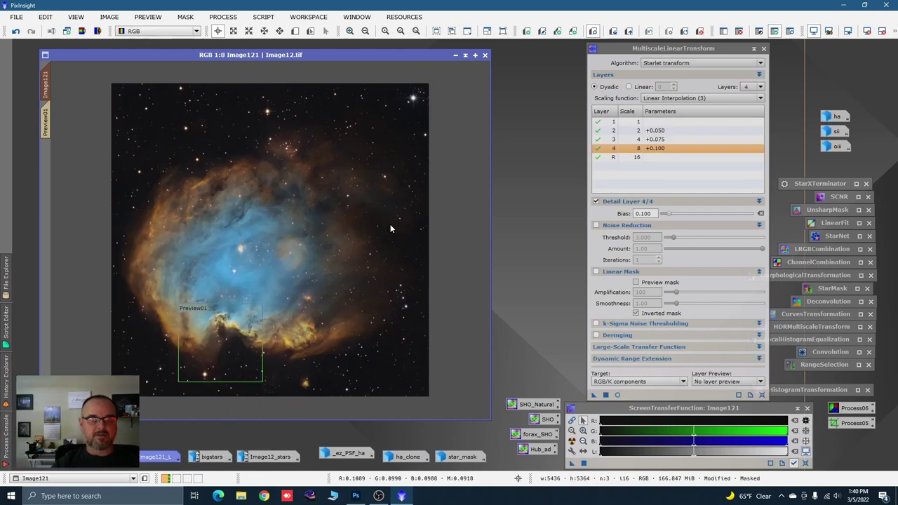
click(755, 49)
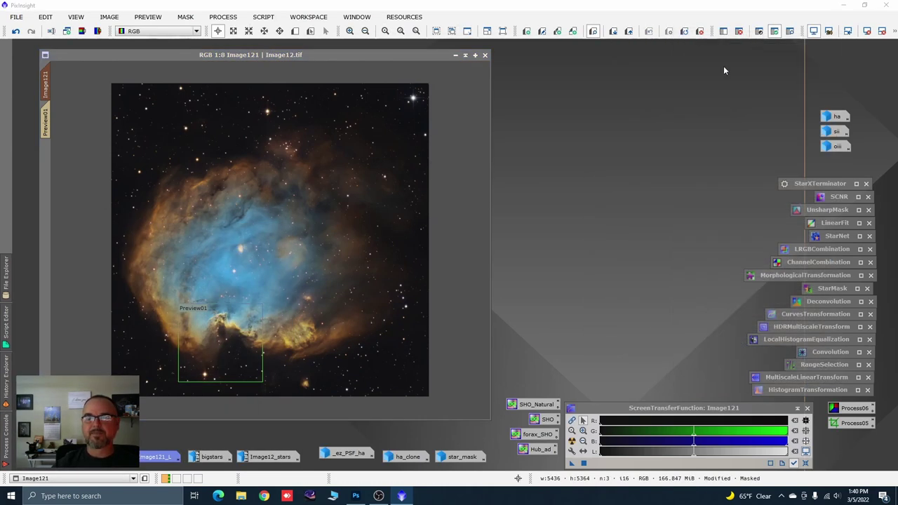
Delete Preview01 from the nebula image and remove the image's mask
right_click(54, 129)
click(70, 209)
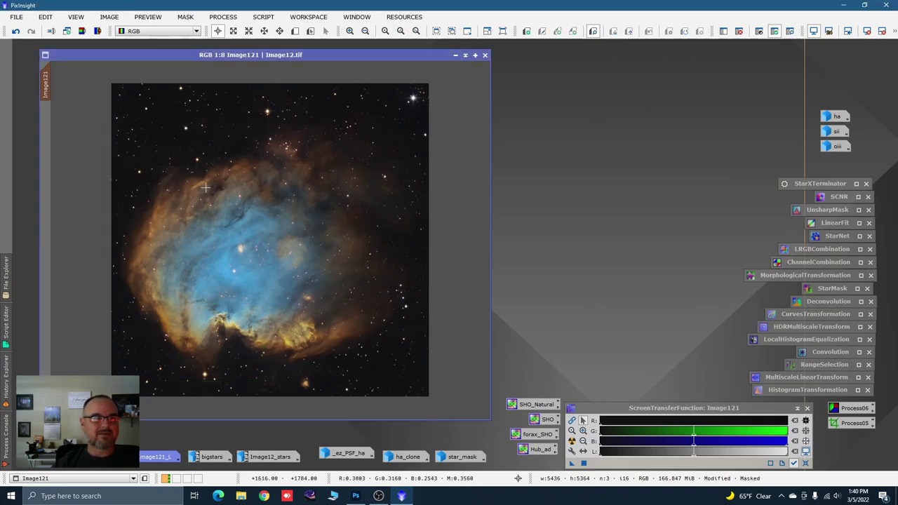
right_click(206, 187)
mouse_move(268, 291)
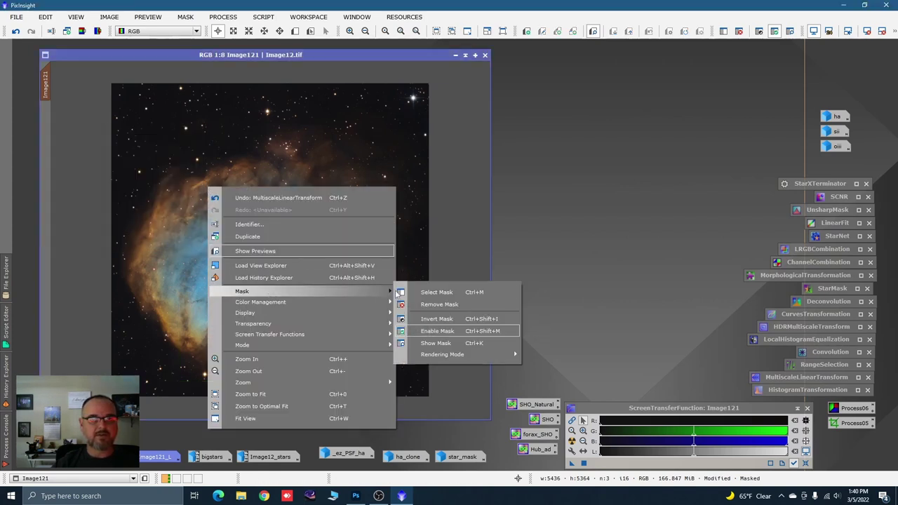
click(432, 305)
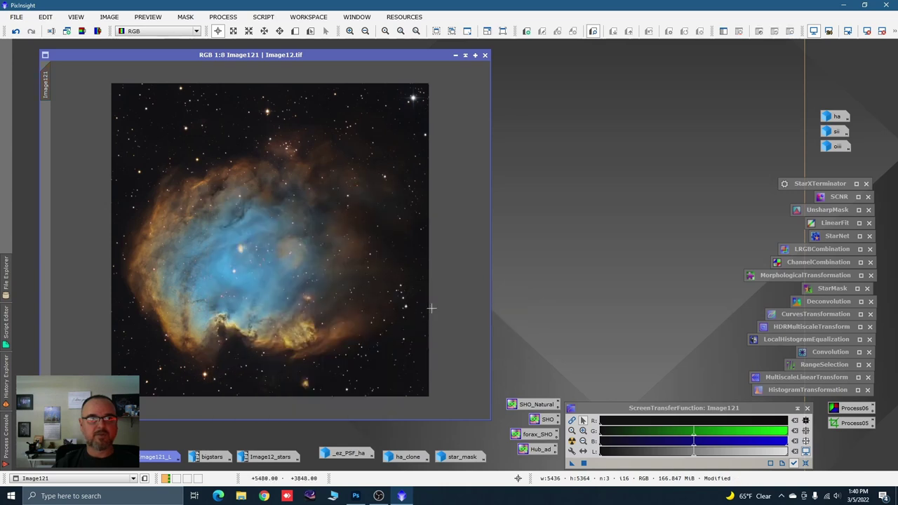
Shift the nebula image slightly aside and open the Image18 file from the Monkey Head folder
drag(190, 56, 177, 53)
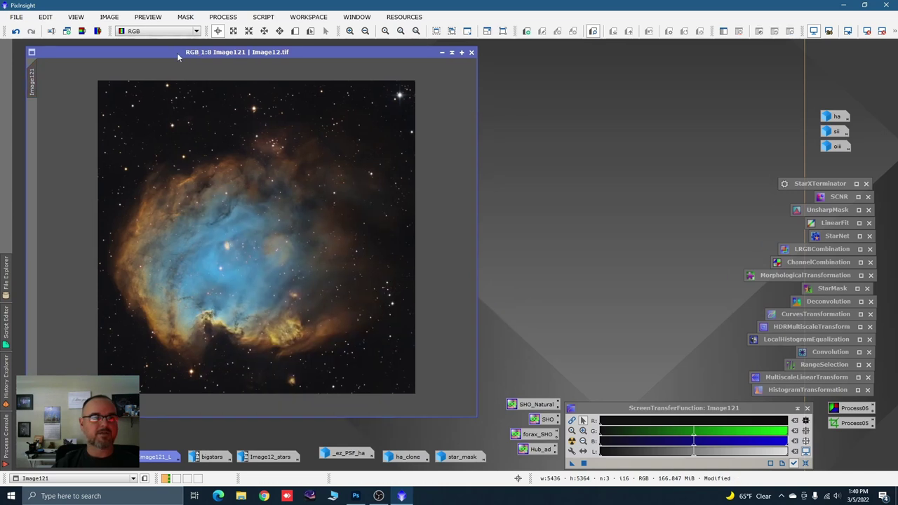
click(16, 17)
click(36, 32)
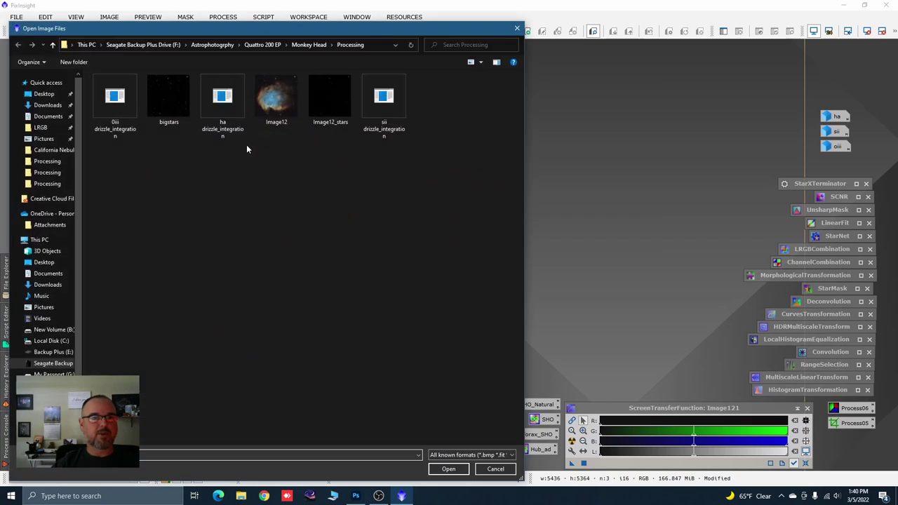
click(53, 45)
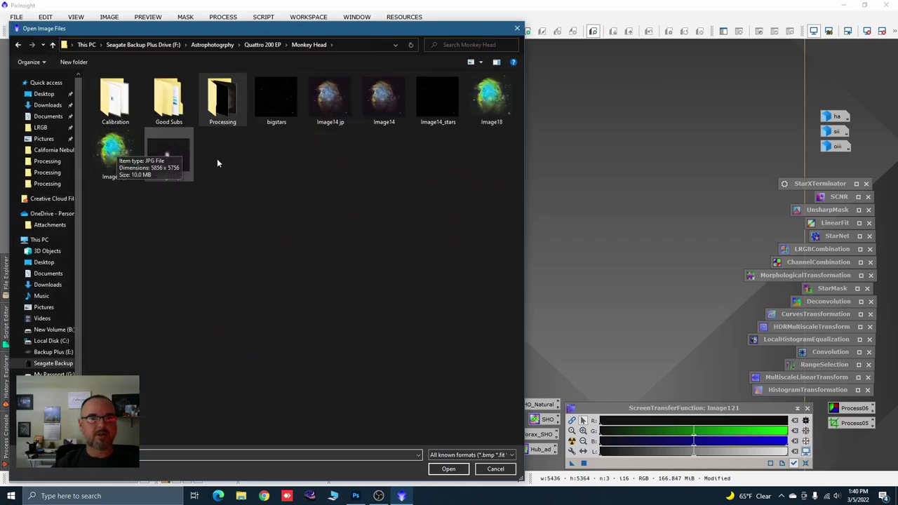
click(491, 98)
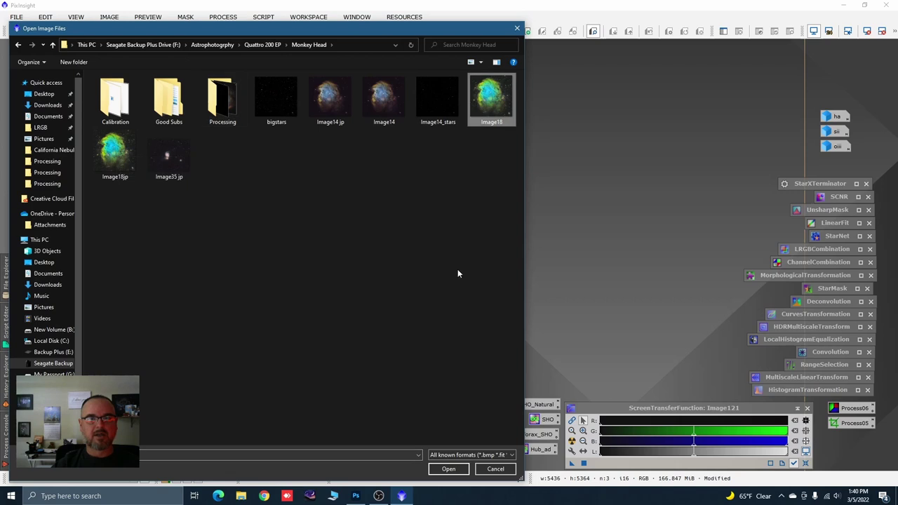
click(449, 469)
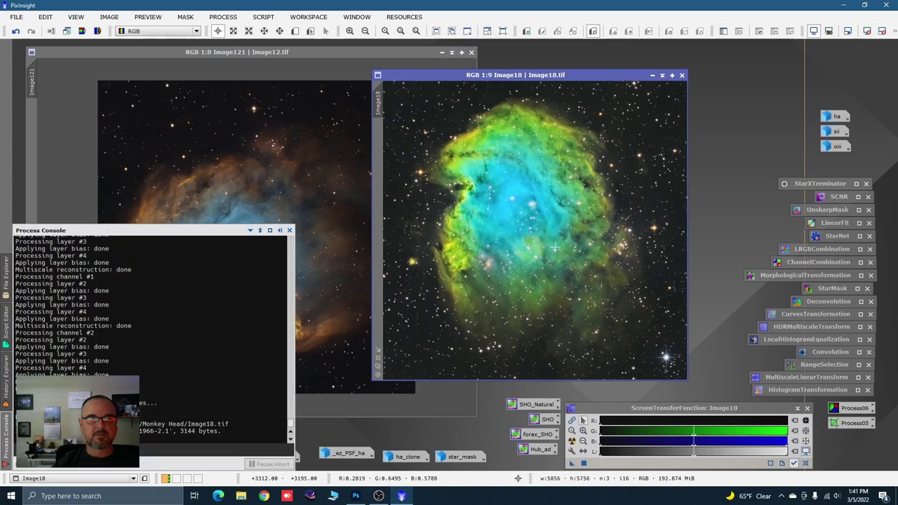
Rotate Image18 by 90° counter-clockwise with FastRotation and place its window beside the sharpened nebula image
click(220, 18)
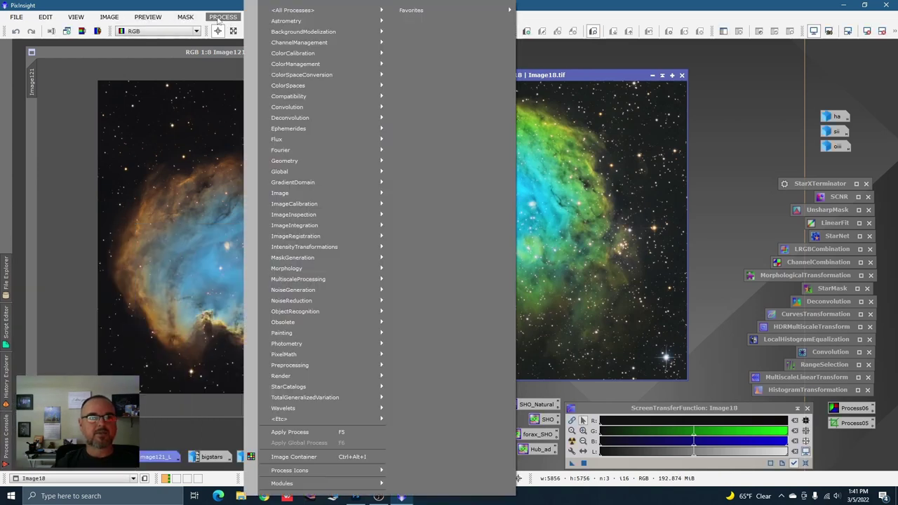
mouse_move(292, 9)
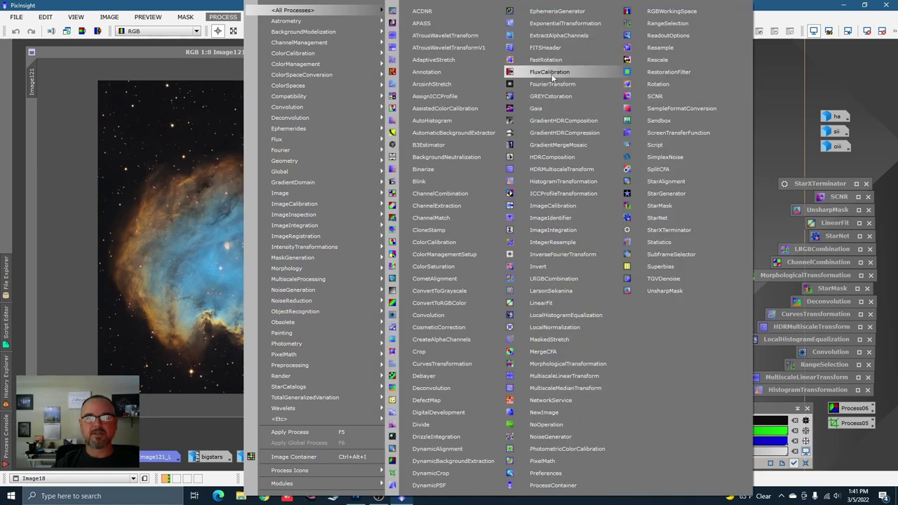
click(549, 61)
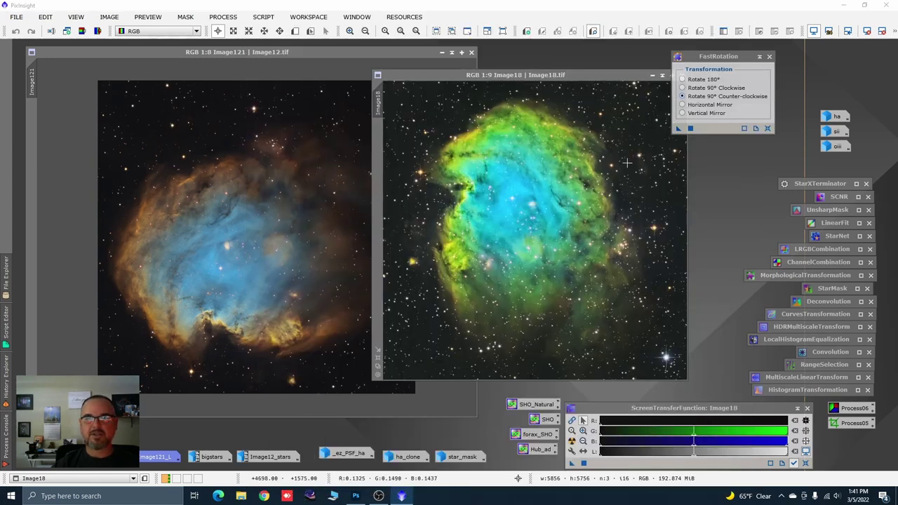
drag(678, 129, 648, 163)
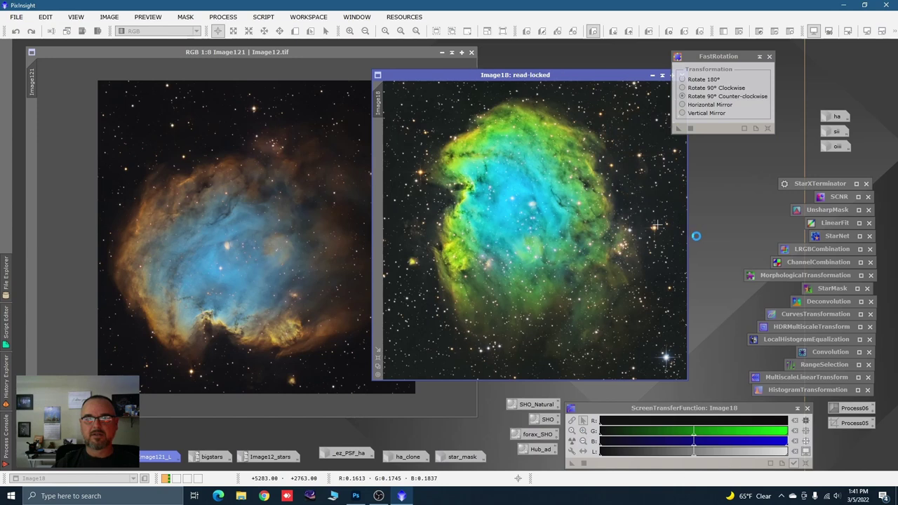
click(770, 56)
drag(579, 76, 686, 55)
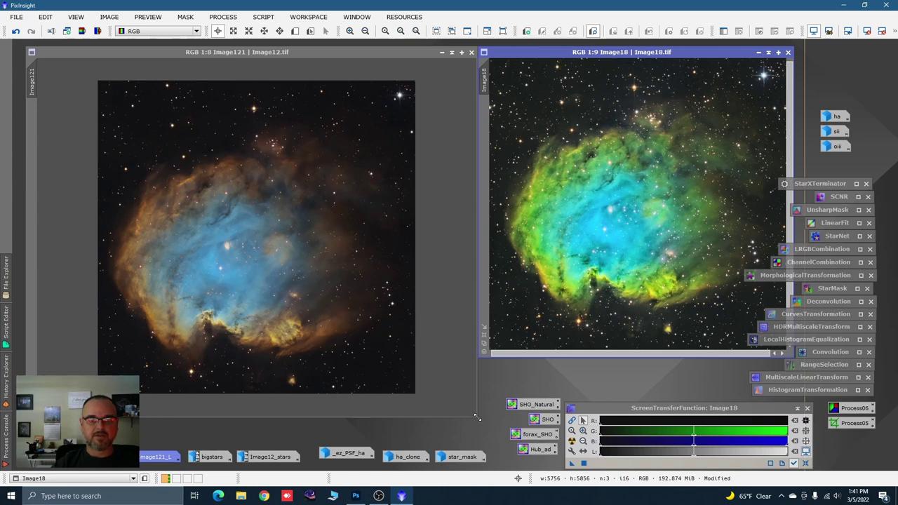
Resize the Image121 nebula window to match Image18's, fit the image at 1:9, and place the two windows side by side
drag(475, 414, 416, 345)
scroll(344, 306, down, 1)
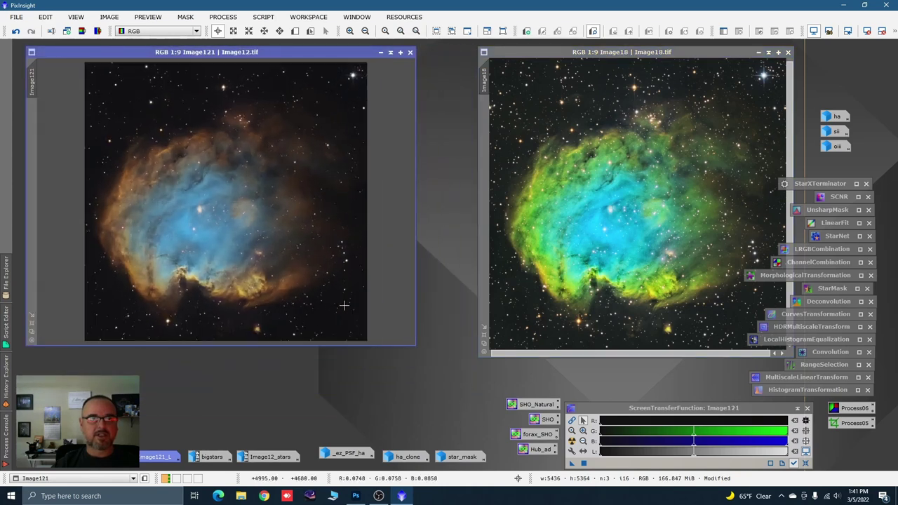
drag(513, 55, 452, 55)
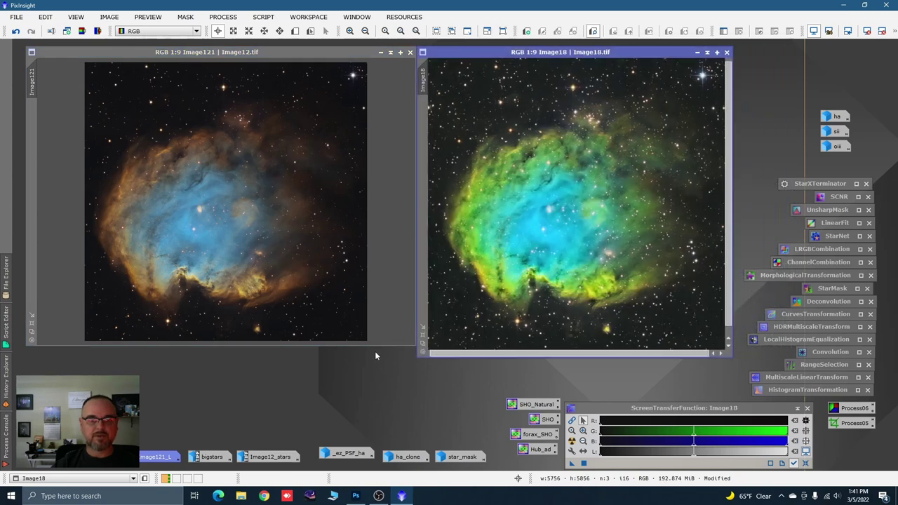
drag(377, 346, 377, 358)
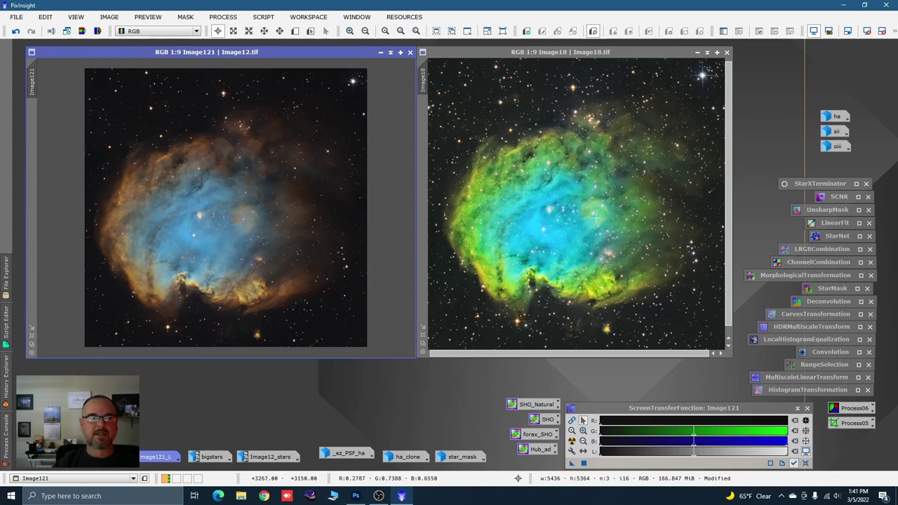
Enlarge Image121 to 1:5 around the lower nebula and copy that view to Image18 to compare the same area
scroll(186, 203, up, 4)
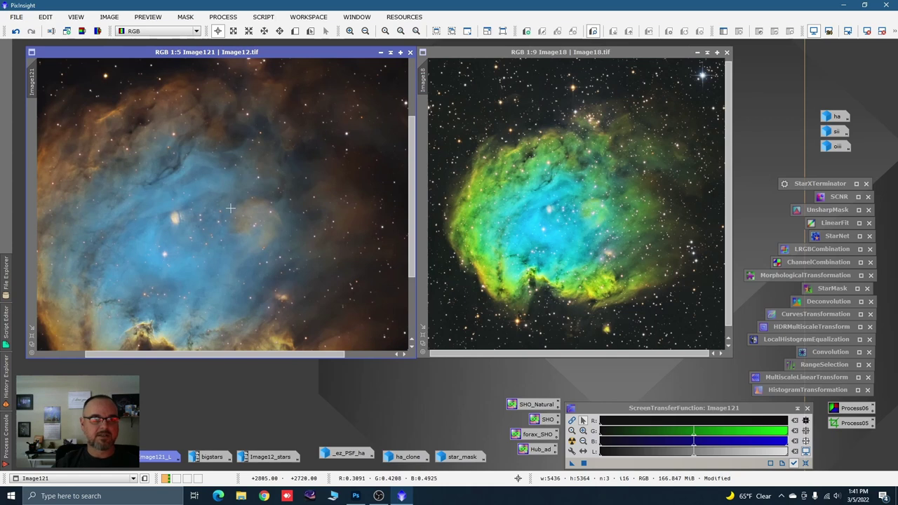
key(space)
drag(229, 227, 280, 167)
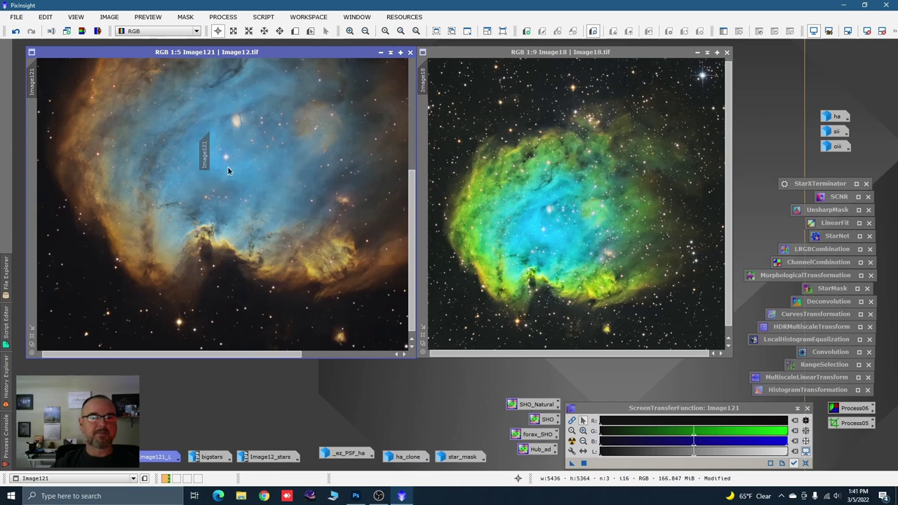
drag(228, 168, 422, 90)
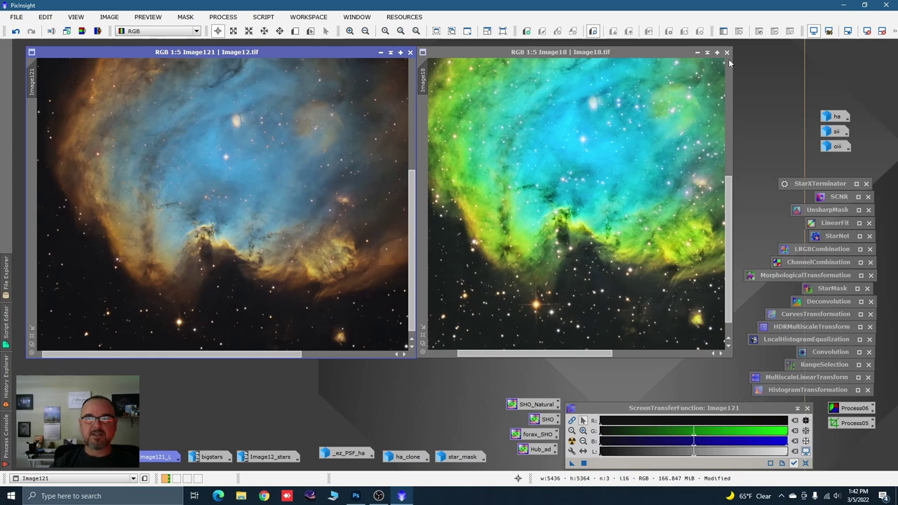
Remove Image18 from the workspace and enlarge the Image121 window to show most of the nebula
click(697, 52)
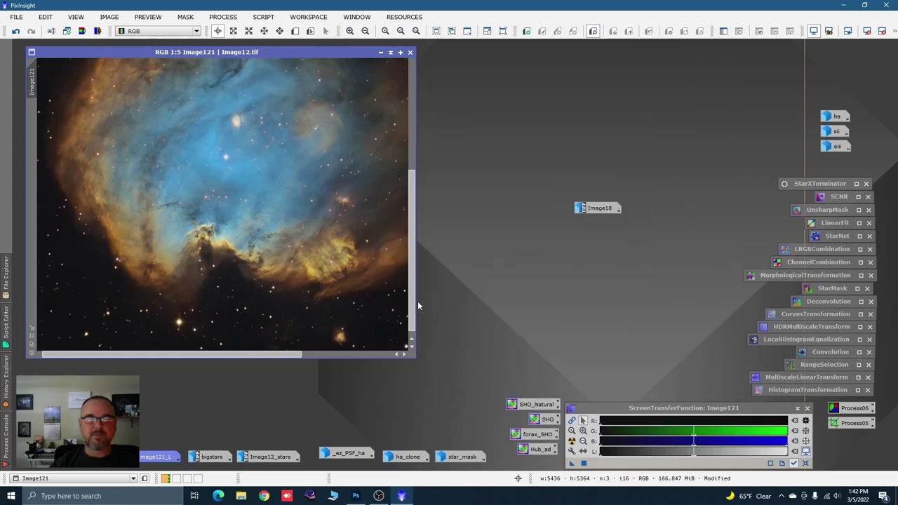
click(612, 210)
key(Delete)
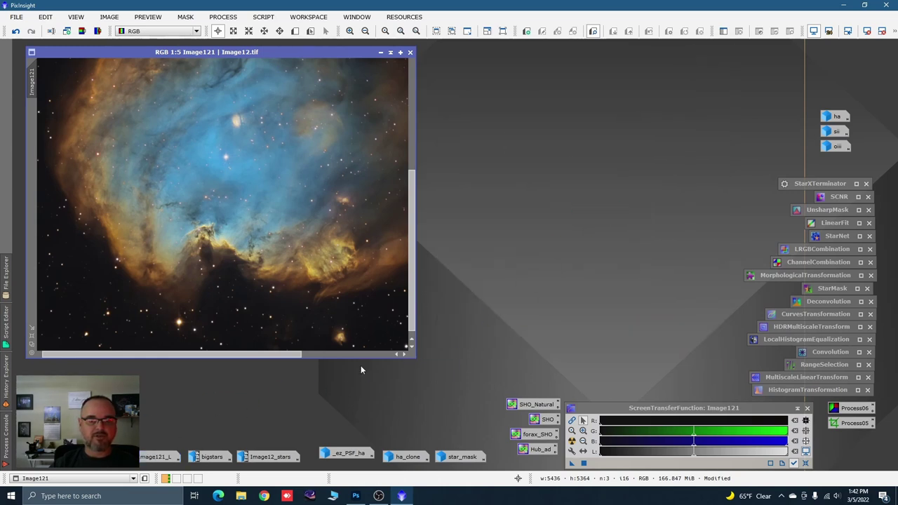
drag(414, 356, 491, 433)
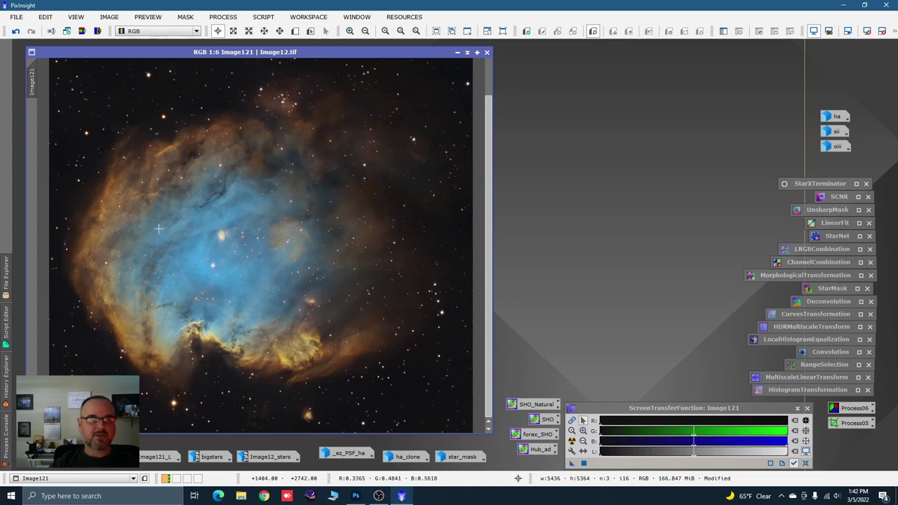
Run the DarkStructureEnhance script on Image121 with the amount set to 0.32, 8 layers to remove and 1 iteration
click(263, 16)
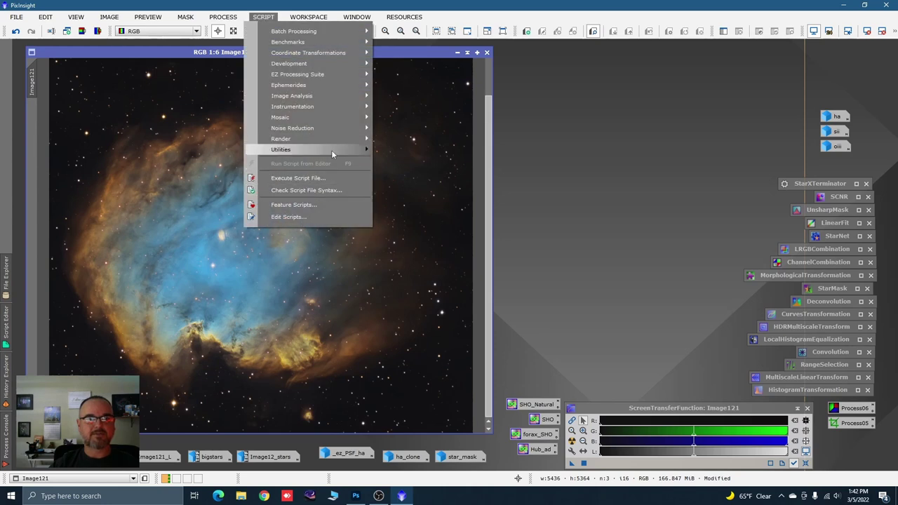
mouse_move(347, 150)
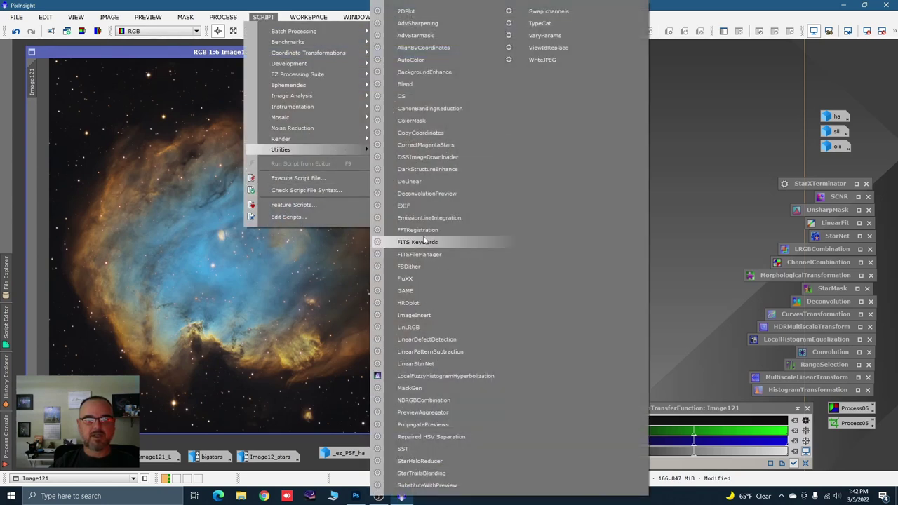
click(425, 171)
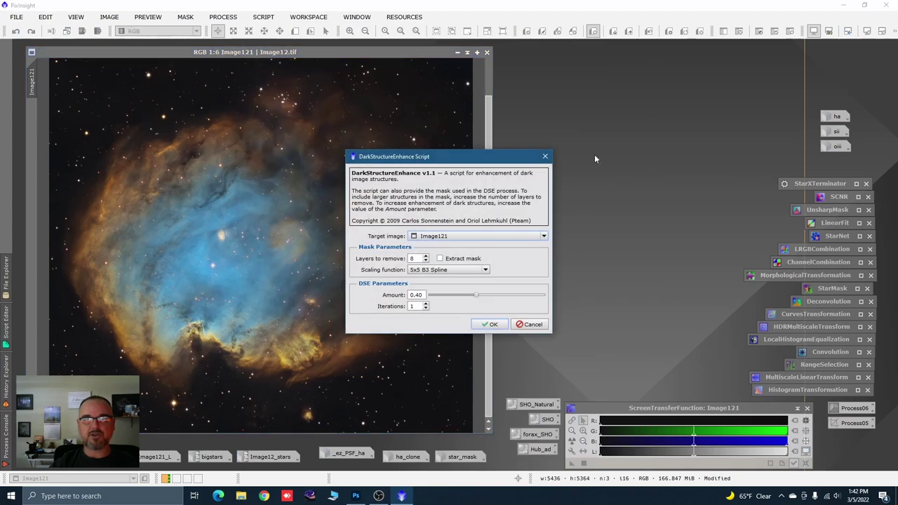
drag(490, 158, 657, 76)
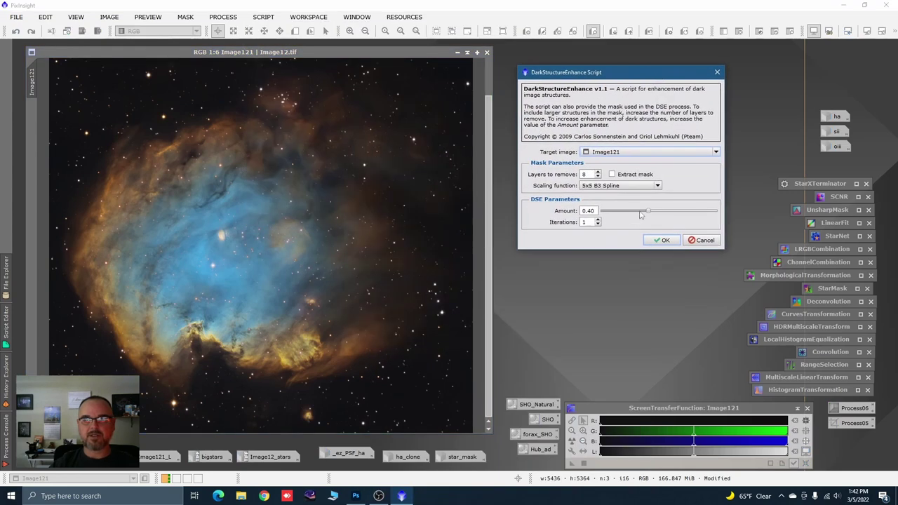
drag(650, 214, 640, 215)
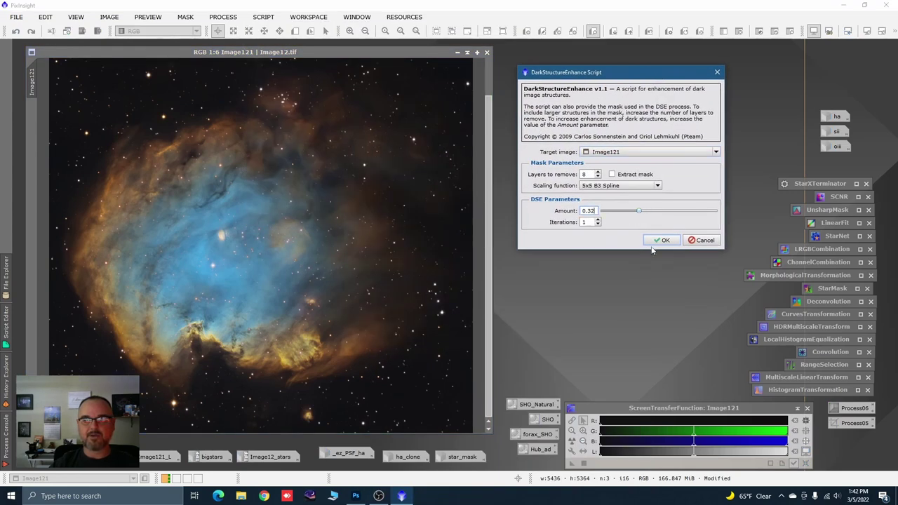
click(662, 240)
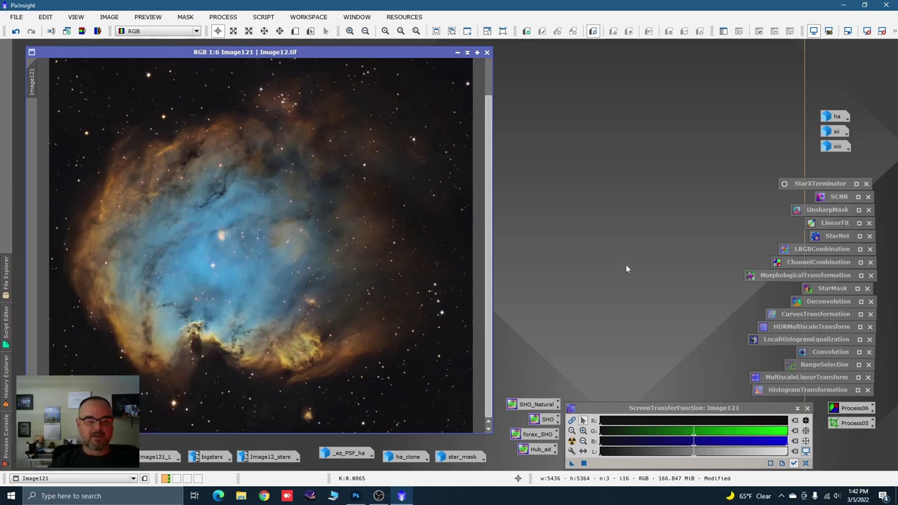
Compare the nebula before and after the dark structure enhancement by undoing and redoing it twice, keeping it applied
click(15, 32)
click(31, 31)
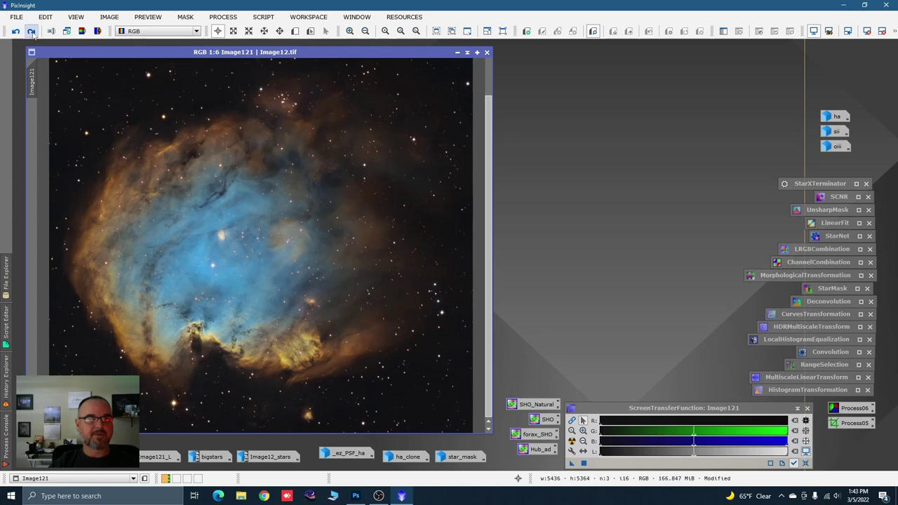
click(15, 31)
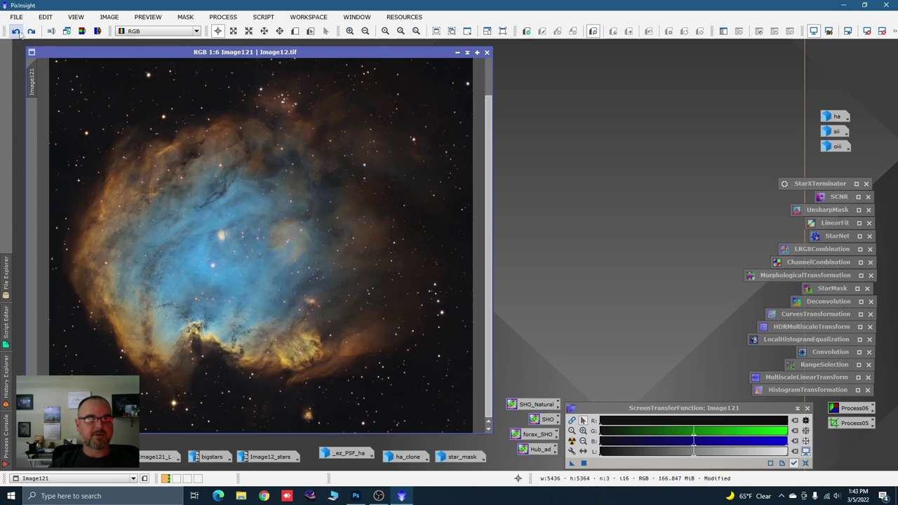
click(31, 32)
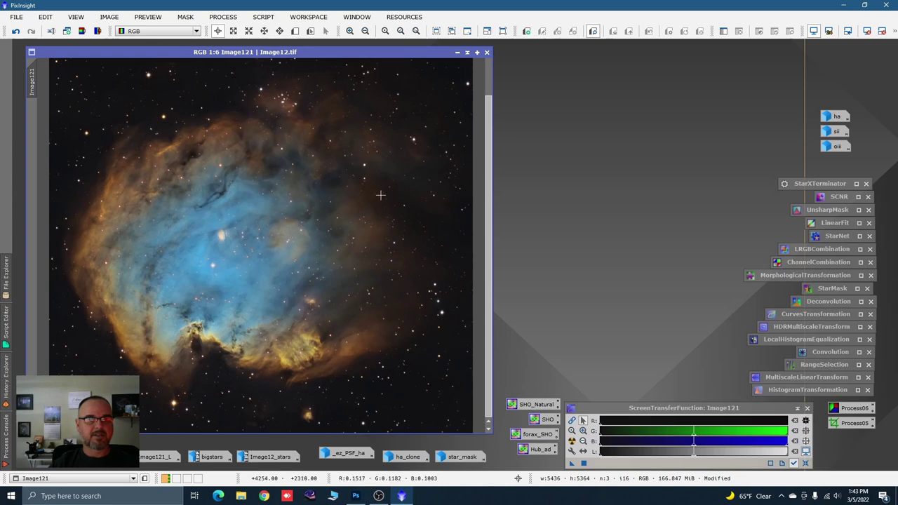
scroll(377, 201, down, 1)
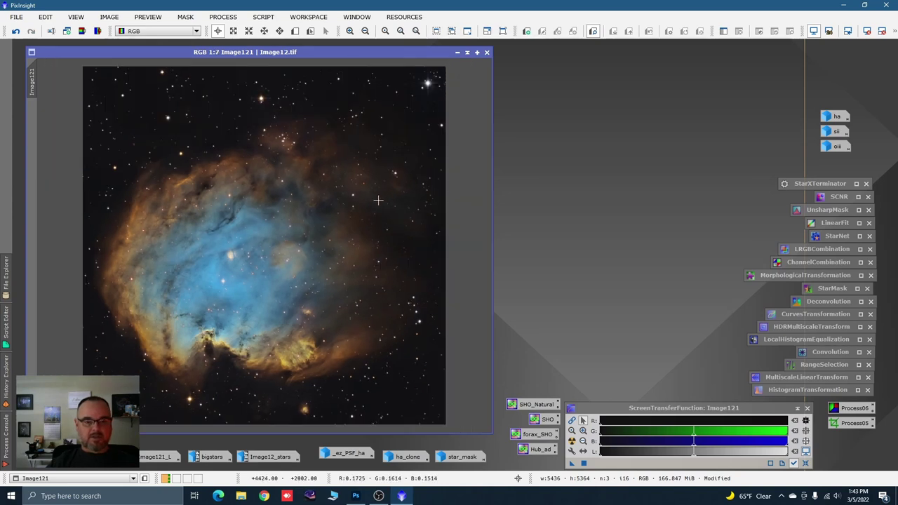